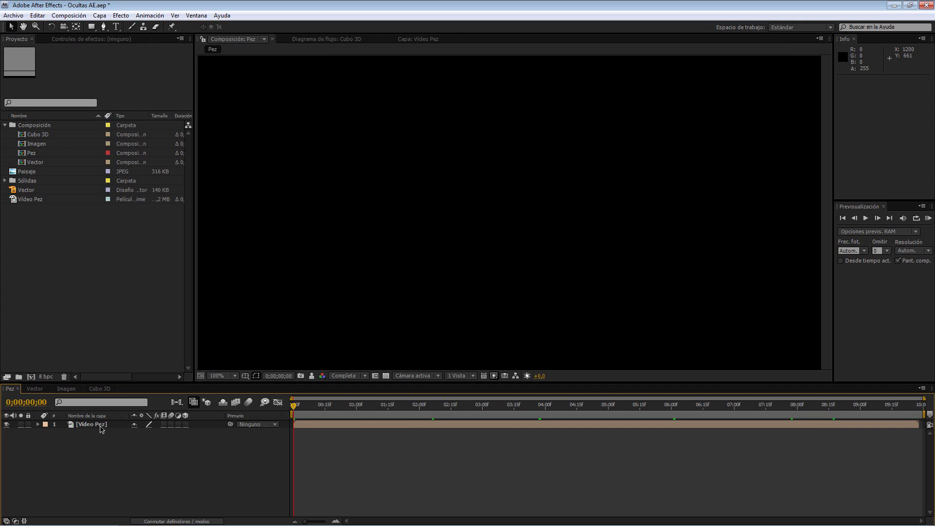
Step: Preview the Pez, Vector and Imagen compositions, scrubbing through the Pez and Vector timelines
drag(305, 407, 450, 416)
click(38, 390)
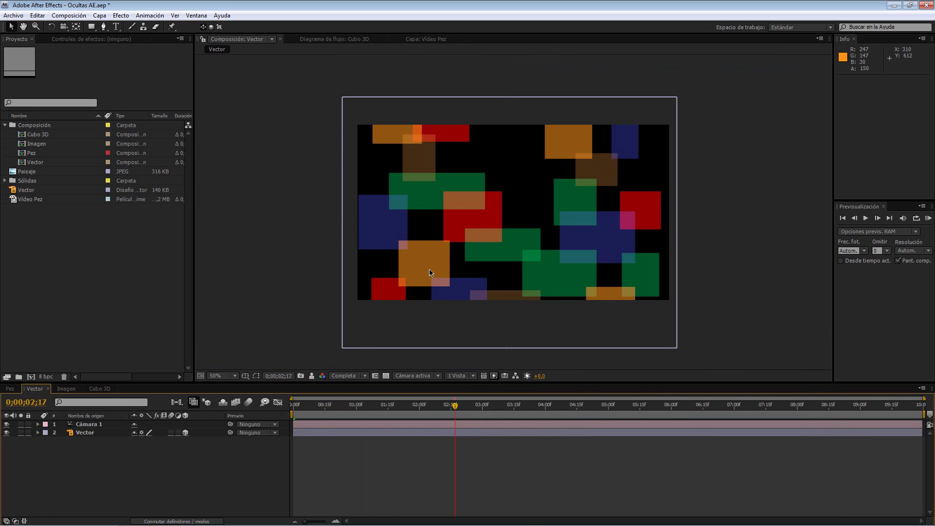
drag(319, 406, 421, 406)
click(65, 389)
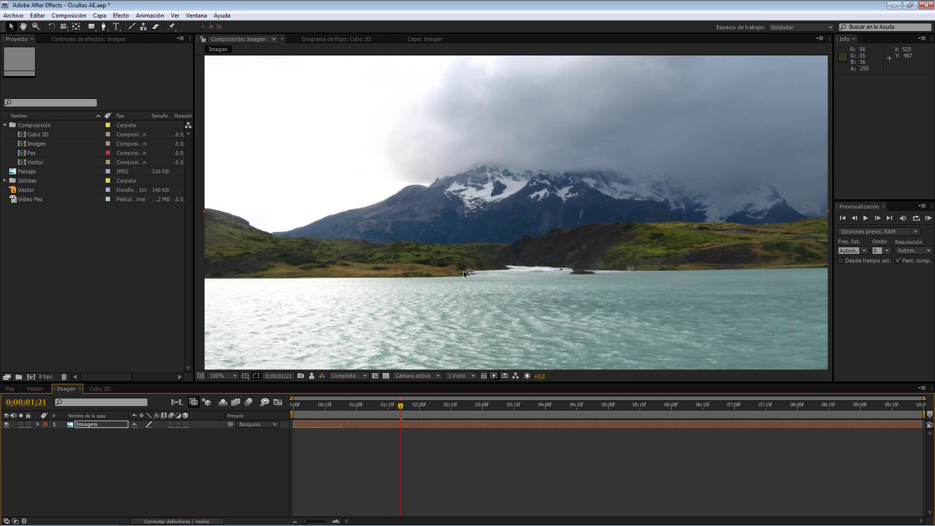
drag(465, 271, 471, 273)
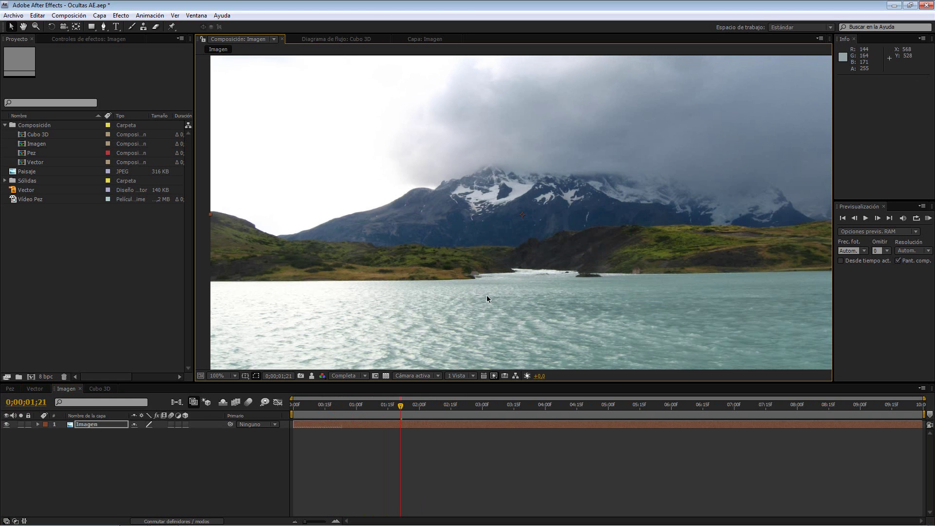
Step: In the Cubo 3D composition, orbit Cámara 1 around the cube to about 333, -16.5, -1153 with the camera tool, and restore the Selection tool
click(105, 392)
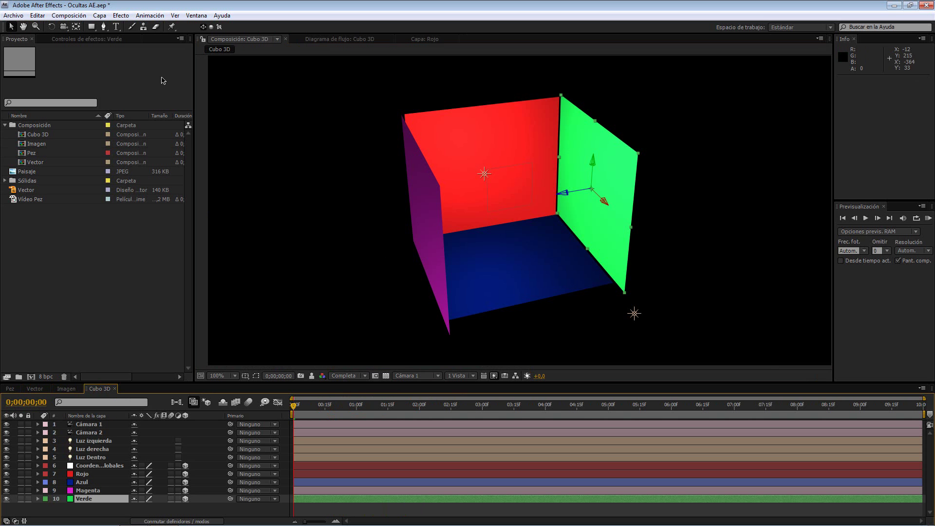
click(63, 26)
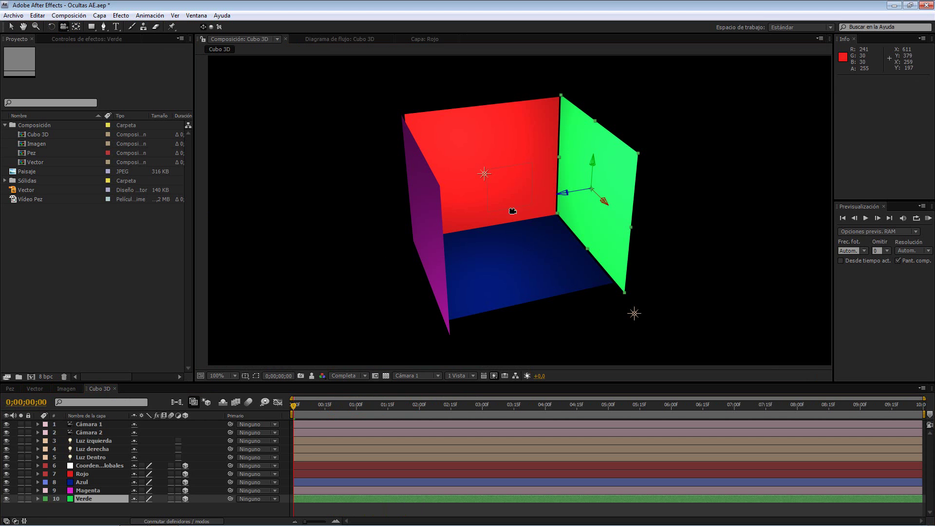
drag(525, 195, 590, 230)
drag(487, 219, 541, 207)
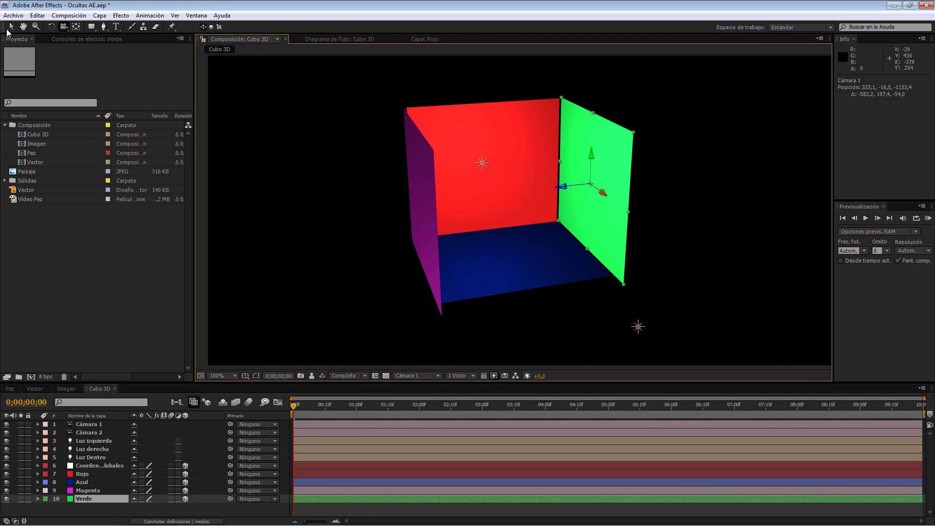
click(8, 29)
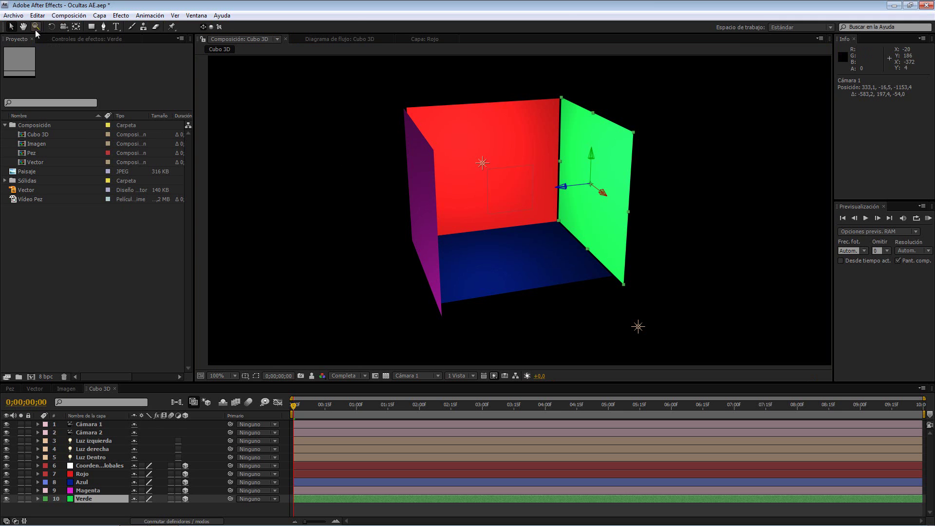
Step: Return to the Imagen composition and select its Imagen layer, plus the Paisaje footage in the project
click(901, 27)
click(67, 388)
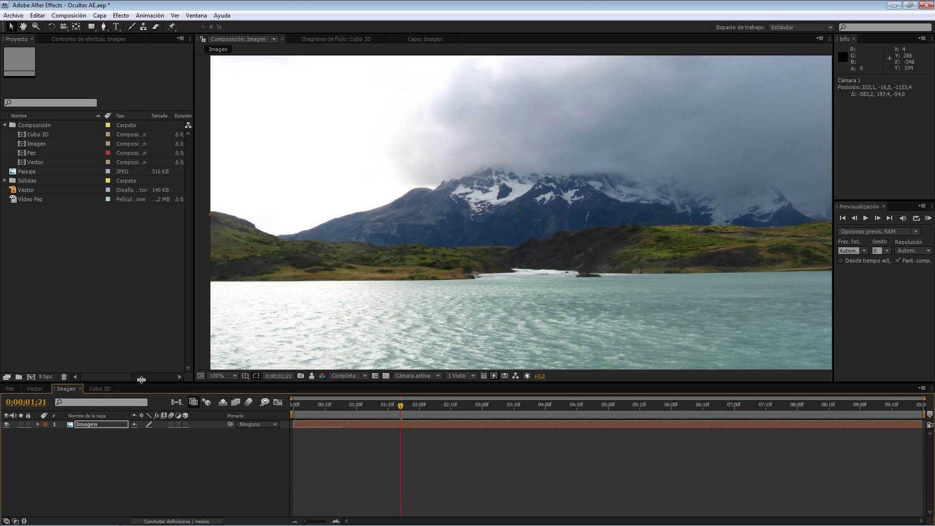
click(376, 375)
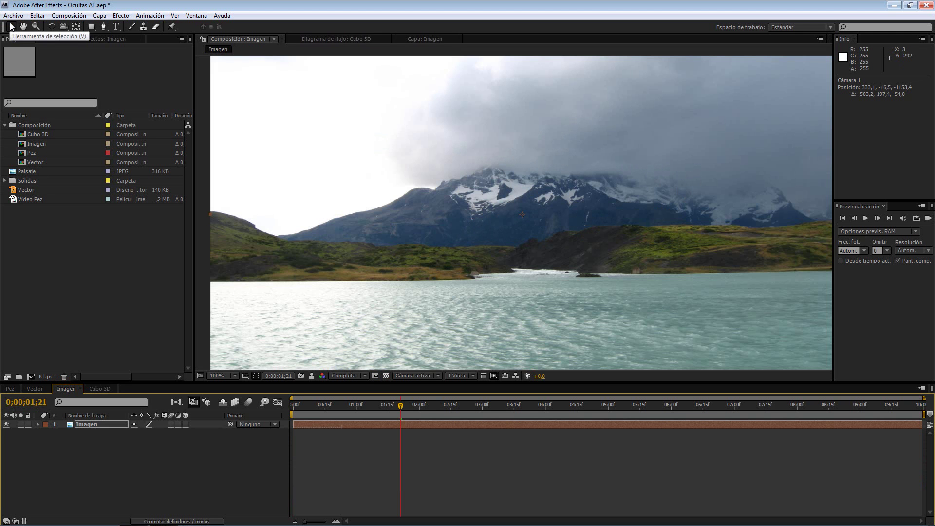
click(106, 422)
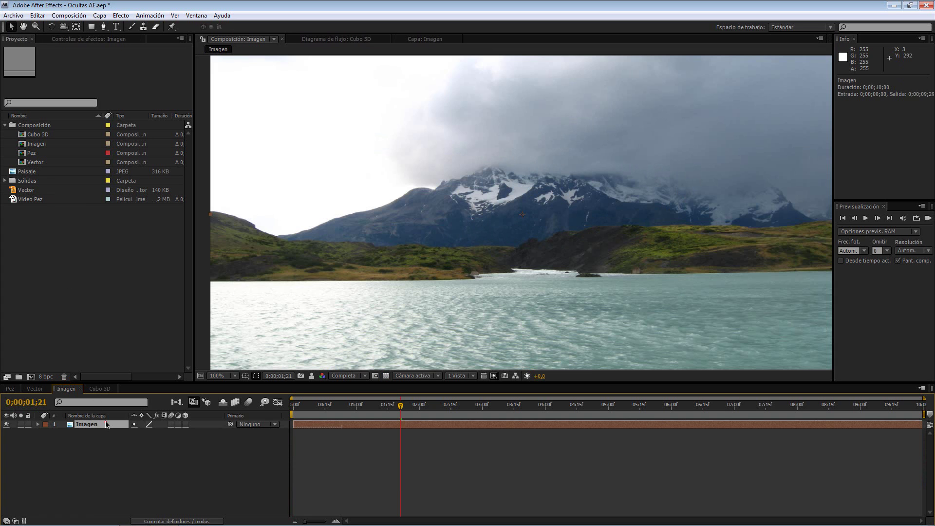
click(38, 172)
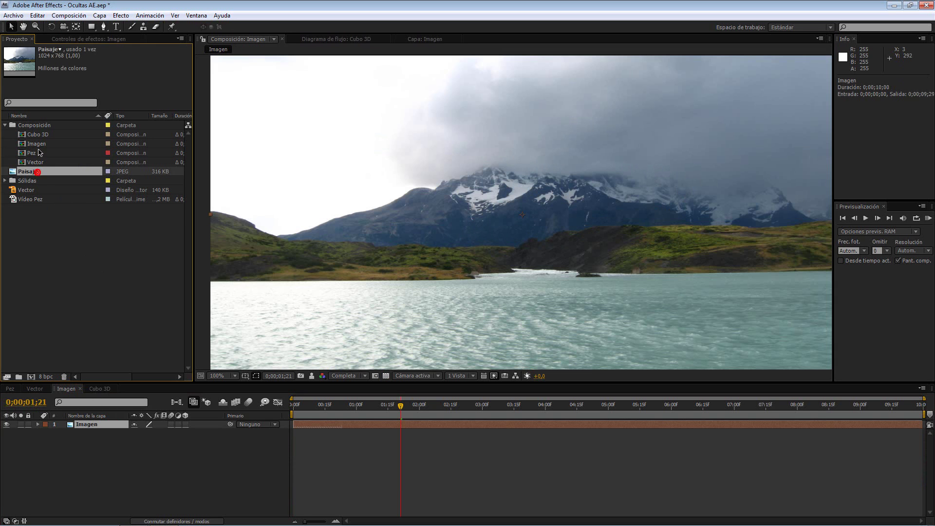
Step: Move the Imagen composition's current time to 0;00;00;28 and leave its layer deselected
click(267, 465)
mouse_move(341, 406)
mouse_down()
mouse_move(356, 408)
mouse_move(348, 408)
mouse_up()
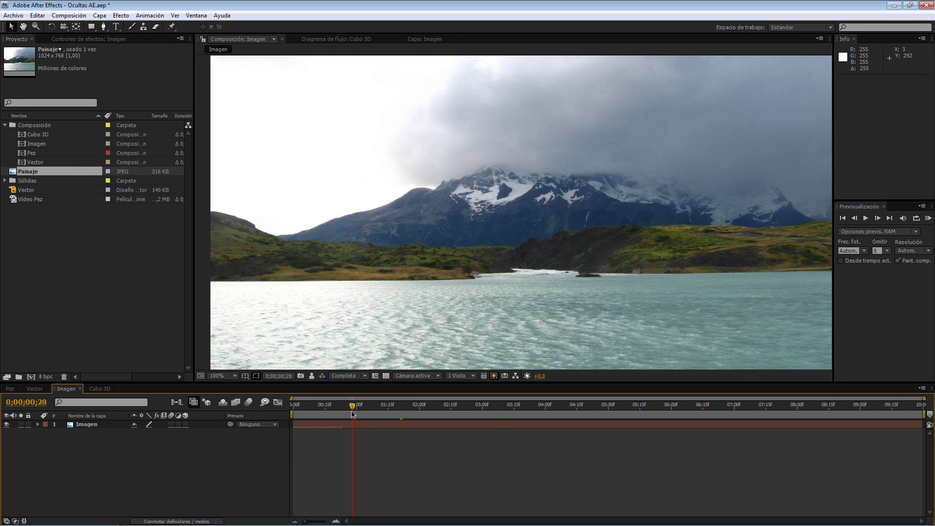
click(349, 424)
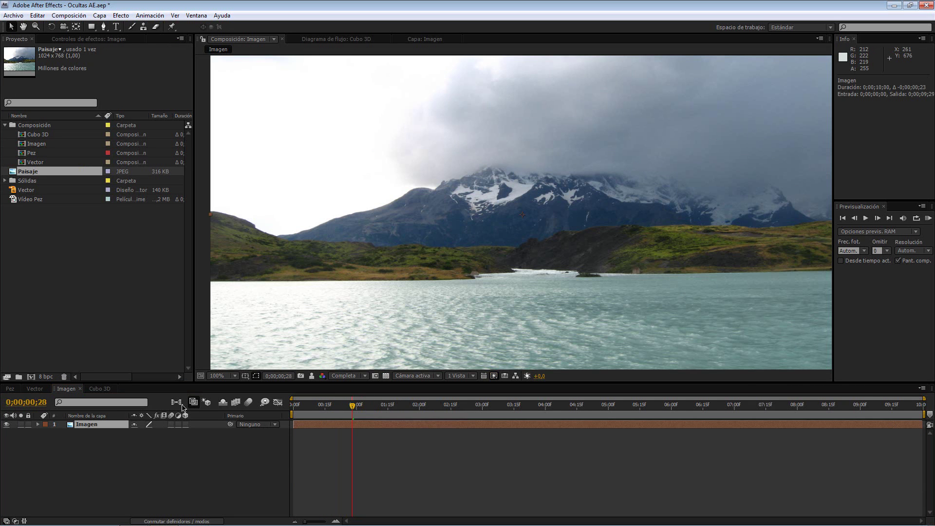
click(250, 424)
click(209, 455)
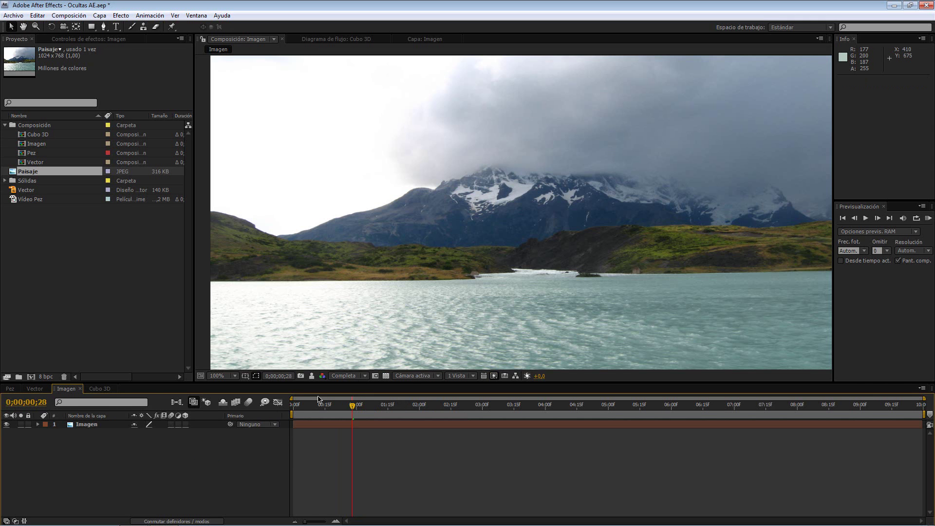
Step: Pan the landscape view with the Hand tool, and again with the Selection tool active
click(22, 26)
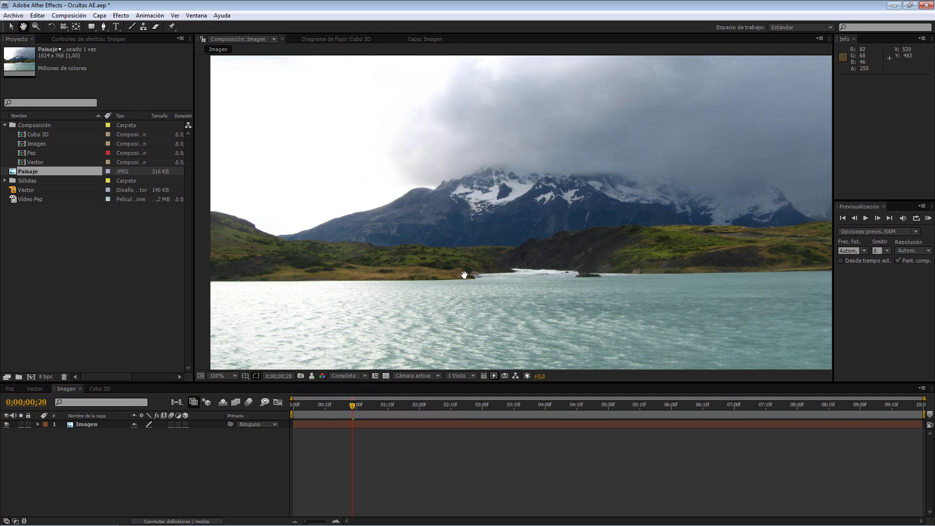
drag(454, 266, 444, 272)
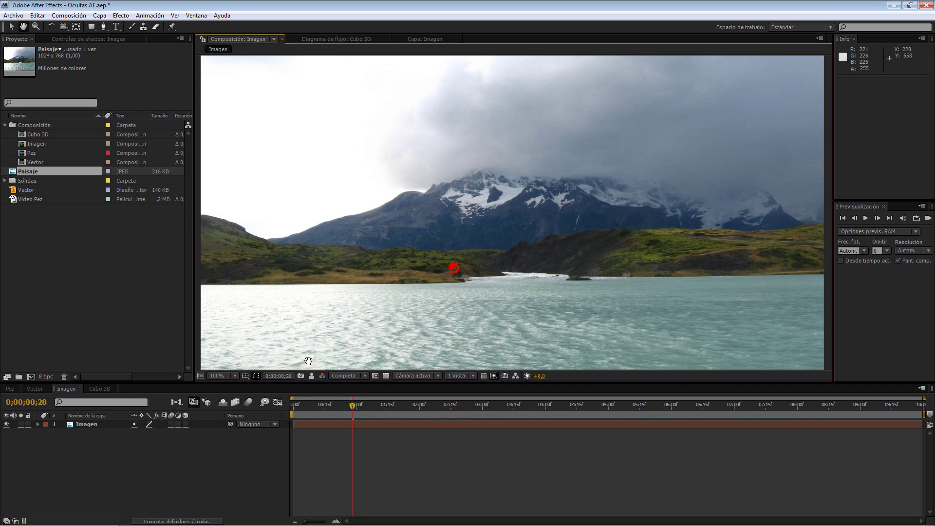
click(77, 263)
scroll(58, 263, right, 3)
mouse_move(409, 268)
mouse_down()
mouse_move(432, 266)
mouse_move(436, 276)
mouse_up()
click(11, 27)
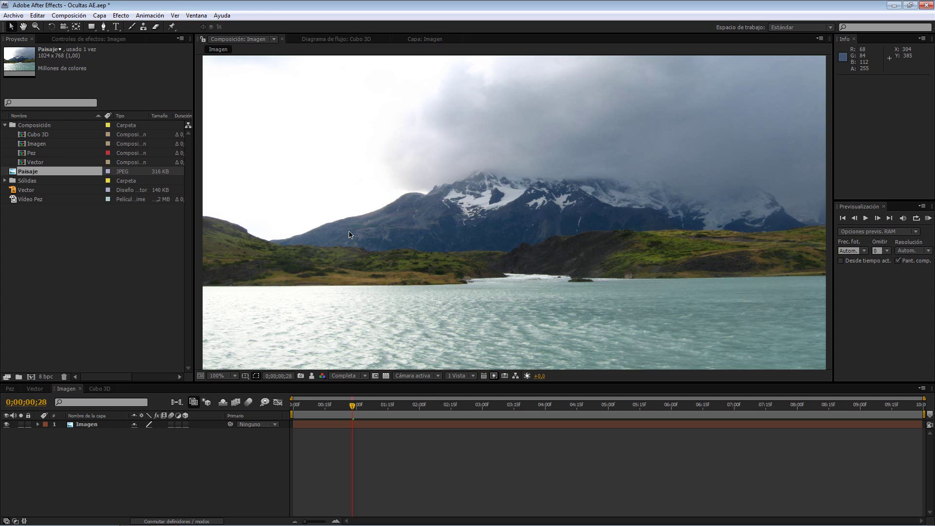
mouse_move(361, 214)
mouse_down()
mouse_move(332, 242)
mouse_move(365, 217)
mouse_up()
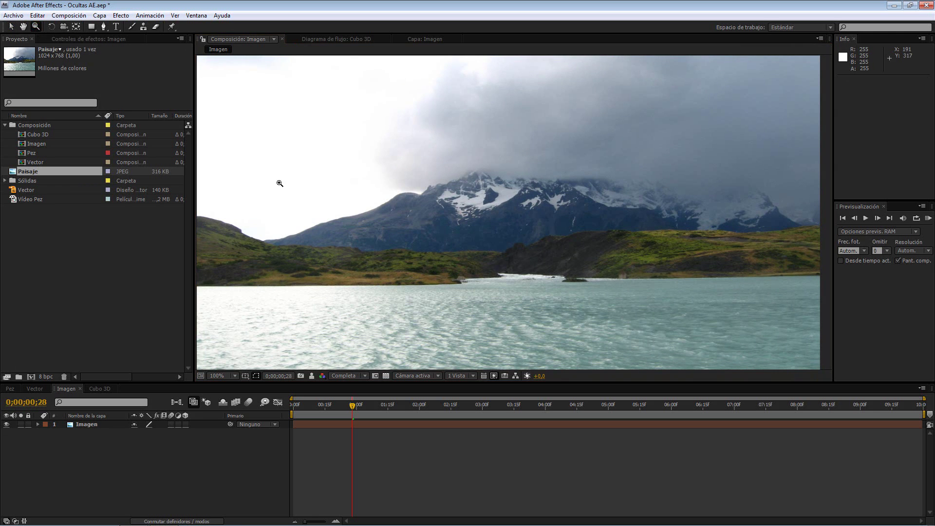
Step: Magnify and reduce the landscape view around the mountain with the Zoom tool, ending at 100%
click(401, 249)
alt+click(400, 238)
alt+click(391, 245)
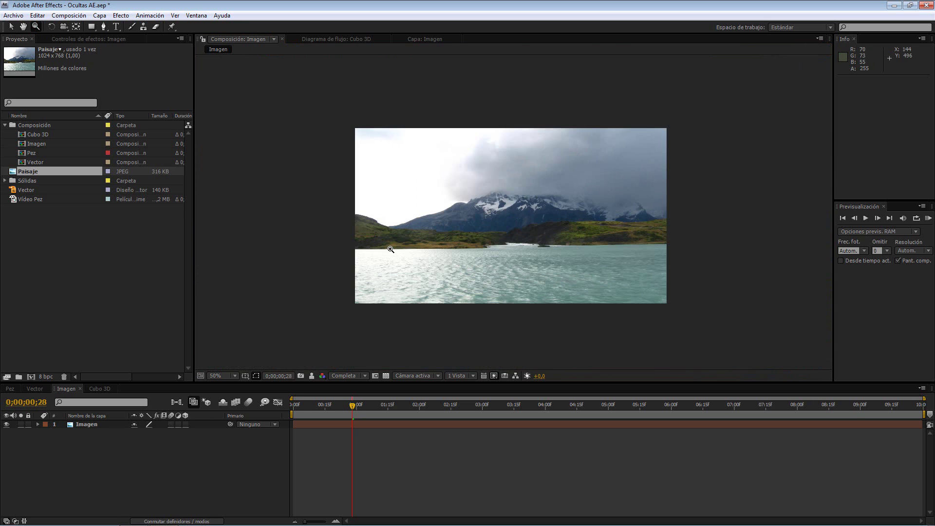
drag(454, 188, 484, 205)
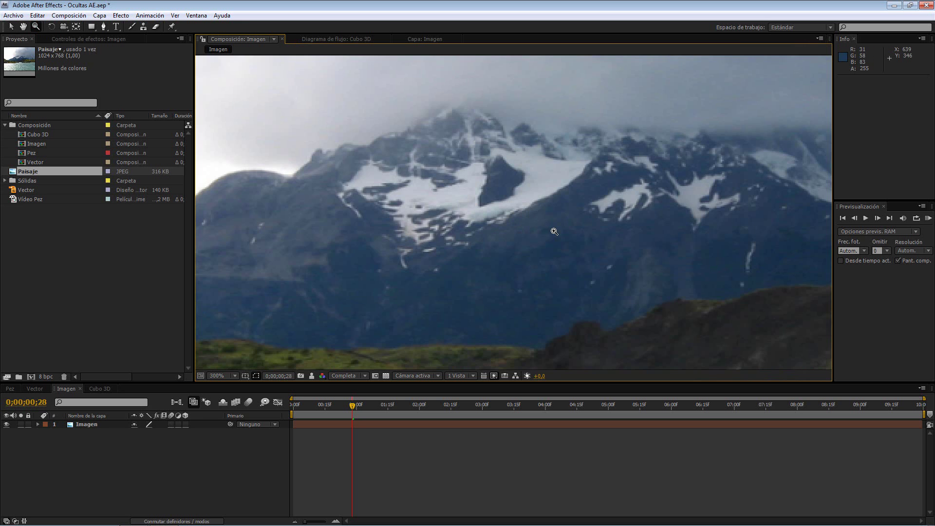
alt+click(441, 168)
click(461, 202)
click(461, 202)
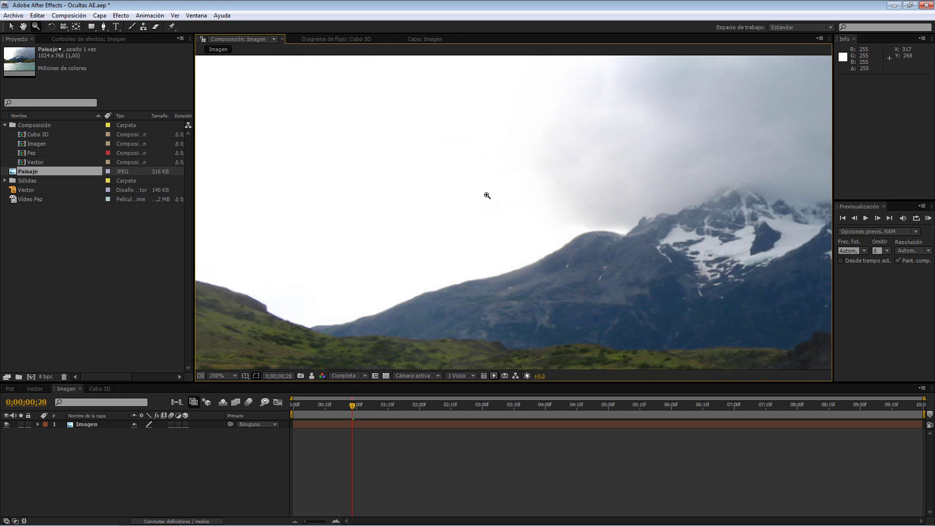
alt+click(487, 196)
drag(489, 195, 400, 170)
Step: Try rotating the Imagen layer freehand with the Rotation tool, and undo the rotation
click(51, 27)
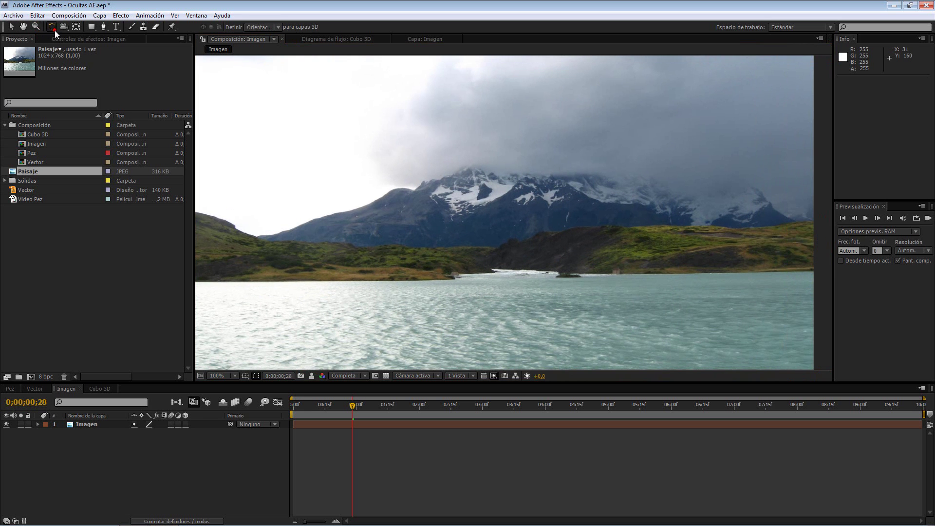
click(95, 424)
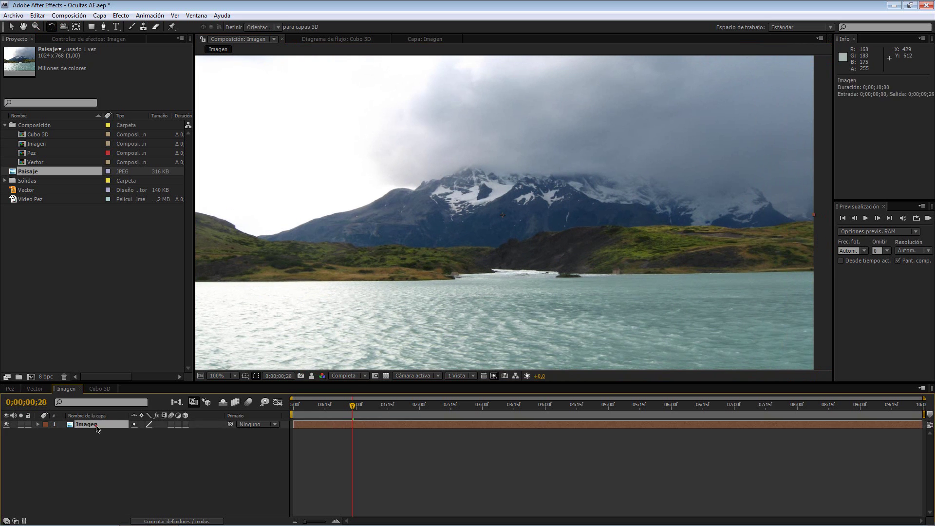
drag(539, 224, 457, 267)
key(ctrl+z)
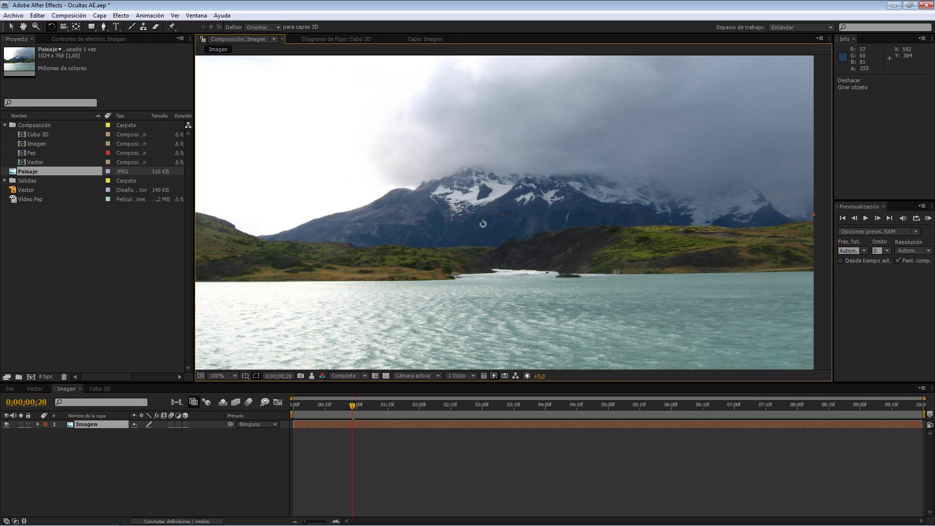
Step: Reveal the Imagen layer's Rotation property, try changing its value, and undo the change
key(r)
drag(138, 436, 206, 431)
key(ctrl+z)
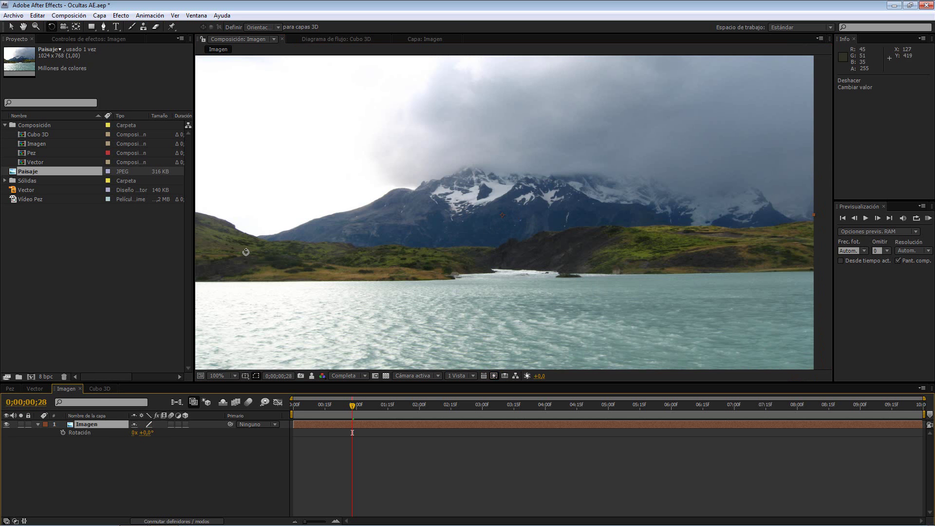
Step: Switch to the Cubo 3D composition, try moving the red wall sideways out of the cube, and undo the move
click(63, 28)
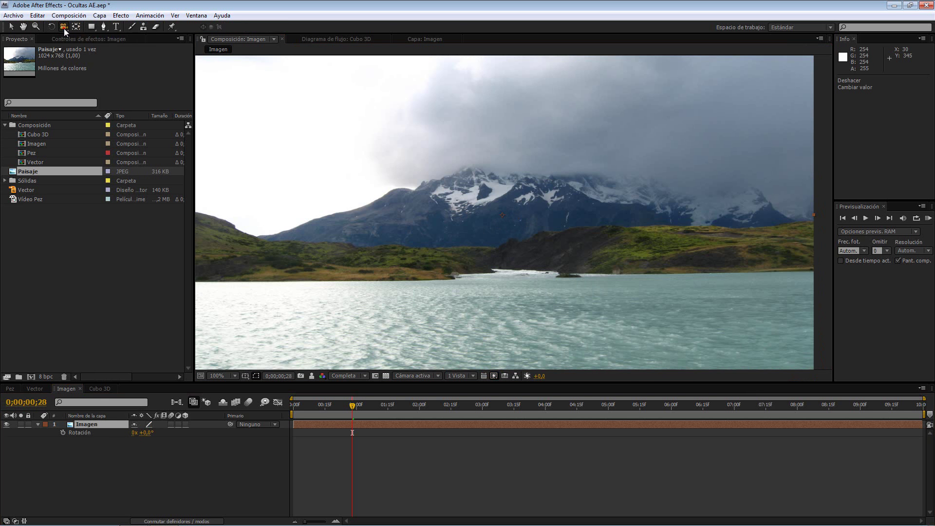
drag(66, 31, 104, 29)
click(108, 394)
click(106, 389)
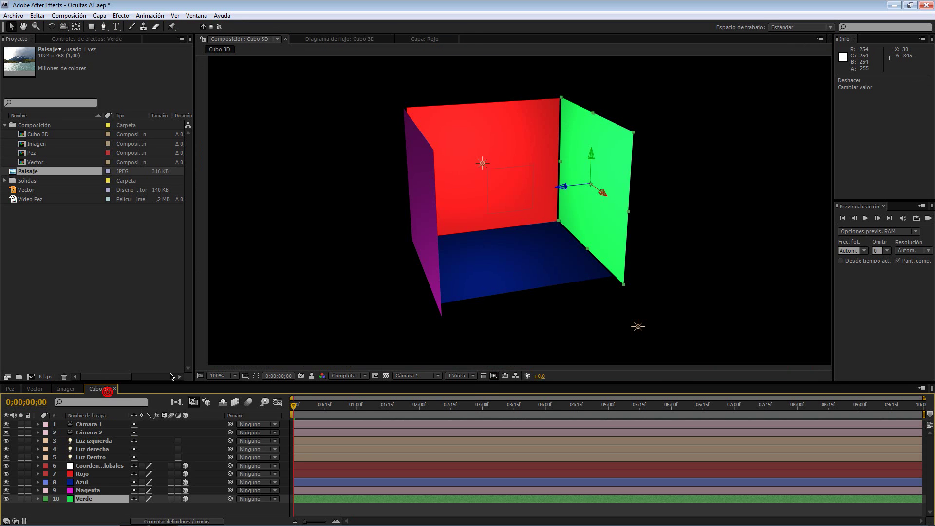
drag(468, 193, 392, 197)
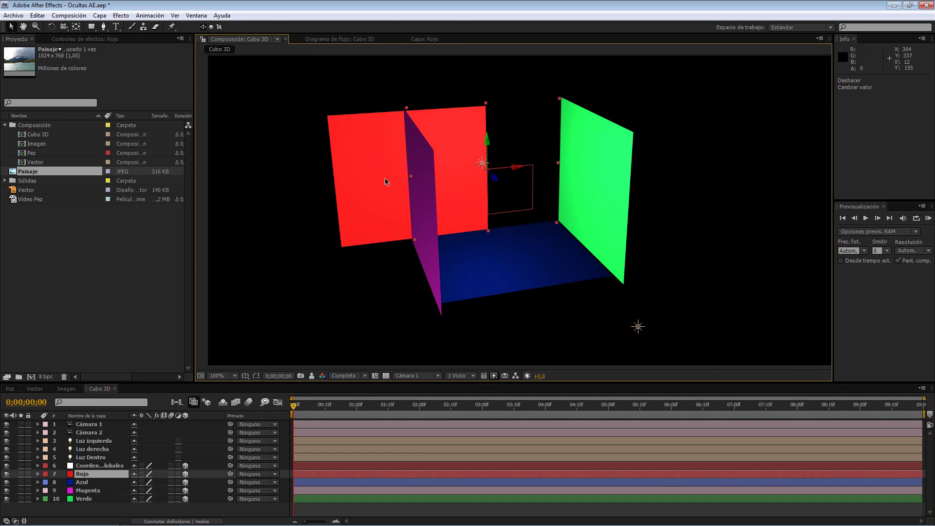
key(ctrl+z)
Step: Orbit Cámara 1 around the cube with the camera tool to about 290, 129.5, -1183
click(63, 26)
drag(541, 239, 531, 219)
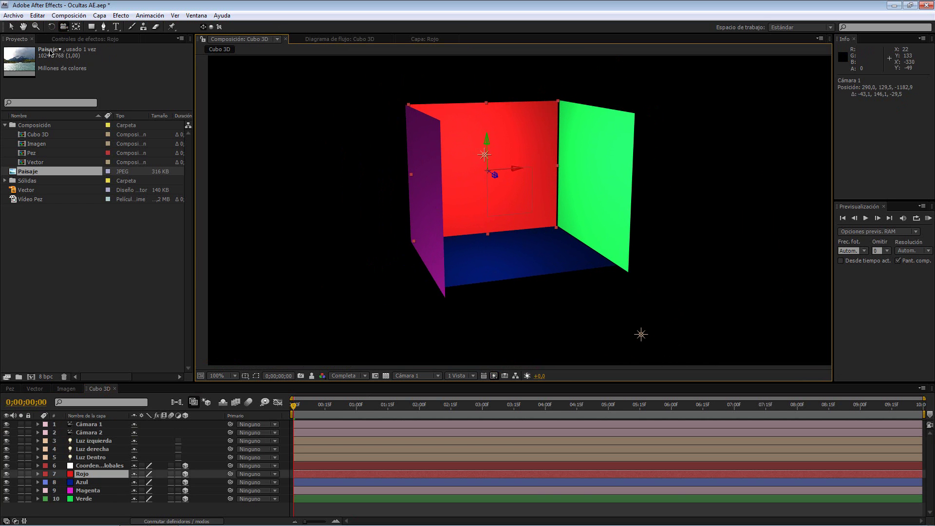
Step: Return to the Imagen composition and enlarge the view to 200%, then restore it to 100%
click(65, 388)
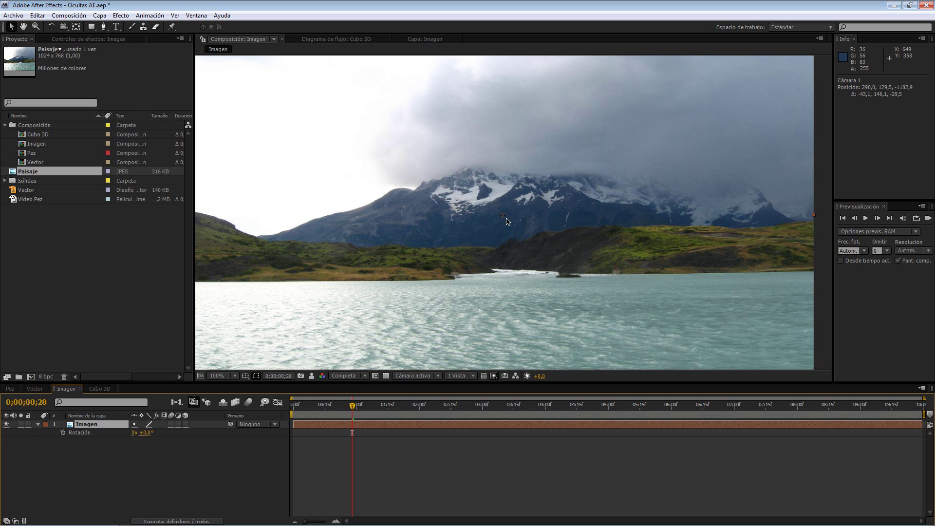
scroll(504, 221, up, 1)
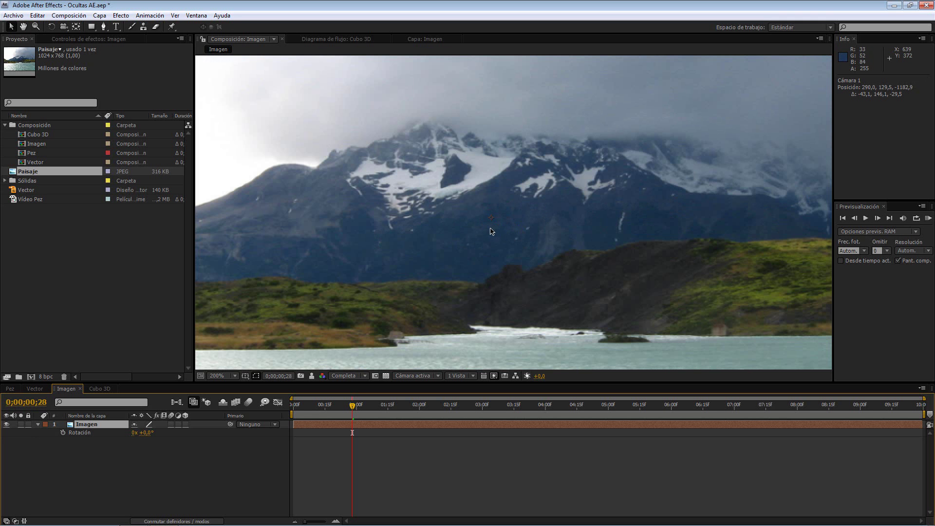
scroll(491, 232, down, 1)
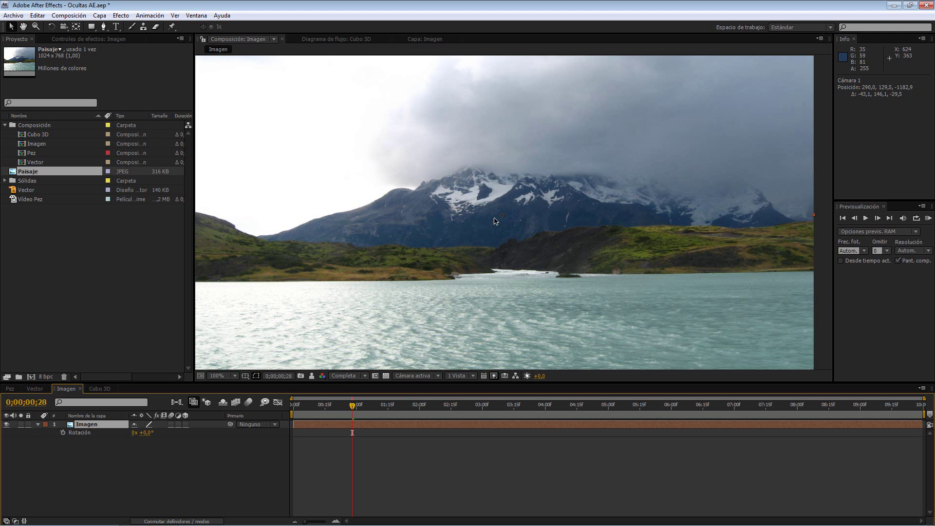
Step: Try moving the Imagen layer freehand within the composition, and undo the position change
key(ctrl+z)
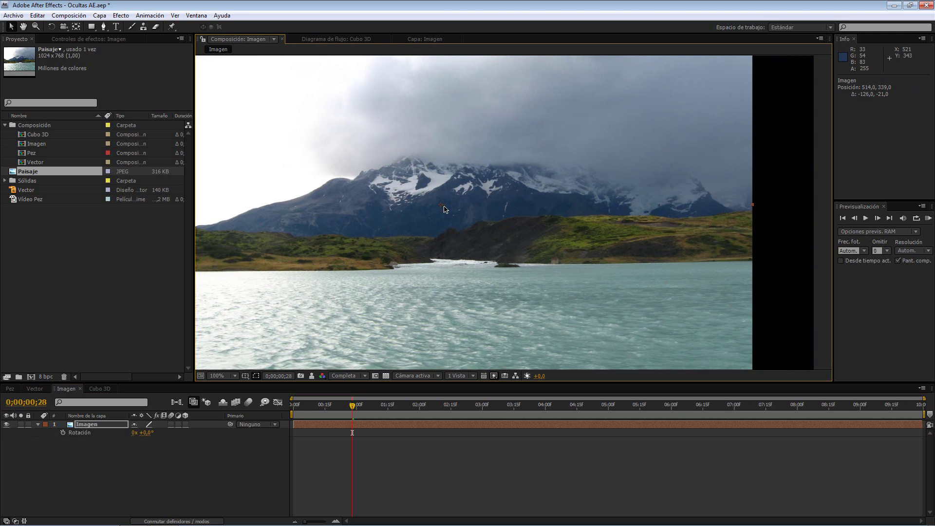
key(ctrl+z)
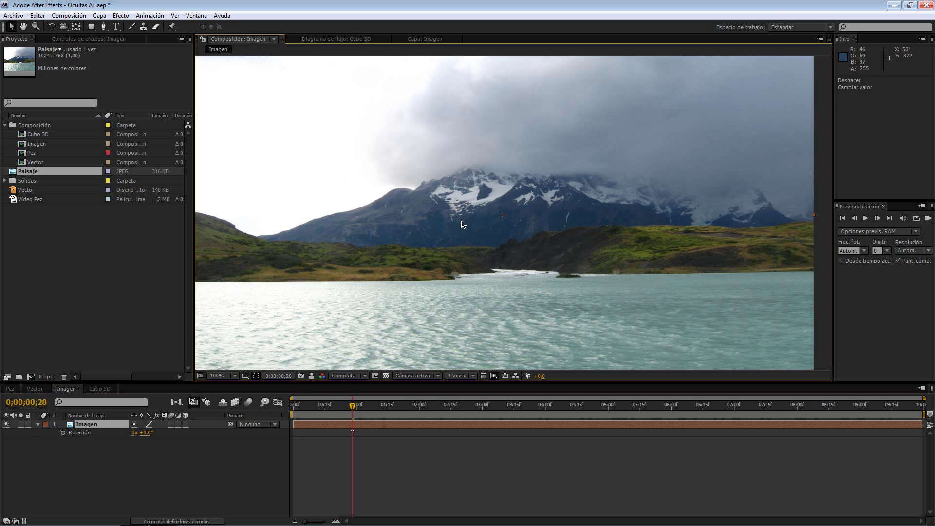
drag(506, 220, 442, 182)
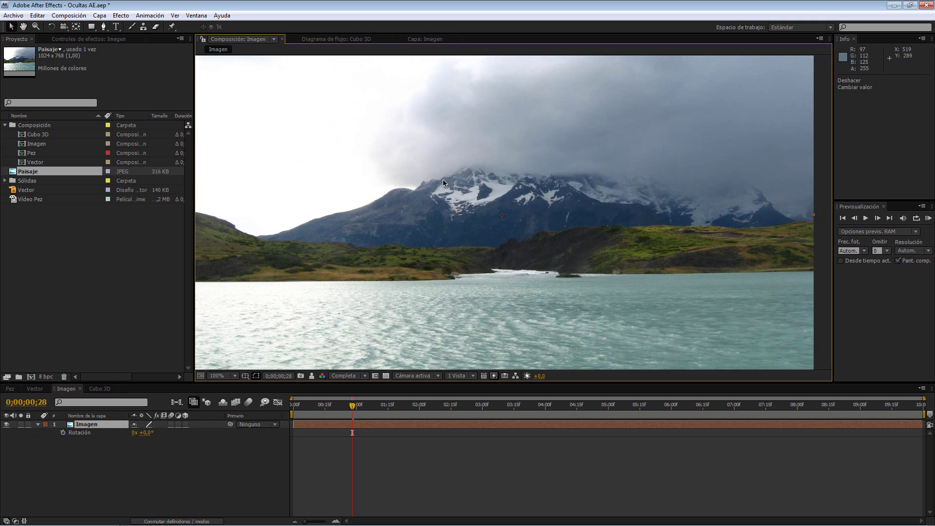
Step: Activate the Pan Behind tool and reveal the Imagen layer's transform properties, selecting its anchor point property
click(74, 26)
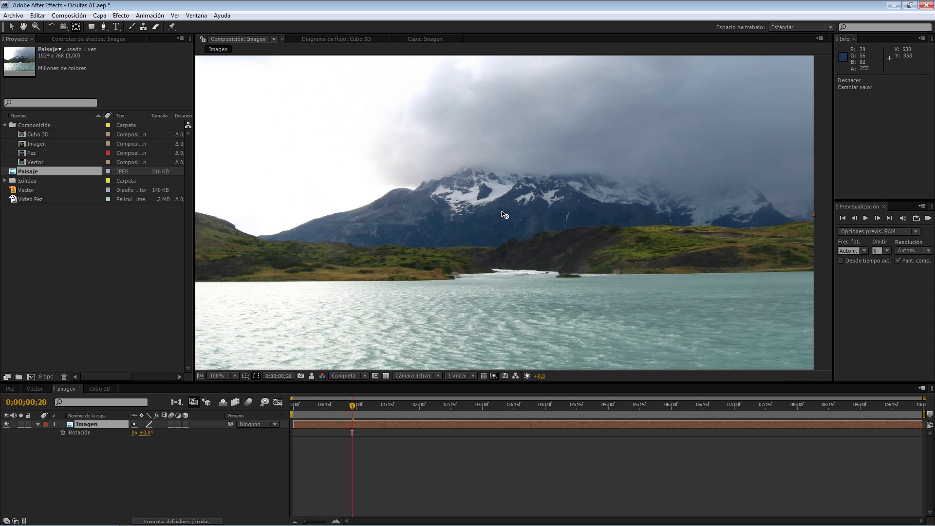
click(502, 216)
click(502, 217)
click(101, 425)
click(503, 215)
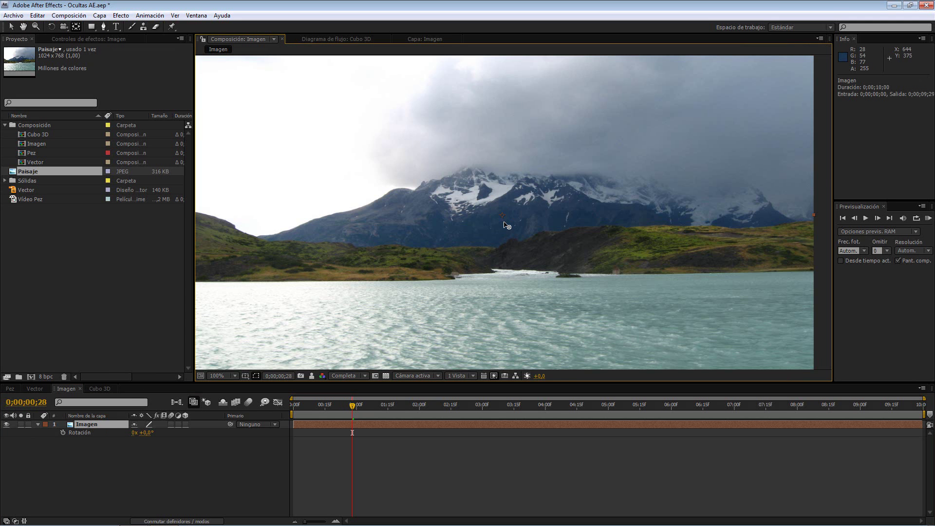
click(502, 216)
click(37, 424)
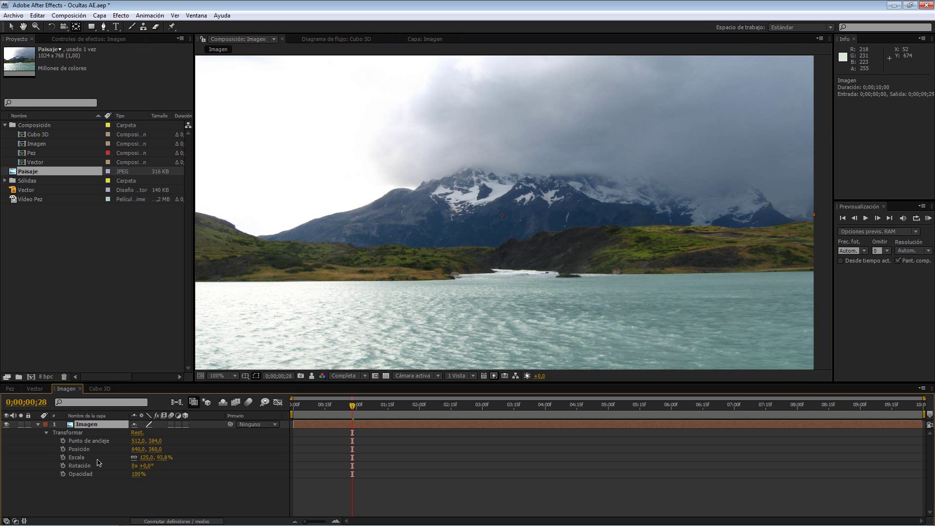
click(109, 441)
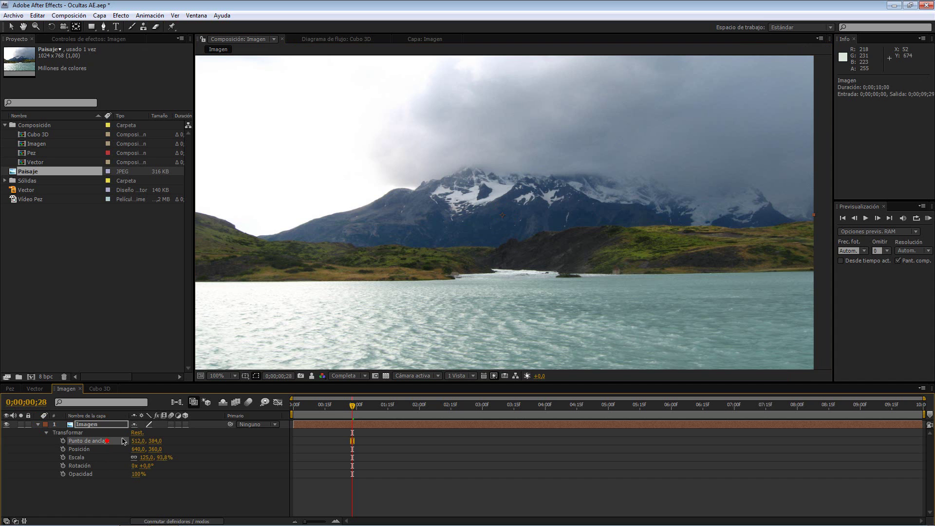
Step: Try moving the Imagen layer's anchor point and undo it, and shift the anchor slightly to about 518.4, 392.5
click(504, 215)
click(76, 26)
key(ctrl+z)
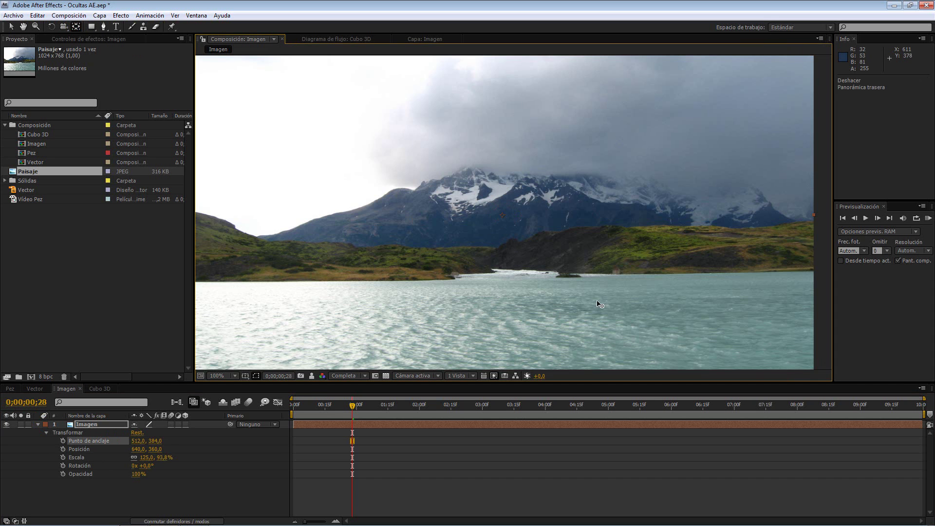
mouse_move(506, 220)
mouse_down()
mouse_move(494, 234)
mouse_move(518, 224)
mouse_move(501, 216)
mouse_move(510, 222)
mouse_up()
key(v)
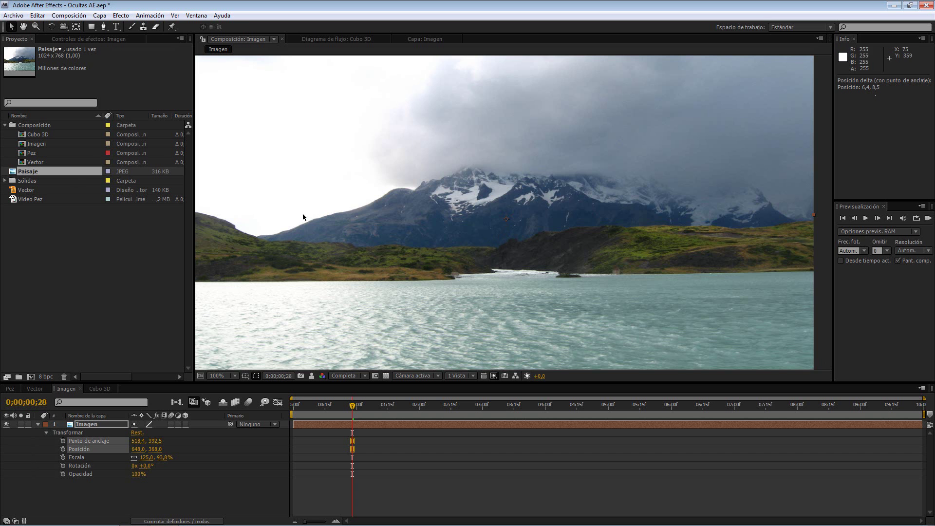
Step: Try rotating the Imagen layer freehand around its near-central anchor point, and undo the rotation
click(51, 26)
drag(476, 254, 507, 202)
key(ctrl+z)
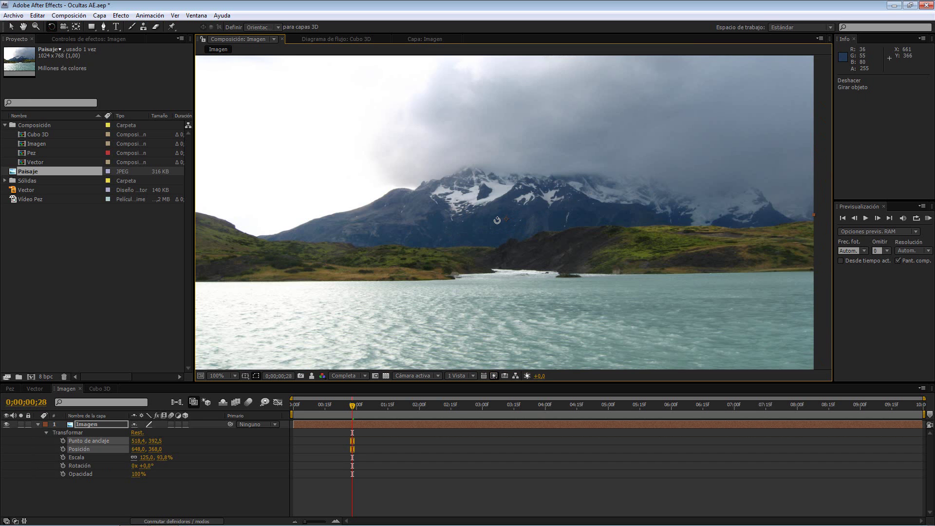
Step: Move the Imagen layer's anchor point near the image's upper-left corner, to about 63.2, 87.5
click(76, 26)
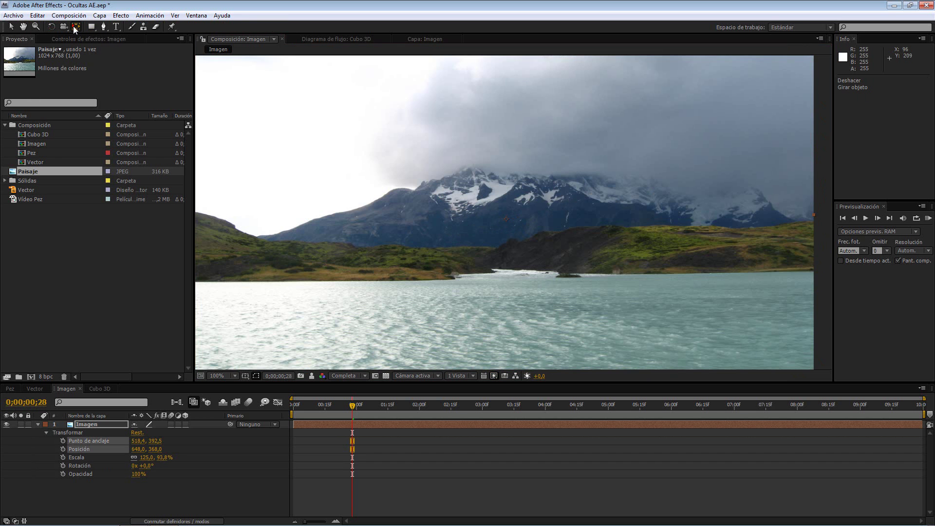
click(501, 227)
drag(429, 205, 229, 80)
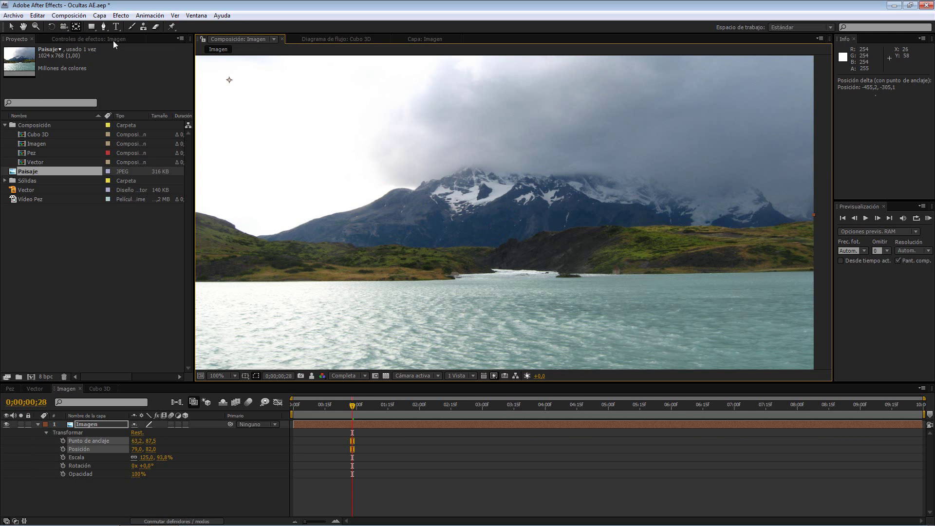
Step: Try rotating the Imagen layer around its corner anchor point with the view at 50%, and undo the rotation
click(51, 26)
drag(442, 194, 403, 258)
key(ctrl+z)
key(comma)
key(comma)
key(ctrl+z)
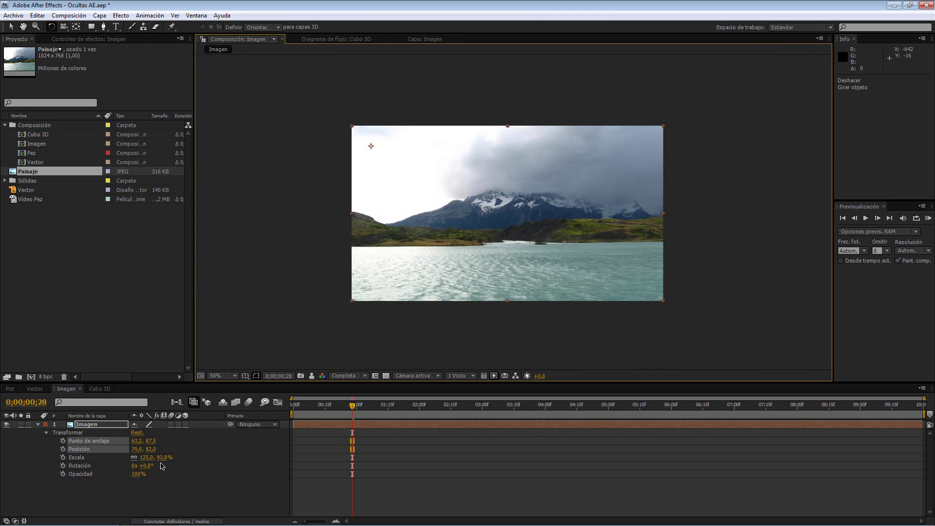
Step: Move the anchor point to the lake's far shore at about 514.4, 509.9, and try scaling the layer to about 430.3, 322.8%, undoing the scaling
click(75, 26)
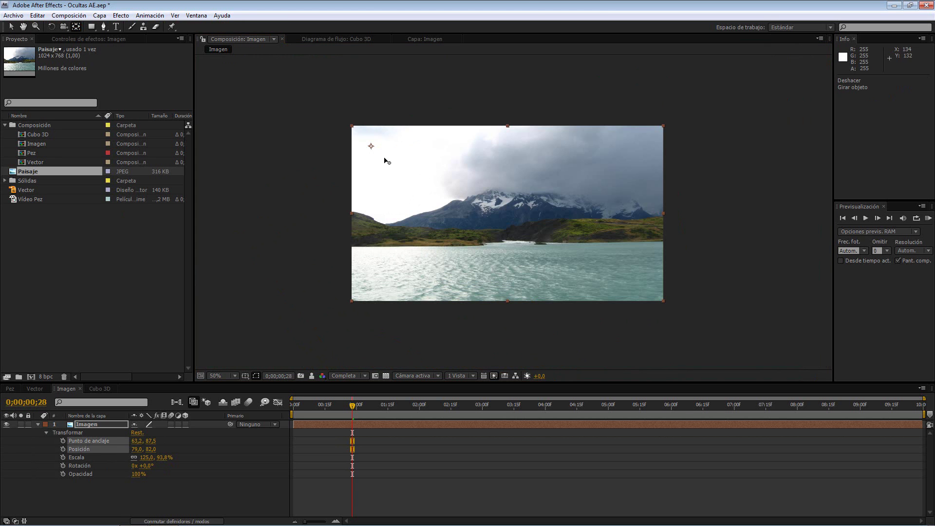
drag(371, 146, 509, 243)
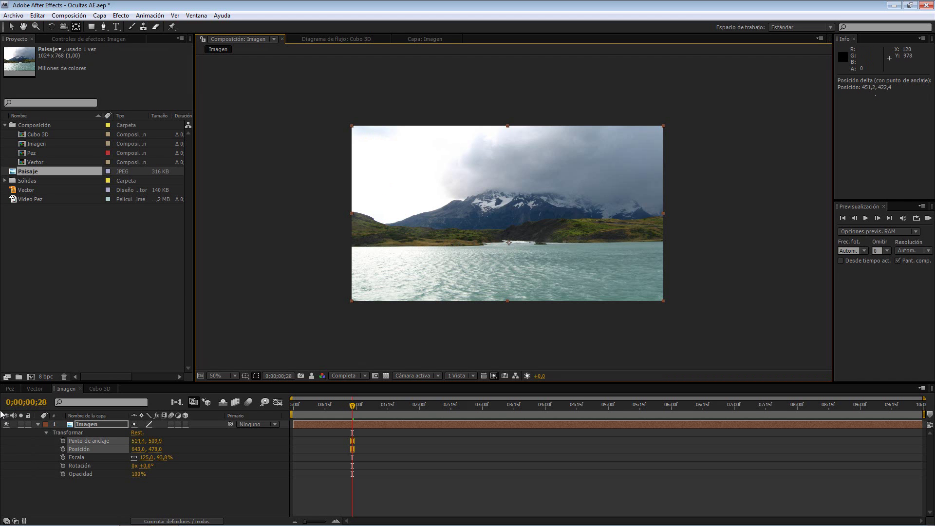
key(alt+shift+s)
drag(163, 458, 264, 441)
key(z)
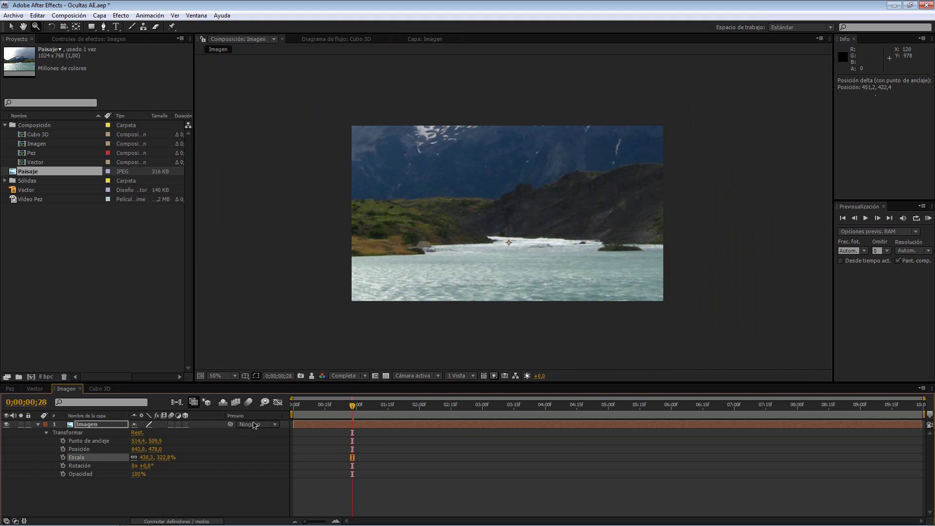
key(ctrl+z)
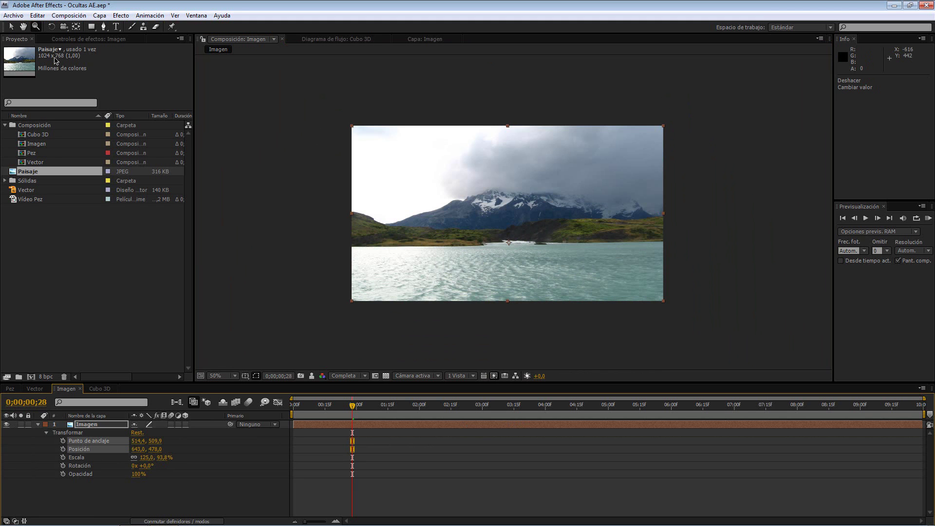
Step: Move the anchor point to the snowy peak at about 452, 326.4, and try scaling the layer to about 431, 323.3%, undoing the scaling
click(76, 26)
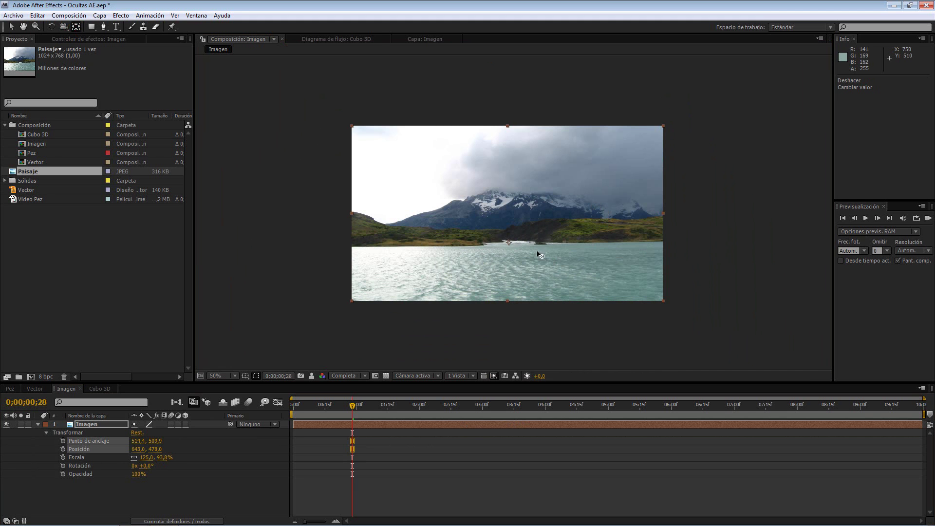
drag(508, 243, 492, 204)
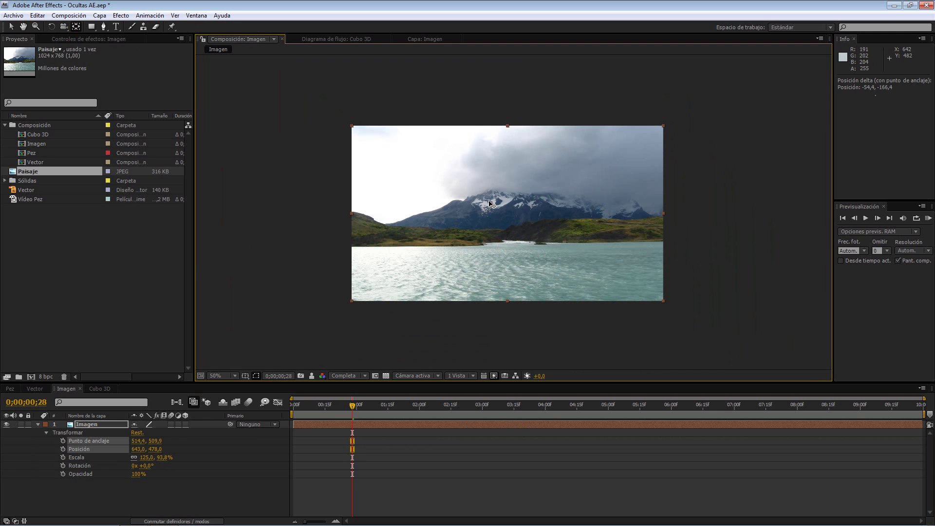
drag(144, 463, 452, 337)
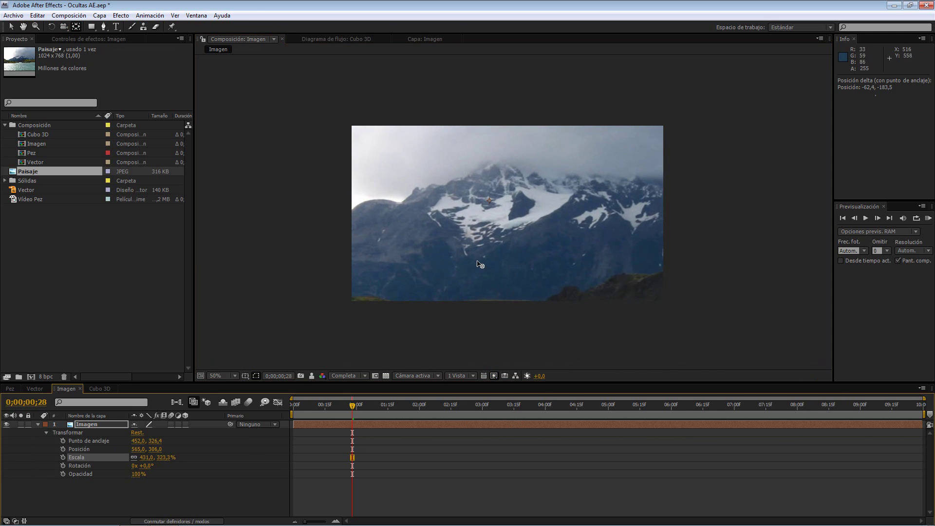
key(ctrl+z)
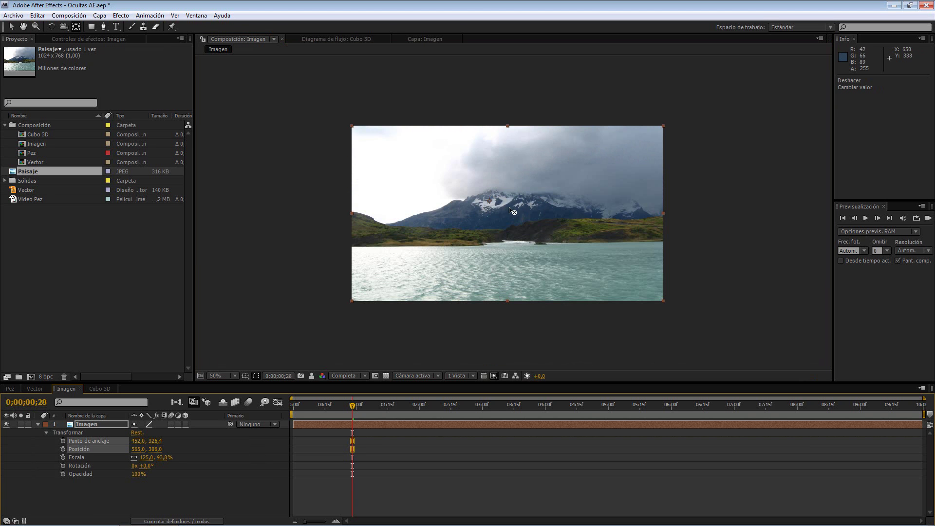
Step: Move the Imagen layer's anchor point to about 485.6, 392.5, return to the Selection tool and collapse the layer's properties
click(491, 203)
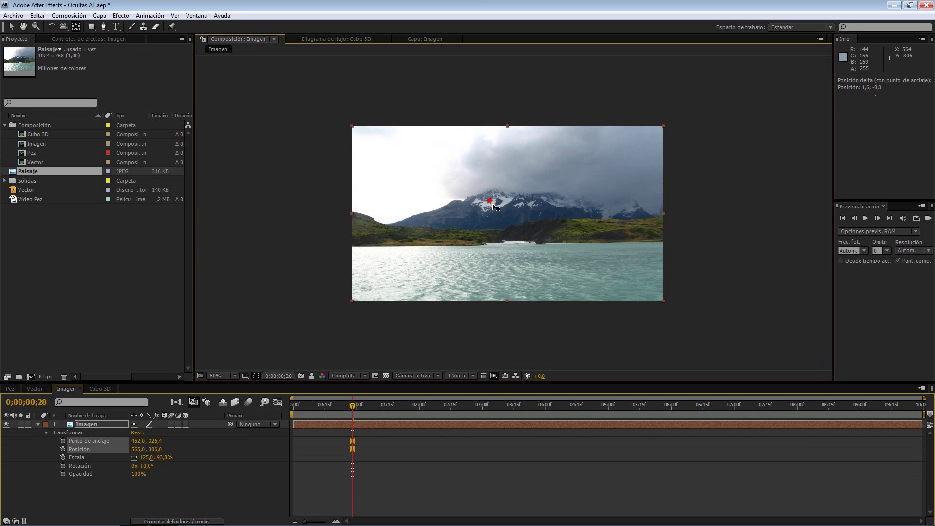
drag(500, 220, 501, 218)
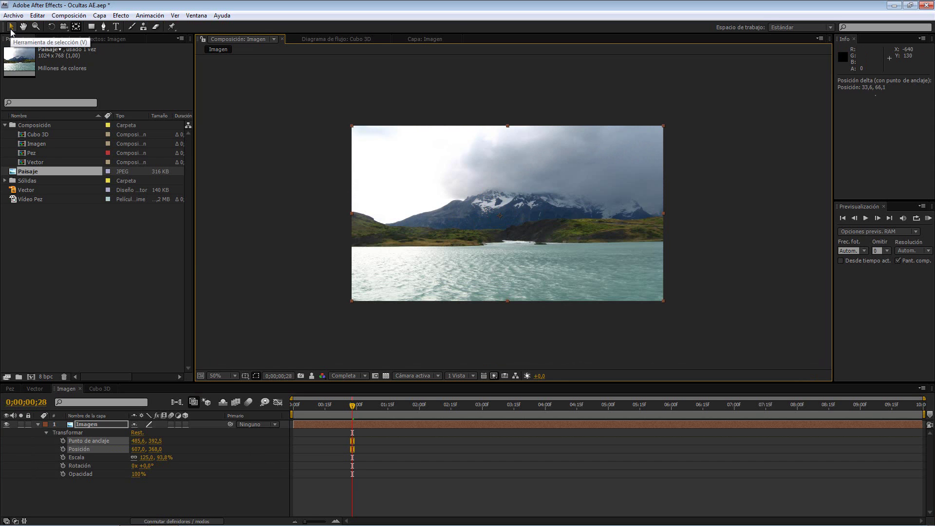
click(11, 27)
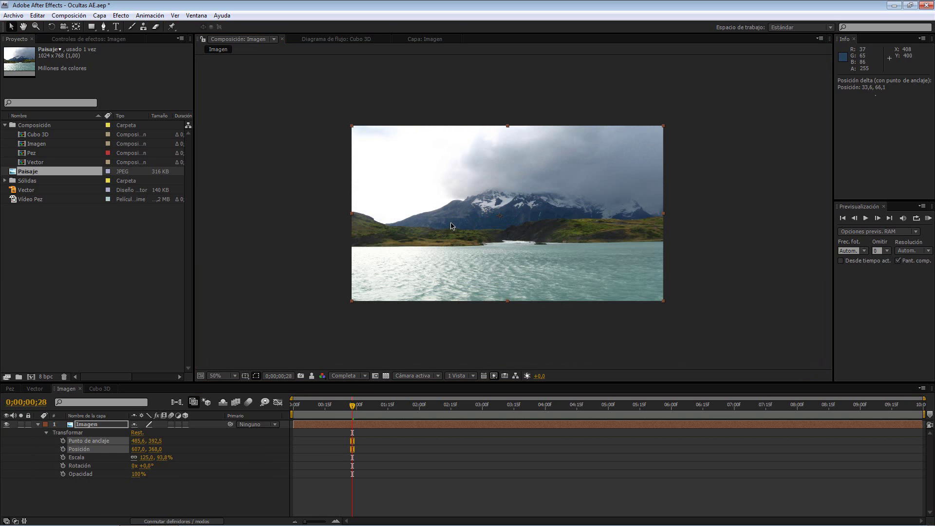
click(37, 424)
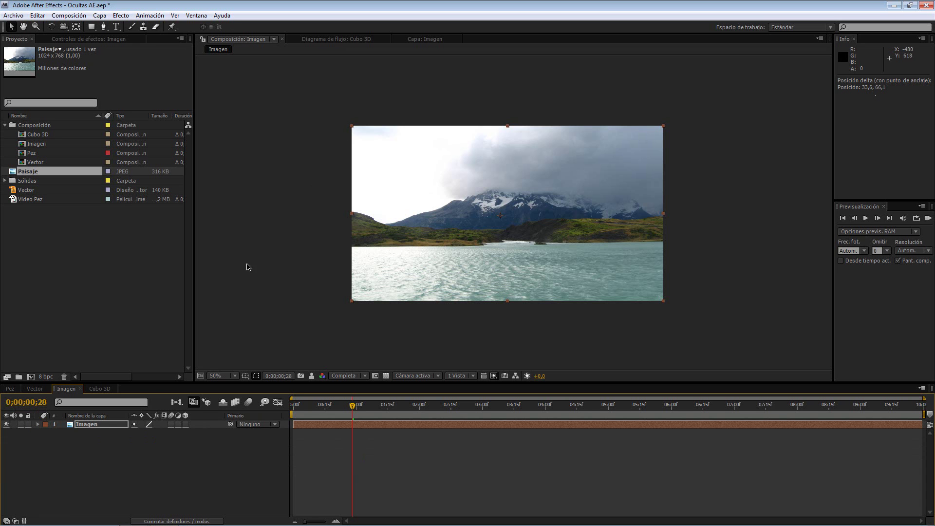
Step: Open the Imagen layer in its own layer viewer and scrub the current time along that viewer's ruler
double_click(99, 425)
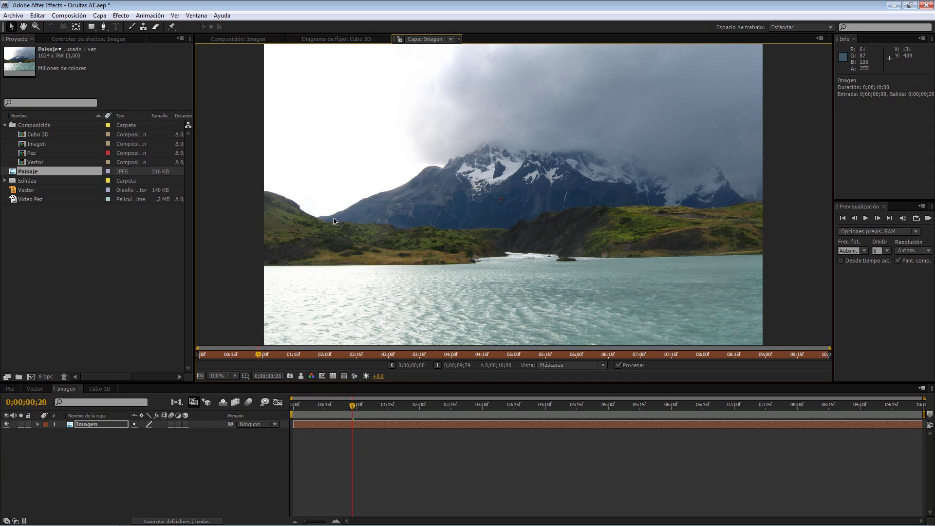
drag(267, 353, 430, 355)
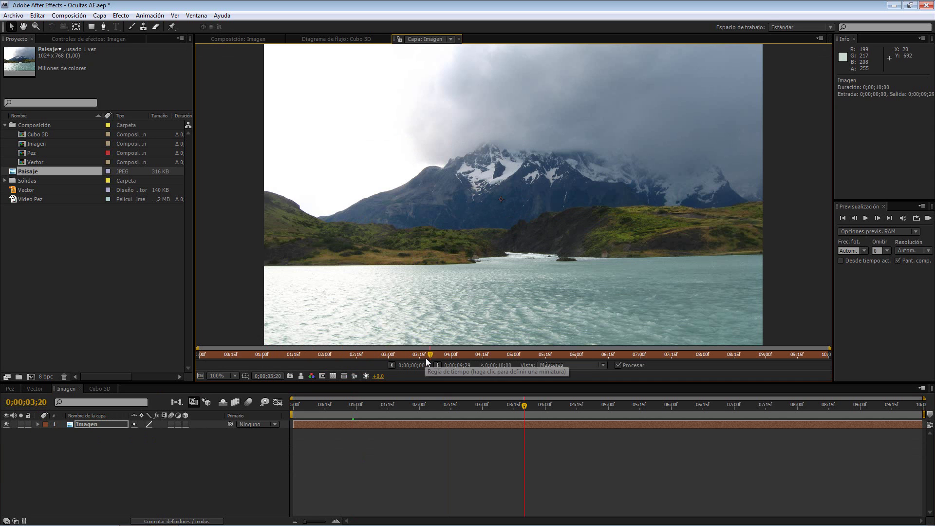
click(317, 355)
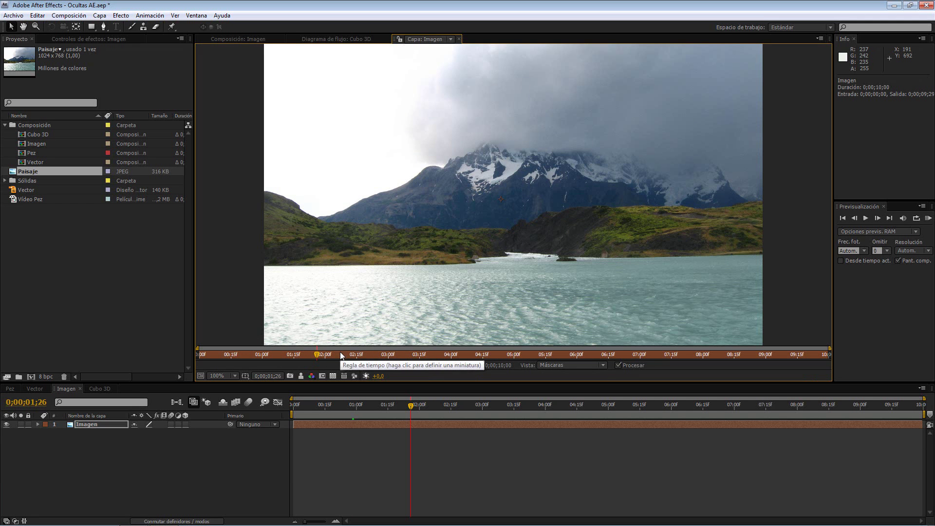
click(384, 354)
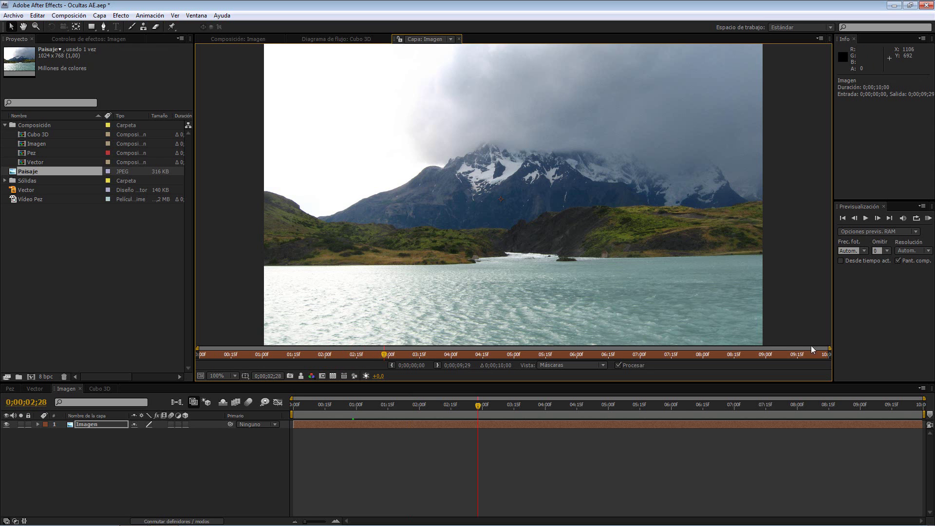
click(222, 354)
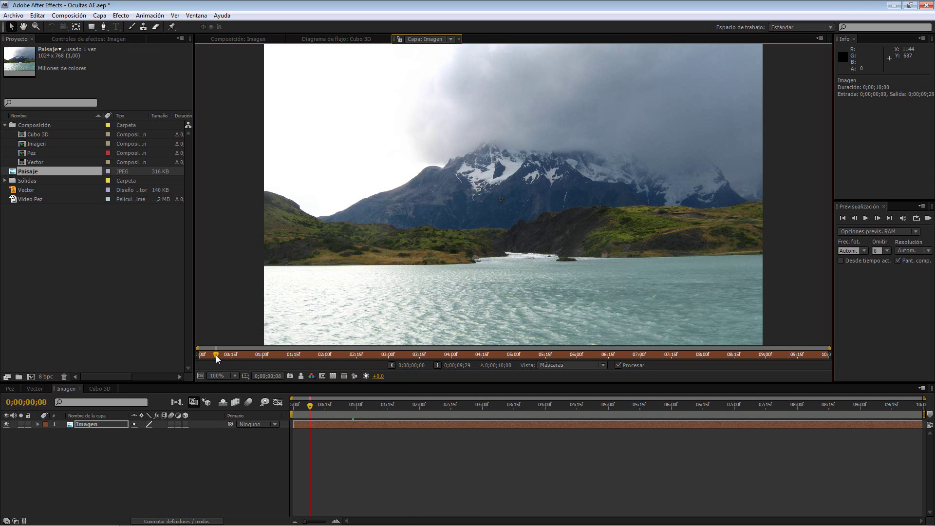
click(247, 355)
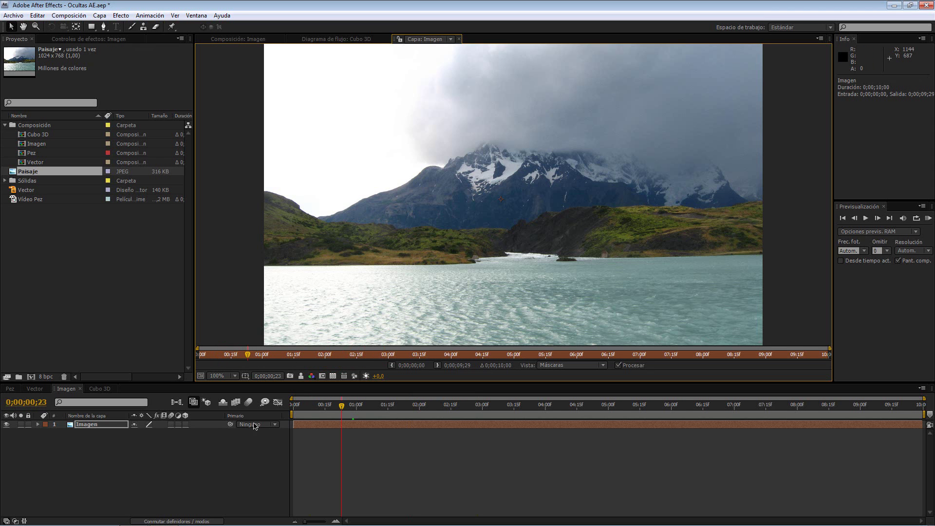
Step: Scrub the current time in both the composition timeline and the layer viewer to compare them, and return to the start
drag(367, 405, 409, 406)
drag(331, 355, 375, 354)
mouse_move(397, 405)
mouse_down()
mouse_move(379, 406)
mouse_move(410, 406)
mouse_up()
drag(303, 404, 367, 406)
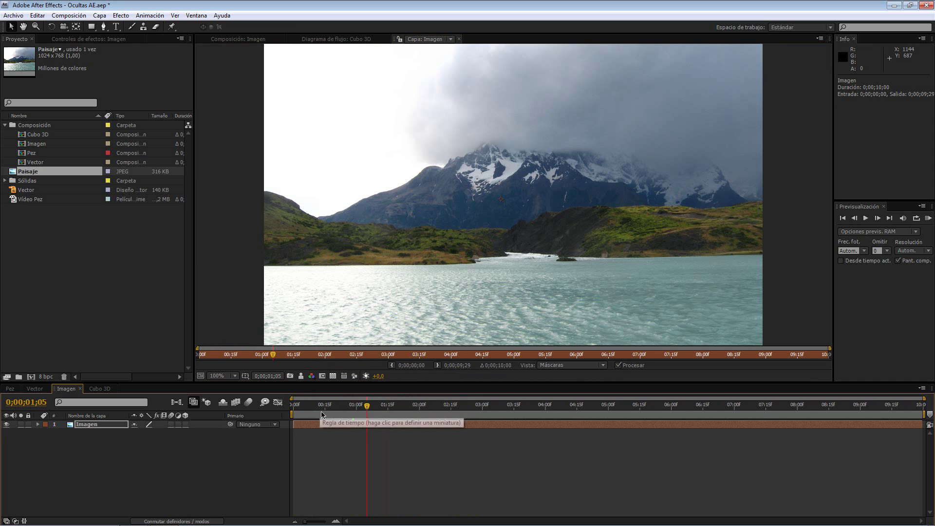
key(Home)
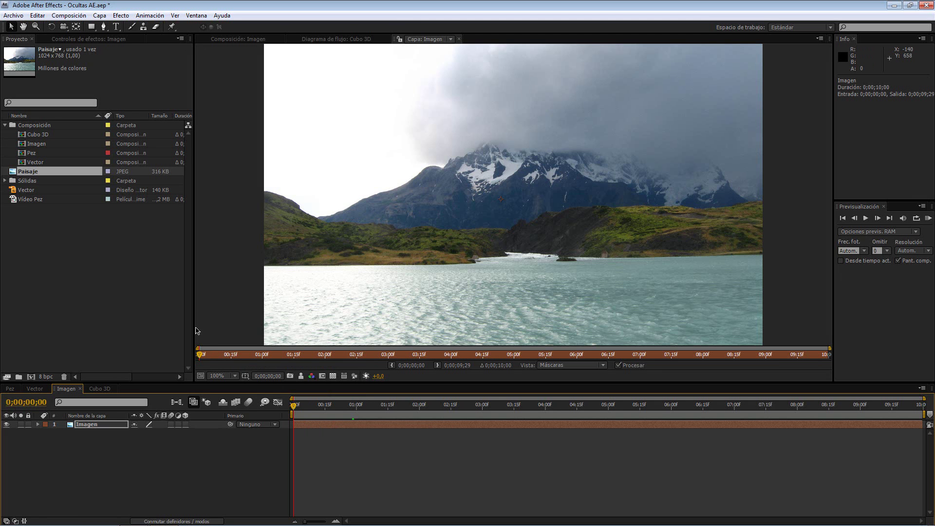
drag(202, 355, 250, 355)
drag(353, 357, 356, 357)
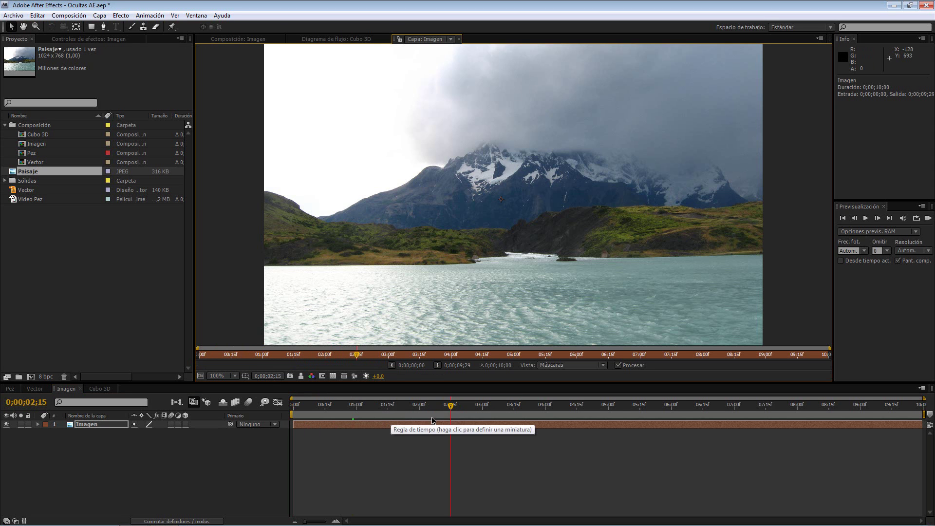
key(Home)
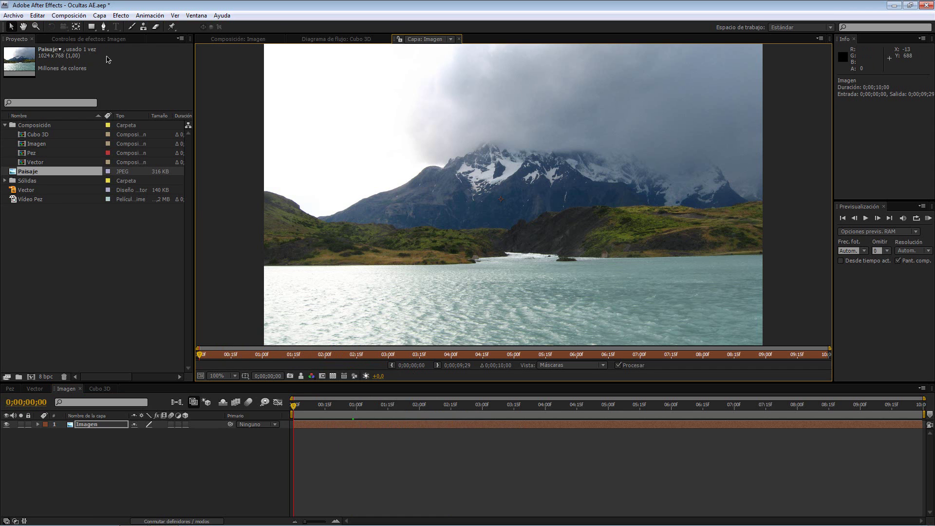
Step: With the Pan Behind tool, slip the Imagen layer's content to a source in point of 0;00;01;07, and back to -0;00;01;00
click(113, 424)
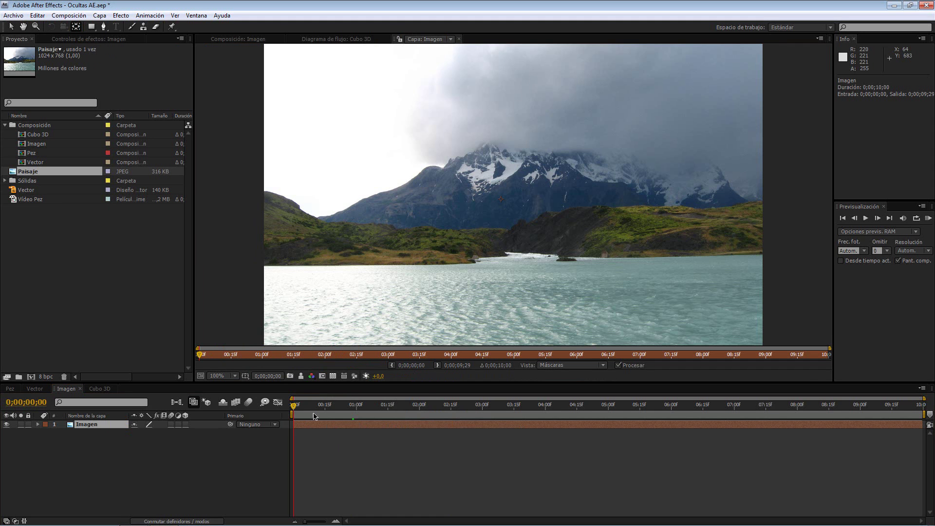
drag(323, 423, 248, 430)
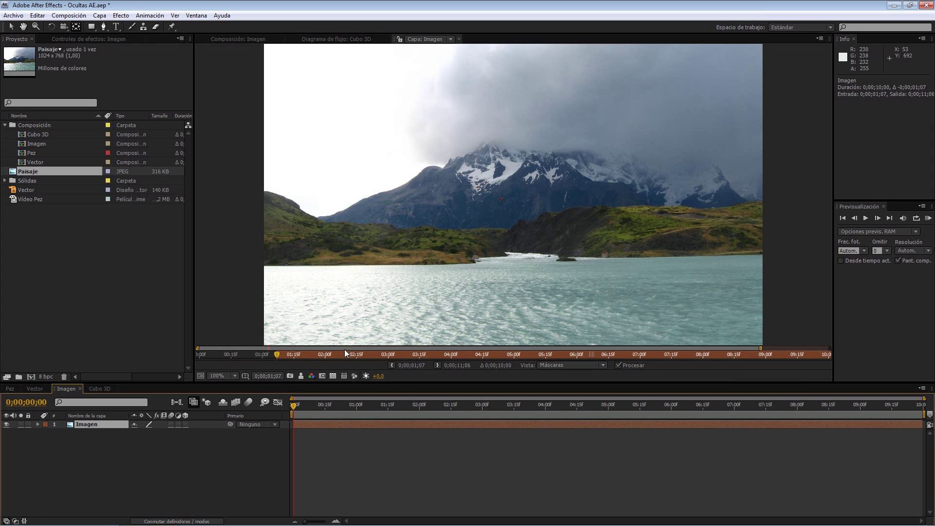
drag(328, 427, 394, 454)
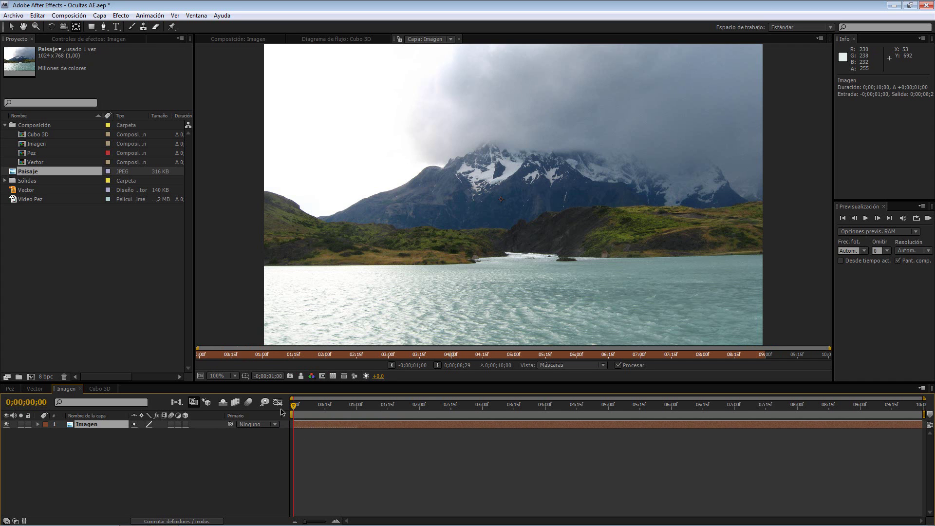
Step: Scrub the current time in both the composition timeline and the layer viewer to compare their offset, ending at the layer viewer's start
click(356, 407)
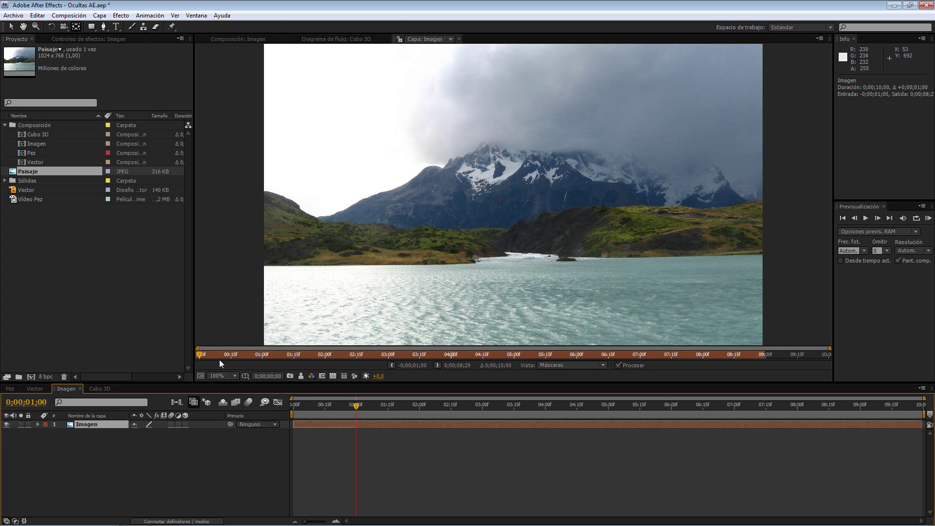
click(237, 359)
drag(250, 354, 269, 356)
drag(535, 353, 576, 358)
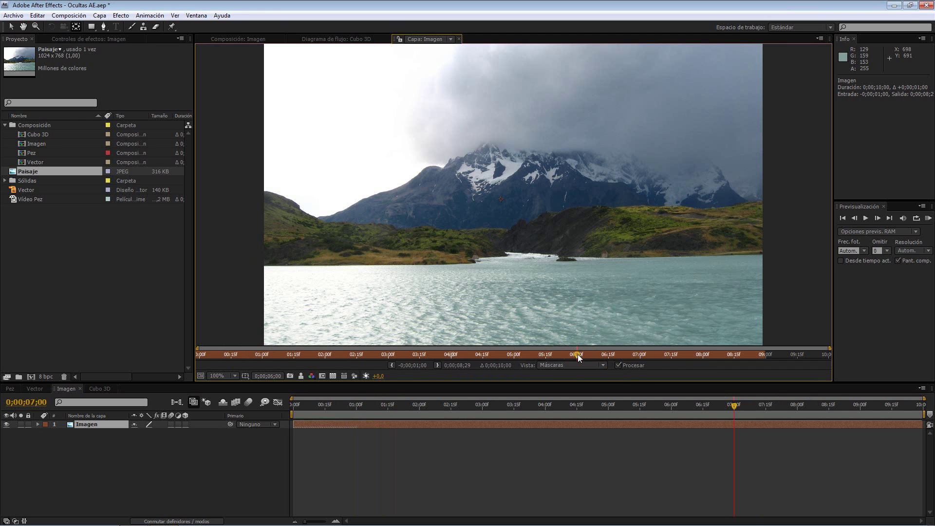
drag(576, 356, 405, 368)
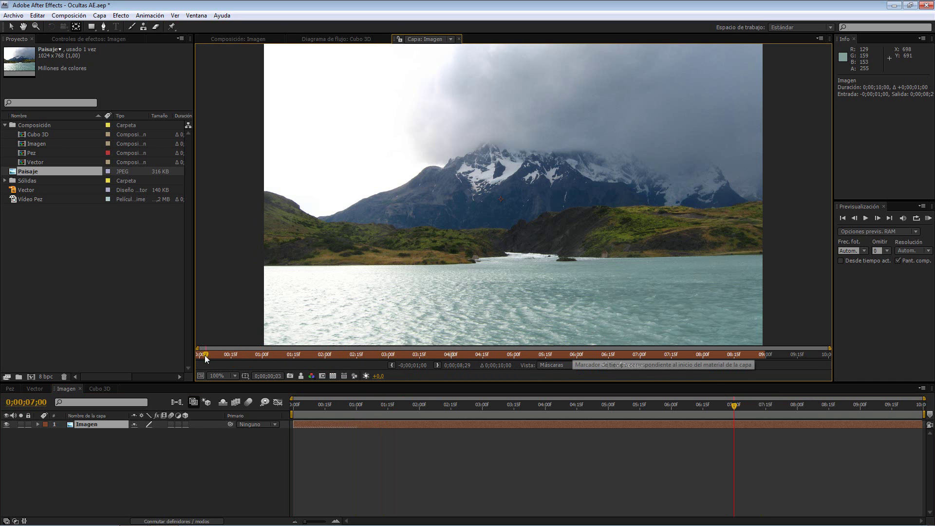
mouse_move(250, 356)
mouse_down()
mouse_move(296, 354)
mouse_move(188, 364)
mouse_up()
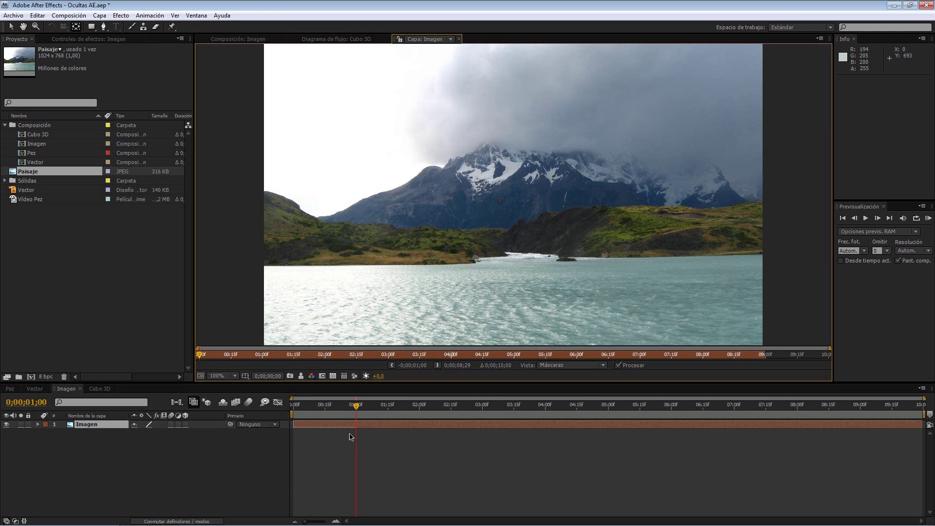
Step: Slip the Imagen layer's content to a source in point of 0;00;01;05 and compare both time rulers, ending at the composition's start
drag(460, 423, 326, 427)
click(302, 358)
click(202, 355)
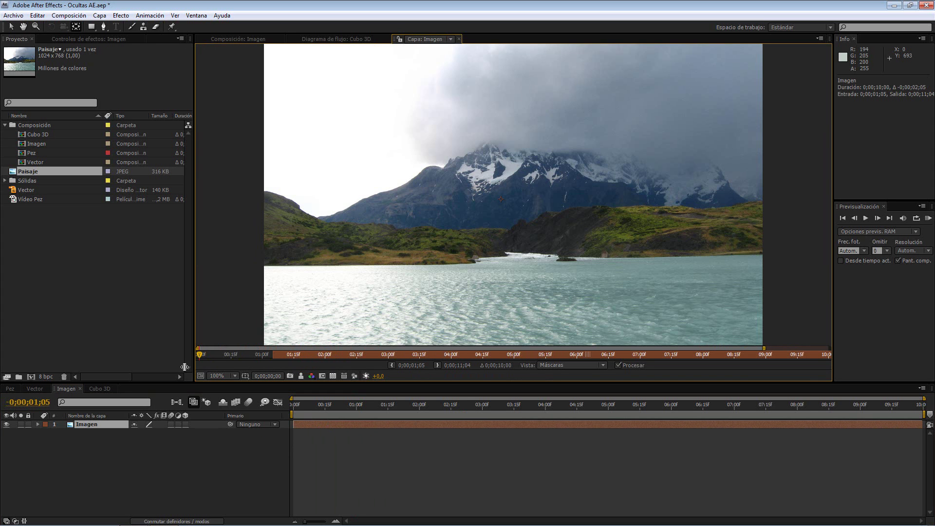
click(276, 358)
click(283, 357)
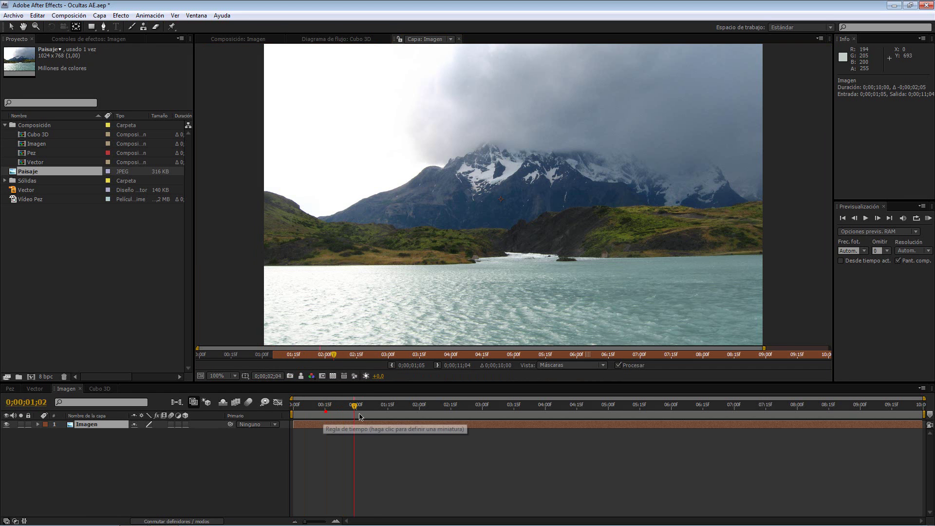
drag(321, 405, 293, 405)
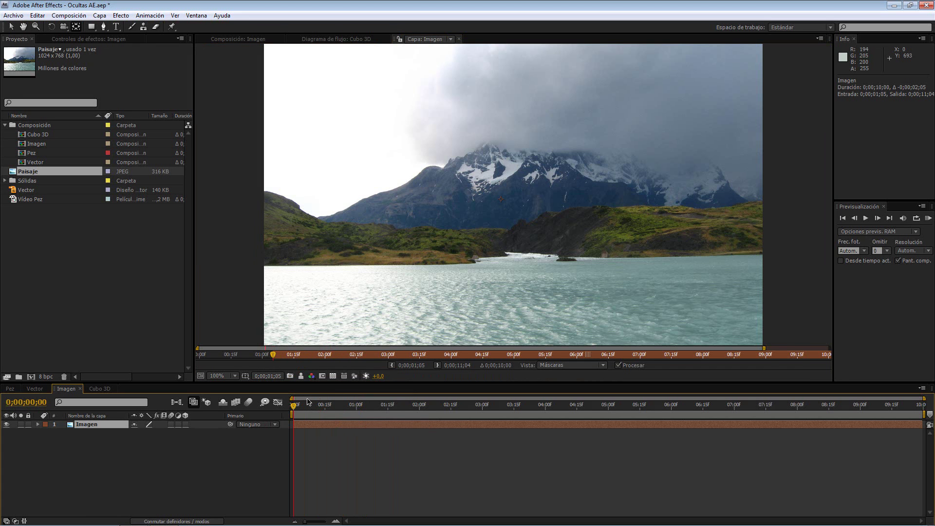
Step: Slip the Imagen layer's content back to a source in point of 0;00;00;00 and return the current time to the start
key(ctrl+z)
drag(372, 421, 311, 422)
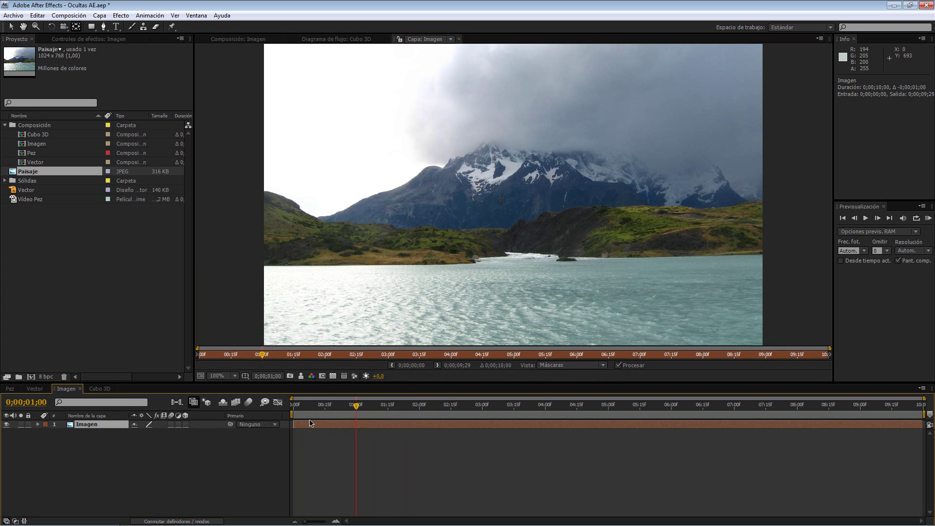
drag(261, 356, 172, 353)
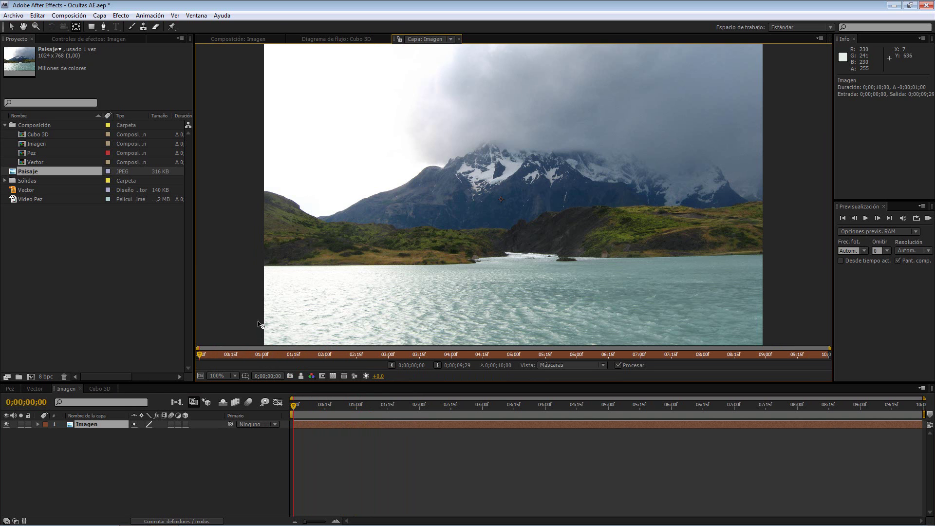
Step: In the composition viewer at 100%, draw a rectangular mask over the Imagen layer's mountains, spanning about 283 to 914 horizontally and 230 to 448 vertically
click(238, 39)
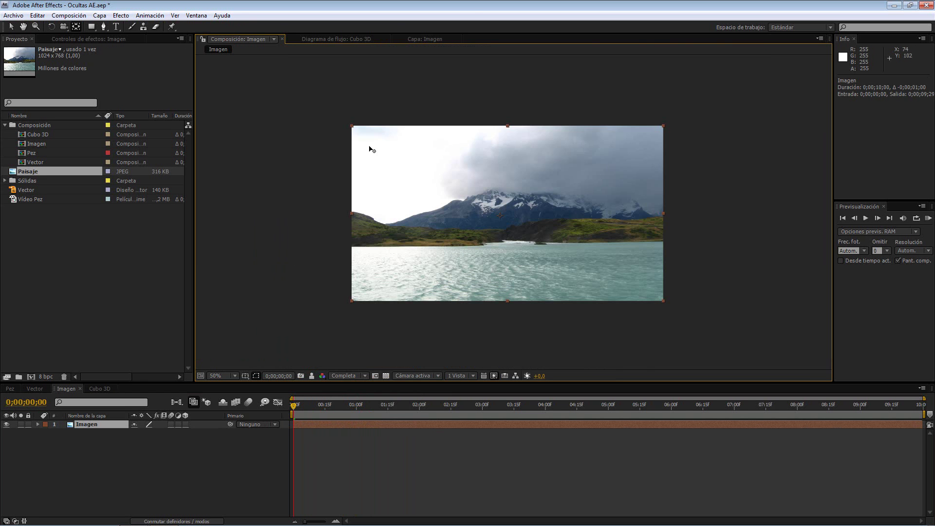
key(period)
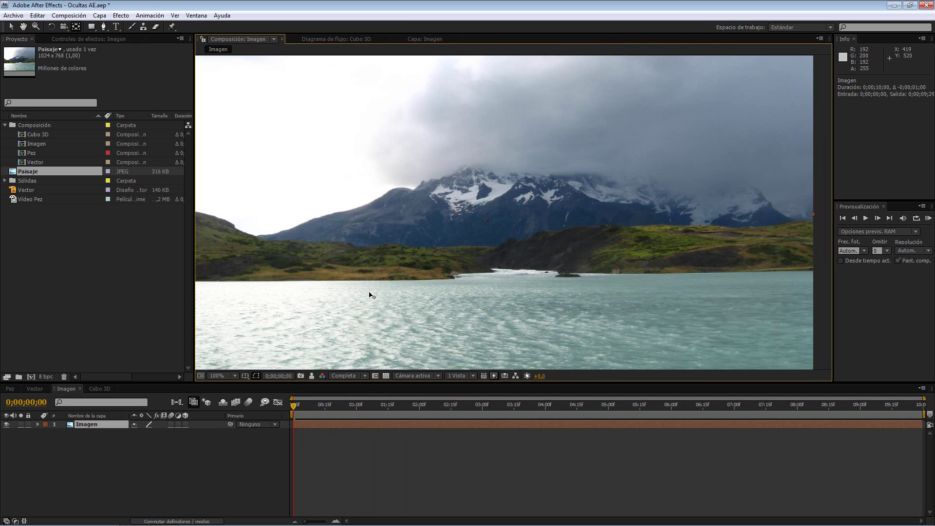
click(93, 26)
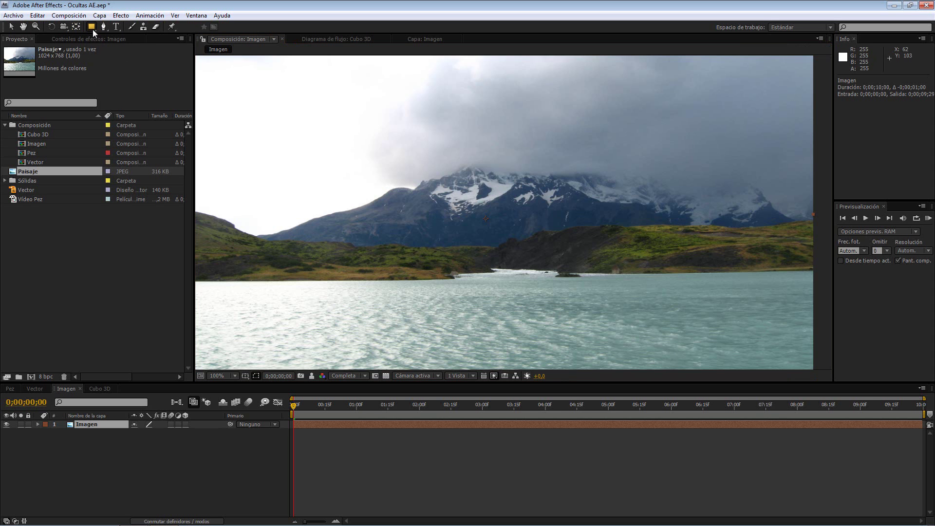
mouse_move(362, 144)
mouse_down()
mouse_move(484, 201)
mouse_move(746, 243)
mouse_up()
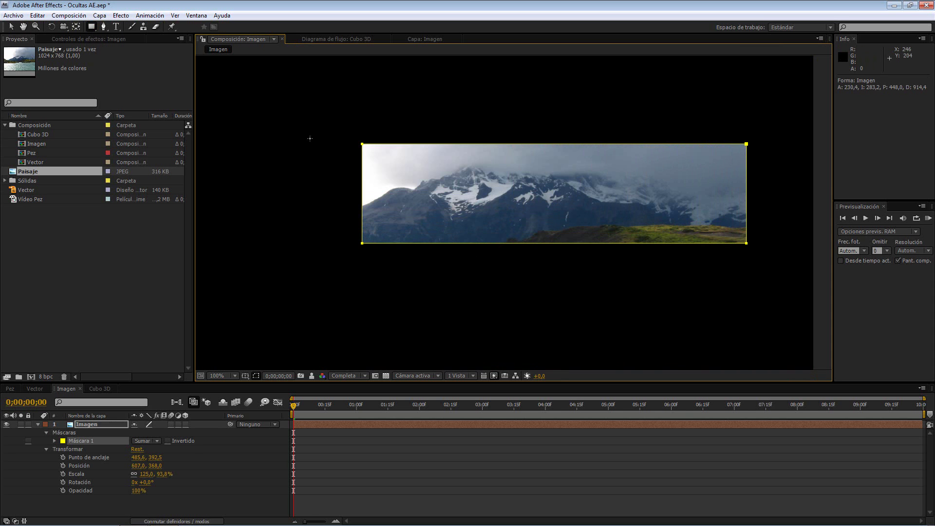
Step: Move the masked Imagen layer to position 458, 374 with the Selection tool and undo the move
click(11, 27)
drag(521, 204, 498, 222)
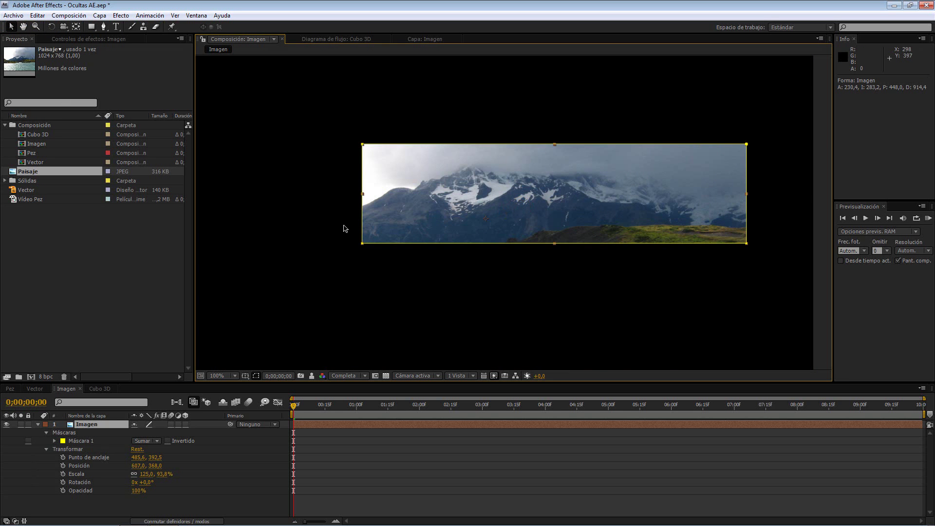
drag(521, 189, 487, 189)
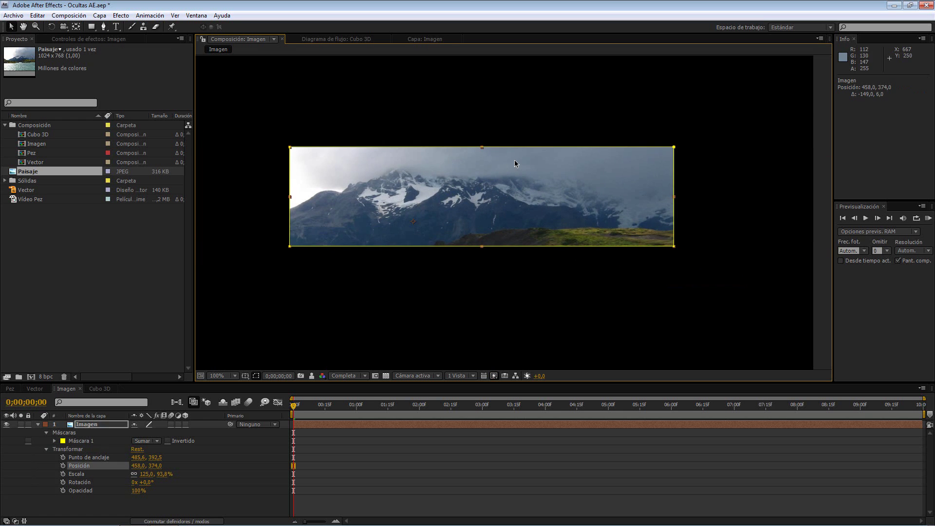
key(ctrl+z)
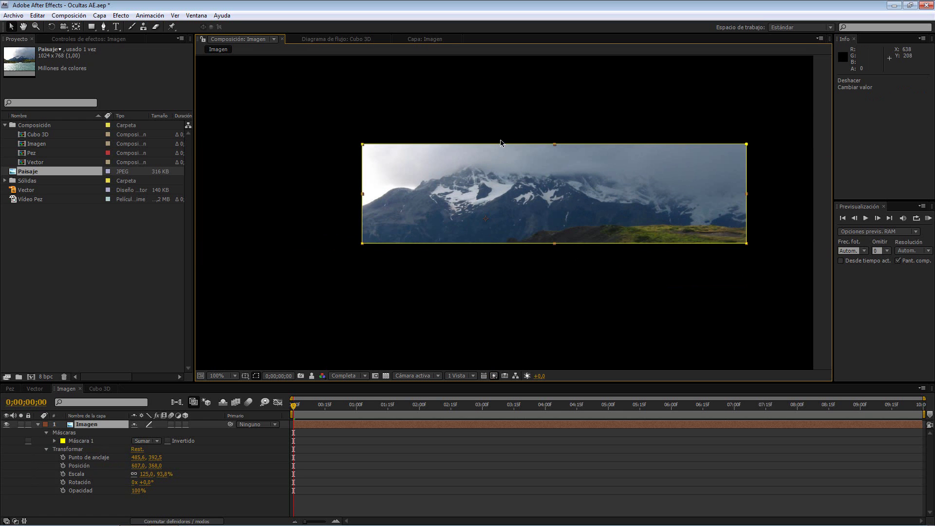
Step: Skew the rectangular mask by moving its upper and lower edges with the Selection tool, and undo both path edits
click(506, 145)
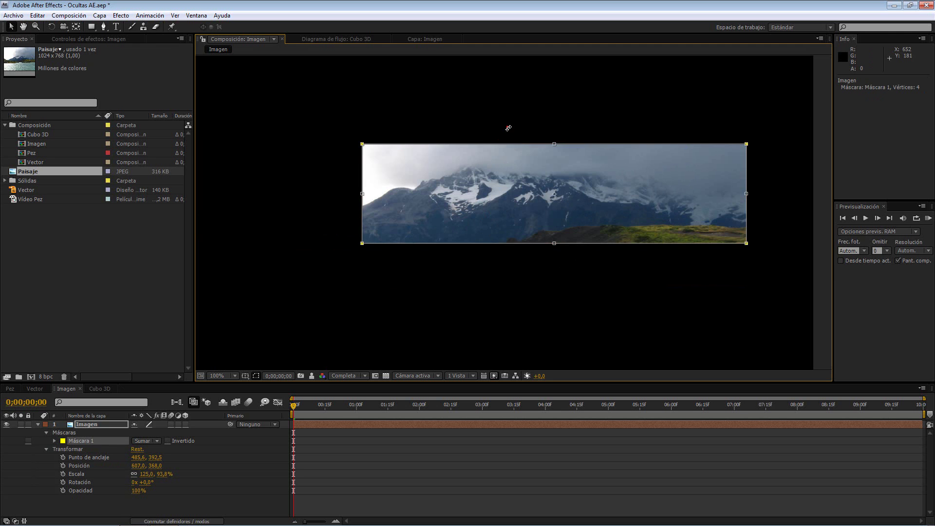
drag(514, 144, 507, 156)
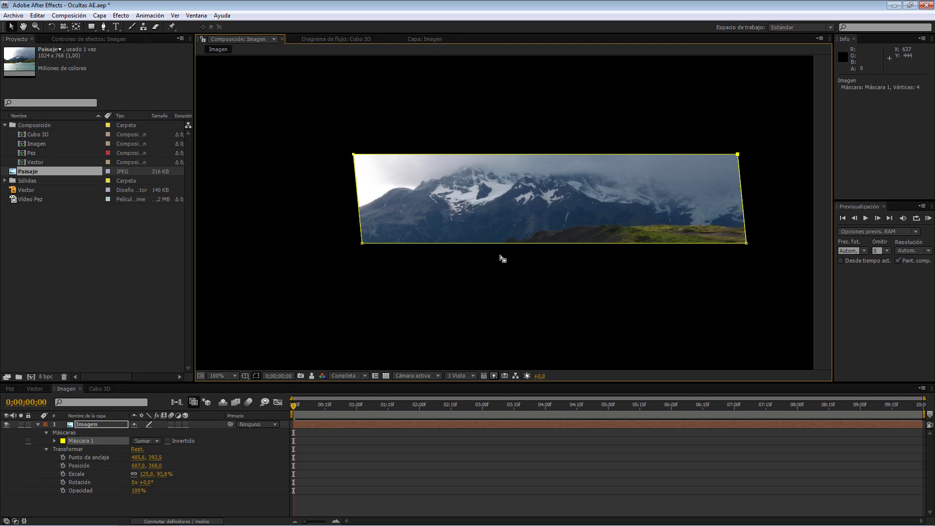
drag(503, 243, 429, 300)
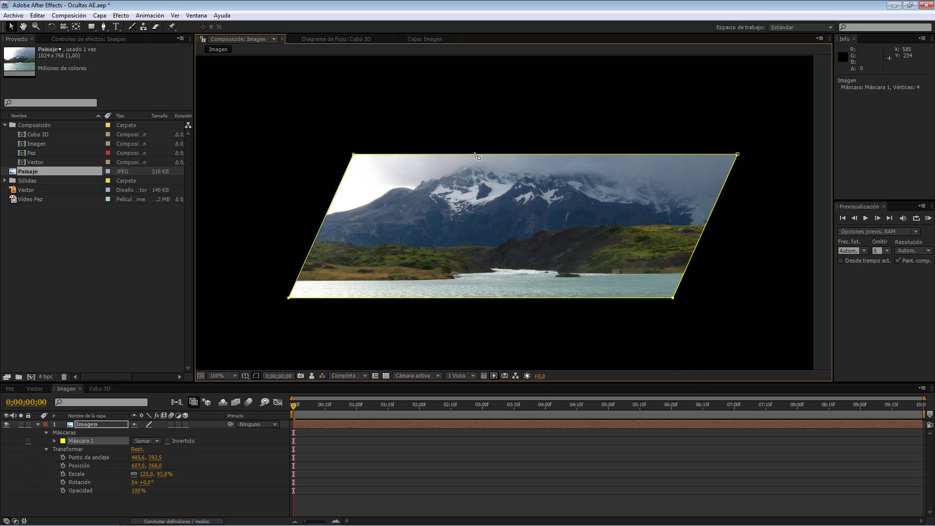
key(ctrl+z)
key(ctrl+z)
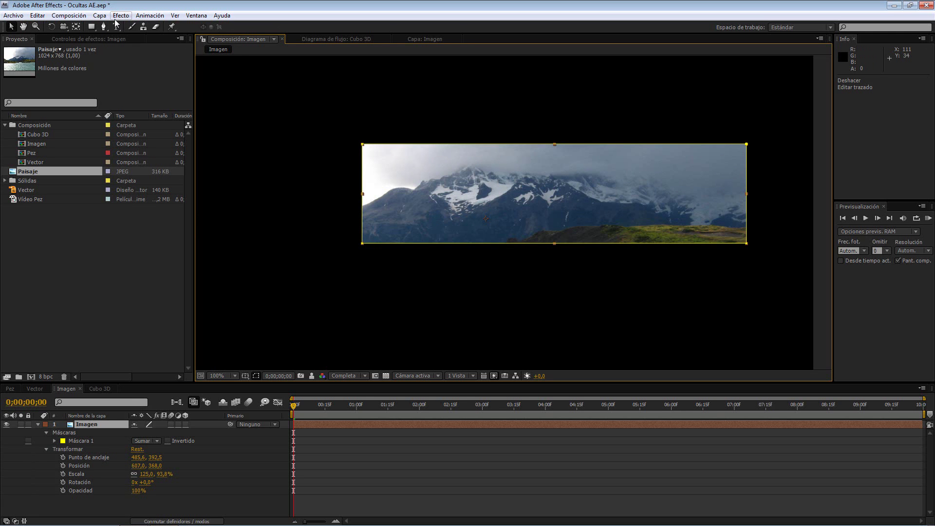
Step: With the Pan Behind tool, shift the Imagen picture inside its fixed mask to position 694, 234, viewing the composition at 50%
click(76, 28)
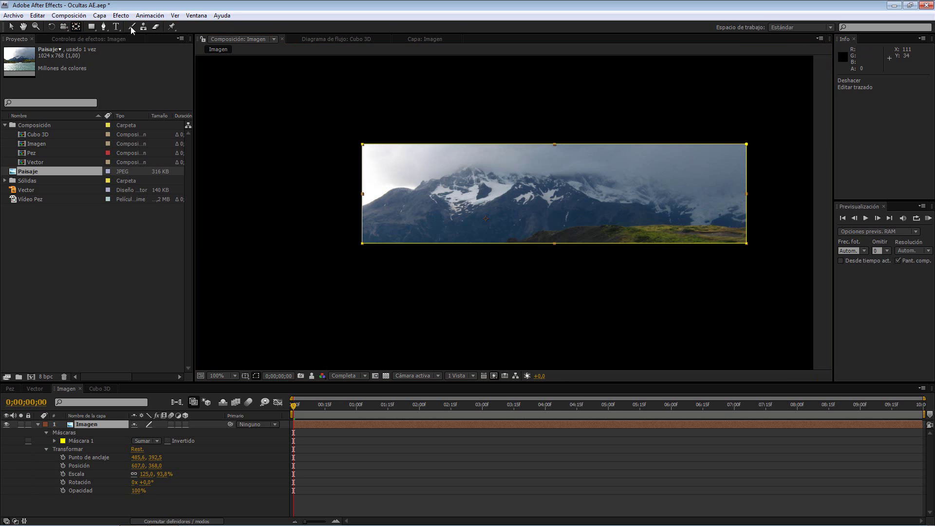
drag(470, 197, 504, 223)
key(comma)
drag(600, 184, 603, 252)
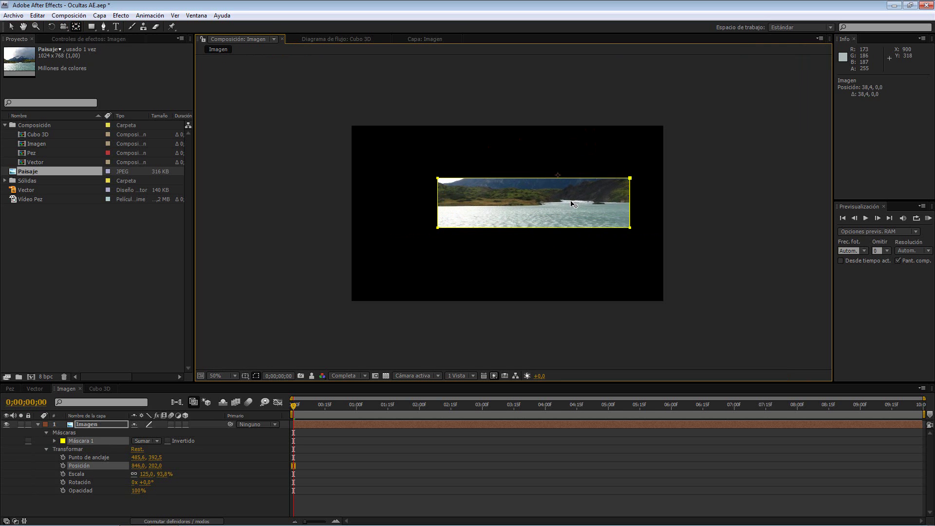
mouse_move(540, 221)
mouse_down()
mouse_move(532, 197)
mouse_move(529, 206)
mouse_up()
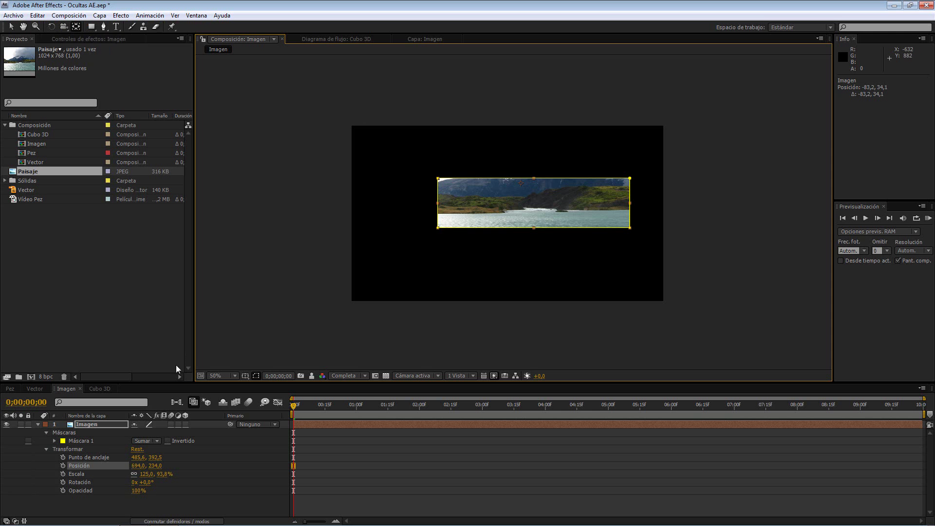
Step: Delete the Imagen layer's rectangular mask and collapse the layer's properties
click(72, 441)
key(Delete)
click(39, 425)
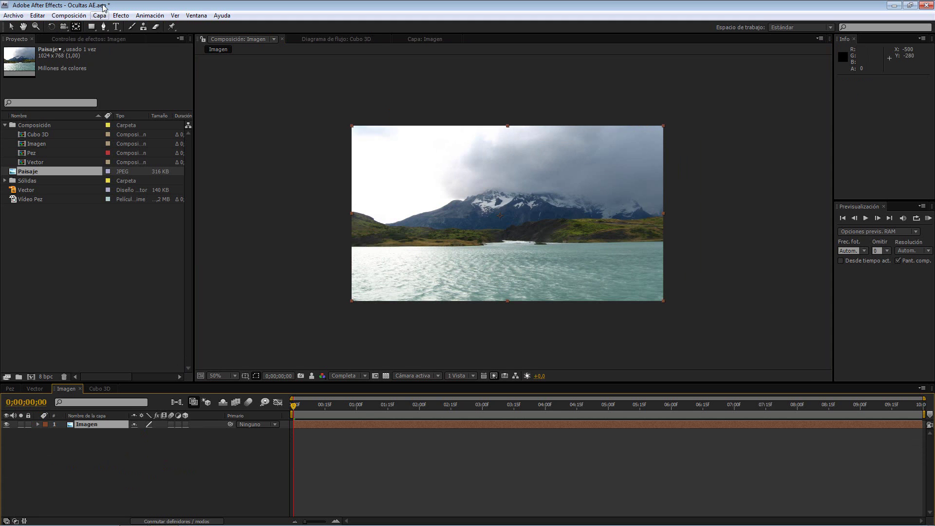
Step: Review the available shape tools, from Rectangle and Rounded Rectangle to Ellipse, Polygon and Star, keeping the Rectangle tool
click(91, 28)
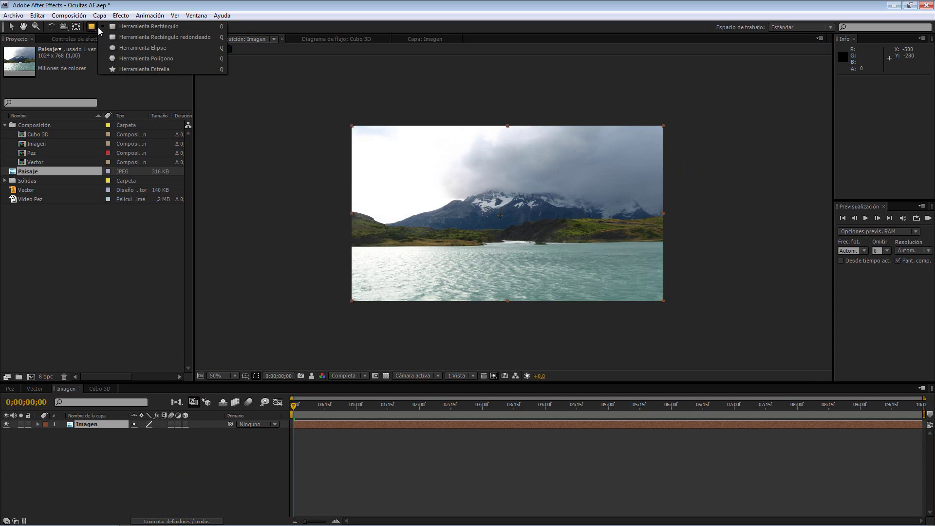
click(92, 25)
click(93, 25)
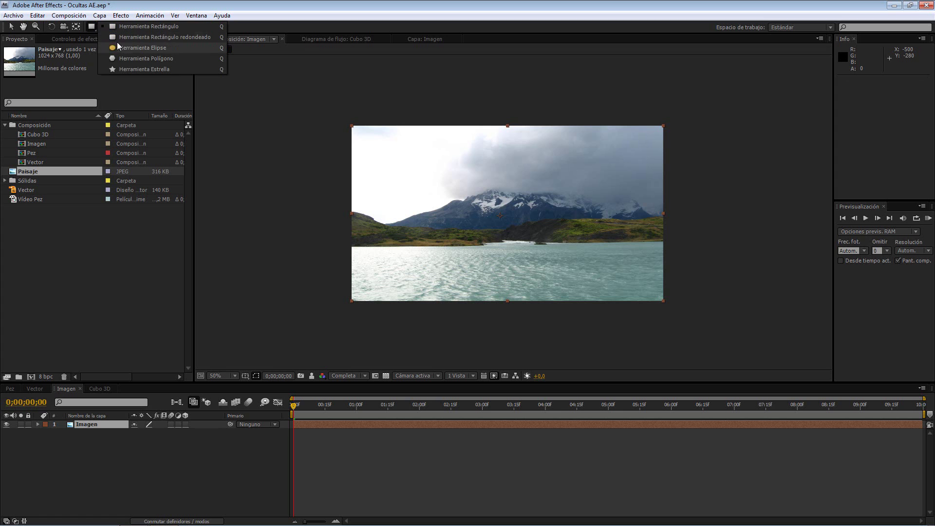
click(93, 29)
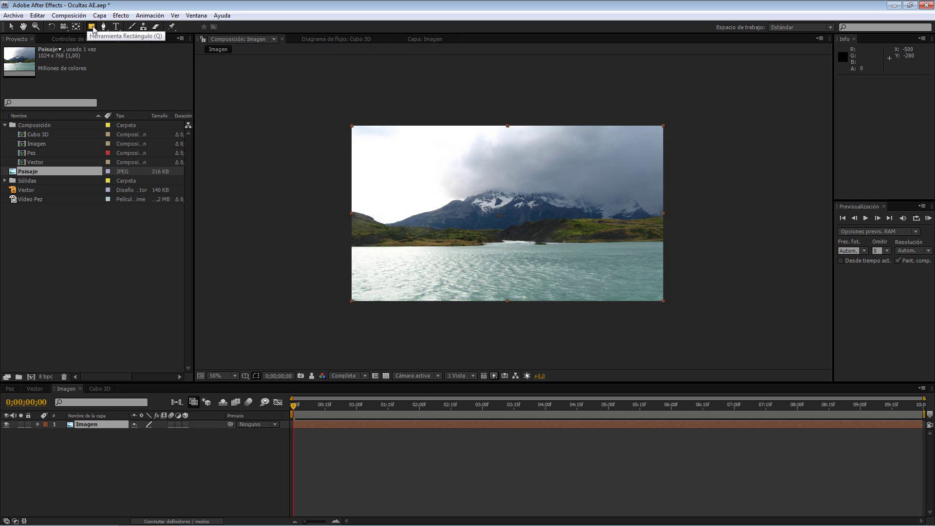
Step: Present the Pen, Type and Puppet Pin tools by activating each one, returning to the Selection tool
click(104, 27)
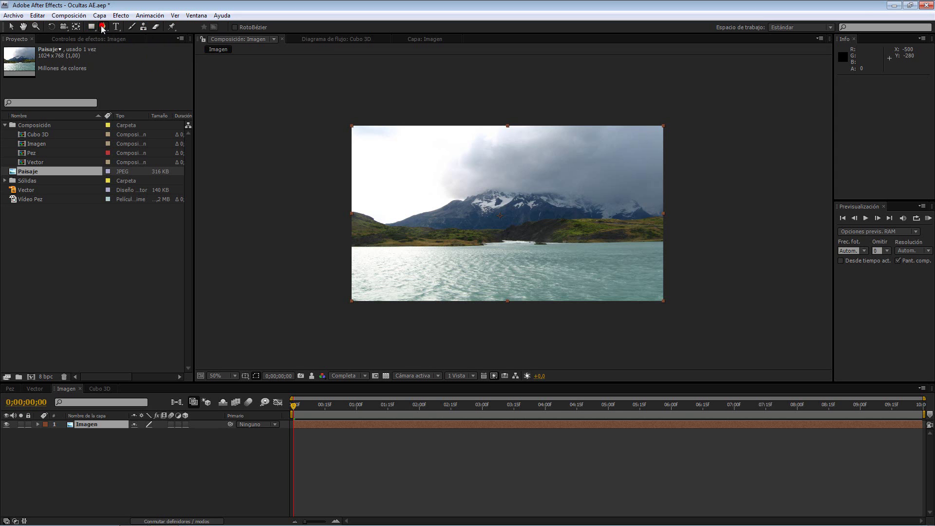
click(116, 26)
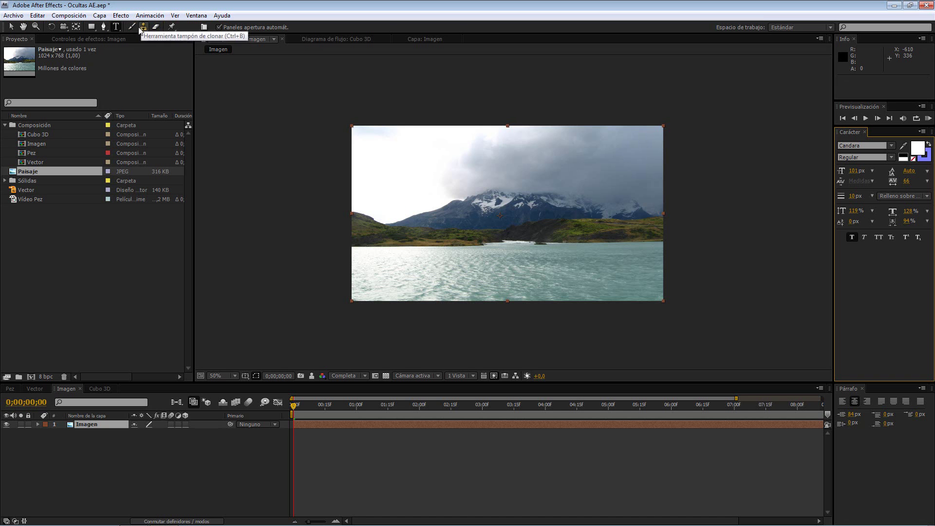
key(v)
click(172, 27)
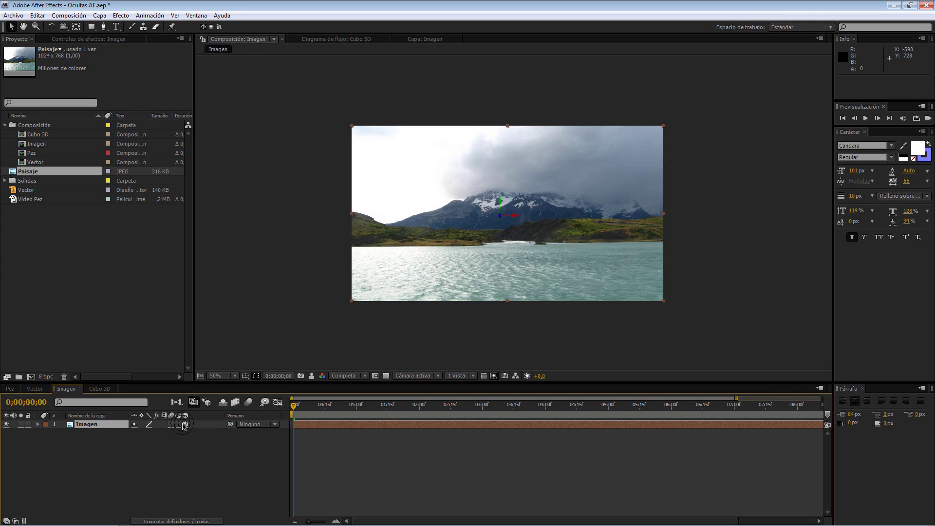
Step: Open the Cubo 3D composition, orbit Cámara 1 to position 165.9, 61.1, -1111.6 with the camera tool and return to the Selection tool
click(106, 390)
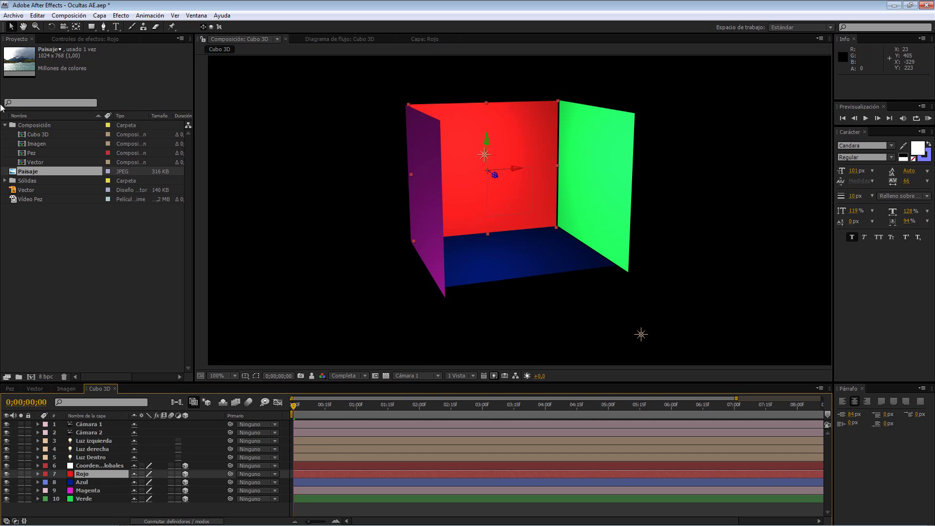
click(63, 27)
drag(552, 220, 635, 233)
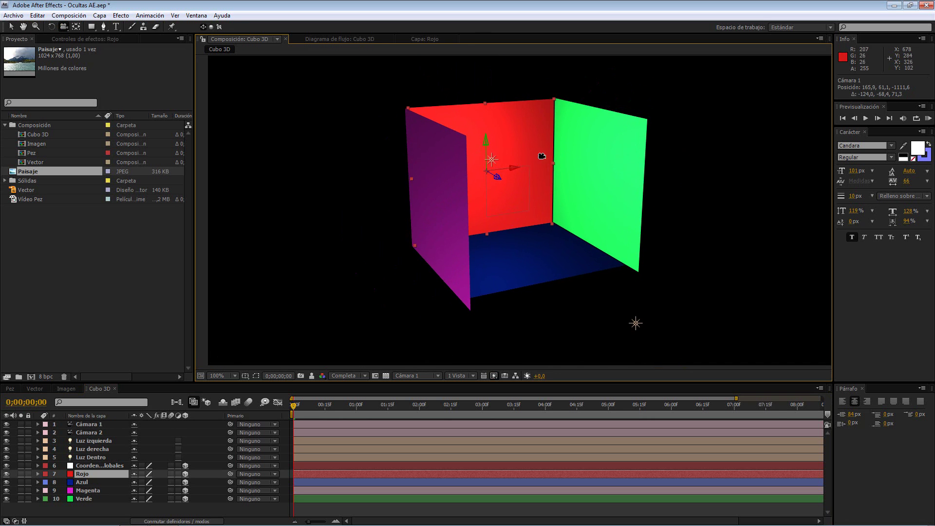
click(10, 27)
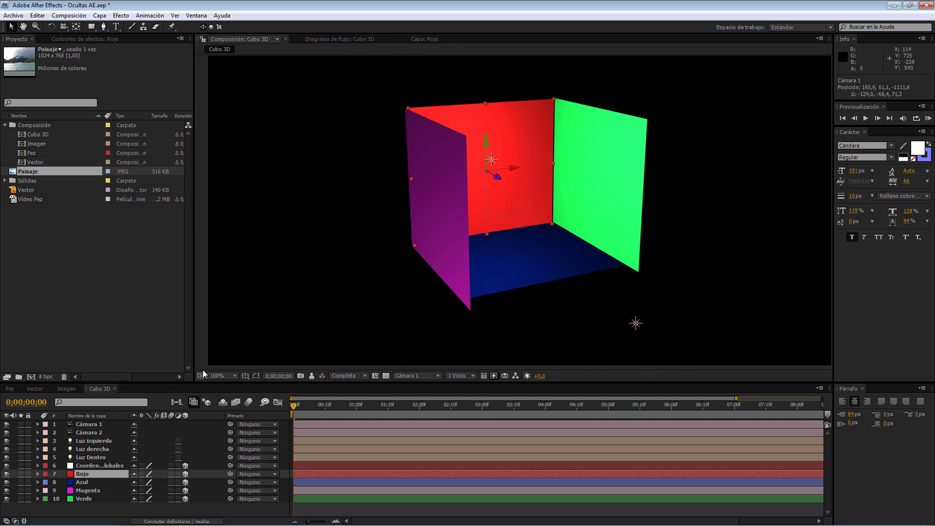
Step: Select the Coordenadas Globales layer, orbit Cámara 1 around the cube to position 840.4, 236.5, -1264.1, and return to the Selection tool
click(116, 466)
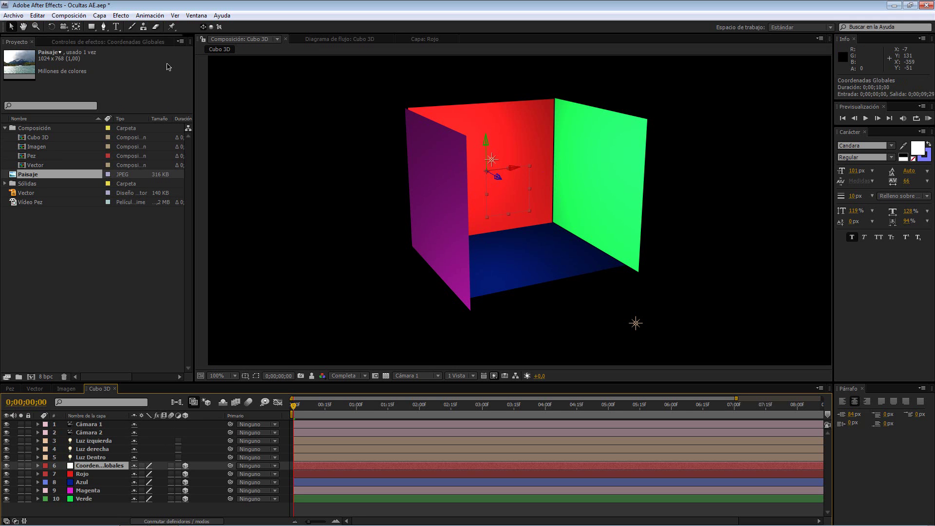
click(61, 27)
drag(545, 209, 501, 229)
key(v)
click(64, 26)
key(F2)
key(v)
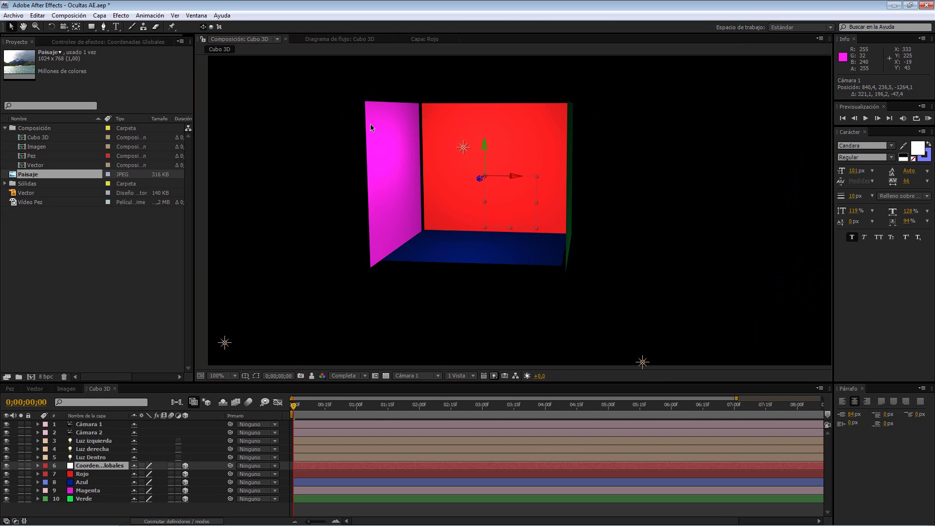
Step: Select the Rojo layer, orbit Cámara 1 to position 962.8, 29.9, -1197.1, and return to the Selection tool
click(473, 131)
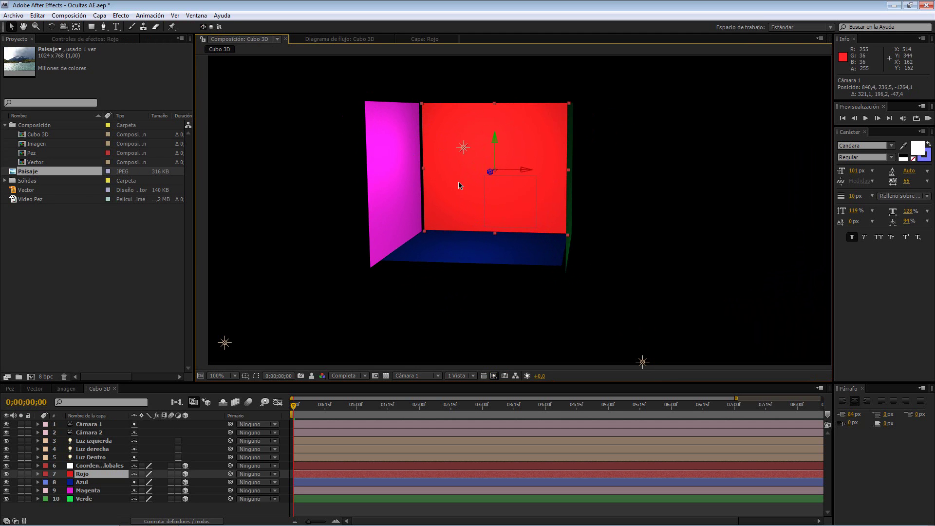
click(65, 30)
drag(506, 191, 496, 180)
click(11, 28)
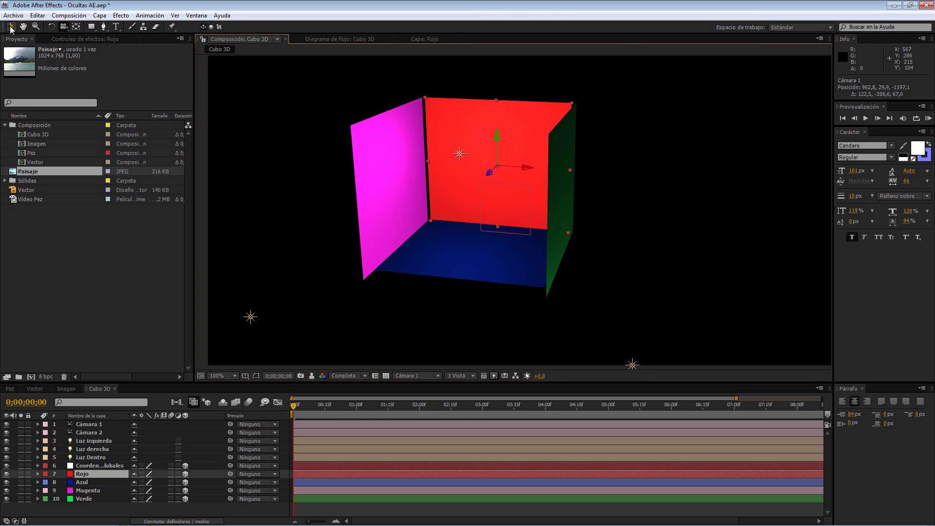
Step: Examine the Rojo layer's X, Y and Z axis arrows up close, finishing with the composition view at 100%
scroll(506, 179, up, 2)
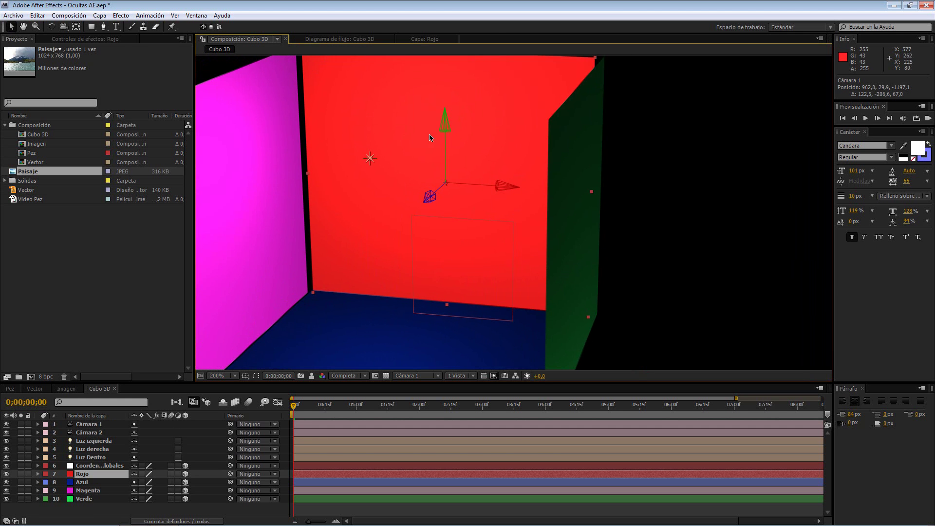
scroll(489, 179, up, 2)
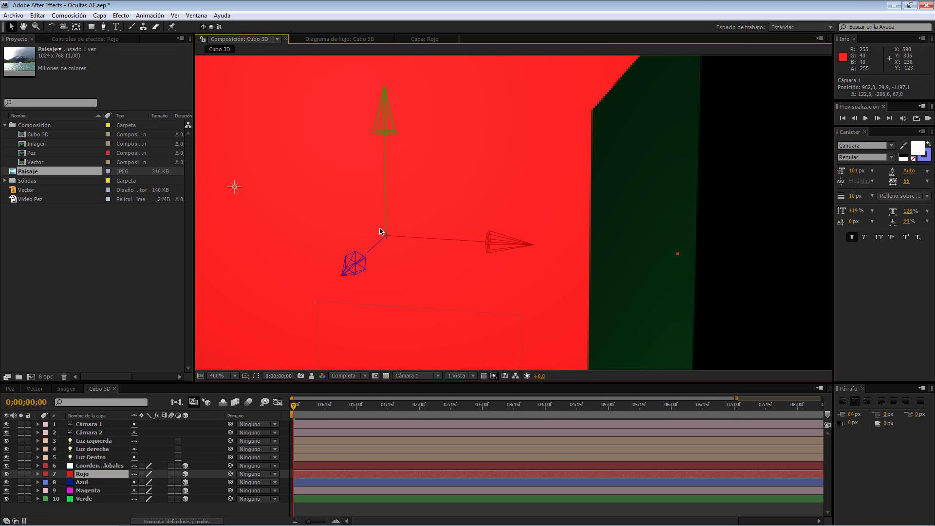
key(comma)
key(comma)
key(comma)
key(comma)
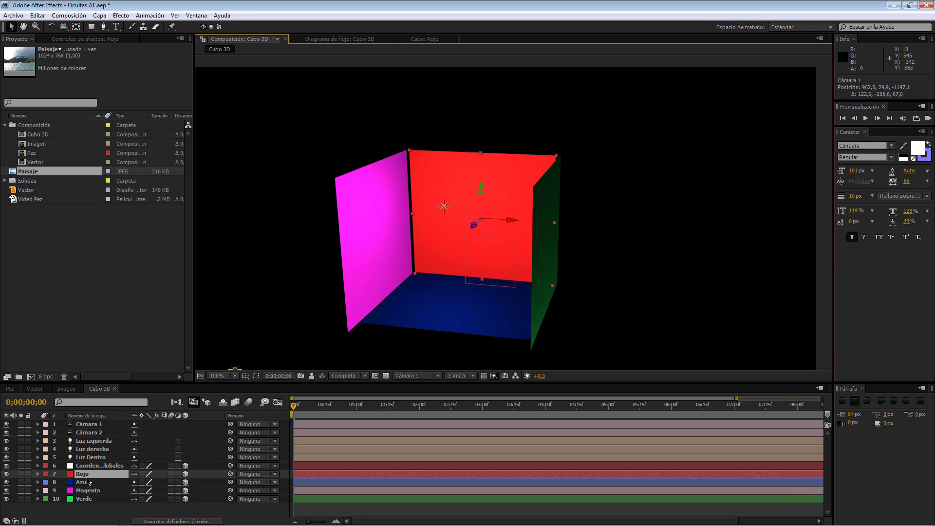
Step: Orbit Cámara 1 around the cube to position 1019.8, 50.7, -1189.1
click(63, 27)
mouse_move(289, 212)
mouse_down()
mouse_move(601, 349)
mouse_move(355, 180)
mouse_move(262, 220)
mouse_move(378, 202)
mouse_move(319, 203)
mouse_move(378, 192)
mouse_move(358, 220)
mouse_move(299, 202)
mouse_move(393, 192)
mouse_move(277, 209)
mouse_up()
Step: Try rotating the Rojo layer in local axis mode to orientation 357.0°, 344.7°, 3.5°, undo it and return to the Selection tool
click(51, 26)
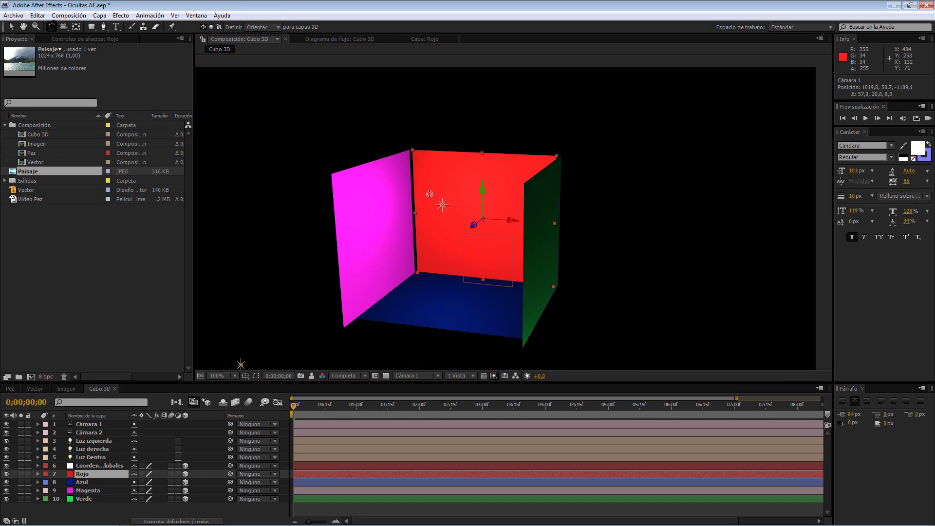
mouse_move(488, 196)
mouse_down()
mouse_move(474, 195)
mouse_move(478, 209)
mouse_move(484, 201)
mouse_move(470, 209)
mouse_move(480, 205)
mouse_move(475, 216)
mouse_move(492, 195)
mouse_move(489, 214)
mouse_up()
key(ctrl+z)
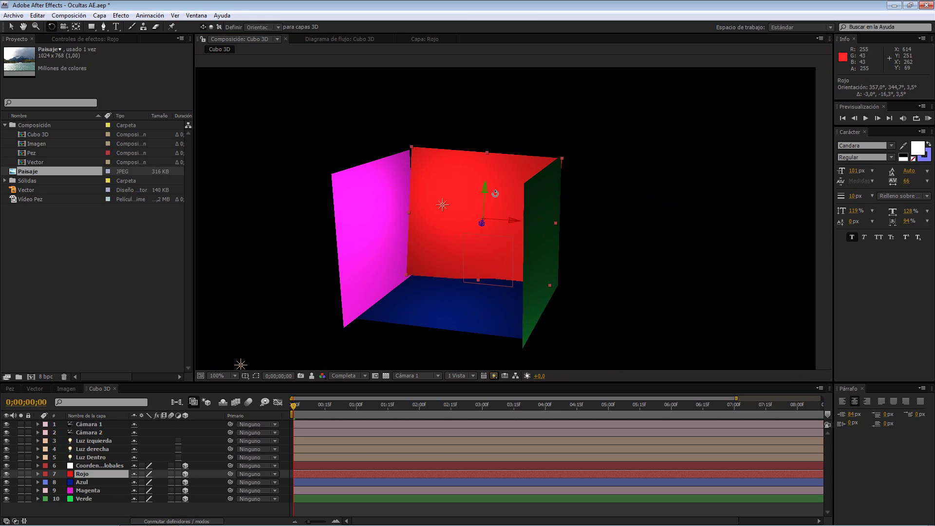
key(v)
key(ctrl+shift+z)
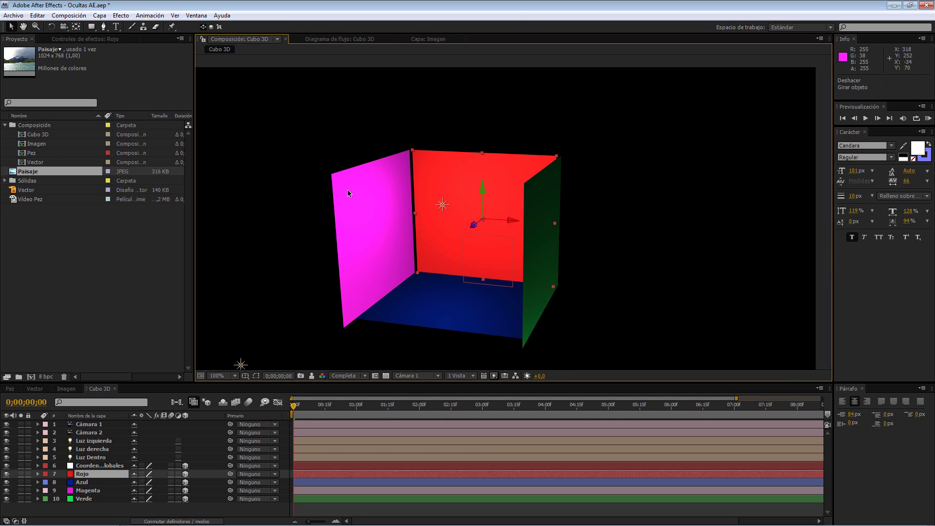
Step: Switch to world axis mode and compare the axes of the Coordenadas Globales, Magenta and Rojo layers, leaving Rojo selected
click(210, 29)
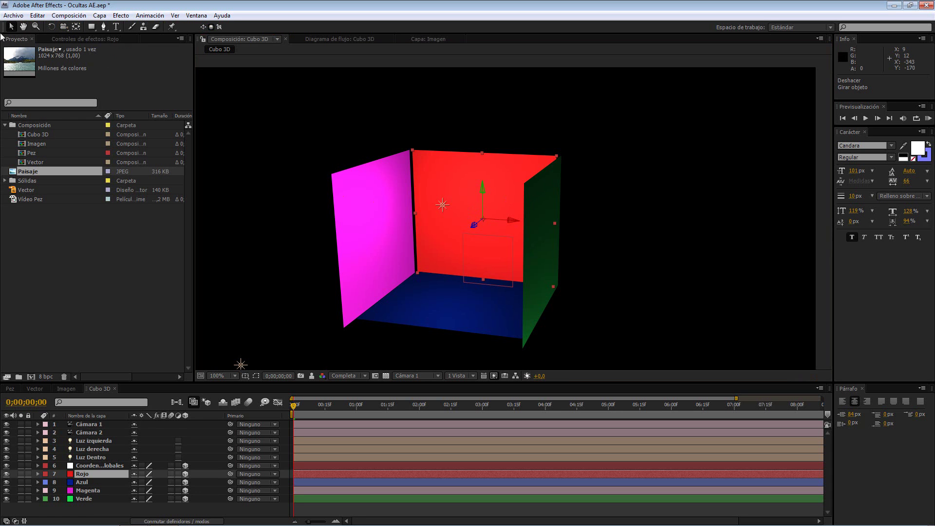
click(110, 467)
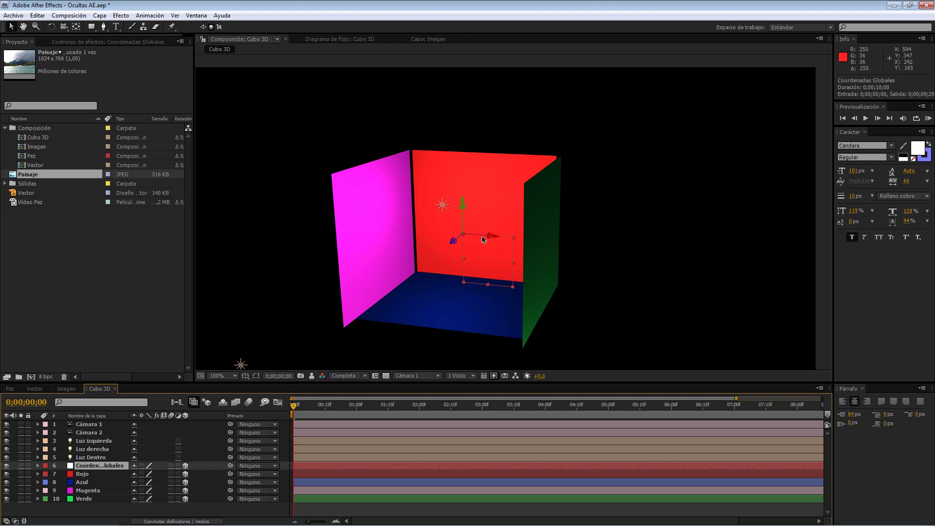
click(397, 232)
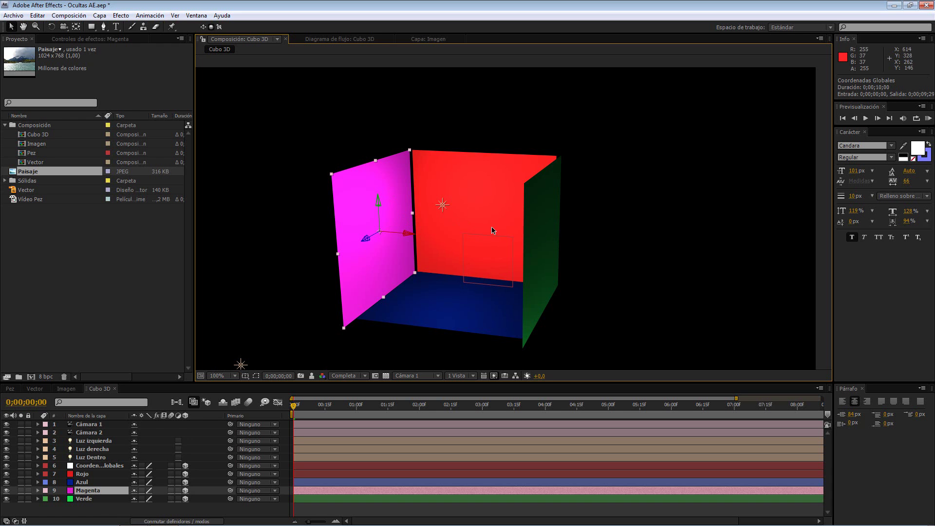
click(493, 208)
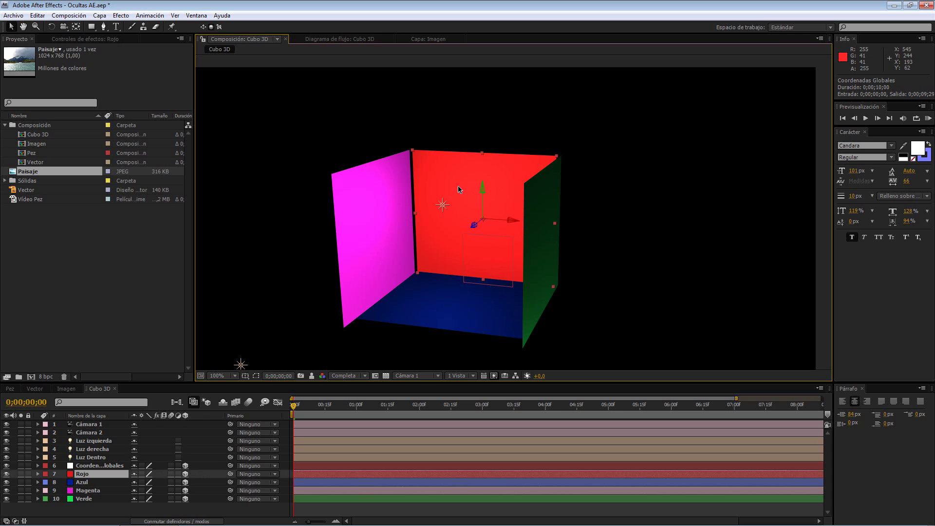
Step: Try rotating the Rojo layer in world axis mode to orientation 84.7°, 21.4°, 6.3°, undo it and return to the Selection tool
click(51, 26)
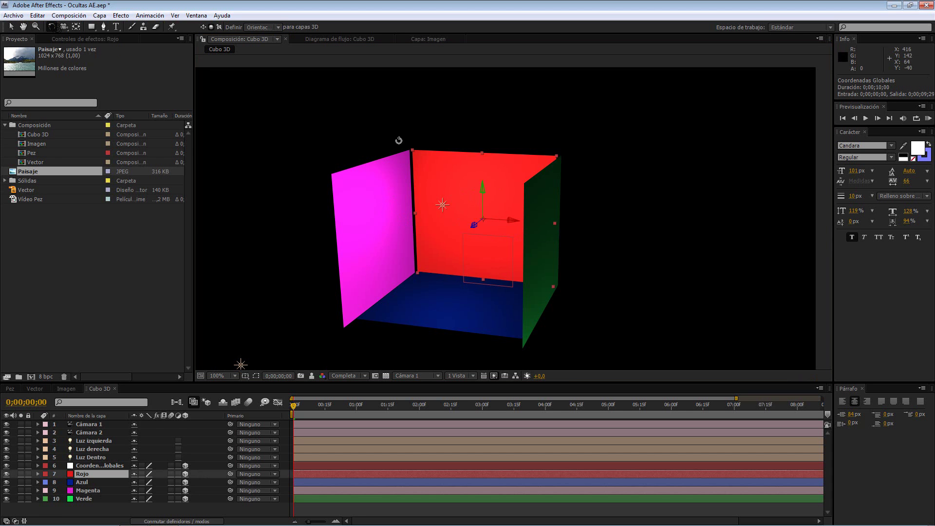
drag(488, 191, 398, 207)
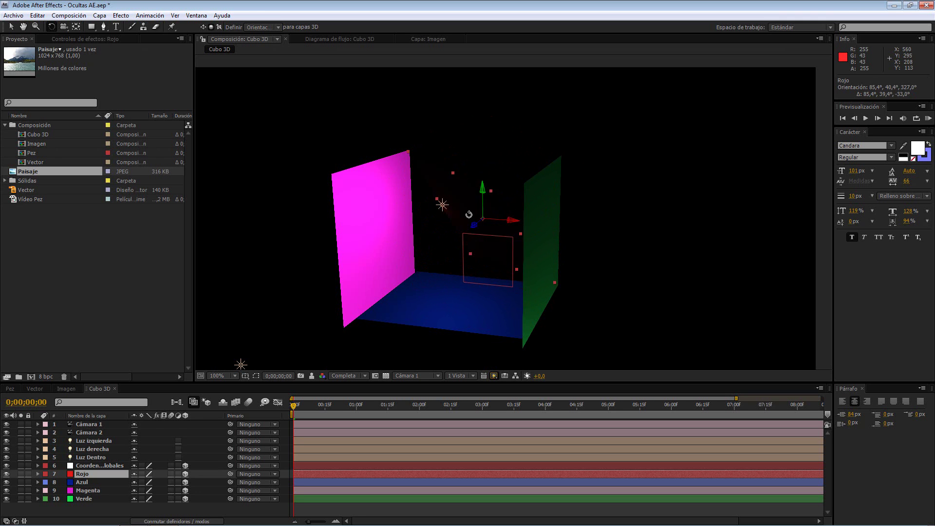
mouse_move(469, 225)
mouse_down()
mouse_move(476, 235)
mouse_move(466, 210)
mouse_move(482, 210)
mouse_move(446, 230)
mouse_move(487, 213)
mouse_move(476, 223)
mouse_up()
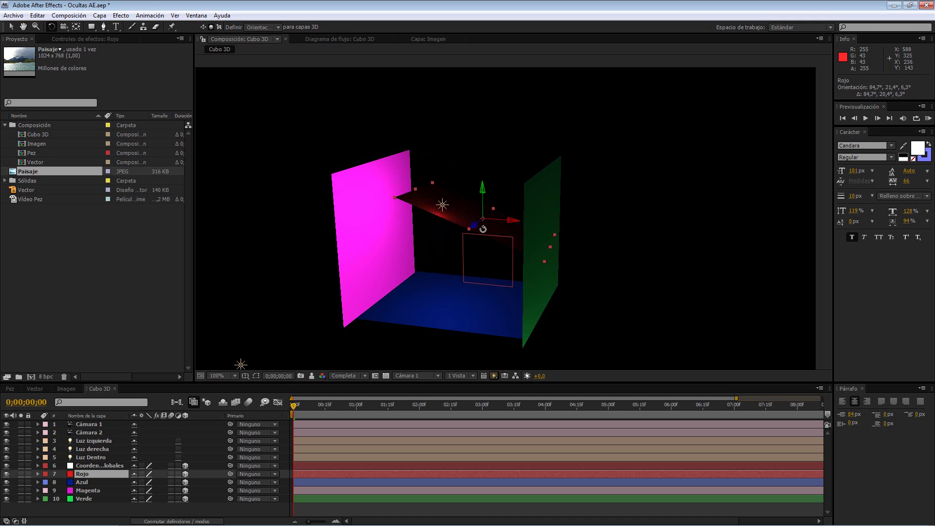
key(ctrl+z)
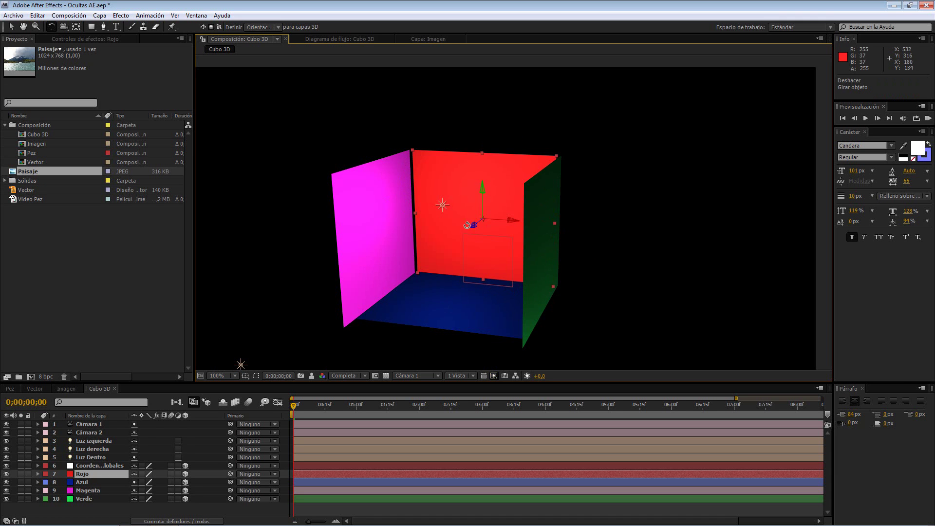
click(11, 26)
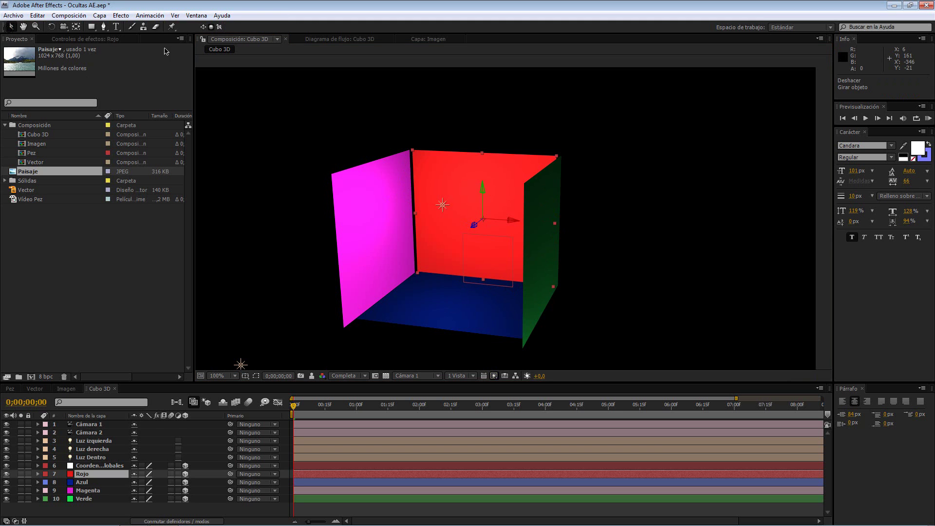
Step: Switch to view axis mode and orbit Cámara 1 to position 1026.8, 76.8, -1194.7
click(219, 28)
click(63, 26)
drag(487, 253, 434, 297)
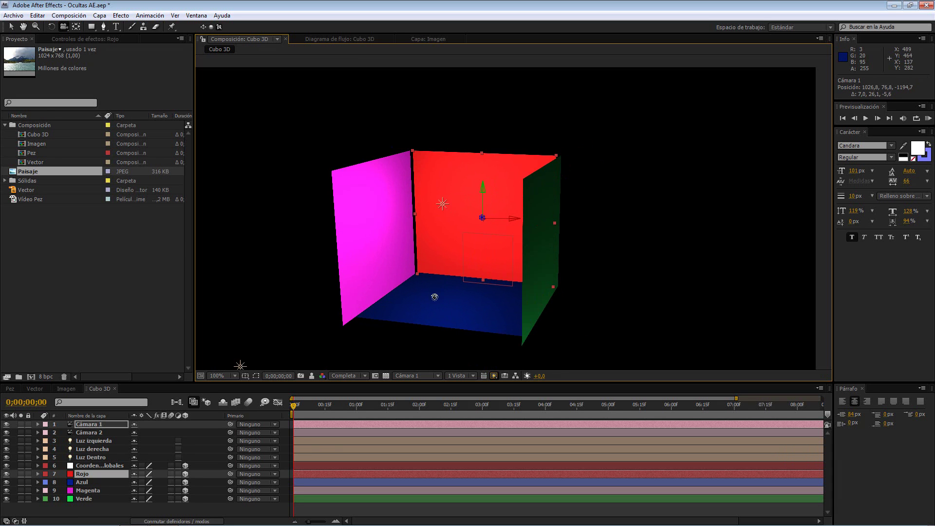
click(82, 48)
Step: Try rotating the Rojo layer and moving it to position 802.6, 360.0, 46.2 in view axis mode, undoing each change
click(51, 26)
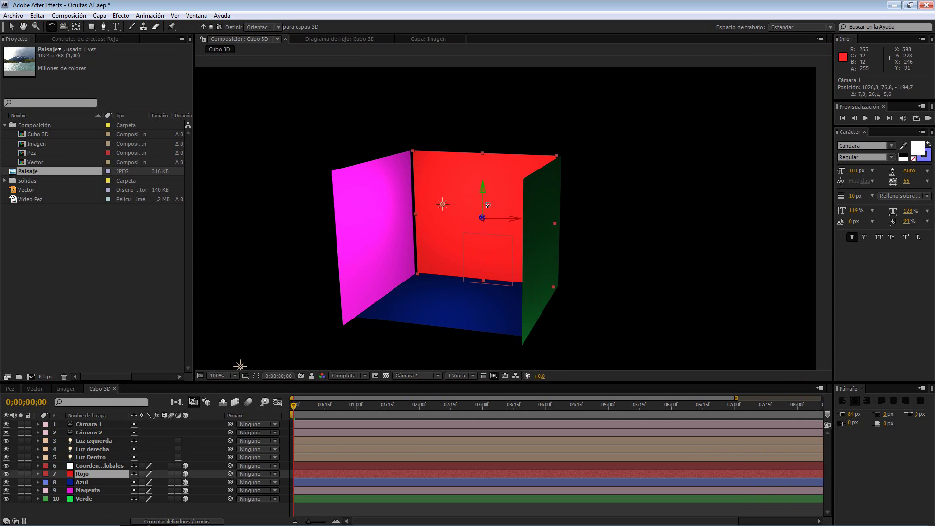
drag(486, 198, 506, 226)
key(ctrl+z)
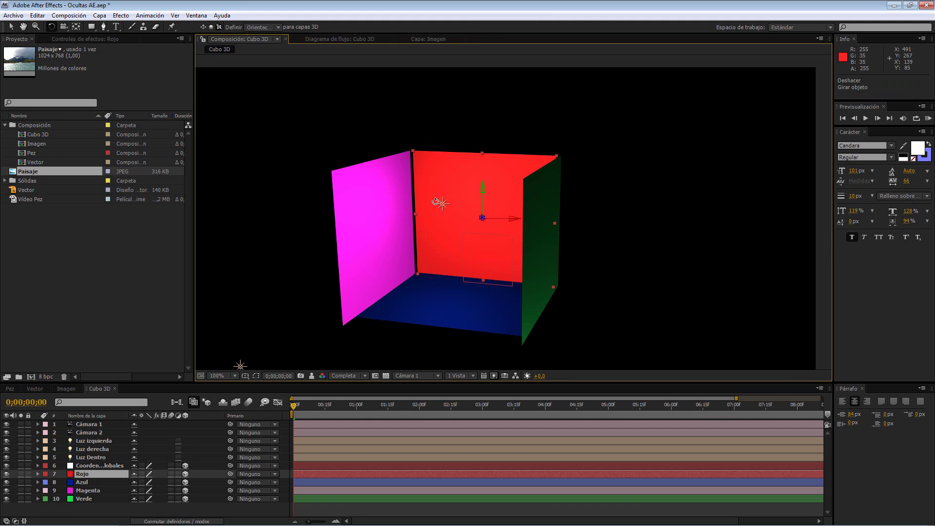
click(11, 27)
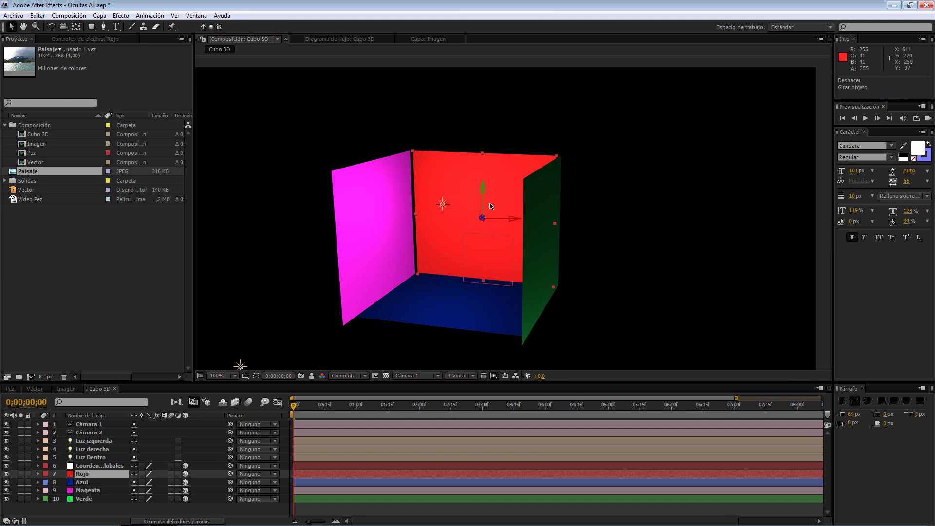
drag(504, 221, 584, 277)
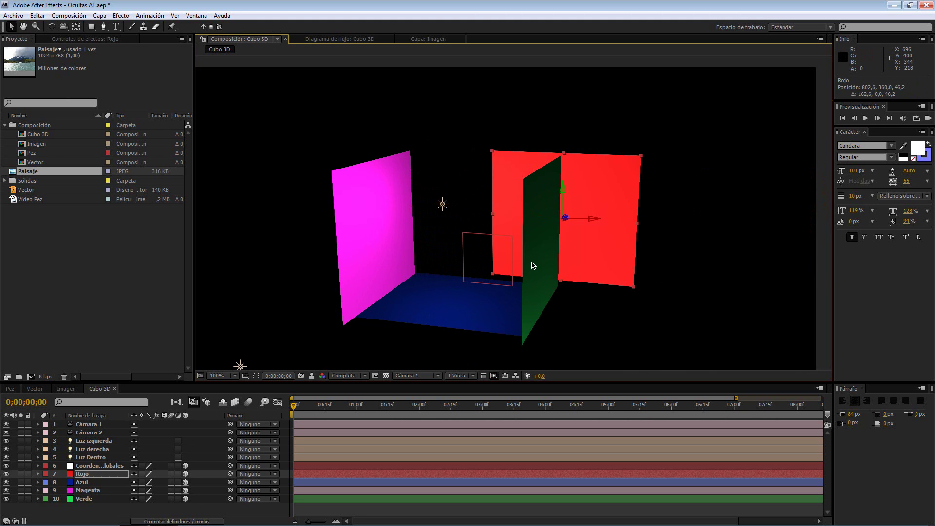
key(ctrl+z)
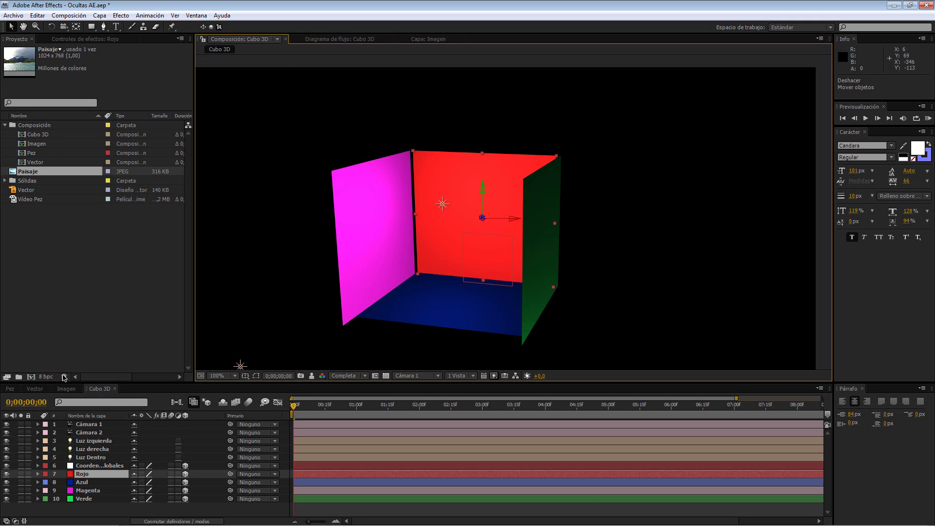
Step: Open the Imagen composition, deselect its layer and review the available workspaces, keeping Estándar
click(67, 389)
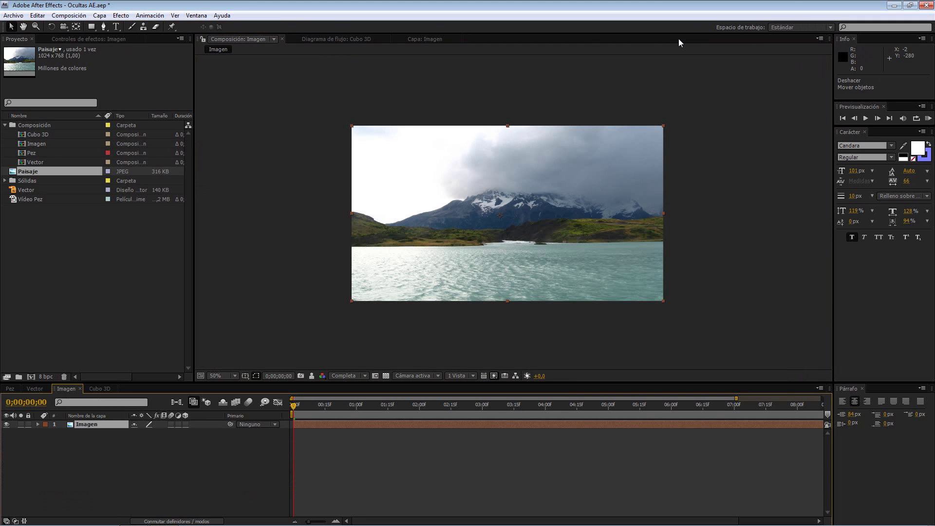
click(790, 27)
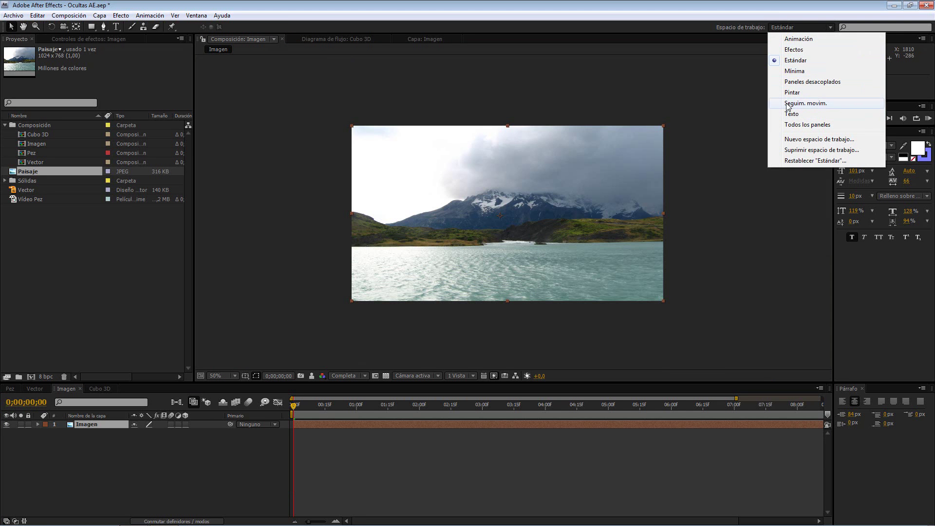
click(749, 86)
click(799, 27)
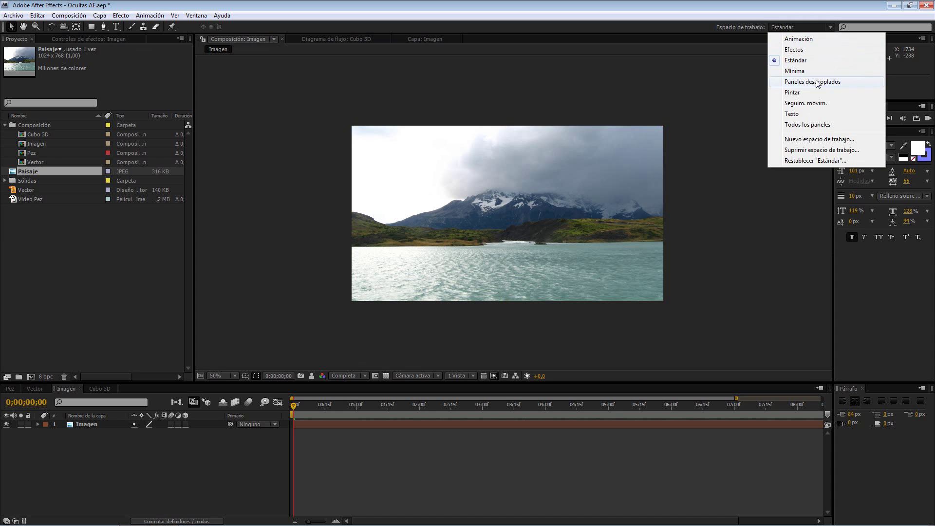
click(749, 87)
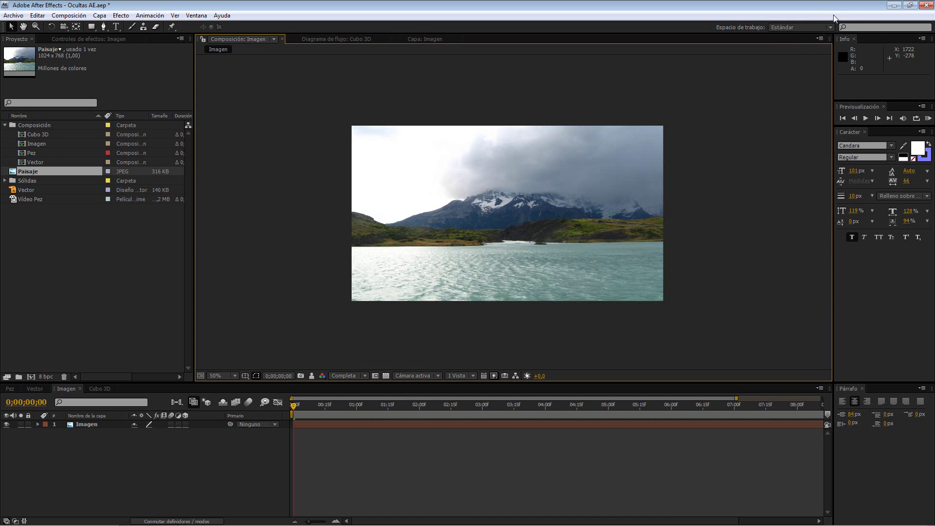
click(815, 26)
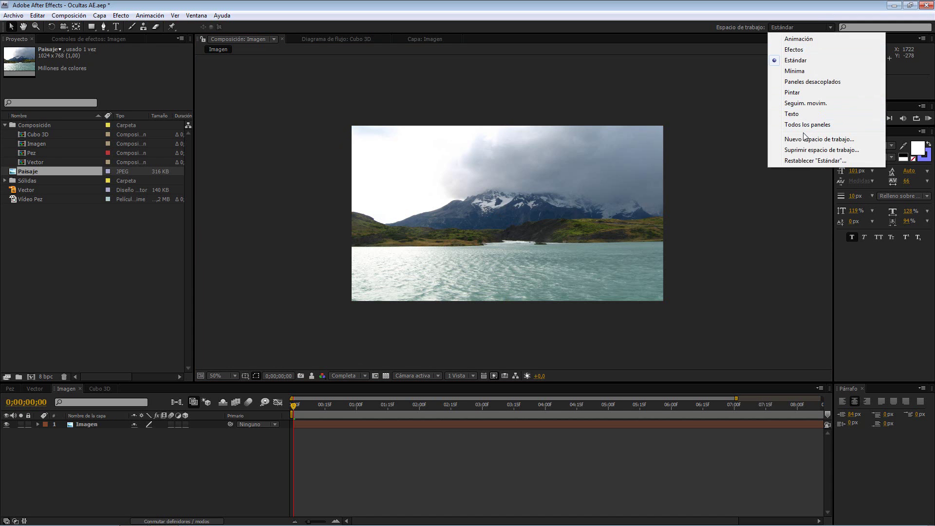
click(741, 69)
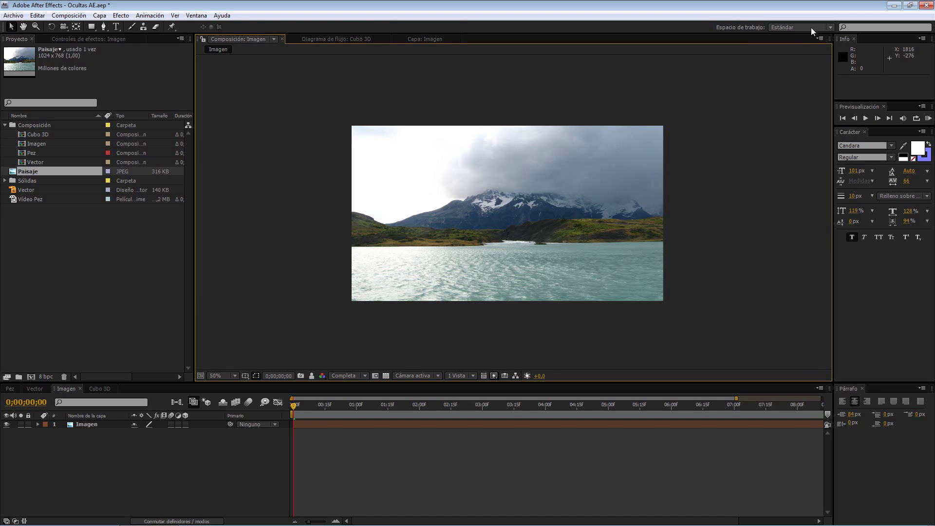
Step: Present the help search and review the available help commands without choosing one
click(857, 29)
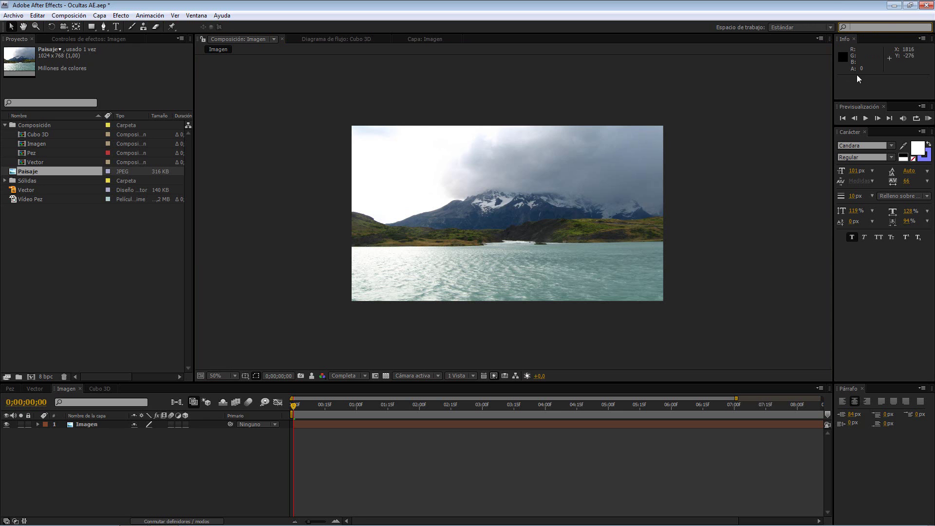
click(221, 18)
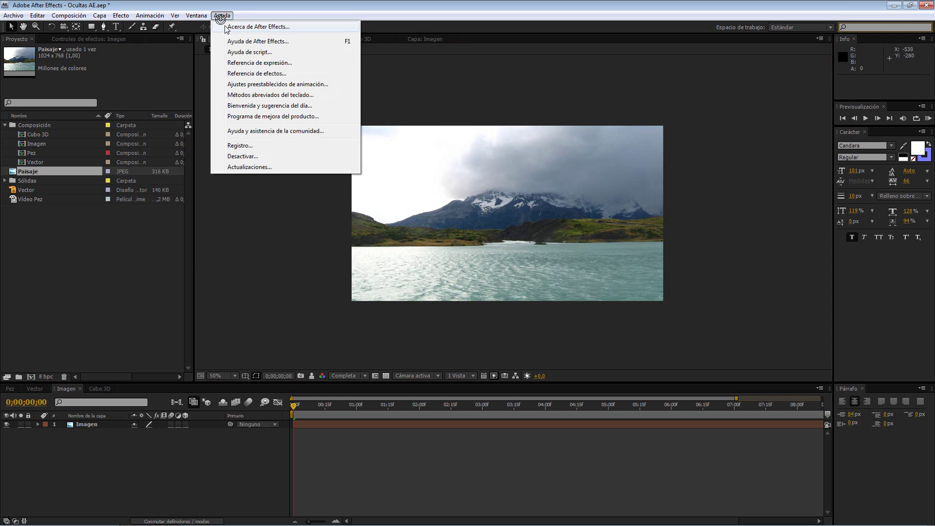
click(294, 232)
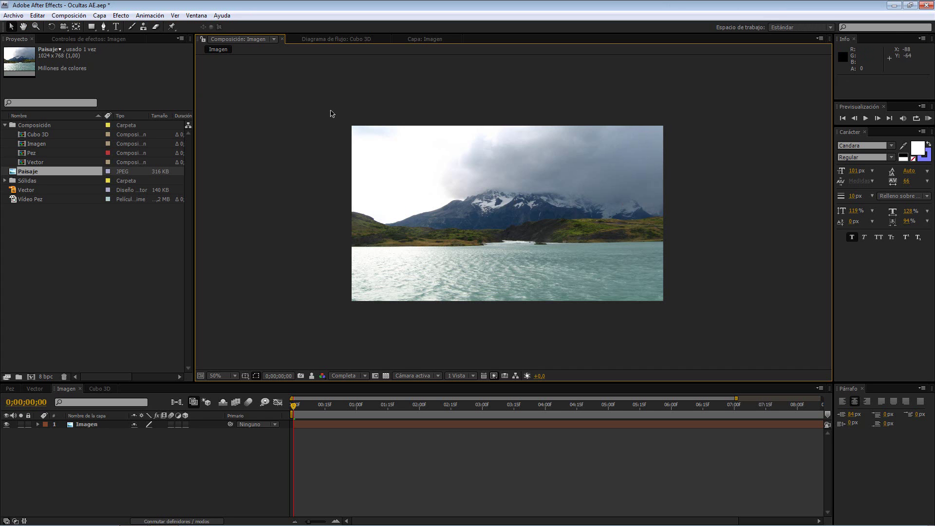
Step: Collapse and re-expand the project's Composición folder, and expand the Sólidas folder to browse its solids
click(178, 97)
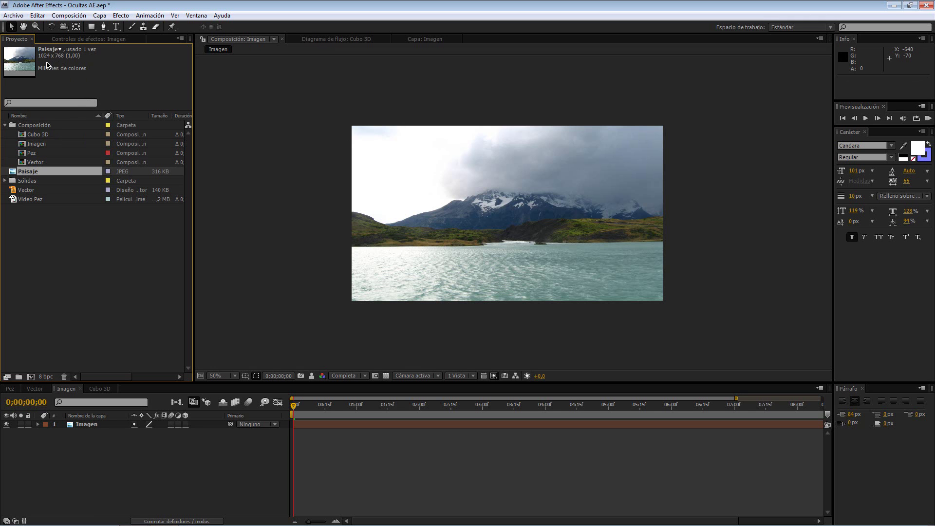
click(5, 126)
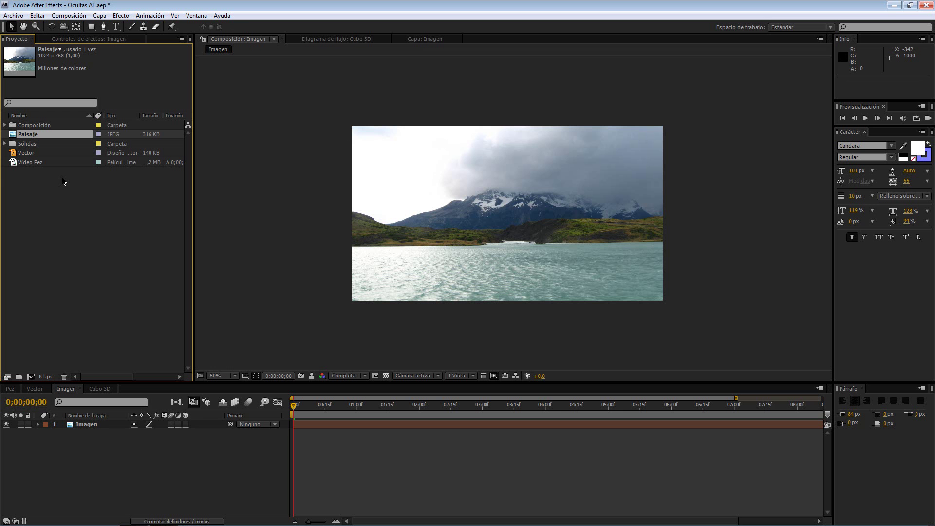
click(5, 126)
click(5, 180)
scroll(6, 181, down, 1)
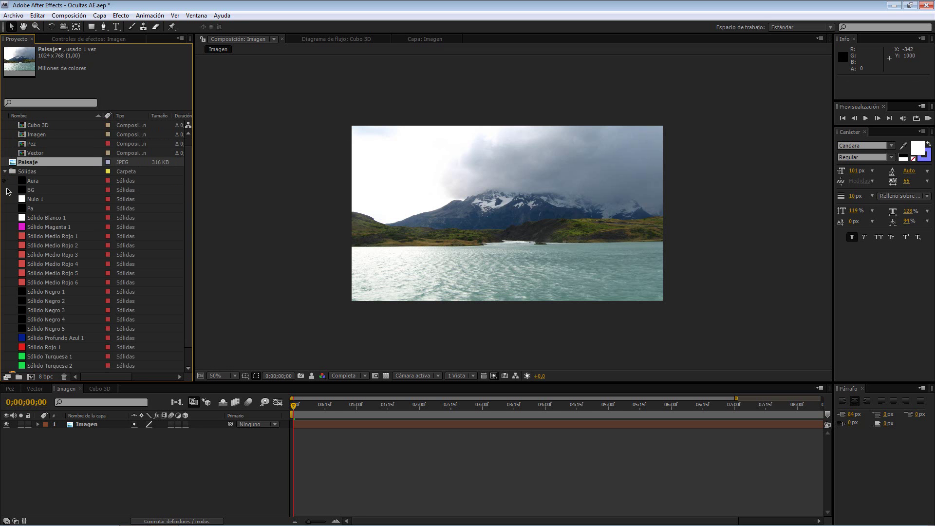
Step: Open the Pez composition, fit its view at 50%, and collapse the Sólidas folder in the project
click(10, 388)
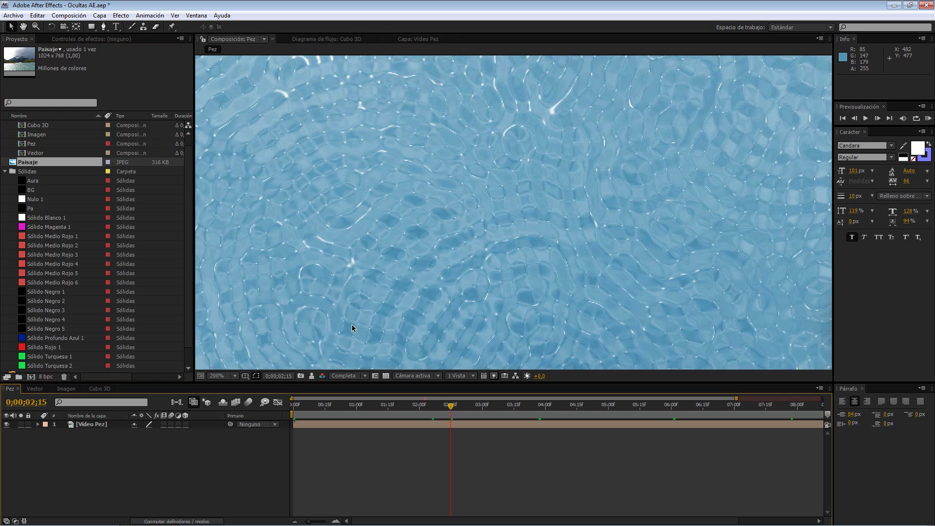
scroll(65, 270, down, 2)
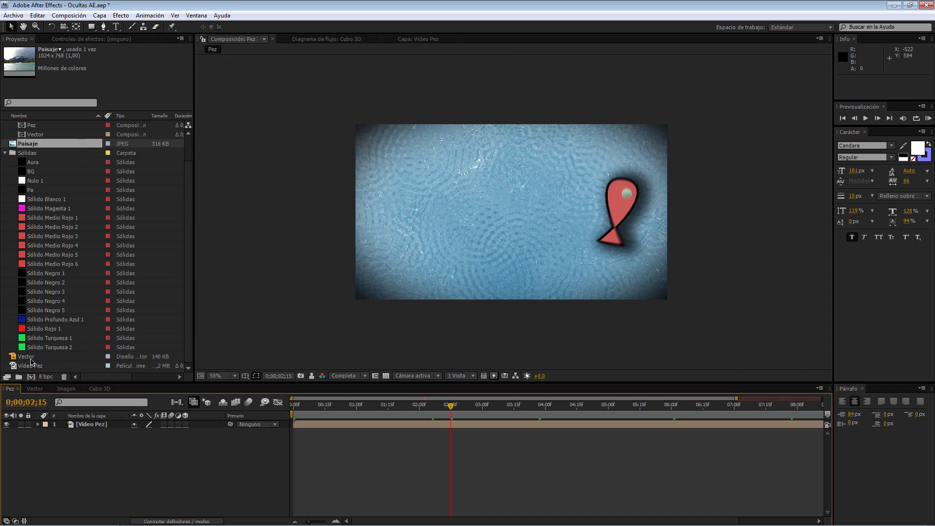
click(4, 153)
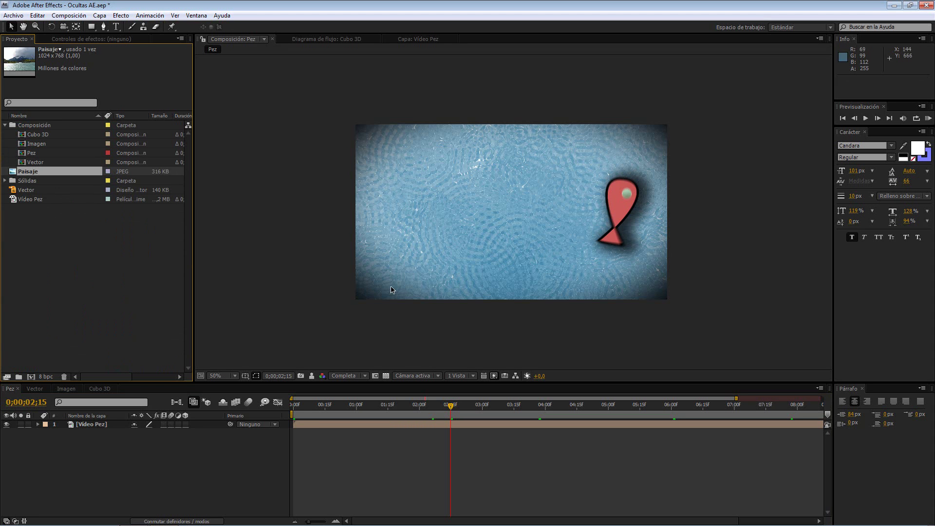
Step: Delete the Video Pez footage from the project despite its use in a composition, and undo the deletion
click(39, 200)
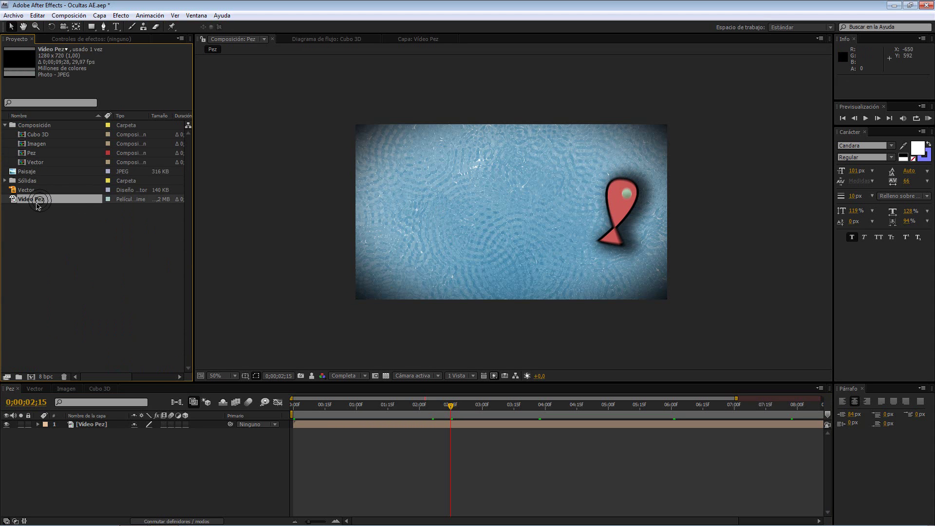
key(Delete)
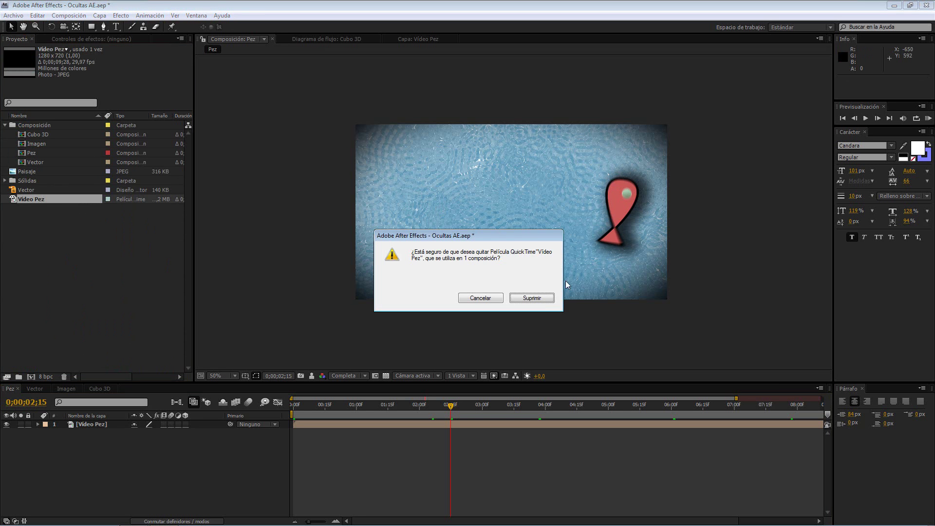
click(541, 301)
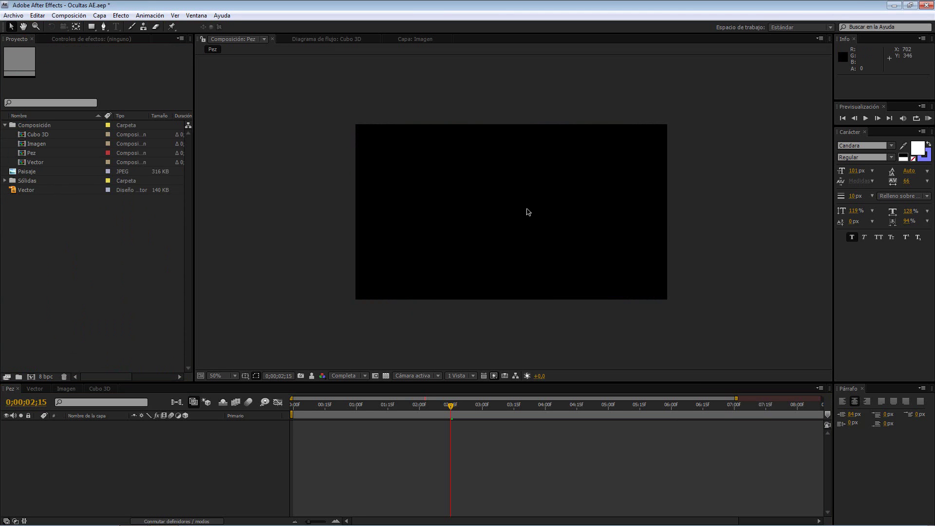
key(ctrl+z)
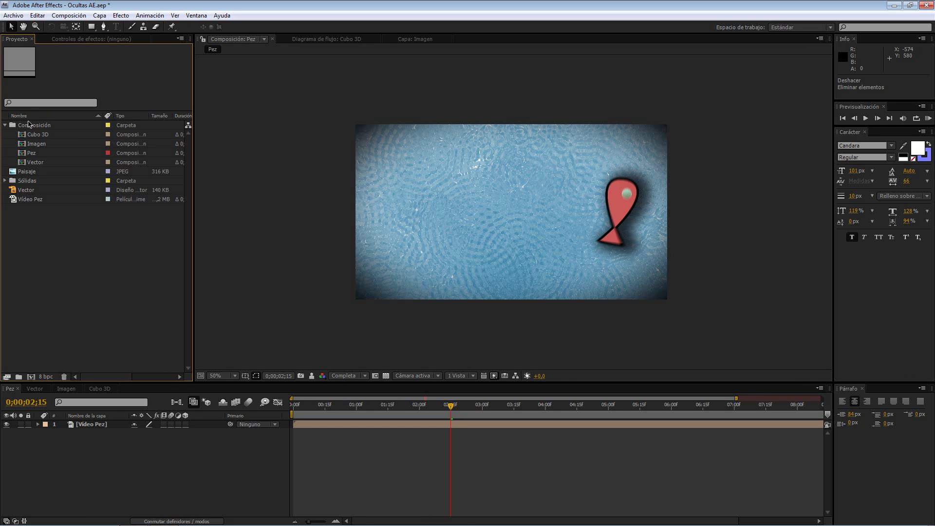
Step: Expand the Sólidas folder, browse its solids and collapse it again
click(13, 104)
click(5, 180)
scroll(6, 185, down, 3)
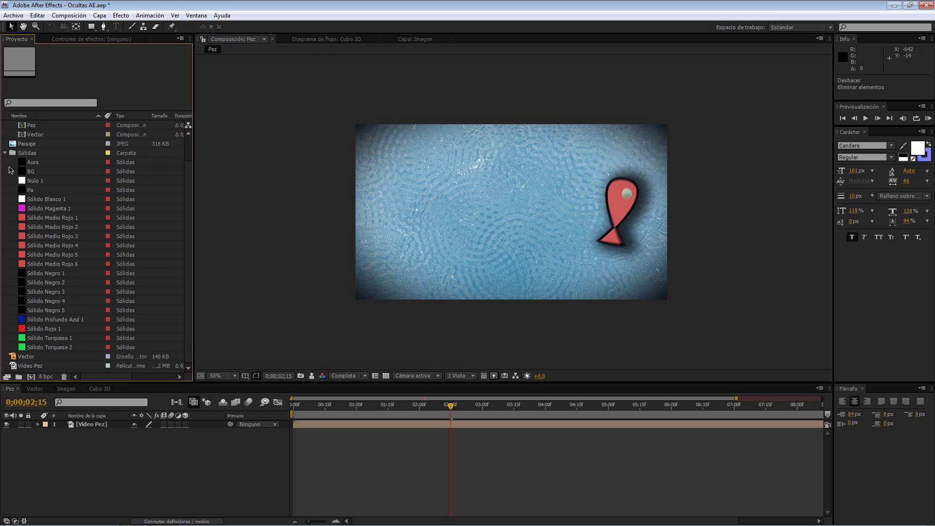
scroll(16, 195, up, 1)
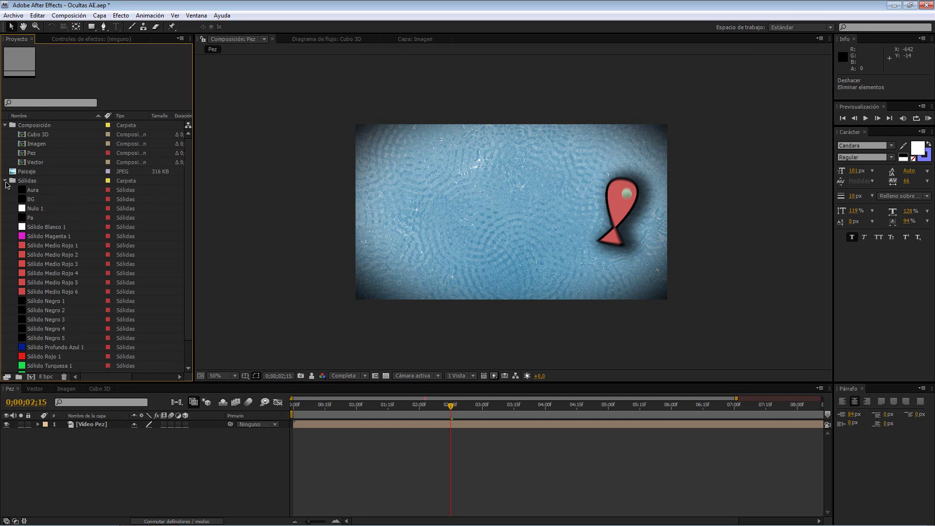
click(6, 181)
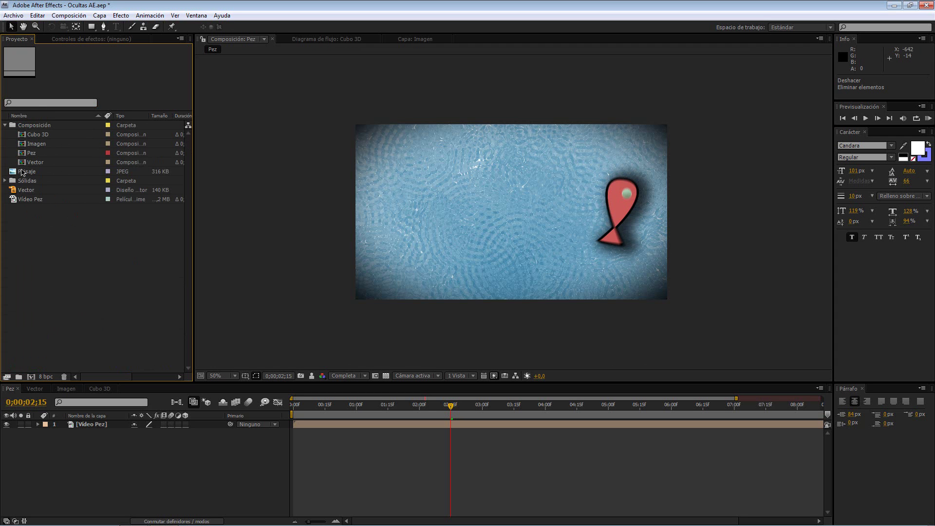
Step: Search the project for "Pez", select the matching composition, footage and timeline layer, and clear the search
click(42, 104)
text(Pez)
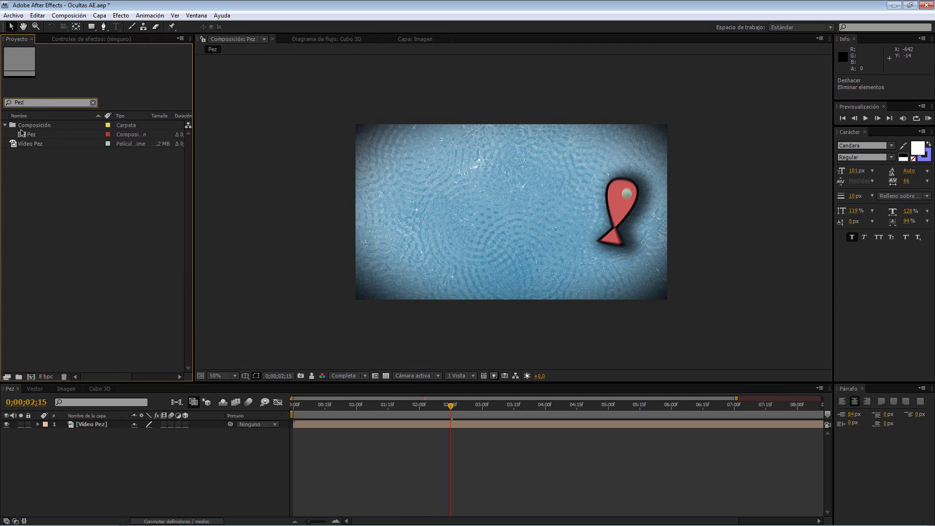
click(34, 135)
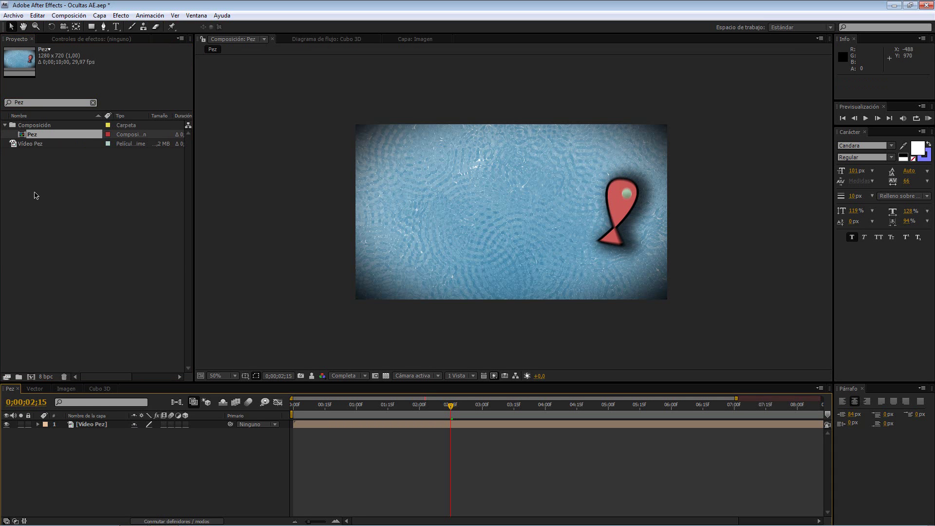
click(22, 145)
click(100, 425)
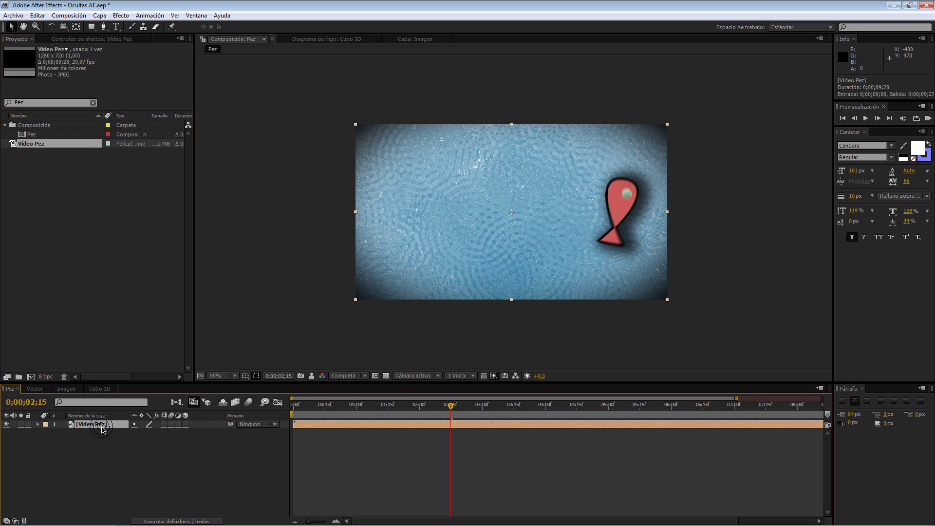
drag(49, 104, 1, 104)
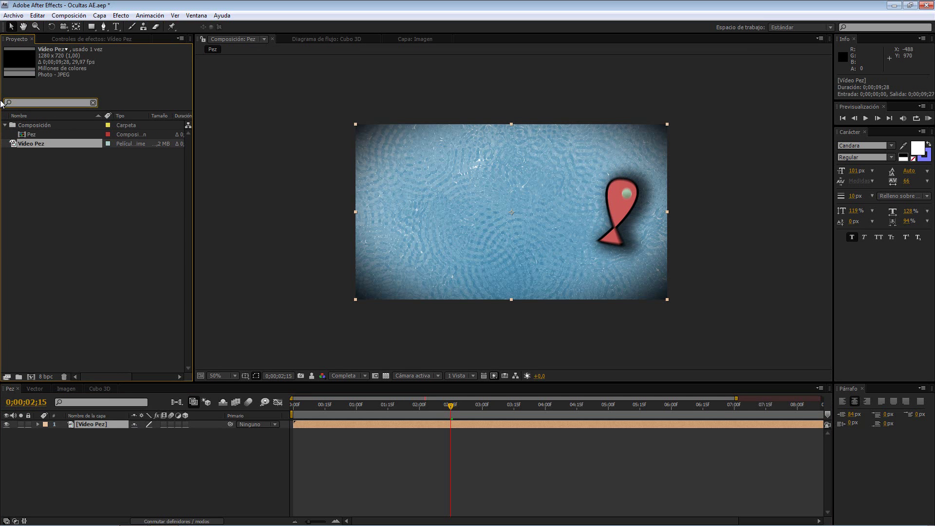
key(BackSpace)
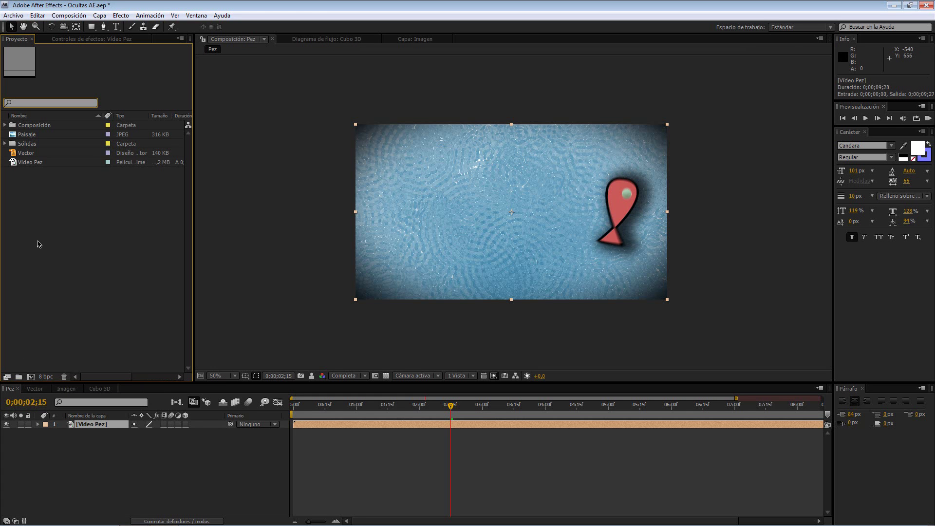
Step: Open the Vector composition and review the main and colour management options for interpreting the Vector footage
click(28, 155)
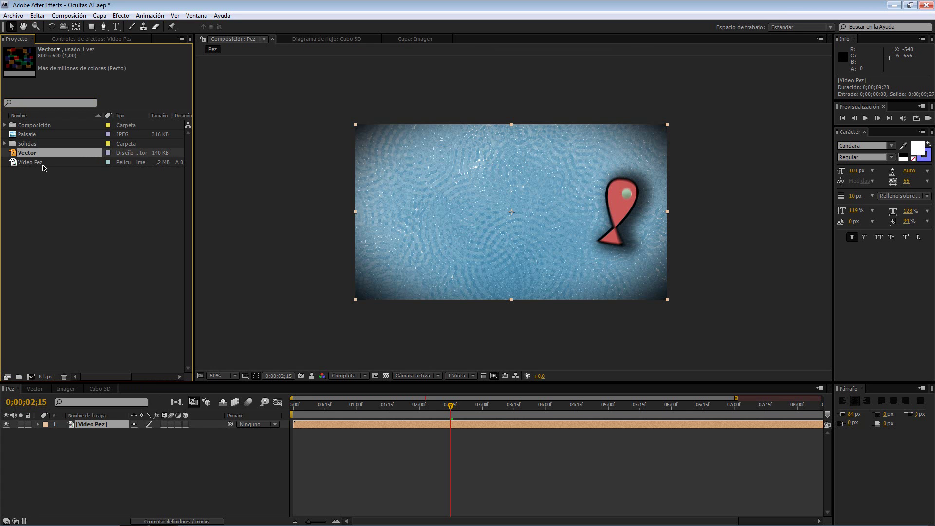
click(44, 388)
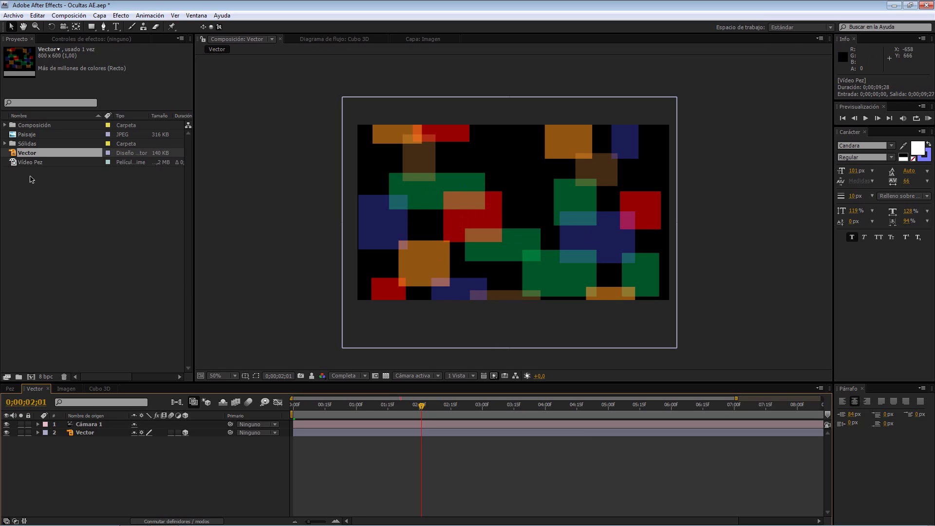
click(8, 377)
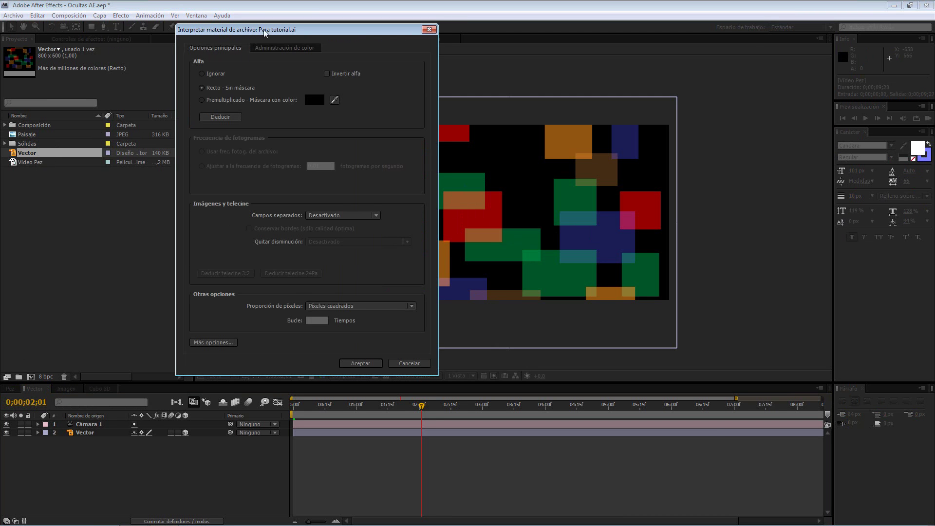
drag(270, 29, 304, 45)
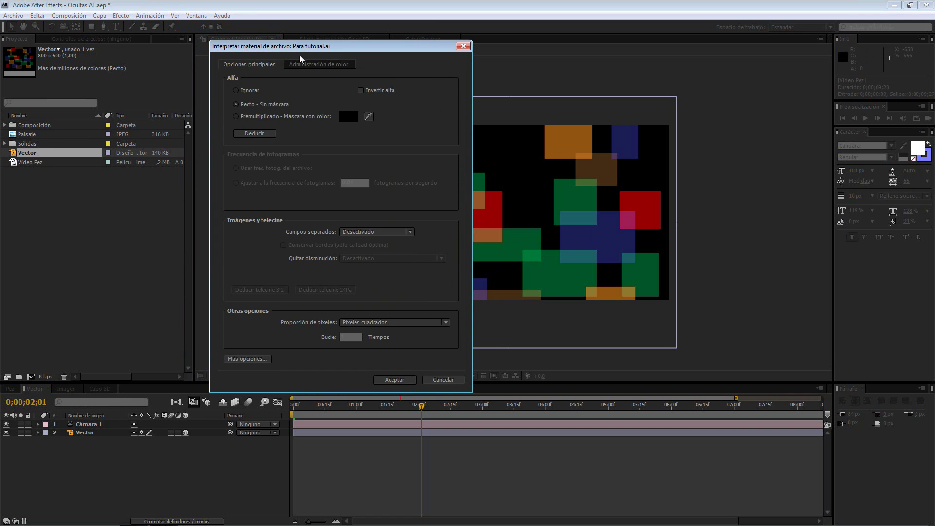
click(319, 64)
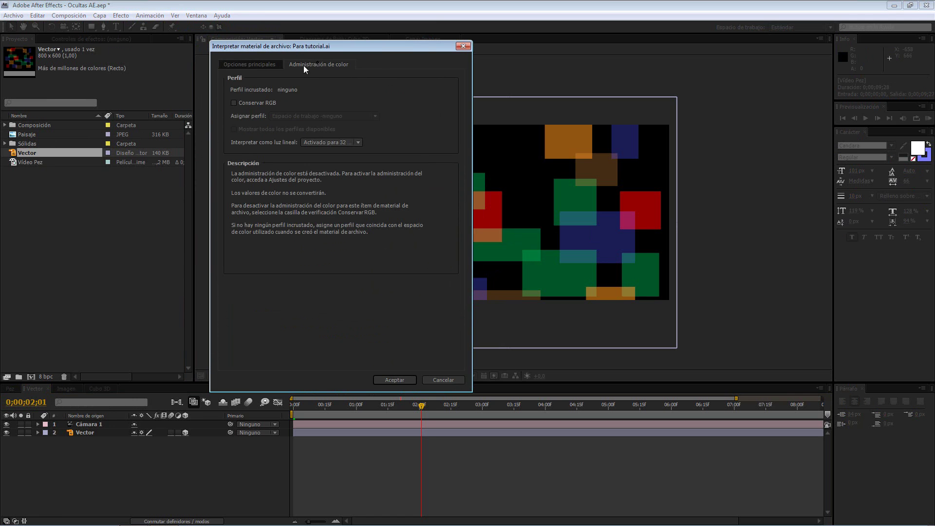
click(238, 66)
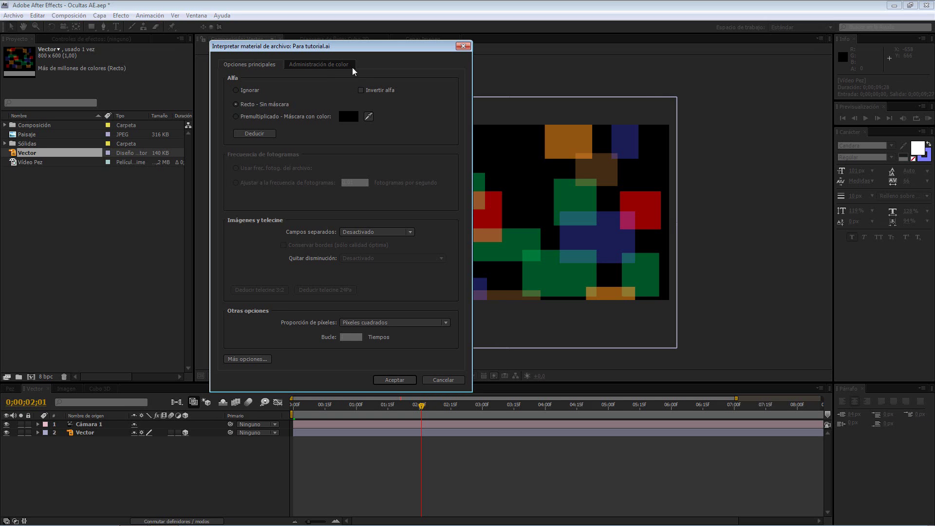
drag(392, 47, 330, 57)
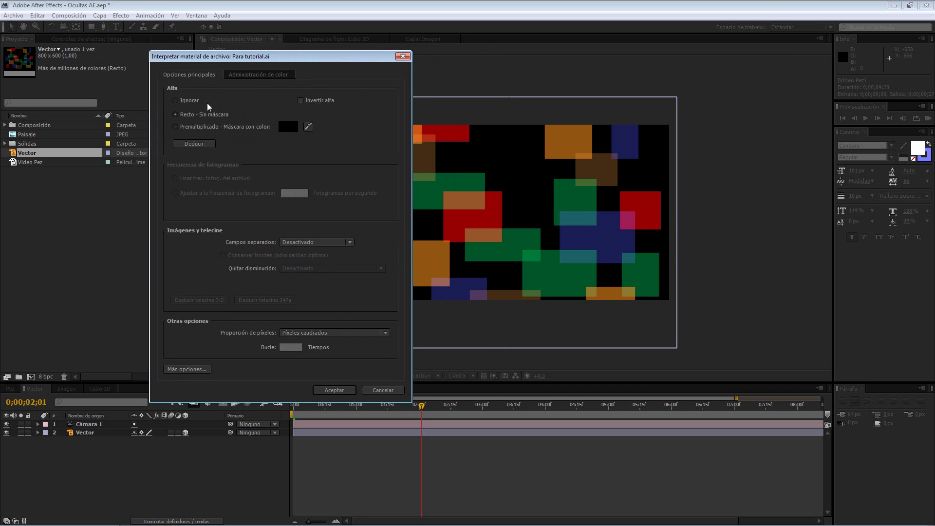
Step: Set the Vector footage's alpha interpretation to Ignorar and check the composition with the transparency grid
click(192, 102)
click(331, 390)
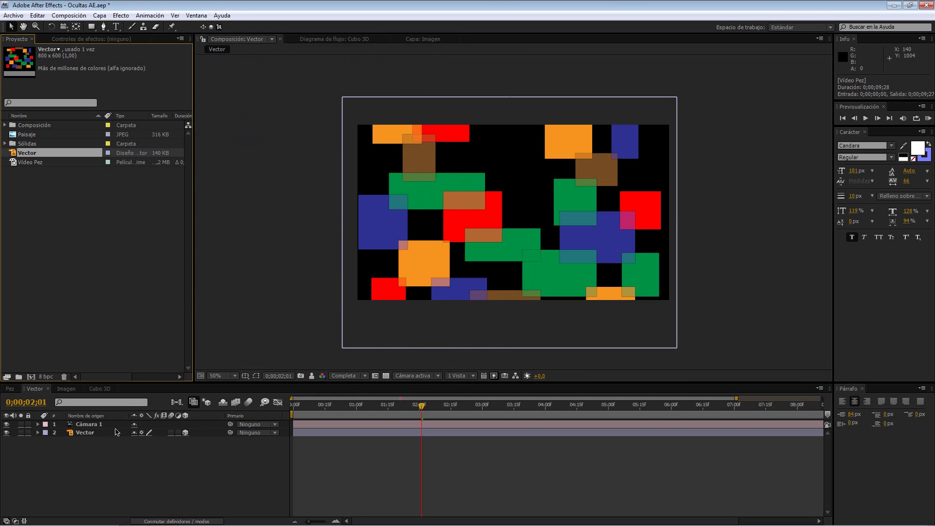
click(385, 375)
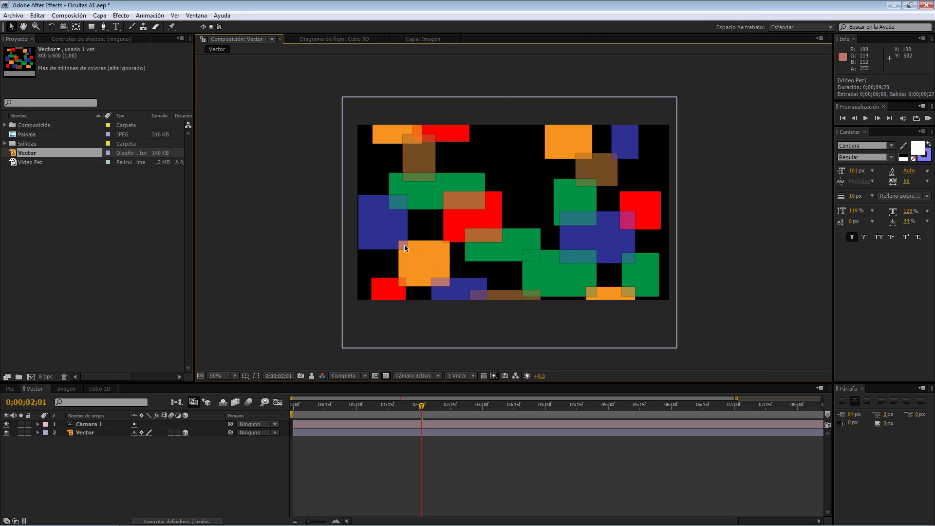
Step: Restore the Vector footage's alpha interpretation to Recto - Sin máscara and check the composition with the transparency grid
click(10, 374)
click(200, 117)
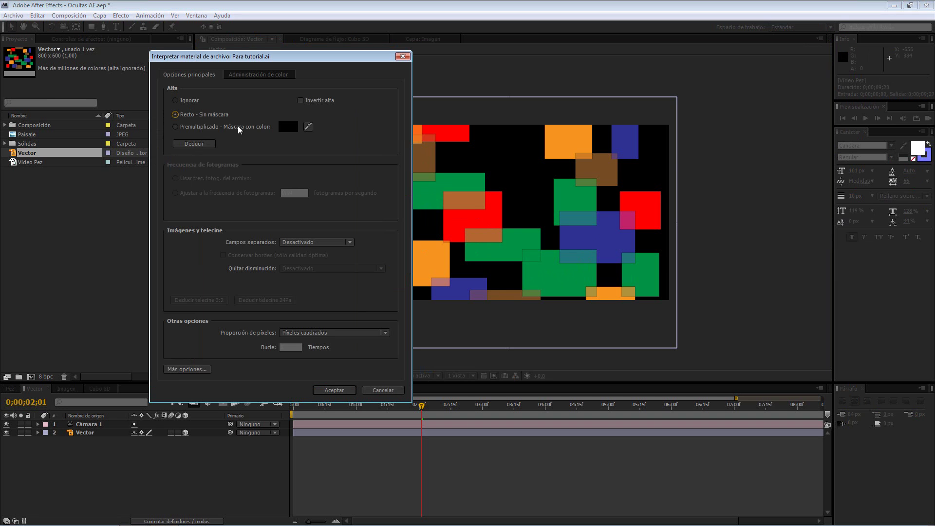
click(334, 390)
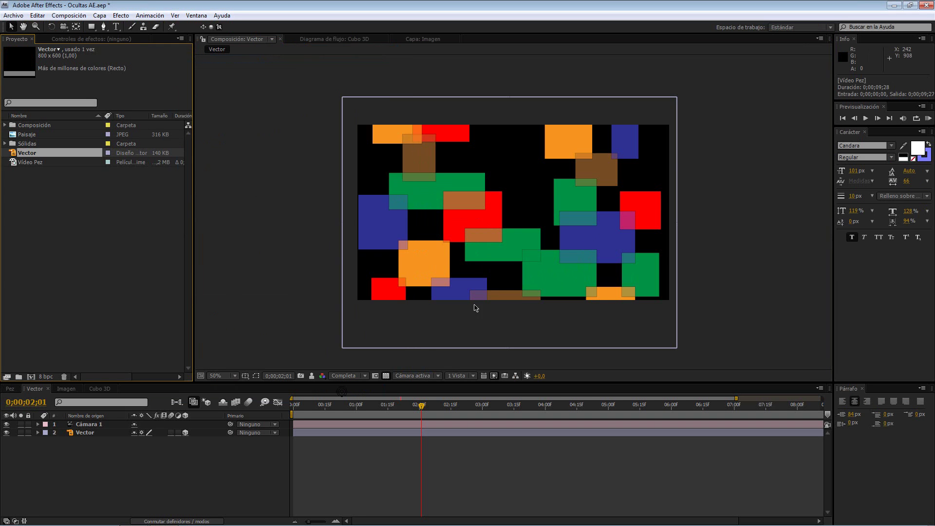
click(387, 374)
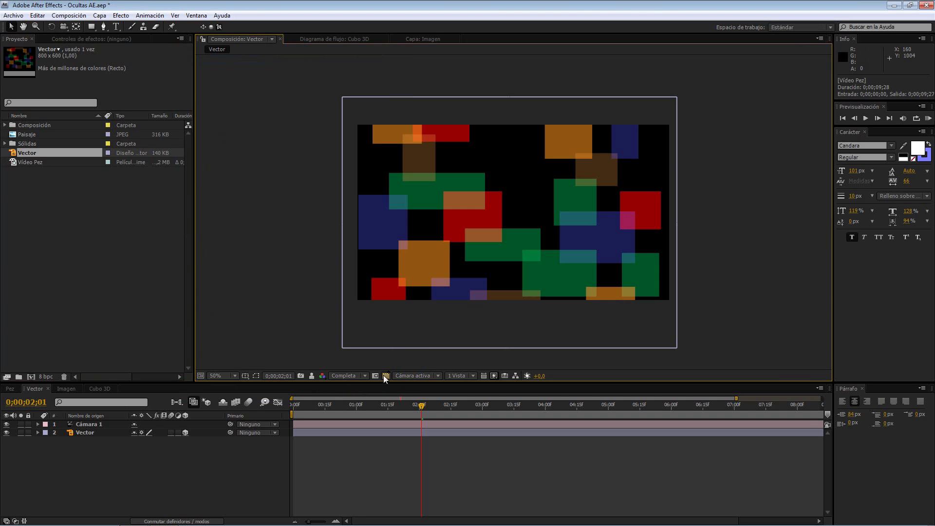
Step: Review the footage interpretation settings of Vector and Video Pez, including field separation and colour management, closing both without changes
click(7, 376)
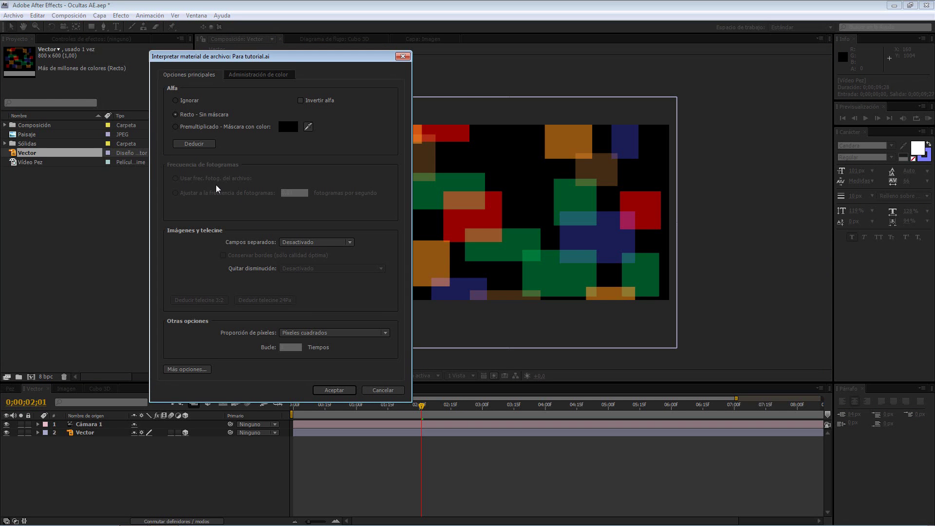
click(403, 57)
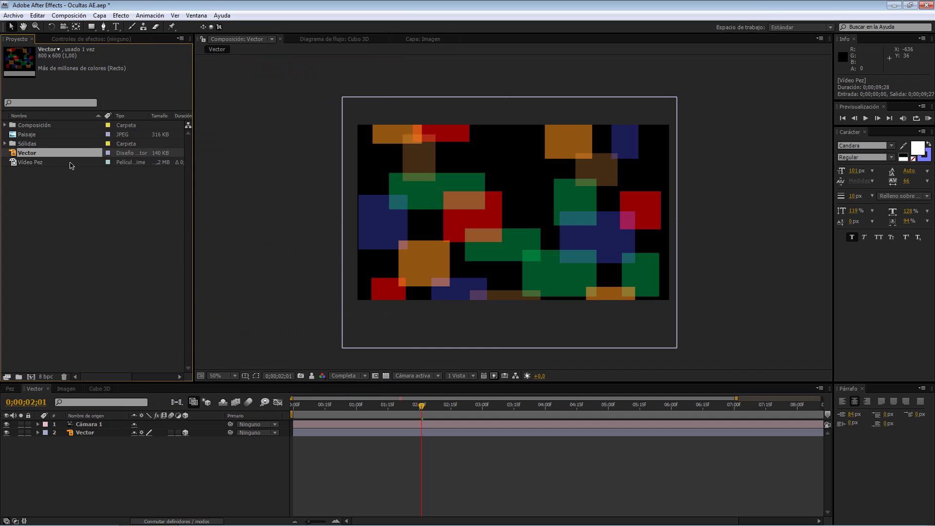
click(49, 162)
click(7, 377)
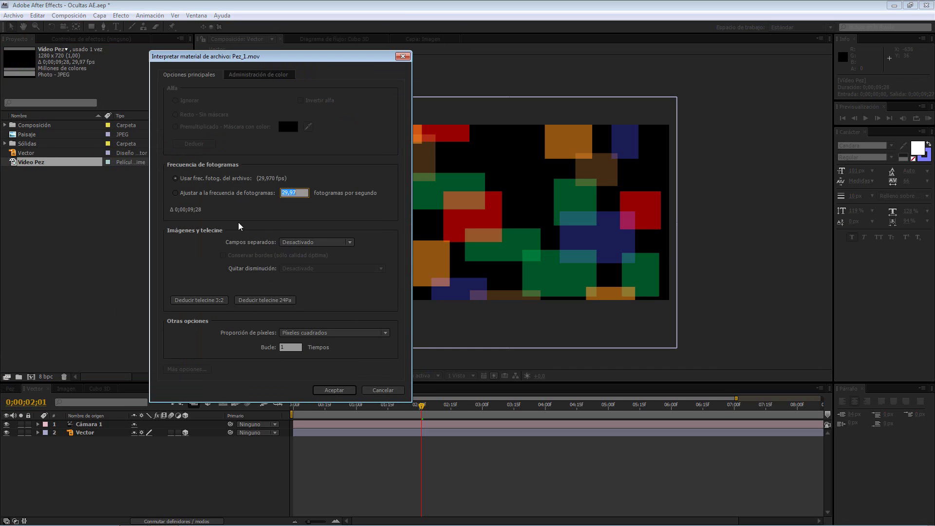
click(307, 242)
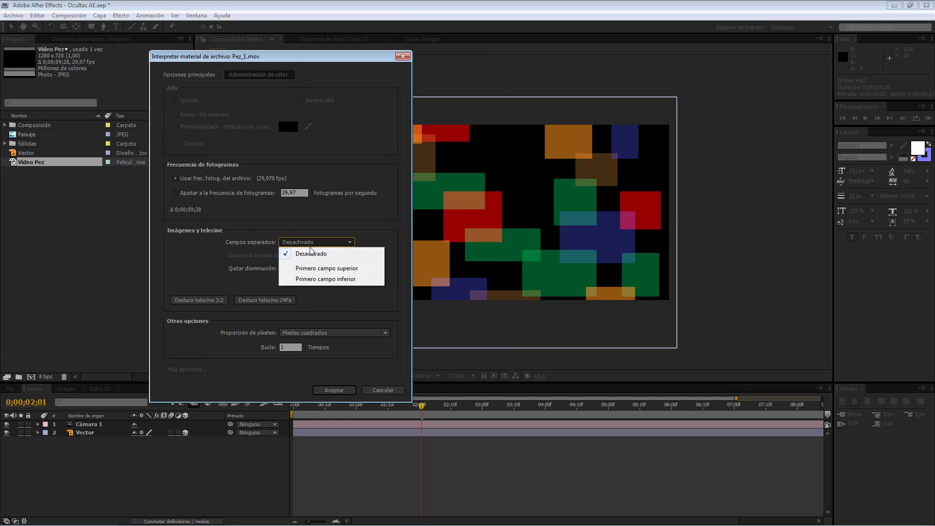
click(260, 239)
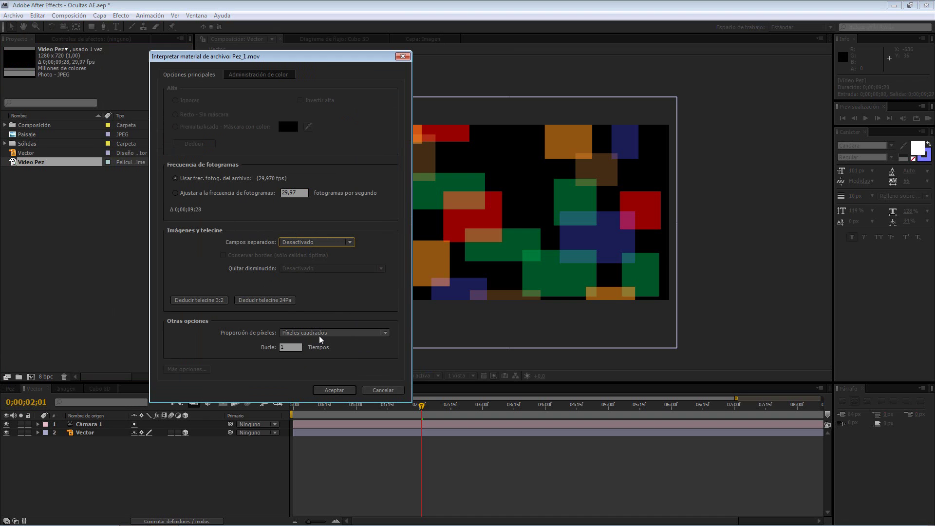
click(258, 76)
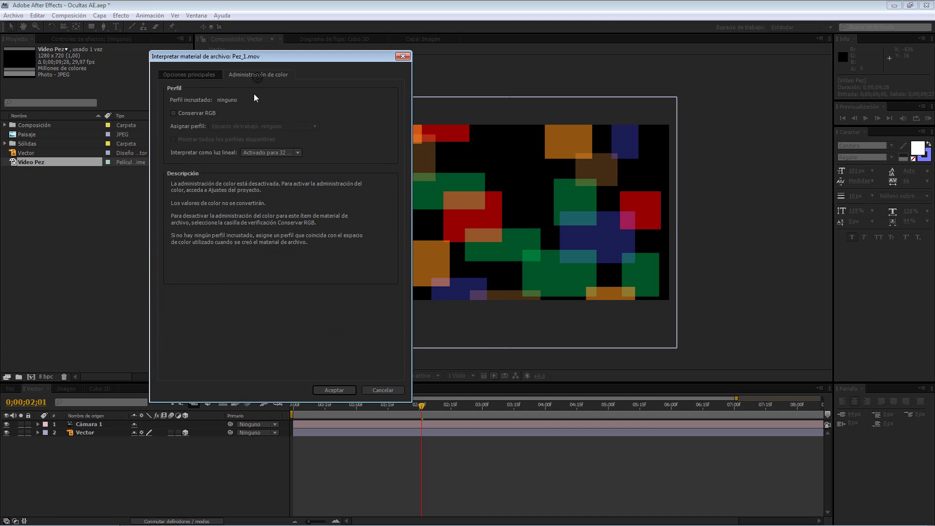
click(402, 57)
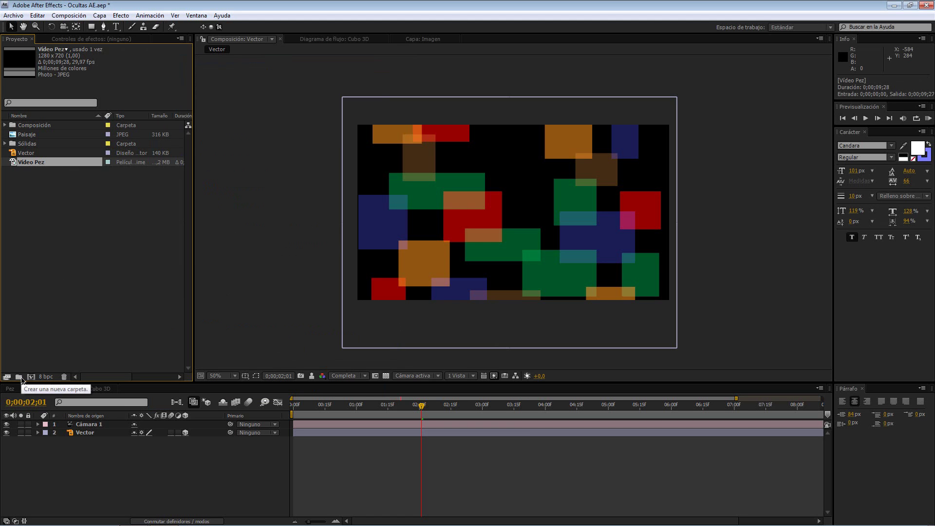
Step: Create a project folder named Vídeos, move the Video Pez footage into it and check the folder's contents
click(30, 144)
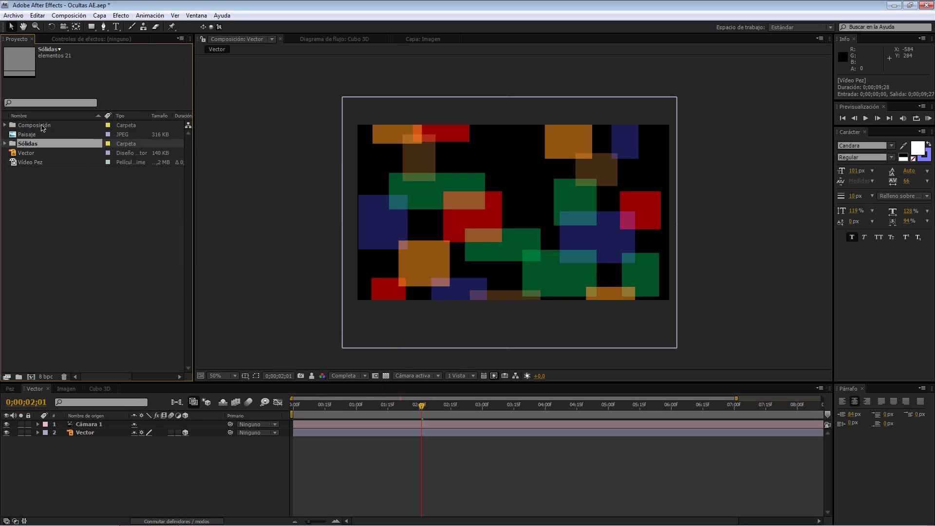
click(42, 126)
click(48, 206)
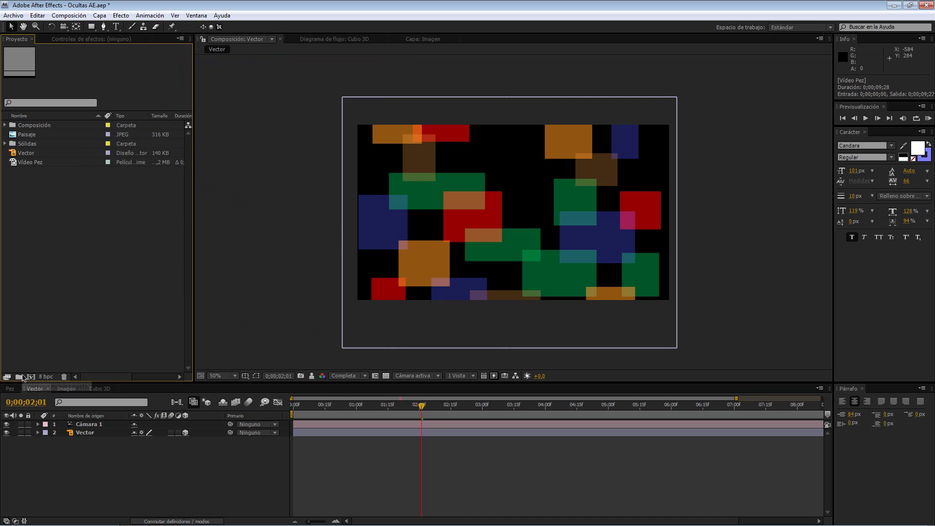
click(19, 377)
text(Vídeos)
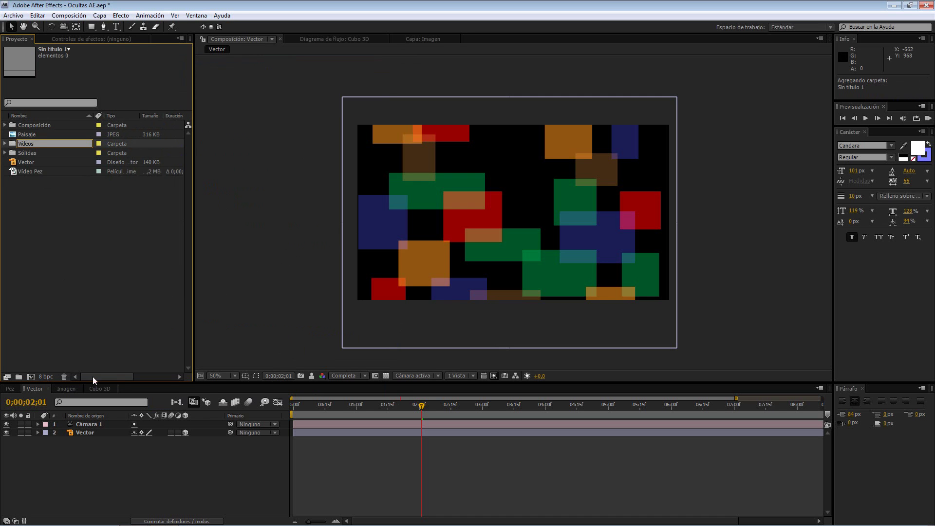
click(90, 294)
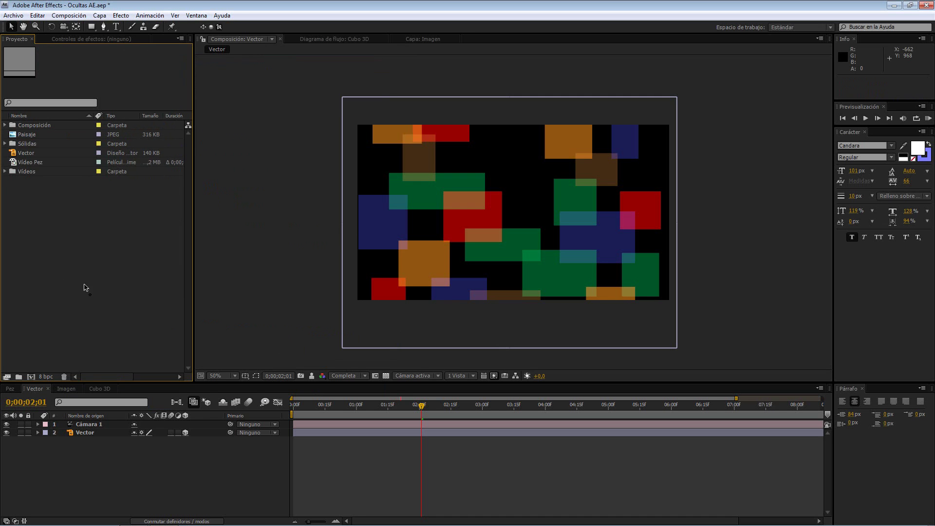
drag(35, 165, 34, 169)
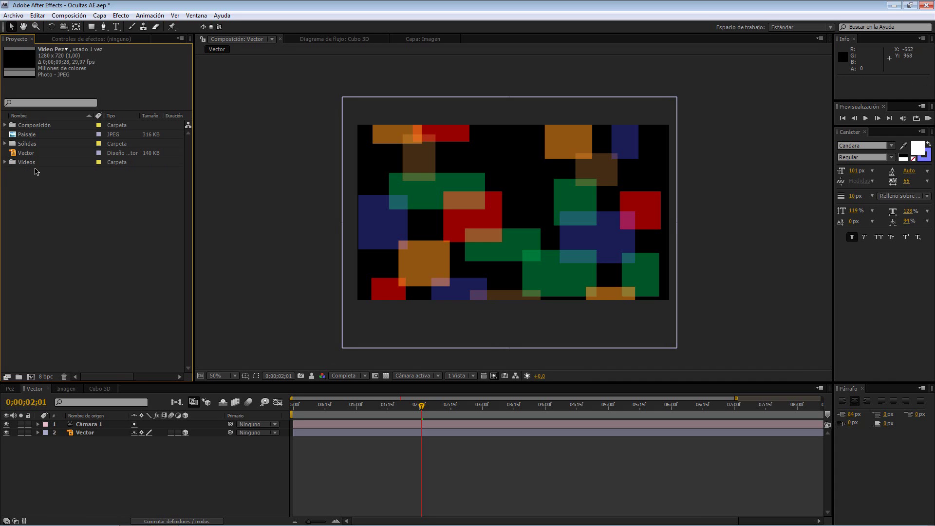
click(6, 162)
click(6, 162)
Step: Create a project folder named Vectores and move the Vector footage into it
click(18, 376)
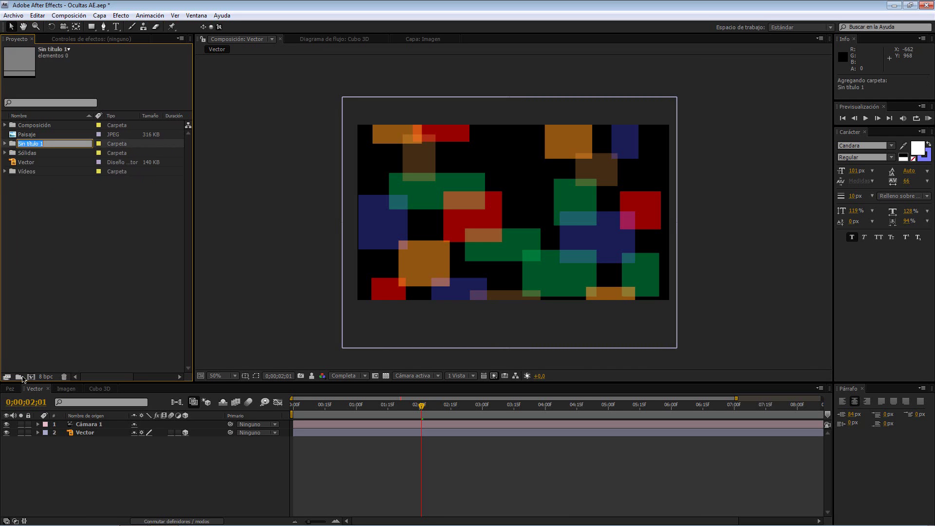
text(Vectores)
click(22, 232)
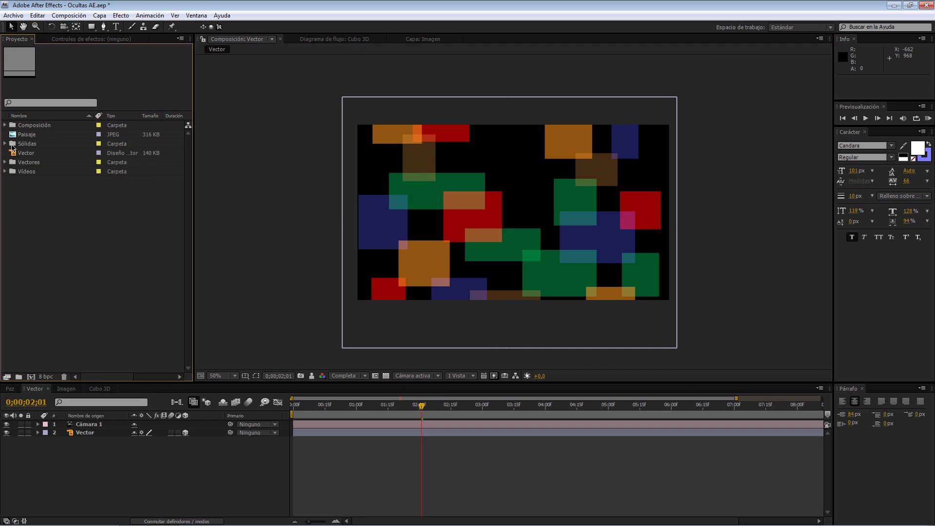
drag(31, 154, 32, 161)
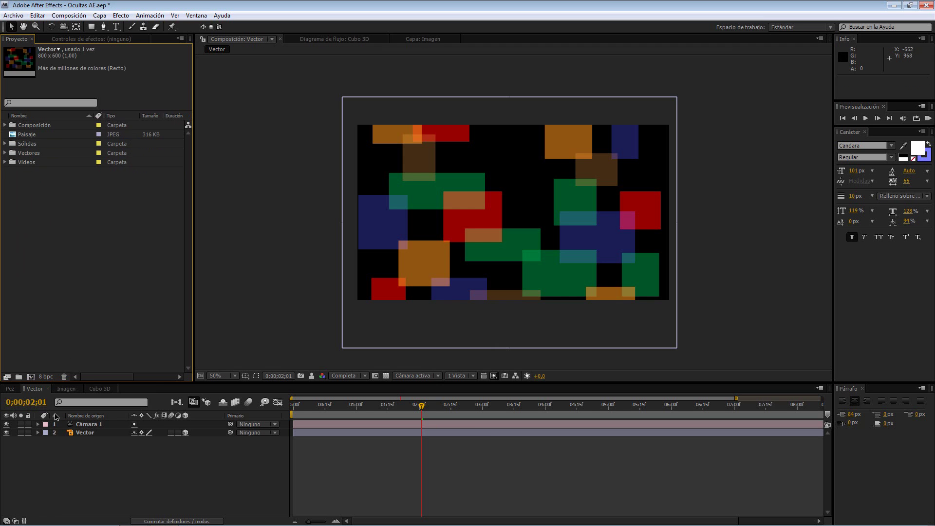
Step: Create a project folder named Imágenes and move the Paisaje image into it
click(19, 376)
text(Im)
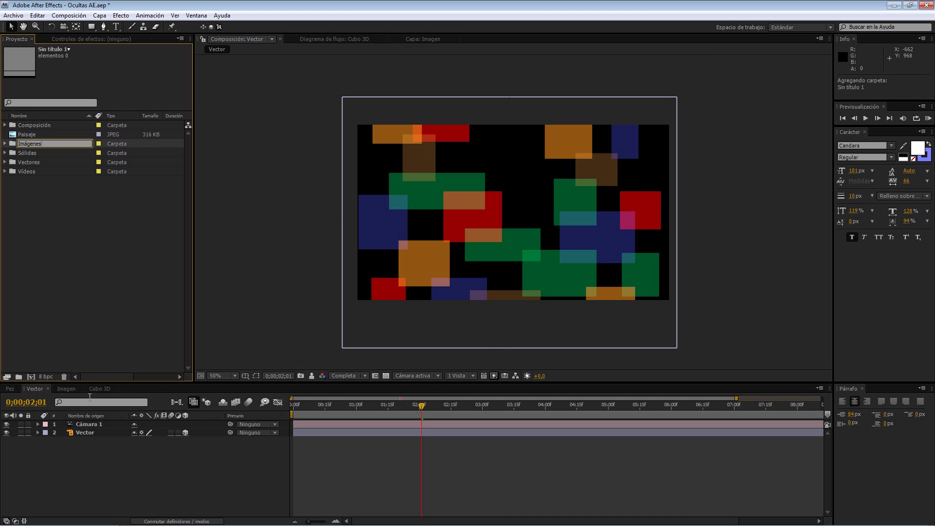
text(ágenes)
key(Return)
drag(35, 143, 34, 137)
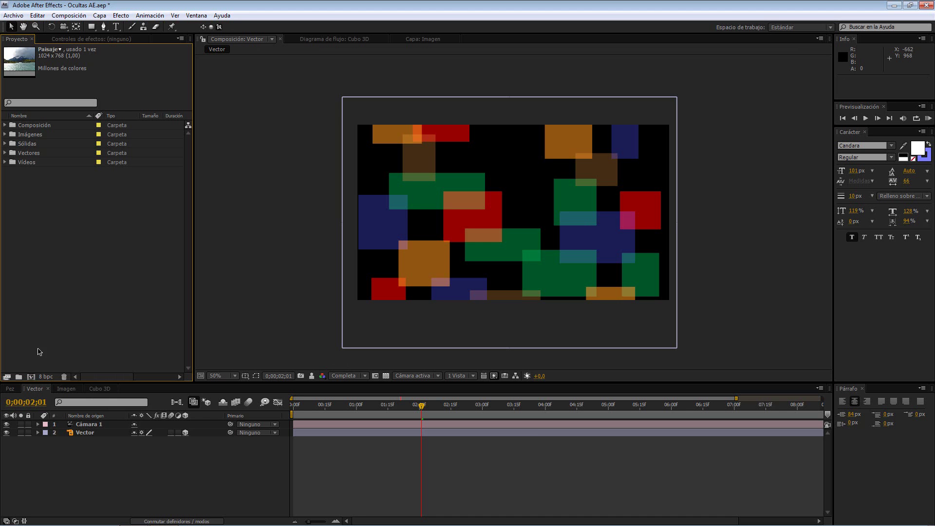
click(69, 17)
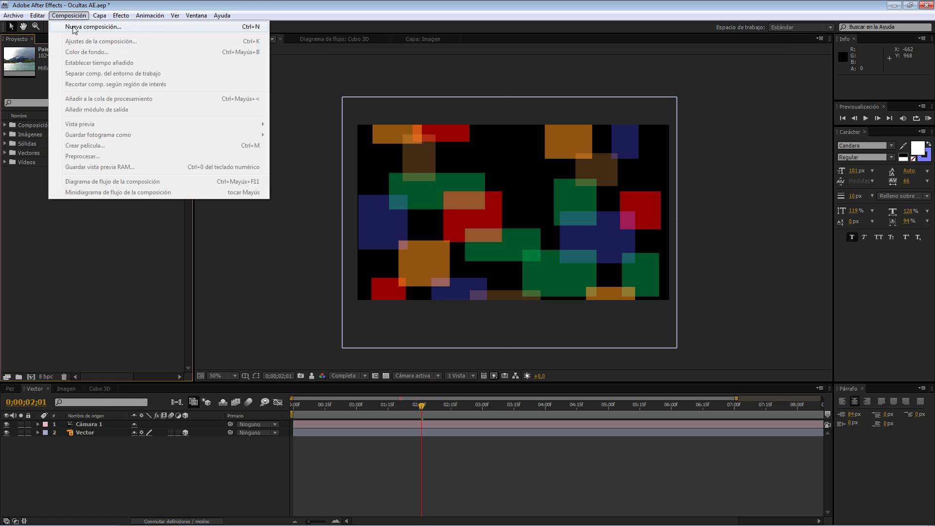
click(64, 256)
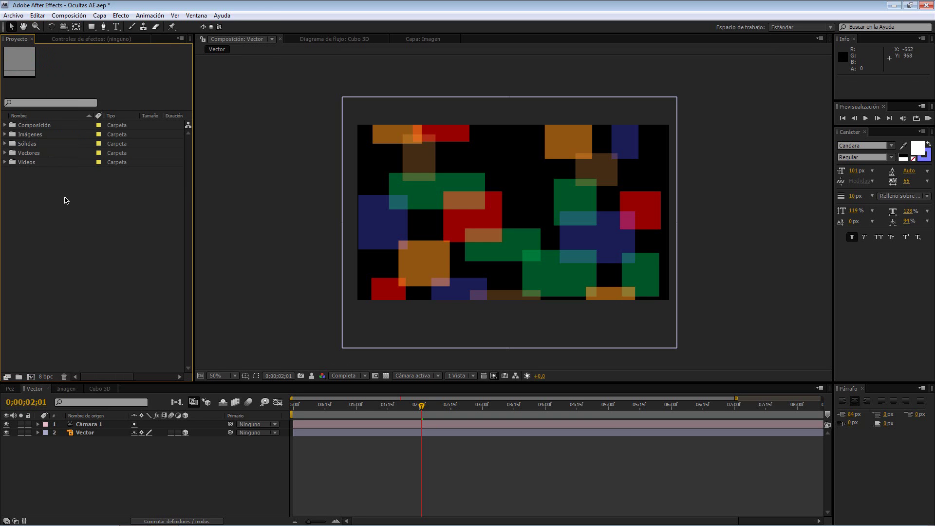
Step: Review the project settings, including the available colour depths per channel, and close them without changes
click(45, 377)
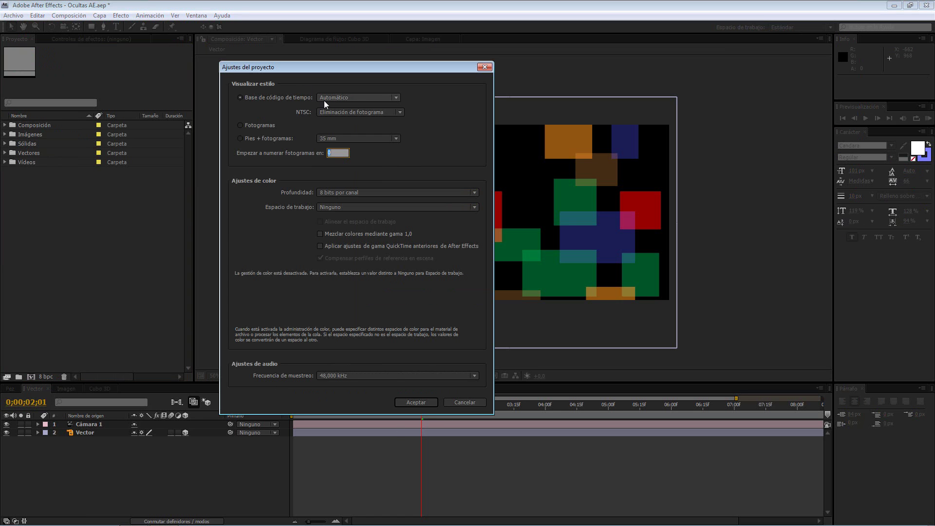
drag(300, 71, 297, 65)
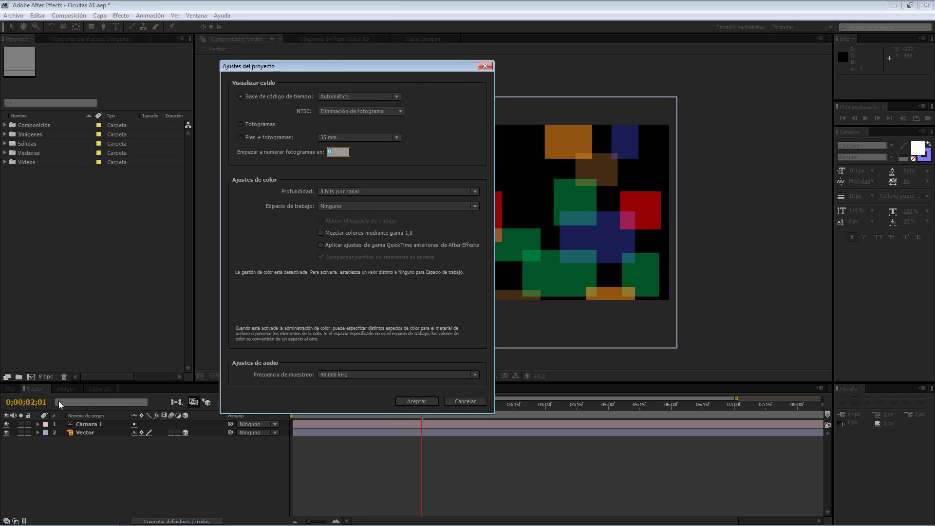
click(340, 192)
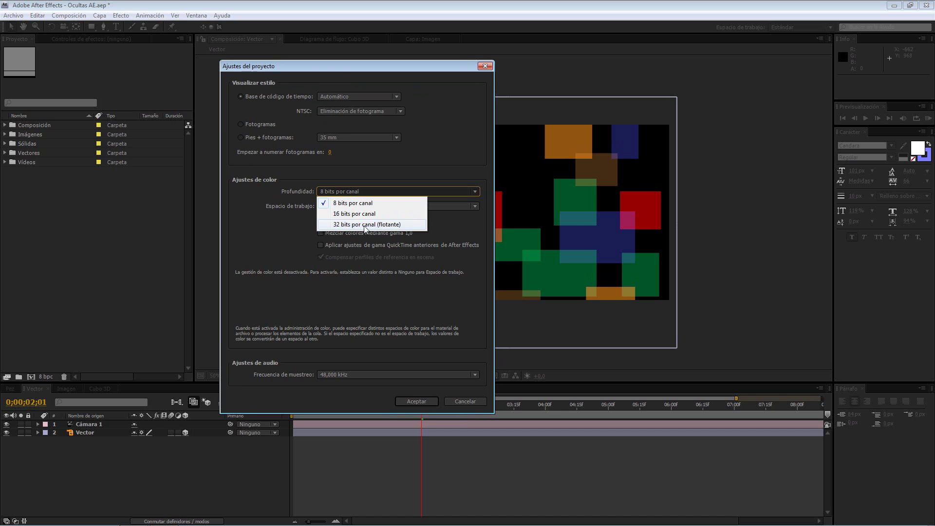
click(239, 246)
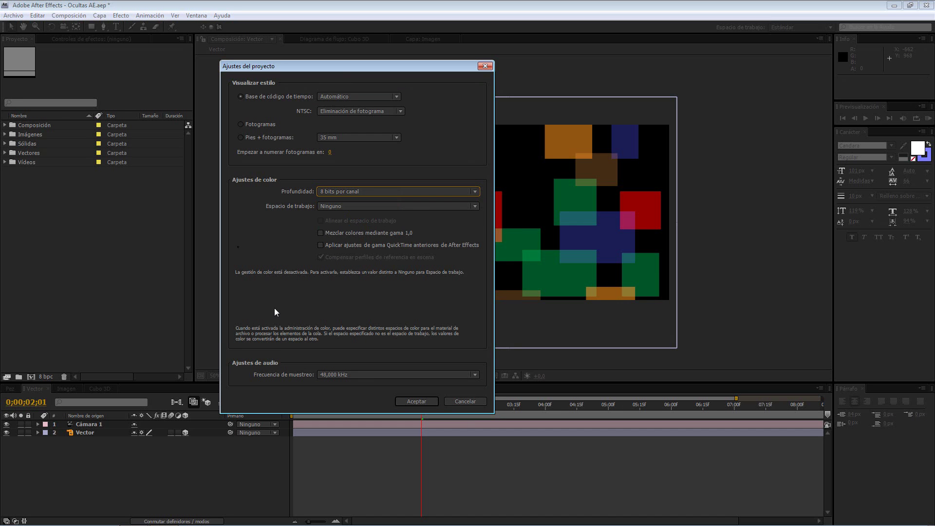
click(460, 401)
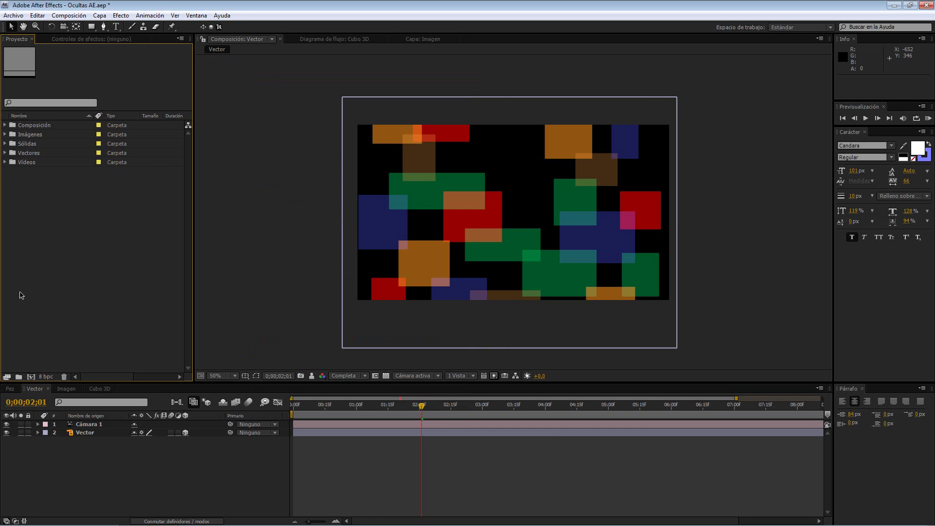
Step: Open the Imagen composition, enlarge its view to 100% and check it with the composition panel maximised, restoring the panel size
click(277, 189)
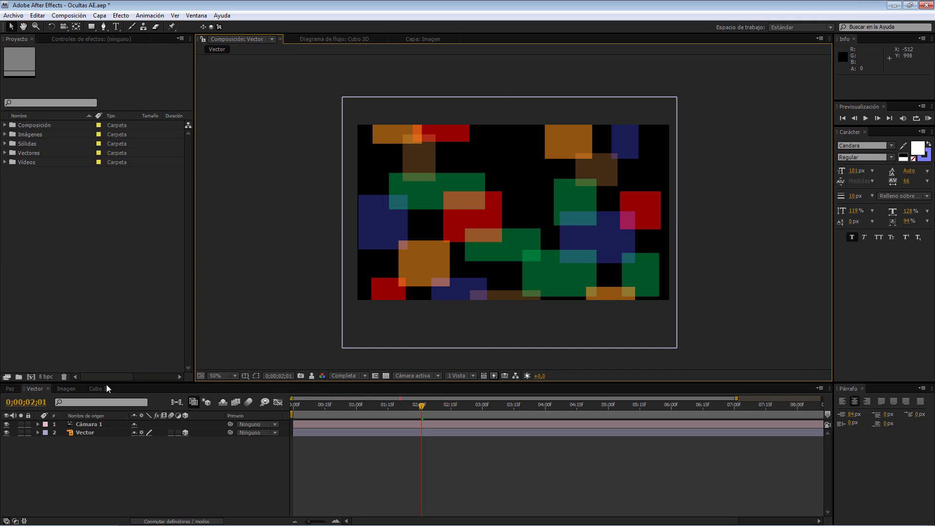
click(75, 389)
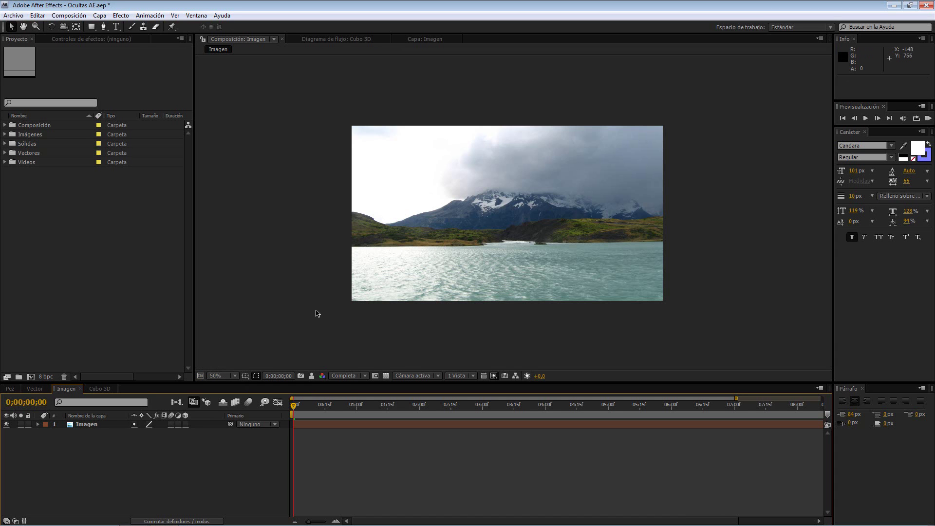
key(period)
key(comma)
key(period)
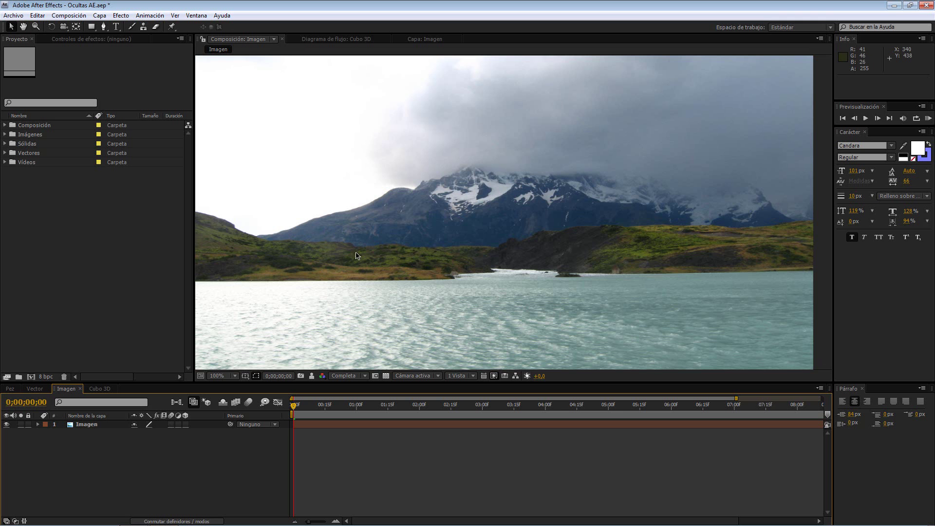
key(grave)
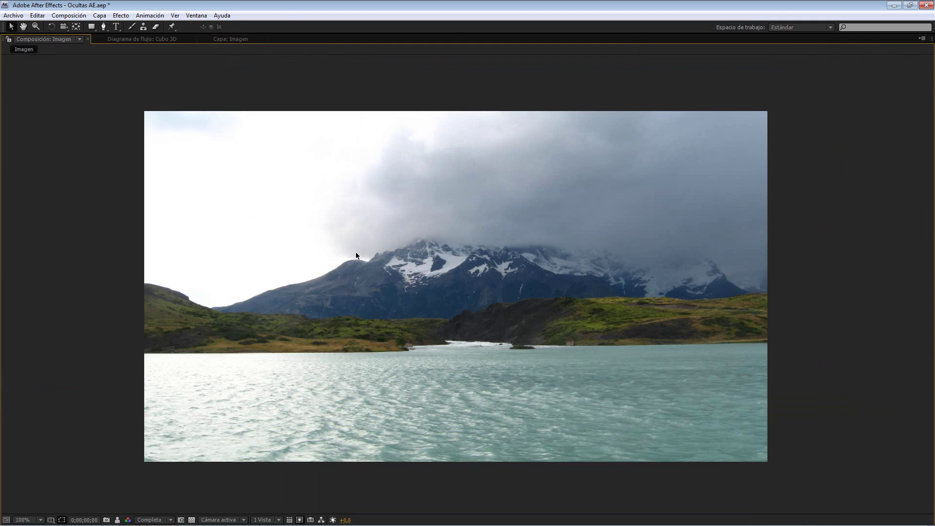
key(grave)
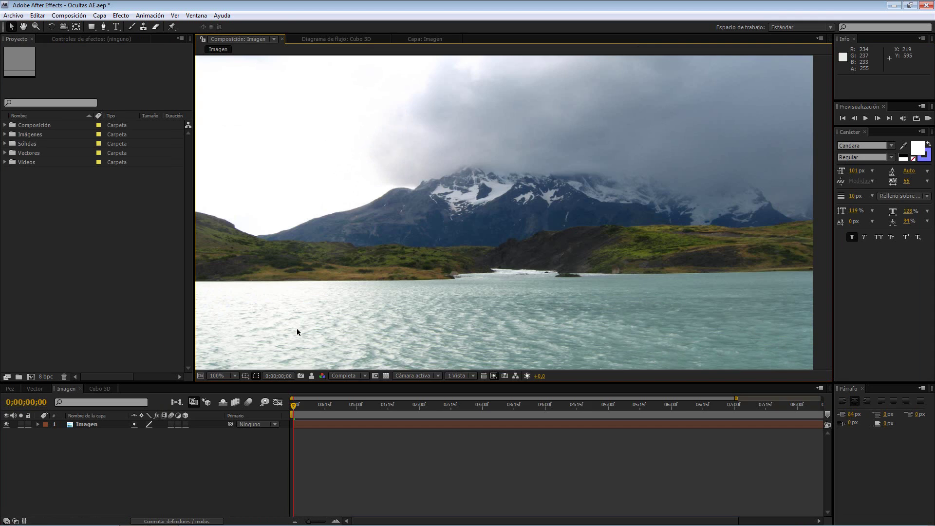
Step: Reduce the Imagen composition view to 50%, review the magnification options and return the view to 100%
key(comma)
key(period)
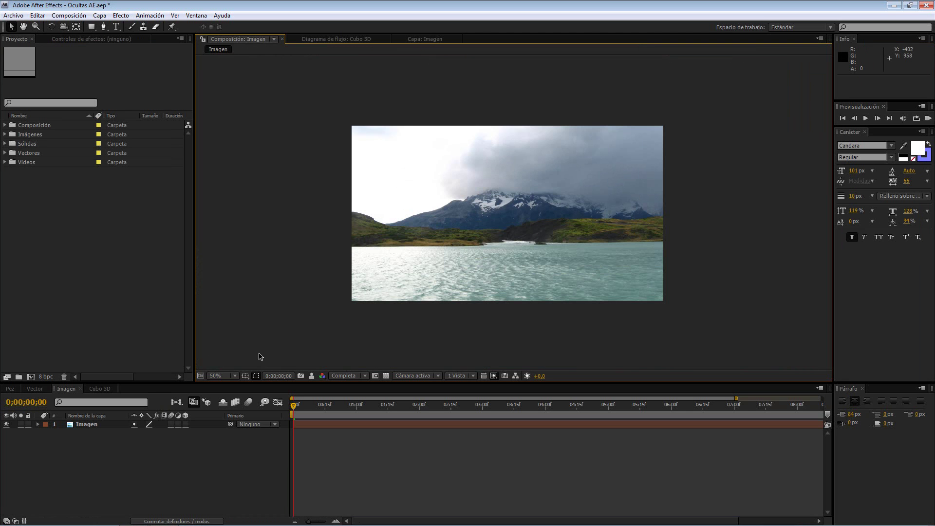
click(227, 376)
click(312, 176)
key(slash)
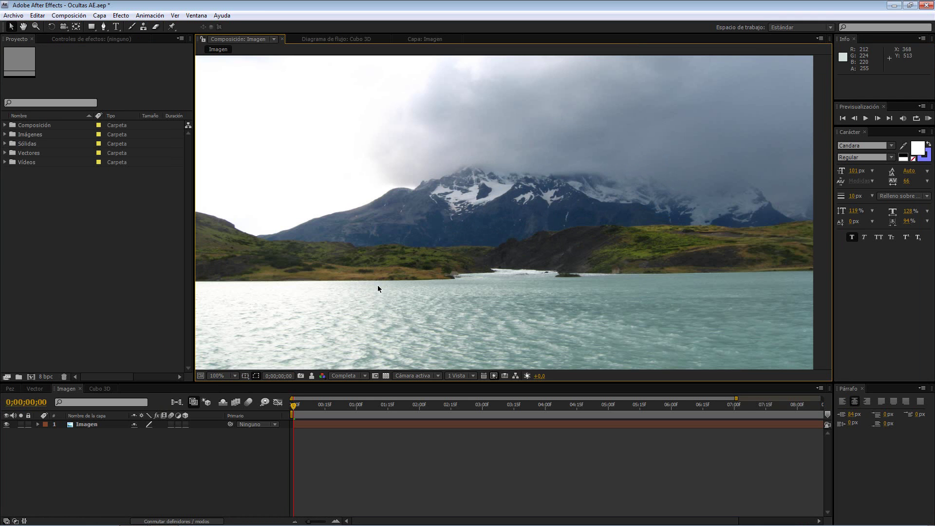
Step: Display the title/action safe margins over the Imagen composition and make the composition panel taller to fit them
click(245, 376)
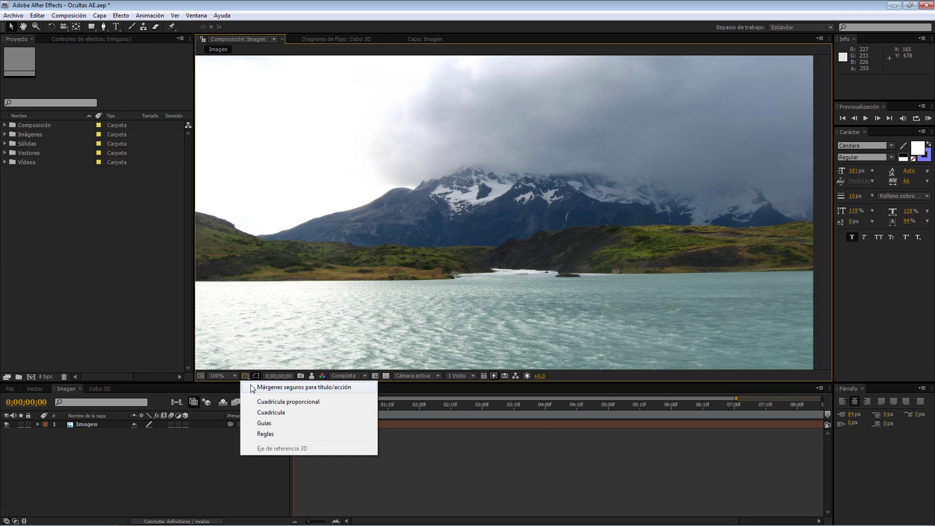
click(253, 387)
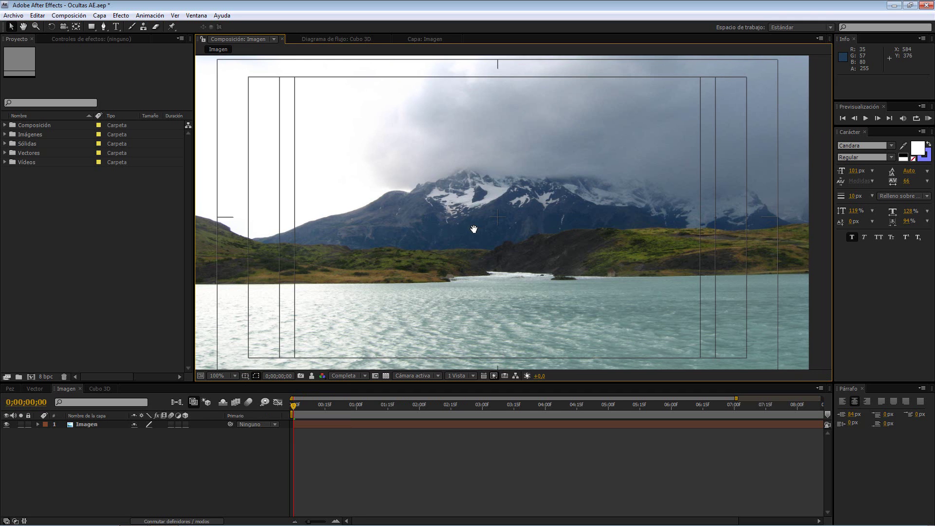
scroll(476, 224, down, 2)
key(slash)
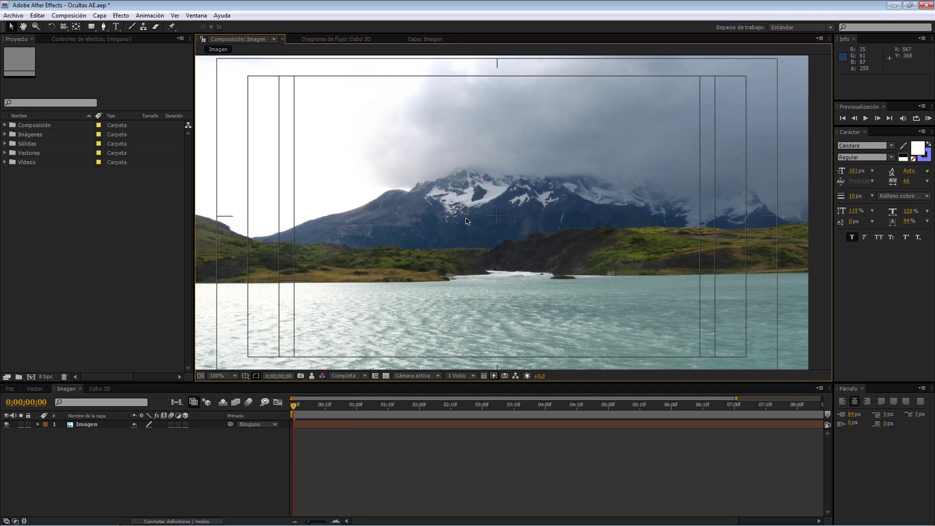
drag(478, 384, 482, 424)
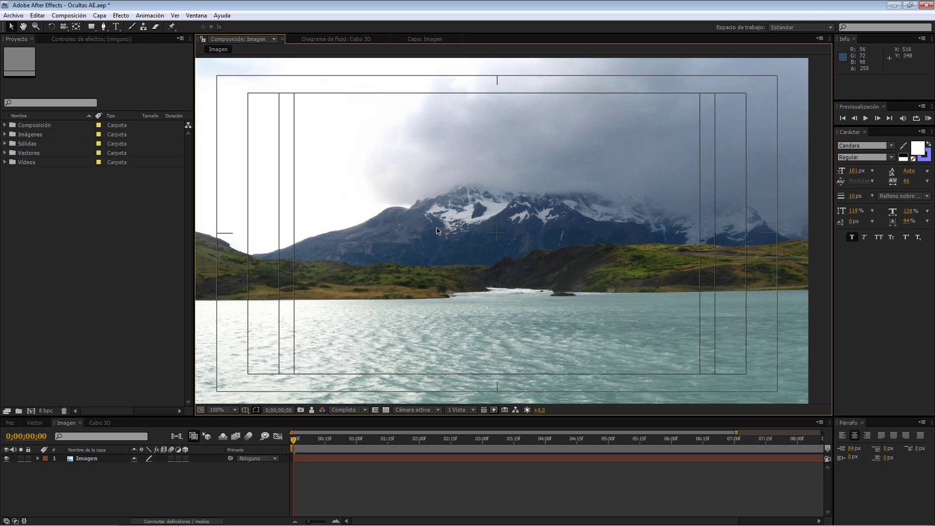
Step: Replace the safe margins with the proportional grid and overlay the standard grid on the Imagen composition
click(245, 410)
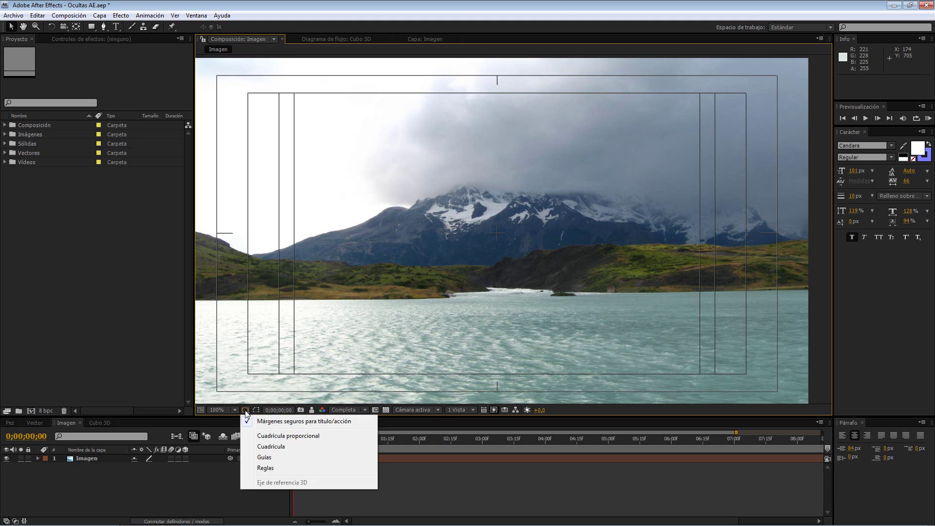
click(262, 435)
click(246, 410)
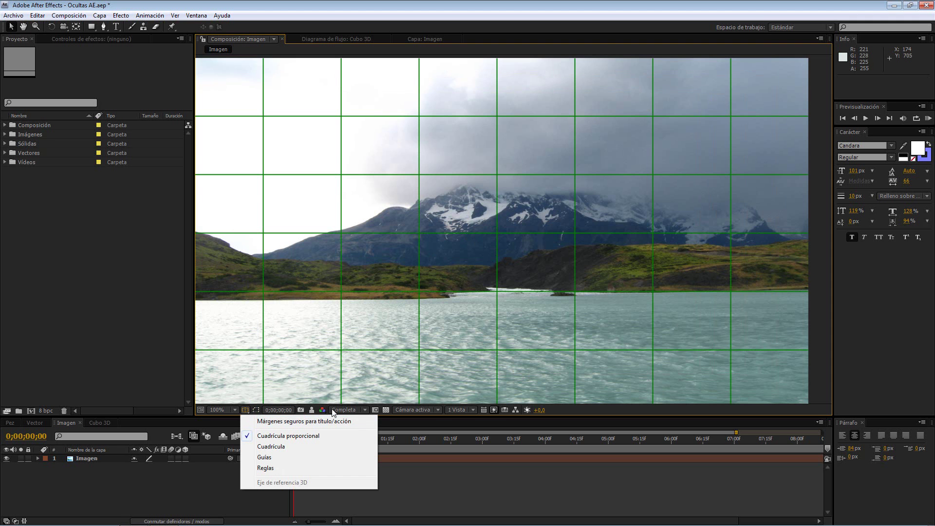
click(297, 446)
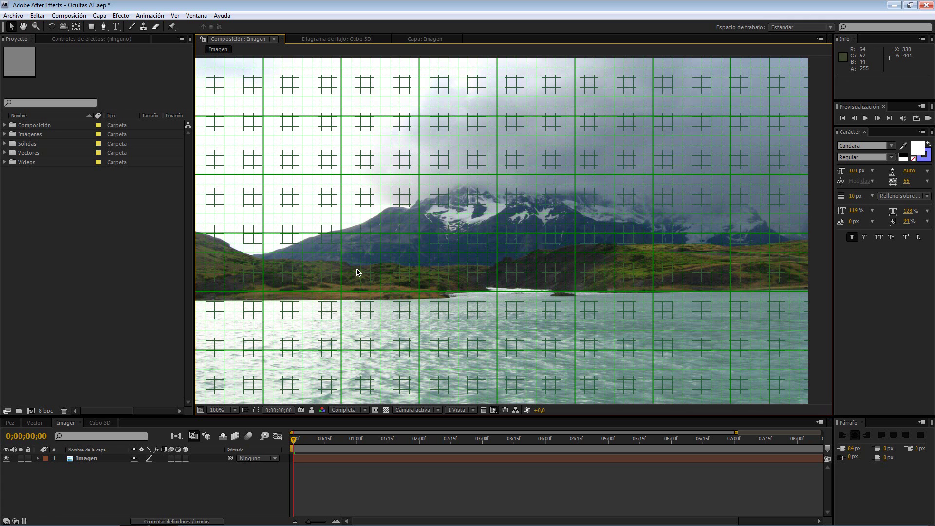
Step: Turn off both the proportional grid and the standard grid over the Imagen composition
click(245, 410)
click(255, 435)
click(245, 409)
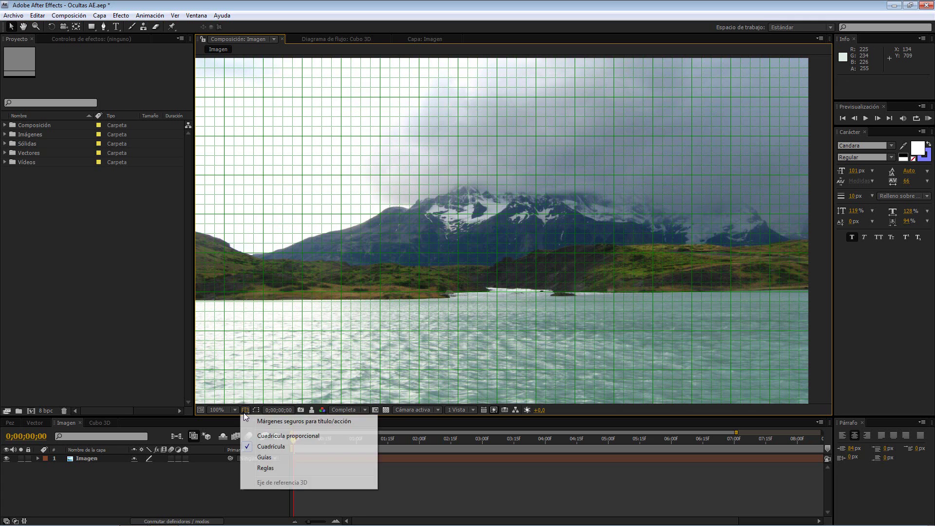
click(263, 445)
Step: Show the guides and rulers on the Imagen composition and move the ruler origin inward from the image's upper-left corner
click(245, 409)
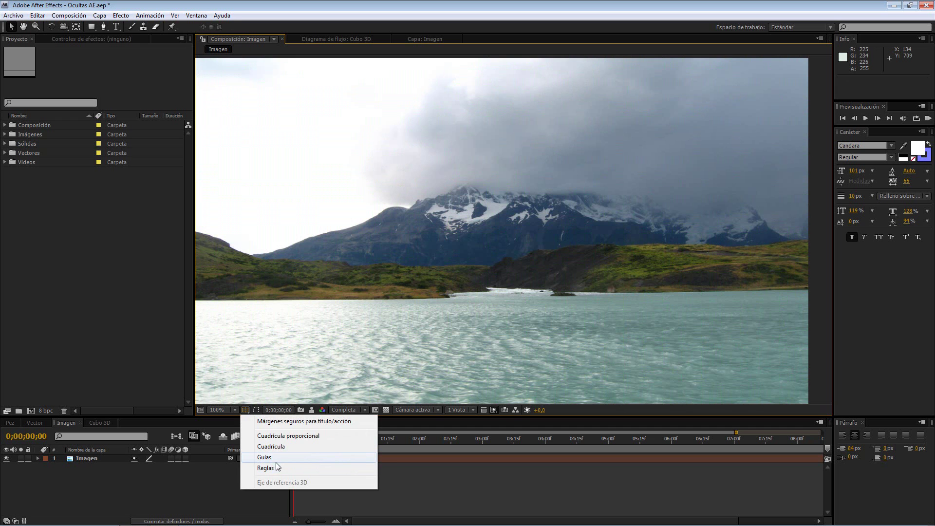
click(278, 460)
click(245, 410)
click(266, 468)
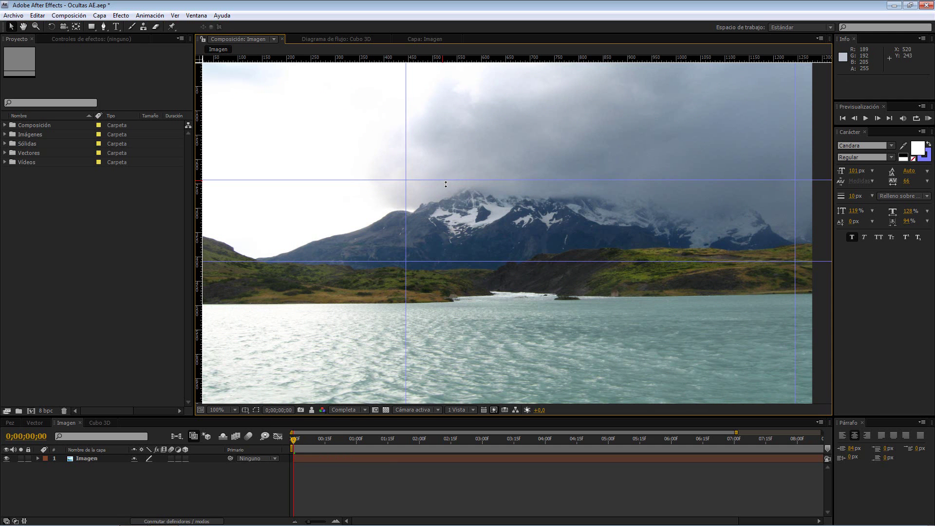
drag(200, 59, 223, 85)
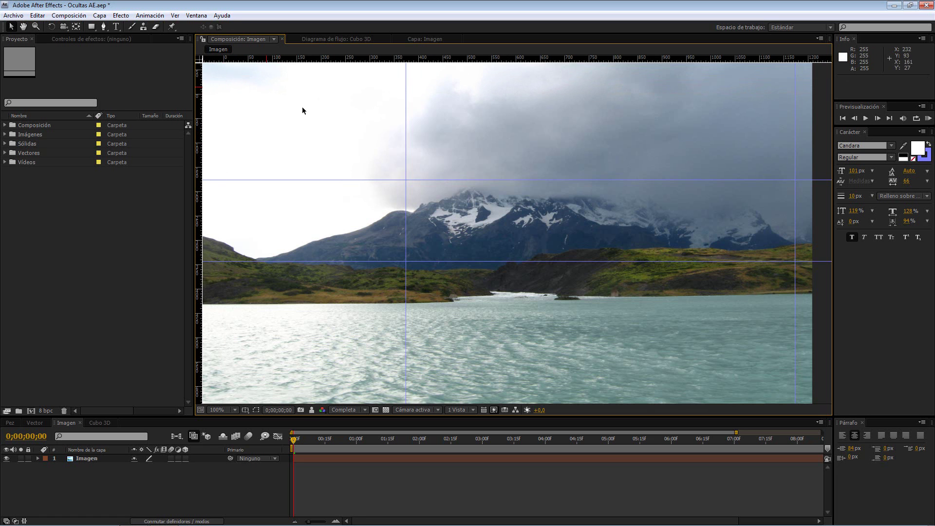
Step: Add a vertical guide at position 748 over the Imagen composition, and hide the guides and rulers
drag(204, 162, 553, 200)
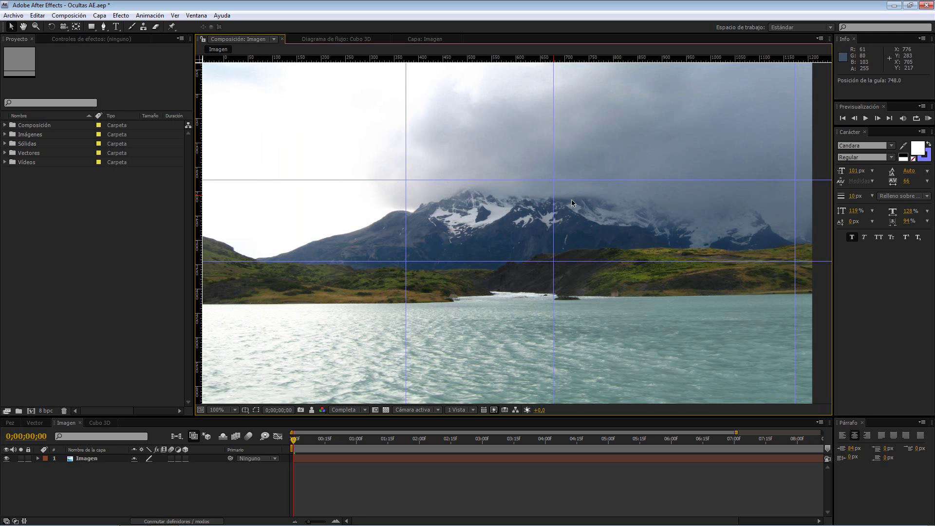
click(245, 410)
click(262, 457)
click(243, 410)
click(265, 468)
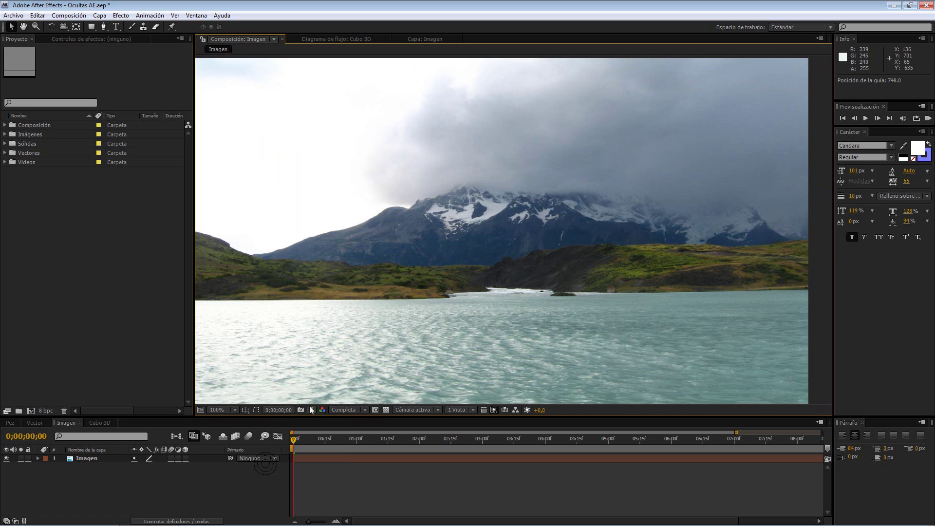
Step: Draw a rectangular mask around the snowy mountain peaks on the Imagen layer and hide its outline
click(326, 254)
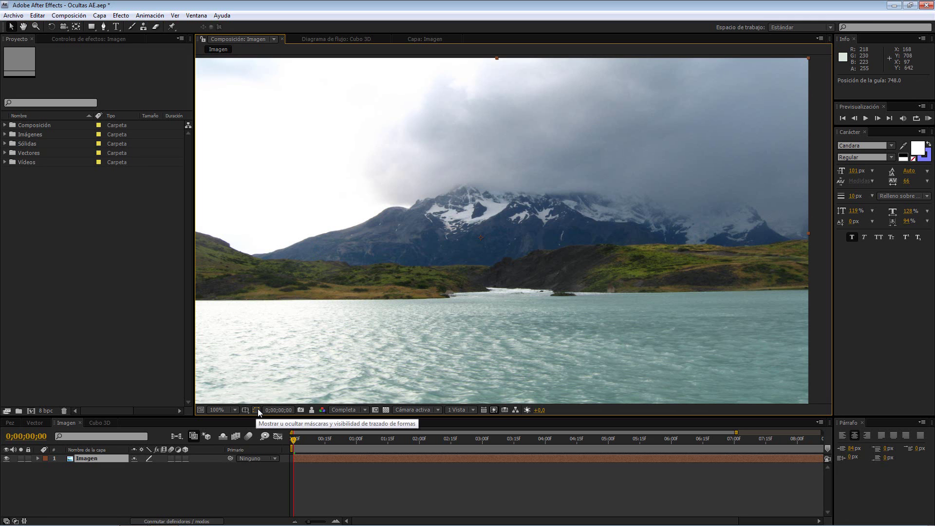
click(92, 26)
mouse_move(353, 155)
mouse_down()
mouse_move(412, 190)
mouse_move(598, 265)
mouse_move(669, 263)
mouse_up()
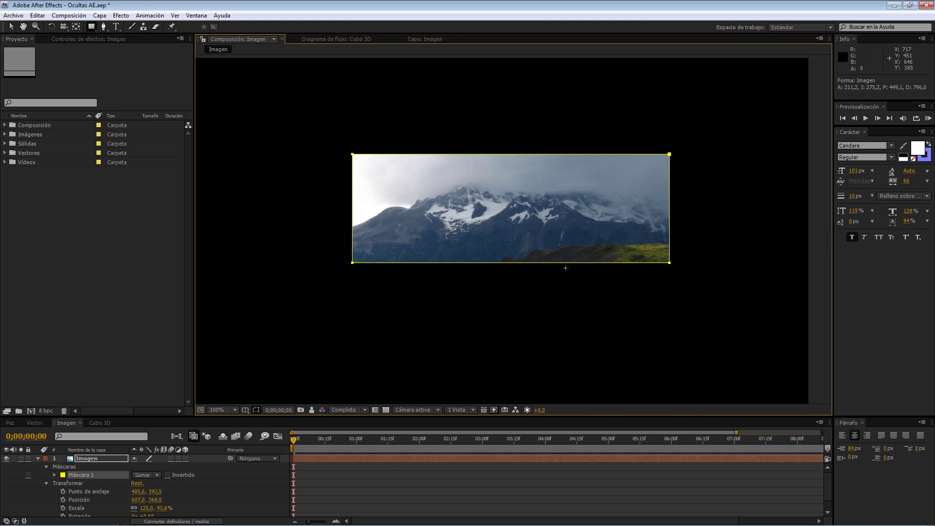
click(257, 410)
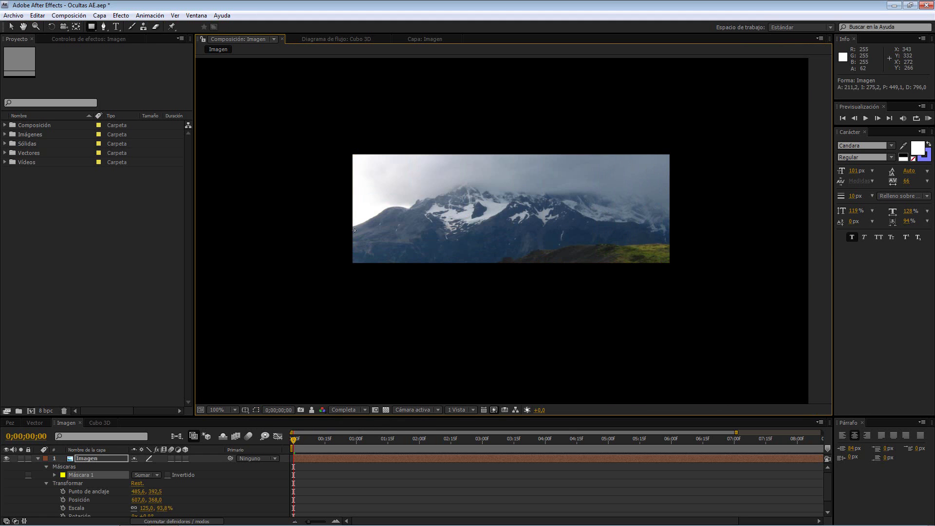
Step: Shift the image behind its mask with the Pan Behind tool and undo that shift
click(76, 26)
mouse_move(457, 194)
mouse_down()
mouse_move(515, 175)
mouse_move(451, 199)
mouse_up()
key(ctrl+z)
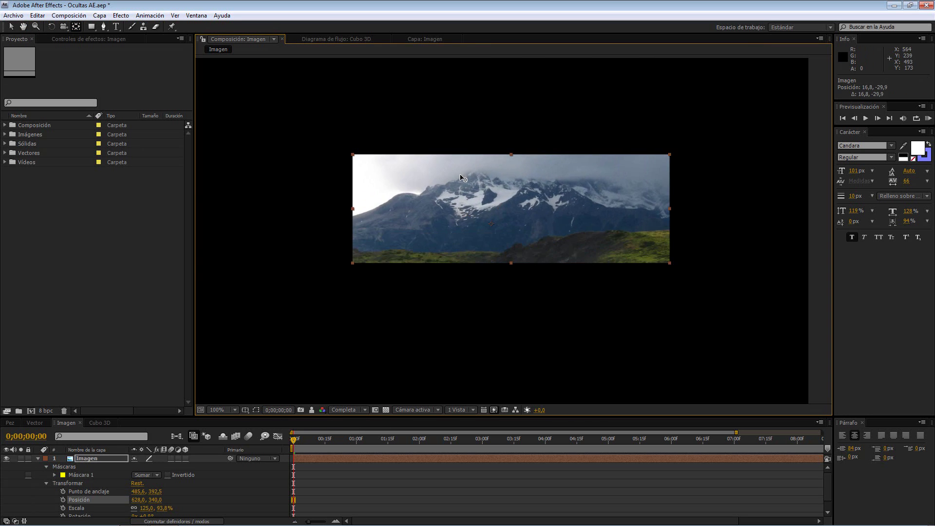
key(ctrl+z)
Step: Show the mask outline, undo back past the mask and the last new guide, and collapse the Imagen layer's properties
click(255, 409)
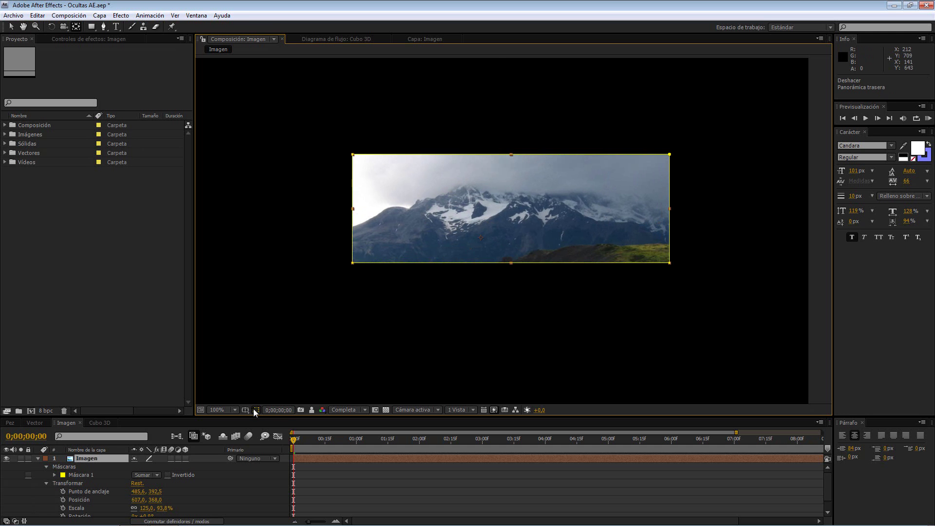
key(ctrl+z)
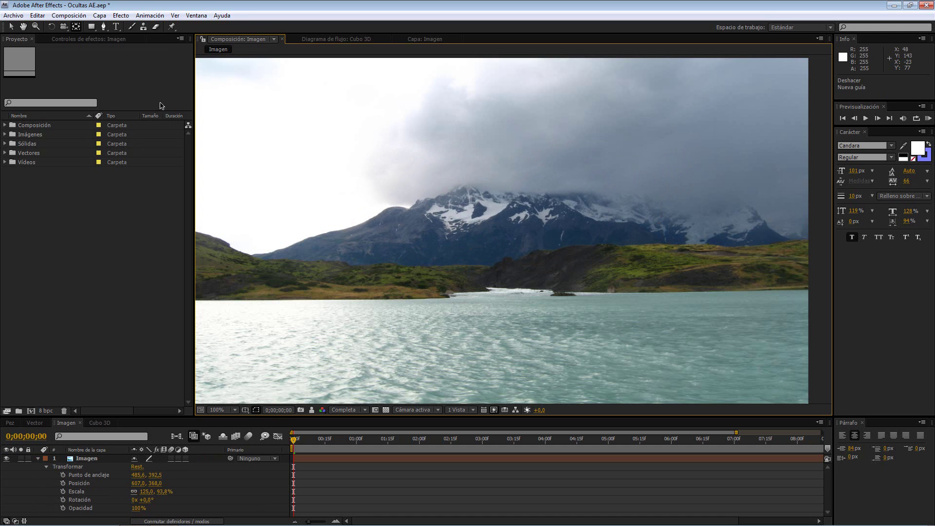
click(38, 458)
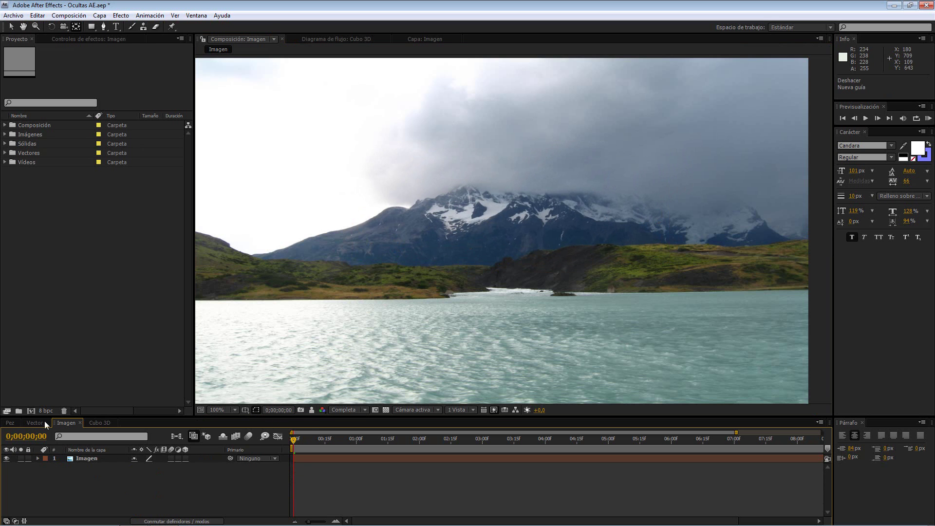
Step: Switch to the Pez composition at 100% magnification and go to time 350, that is 0;00;04;20
click(12, 423)
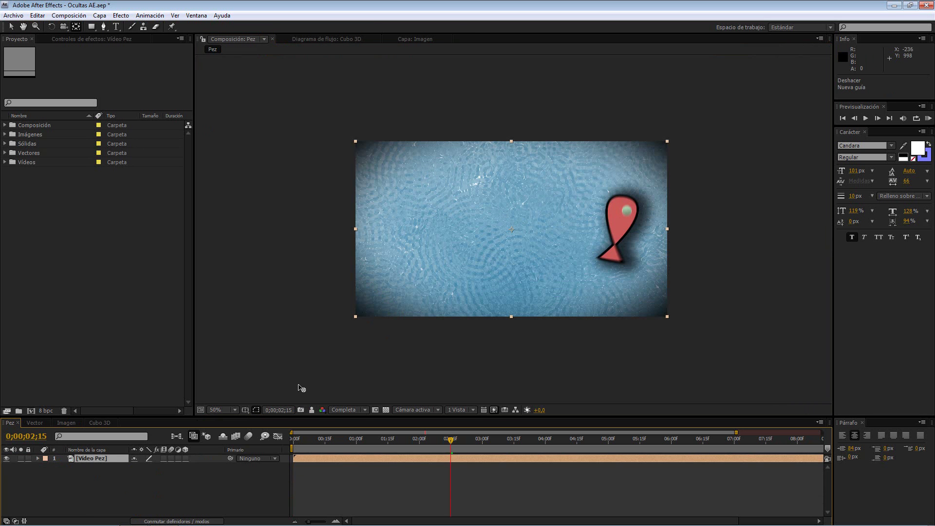
key(period)
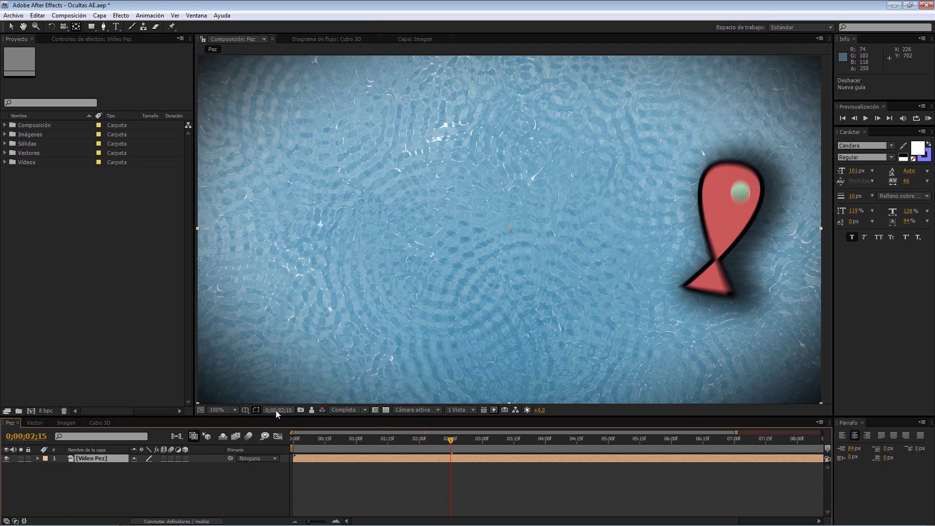
click(276, 411)
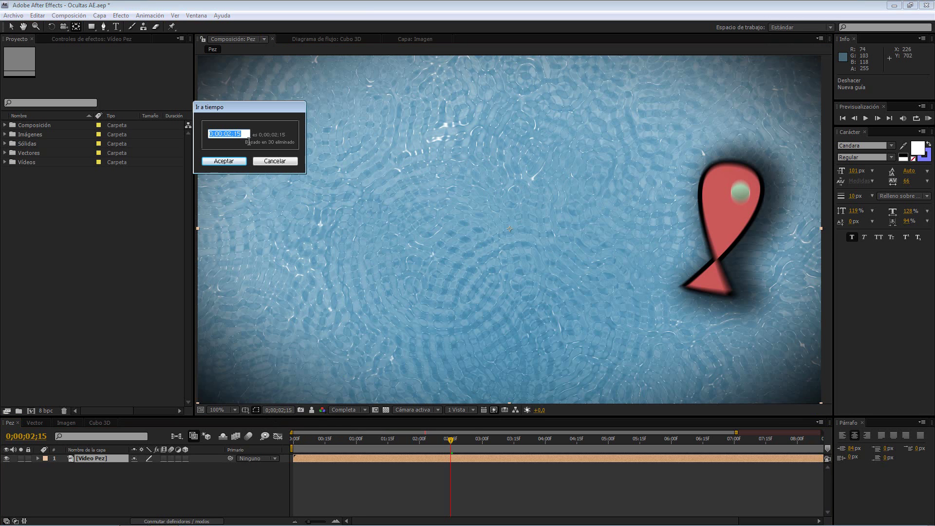
text(350)
key(Return)
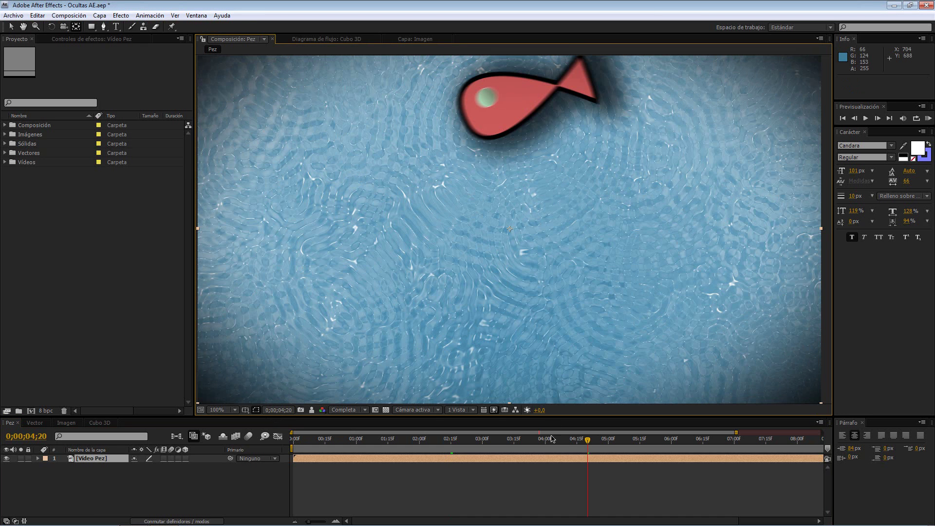
Step: Move the Pez composition's current time to 0;00;04;04 and open the Go to Time dialog
mouse_move(562, 440)
mouse_down()
mouse_move(539, 445)
mouse_move(553, 446)
mouse_up()
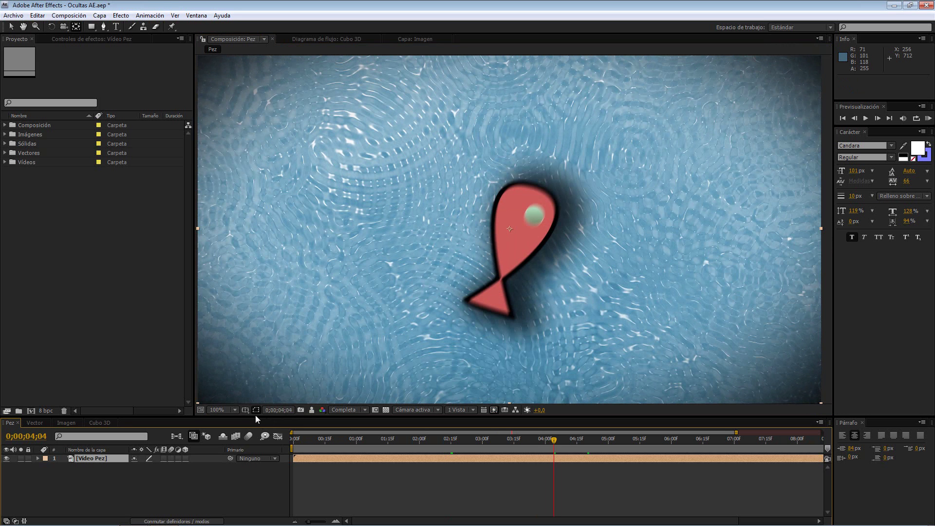
click(43, 436)
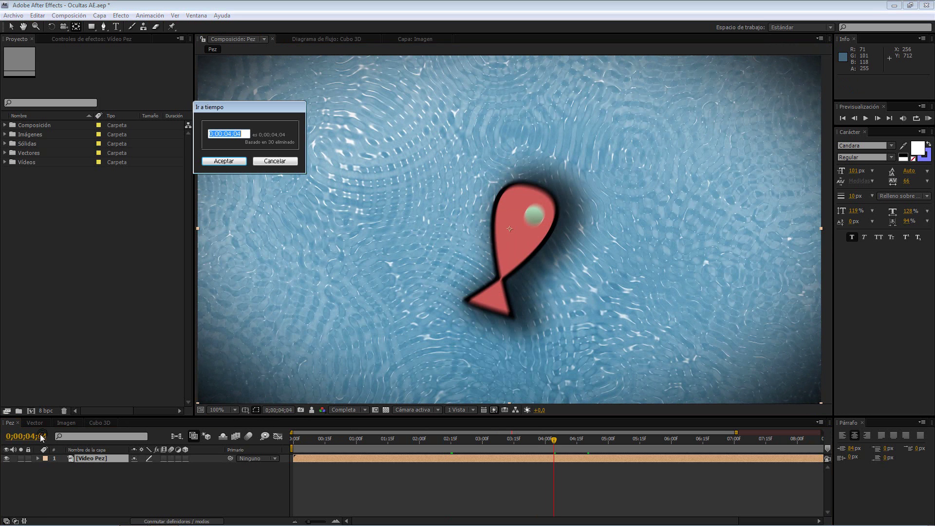
Step: Dismiss the go-to-time dialog and take a snapshot of the Pez composition at 0;00;02;15
click(282, 163)
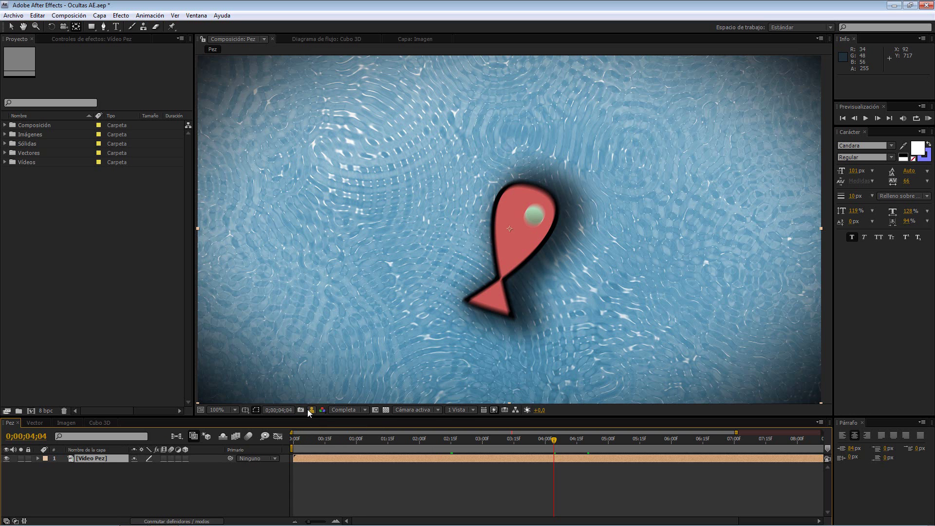
drag(331, 439, 432, 434)
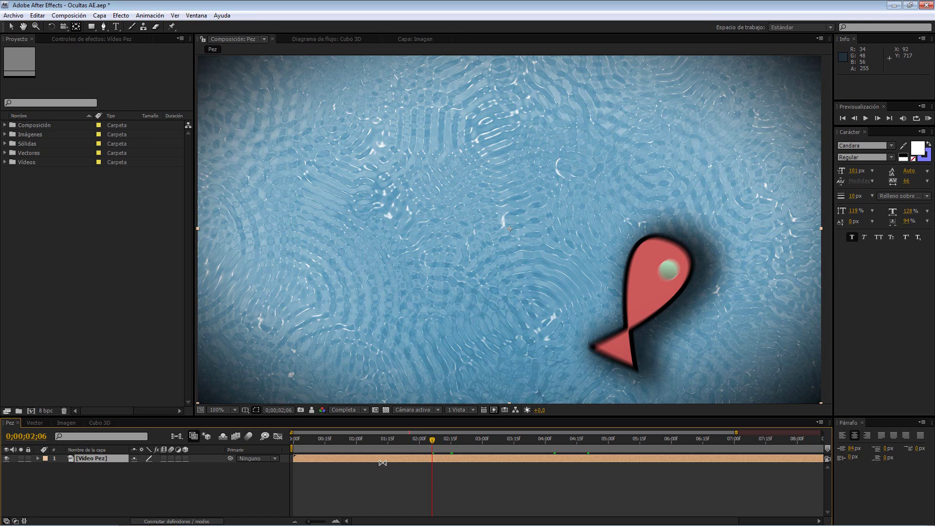
click(447, 441)
drag(447, 440, 449, 441)
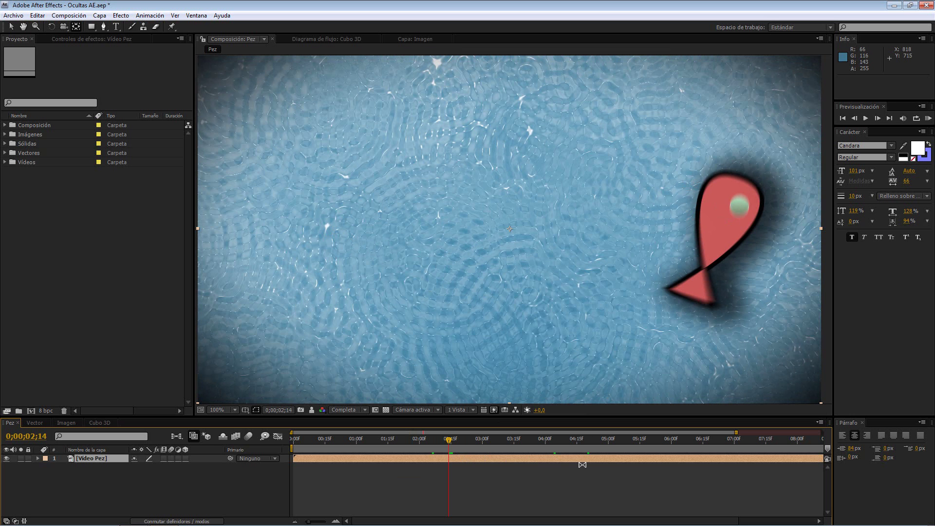
drag(628, 438, 450, 438)
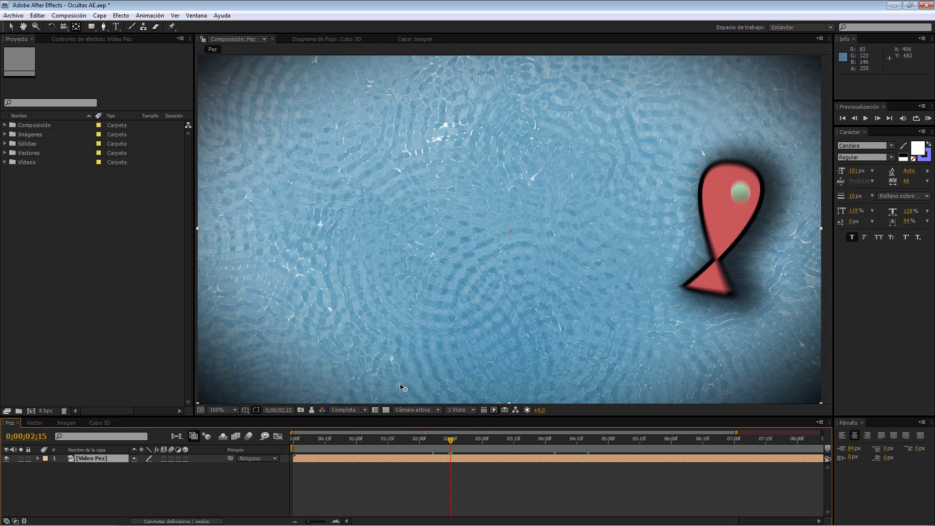
click(300, 410)
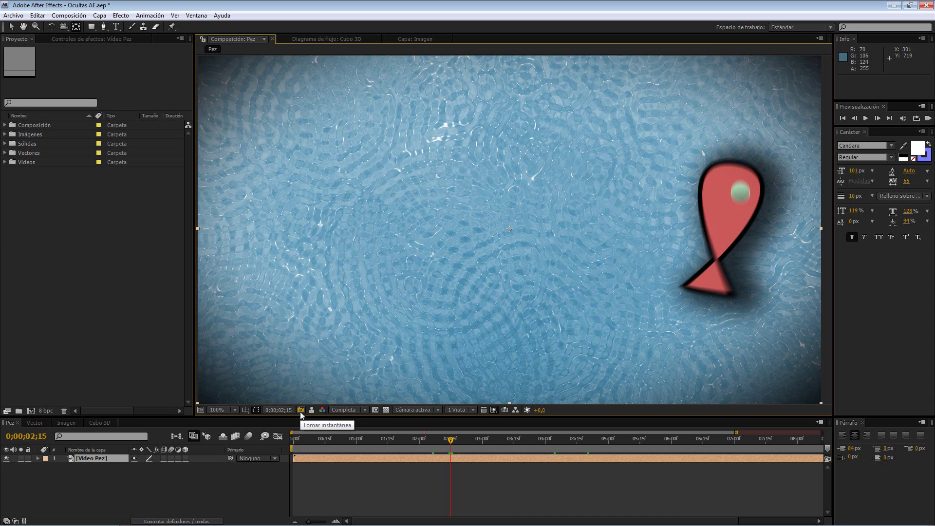
Step: Compare the Pez frame at 0;00;06;05 with the stored snapshot by showing the snapshot repeatedly
drag(450, 439, 679, 390)
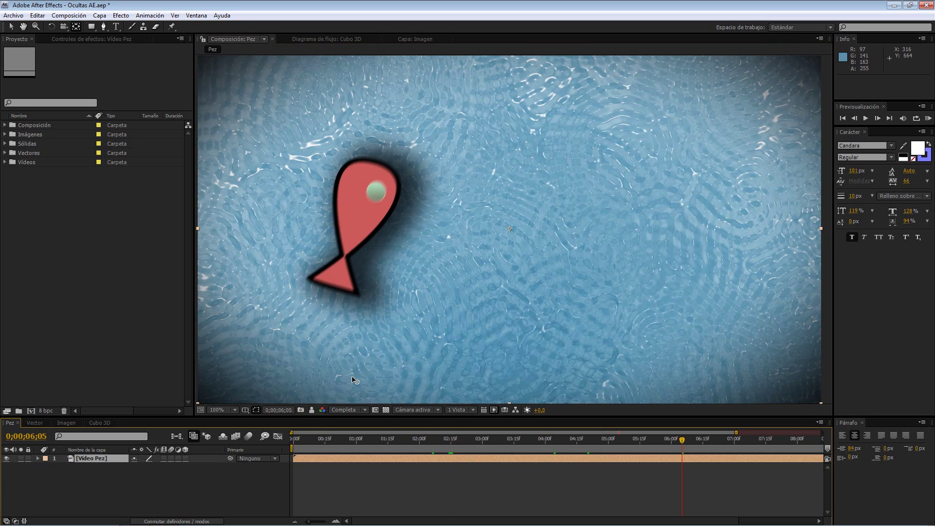
click(313, 412)
click(313, 411)
click(313, 412)
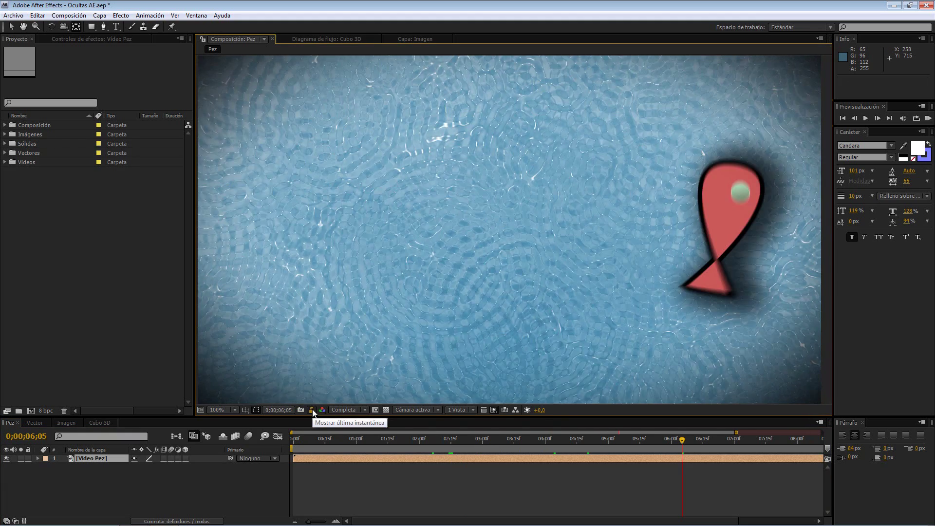
click(311, 409)
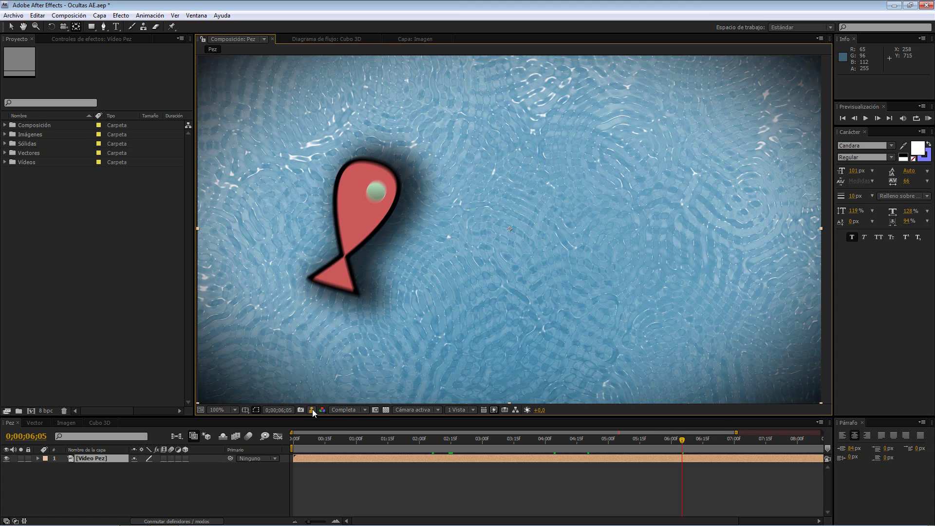
click(312, 409)
Step: Show the stored snapshot over the Imagen composition to compare the two images
click(63, 423)
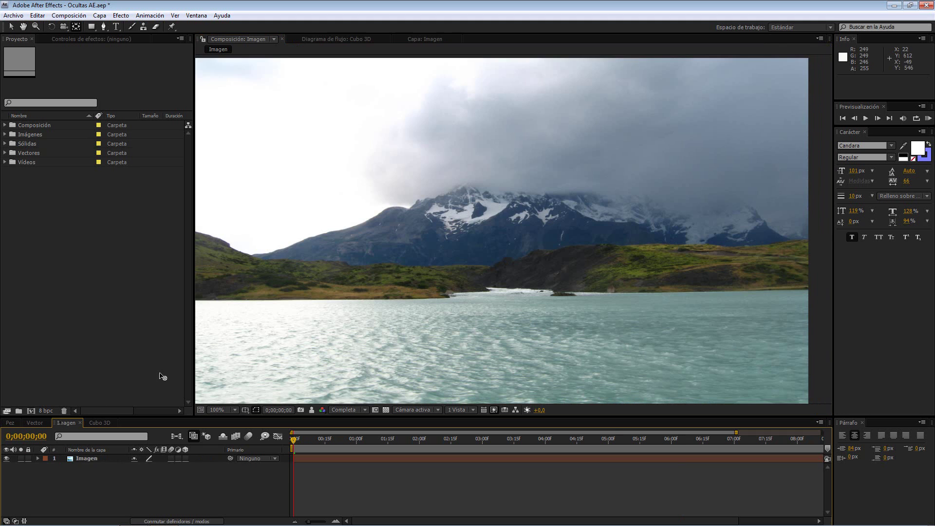
click(307, 409)
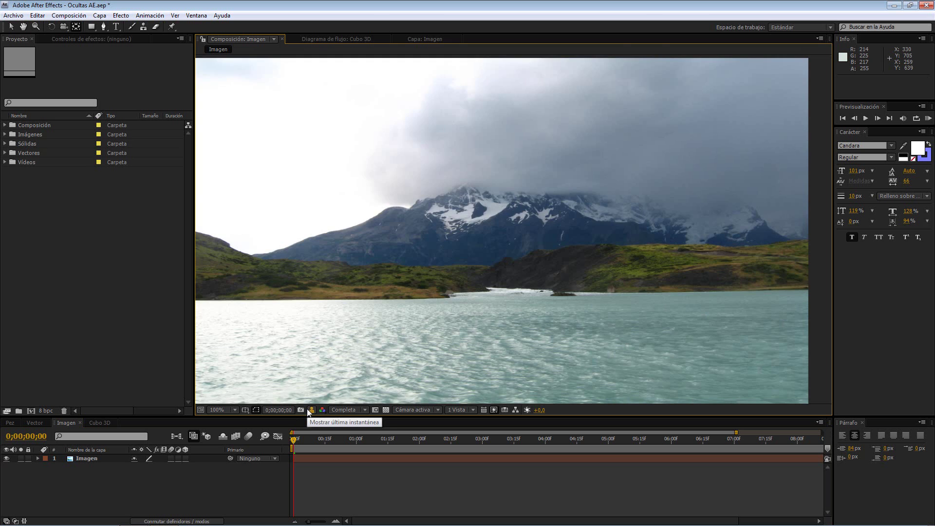
click(307, 409)
click(307, 409)
Step: View the Pez composition in the Rojo, Azul and RGB Recto channels and return it to RGB
click(10, 423)
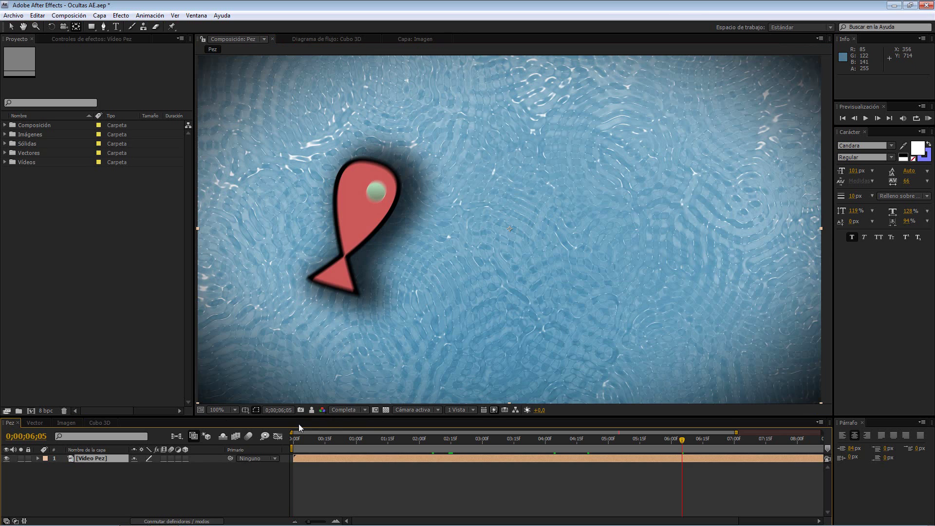
click(322, 409)
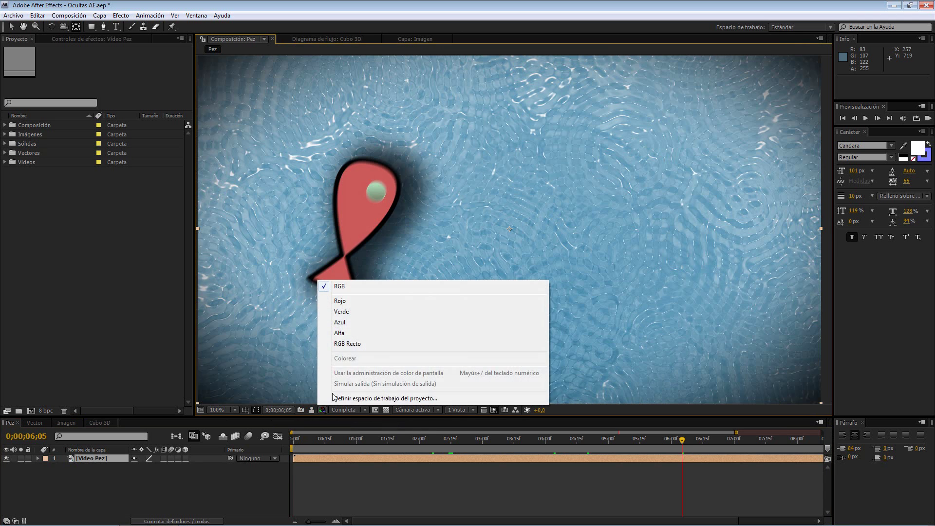
click(369, 301)
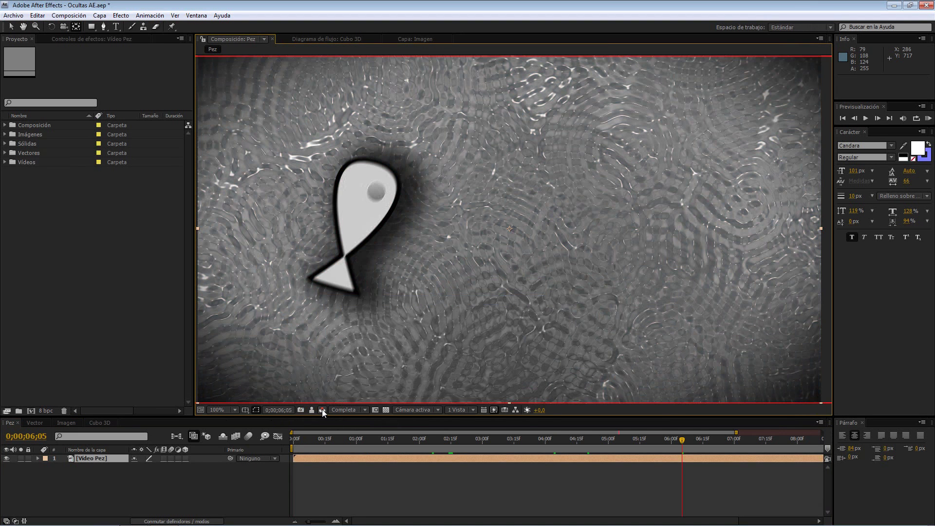
click(322, 409)
click(370, 321)
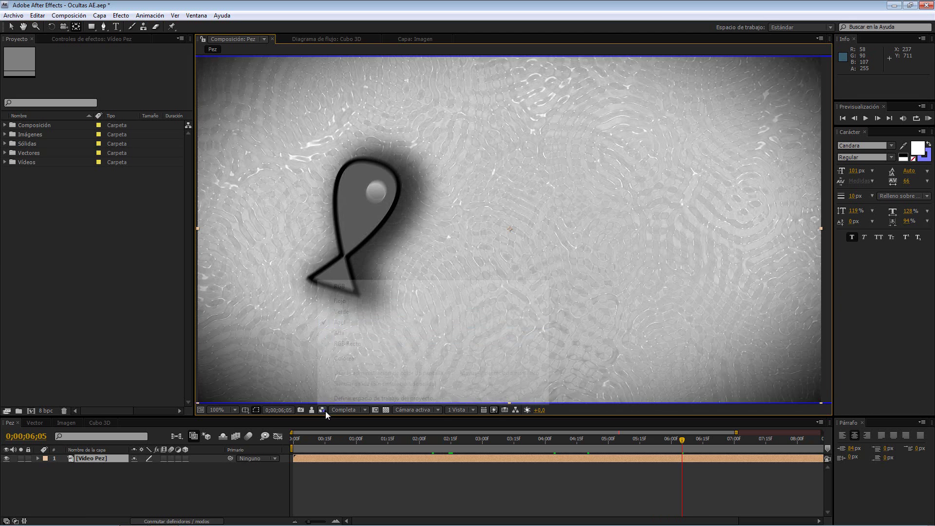
click(325, 410)
click(360, 343)
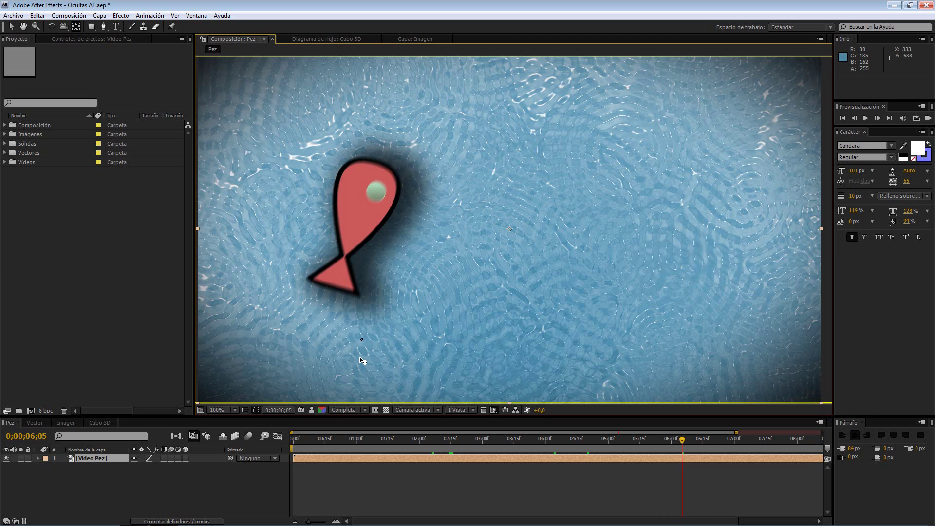
click(321, 408)
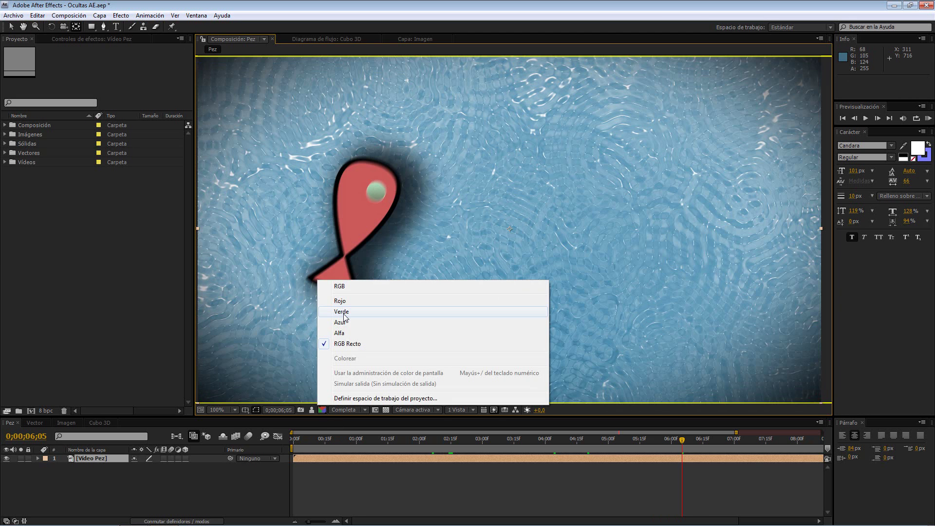
click(355, 288)
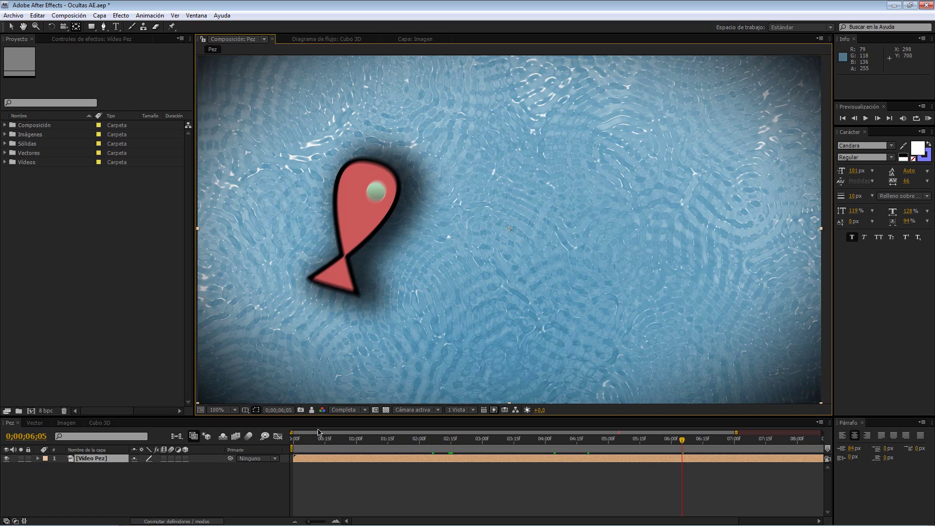
click(322, 409)
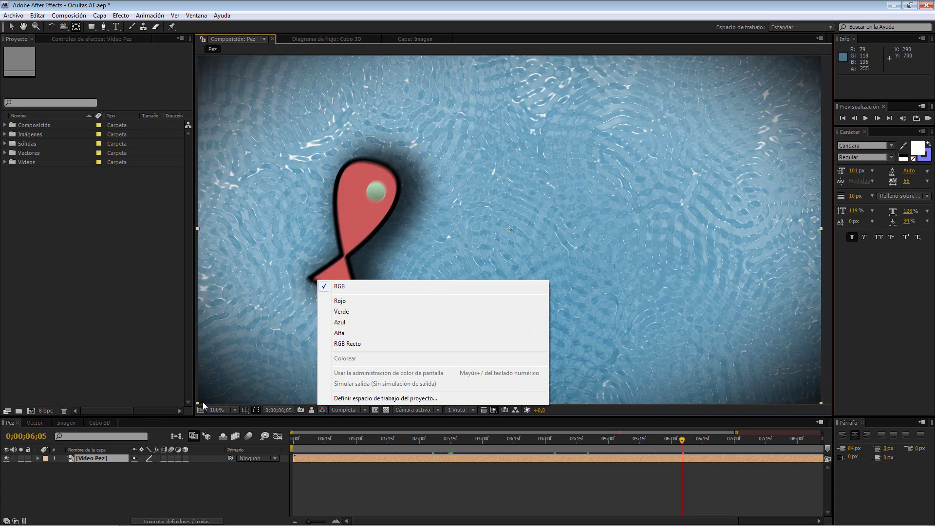
Step: Inspect the Alfa channel of the Vector composition and return its display to RGB
click(37, 422)
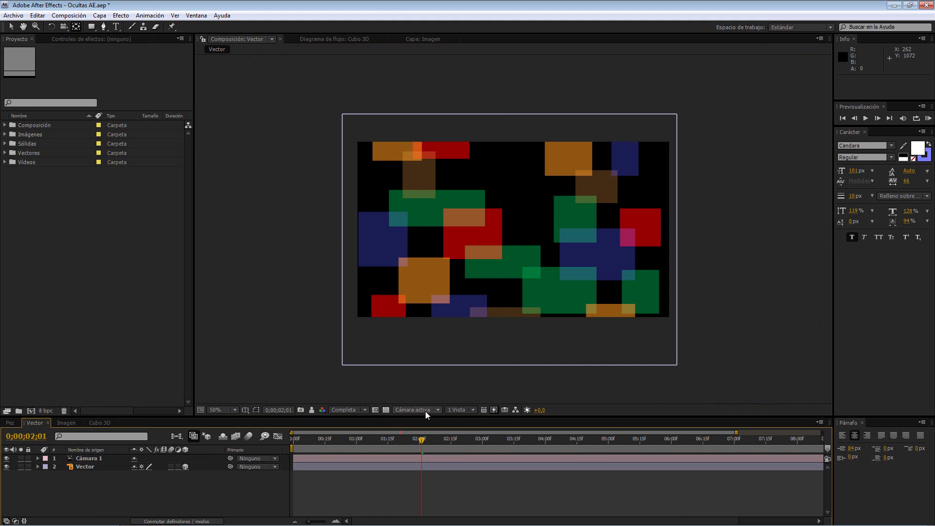
click(322, 410)
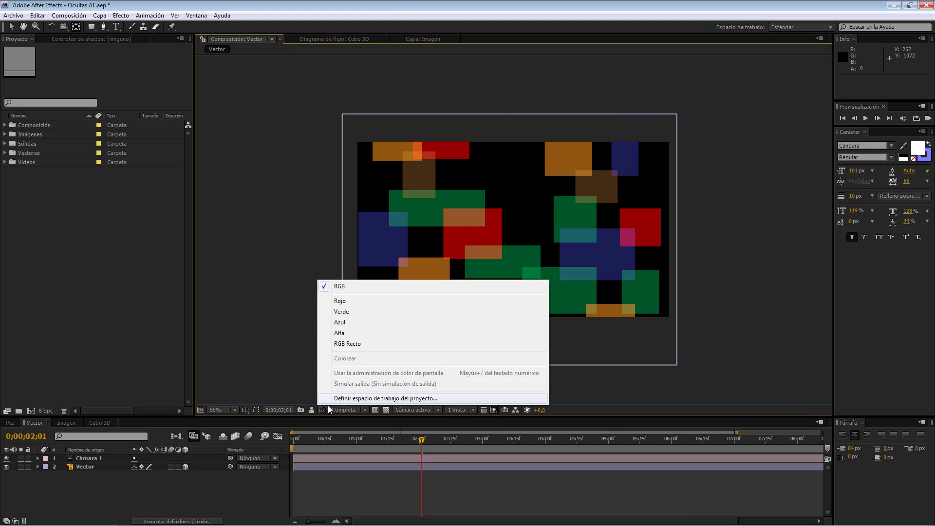
click(348, 334)
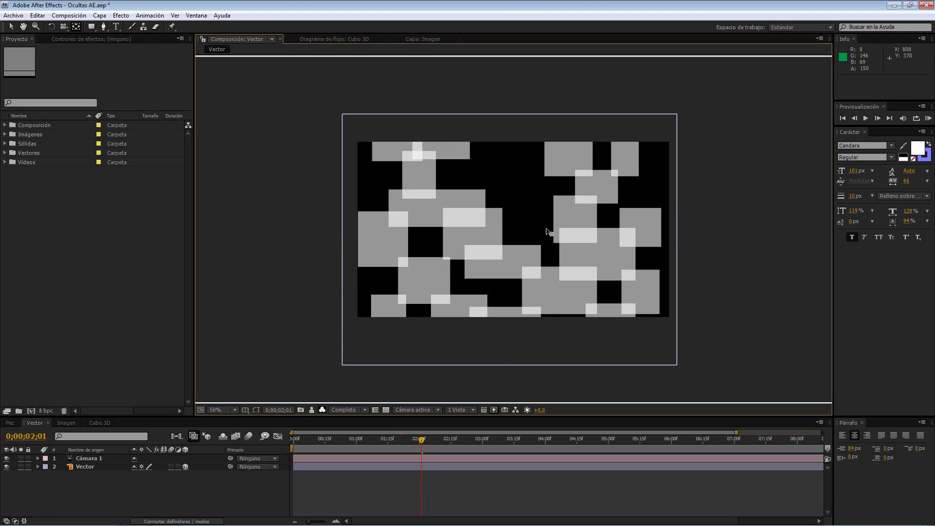
click(322, 410)
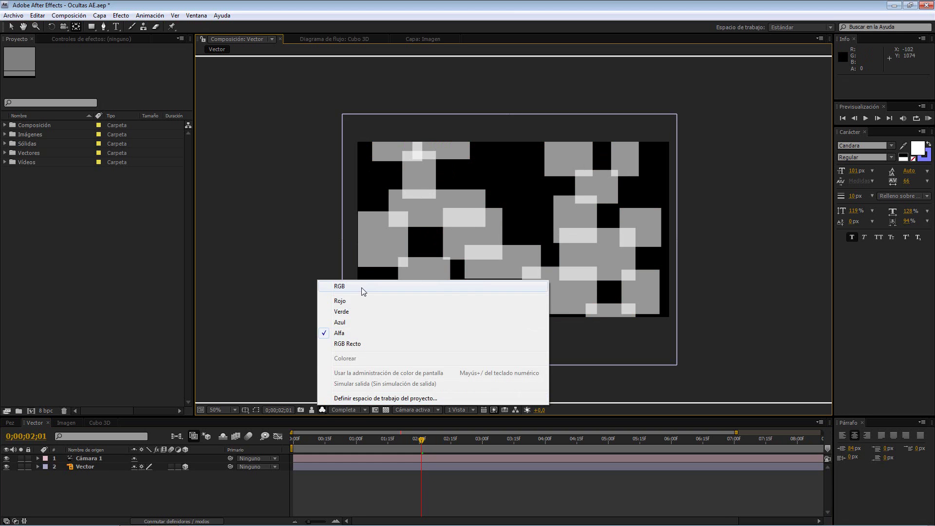
click(362, 287)
Step: Preview the Pez composition at Cuarto resolution at 0;00;02;16 and restore the resolution to Completa
click(7, 425)
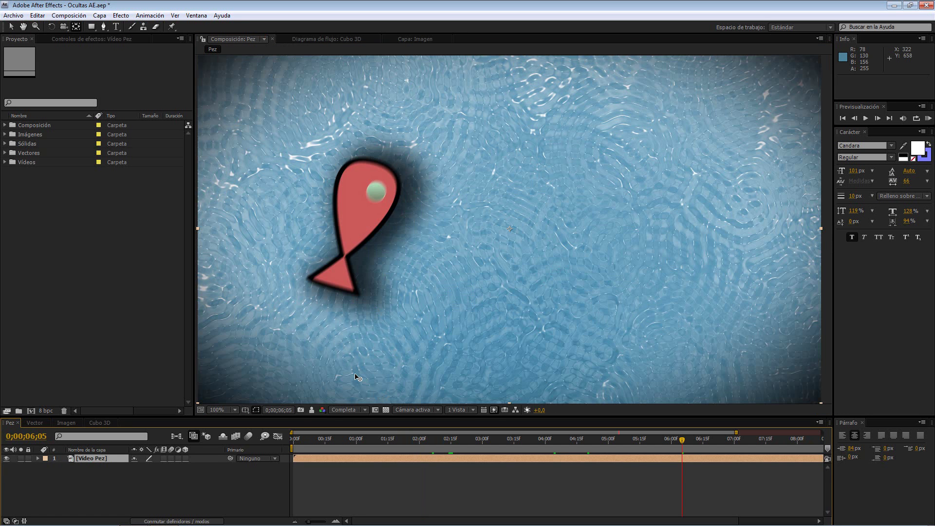
click(358, 410)
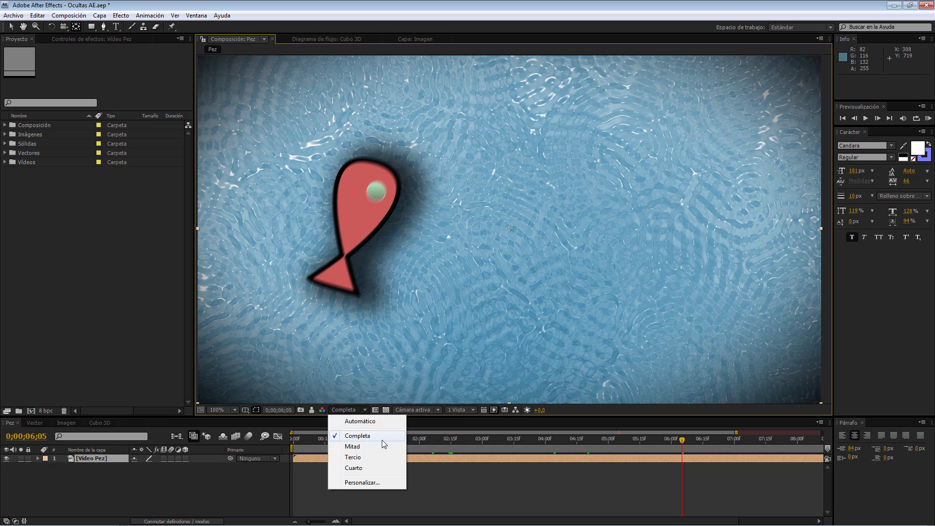
click(361, 467)
drag(314, 449, 453, 429)
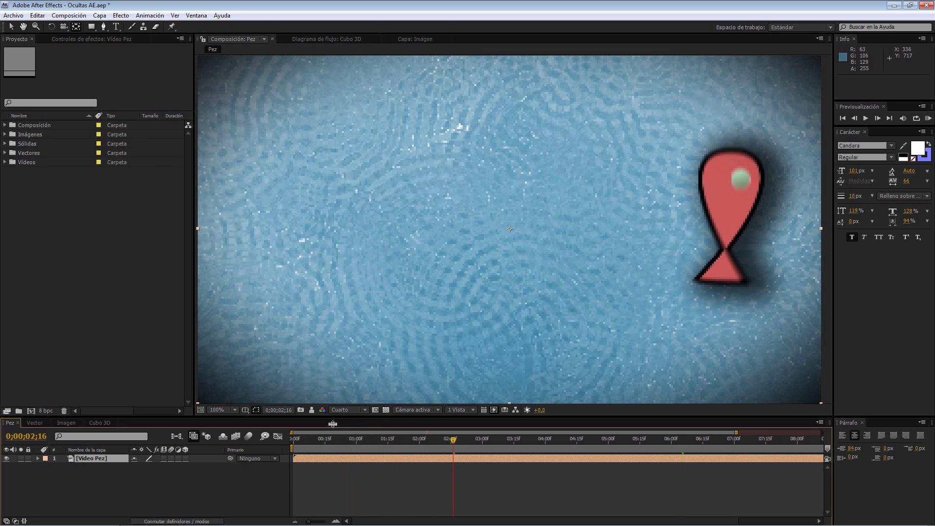
click(347, 410)
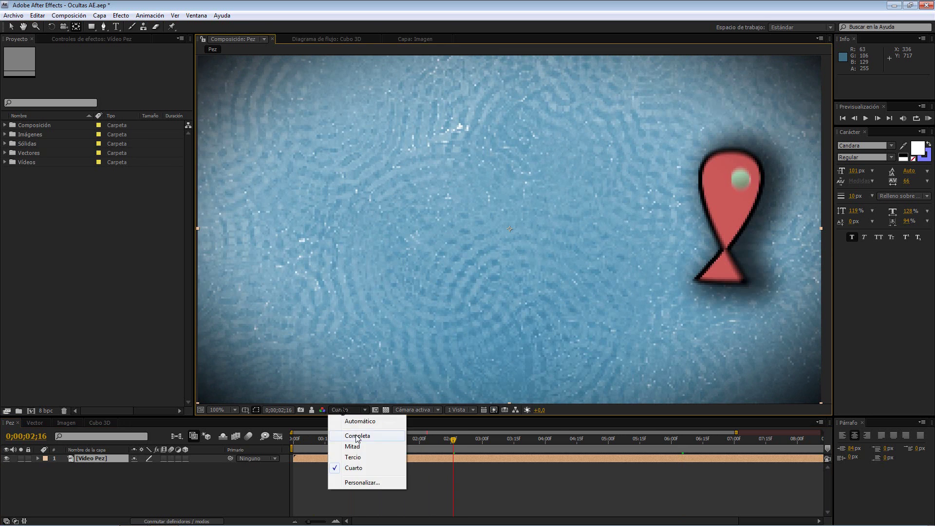
click(357, 436)
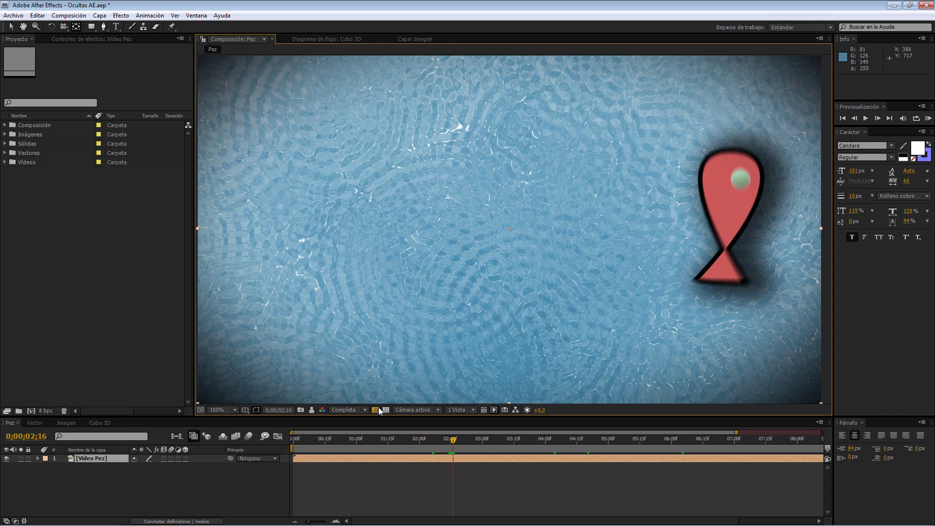
Step: Turn on the region of interest for the Pez composition at 0;00;02;17
drag(378, 431, 454, 440)
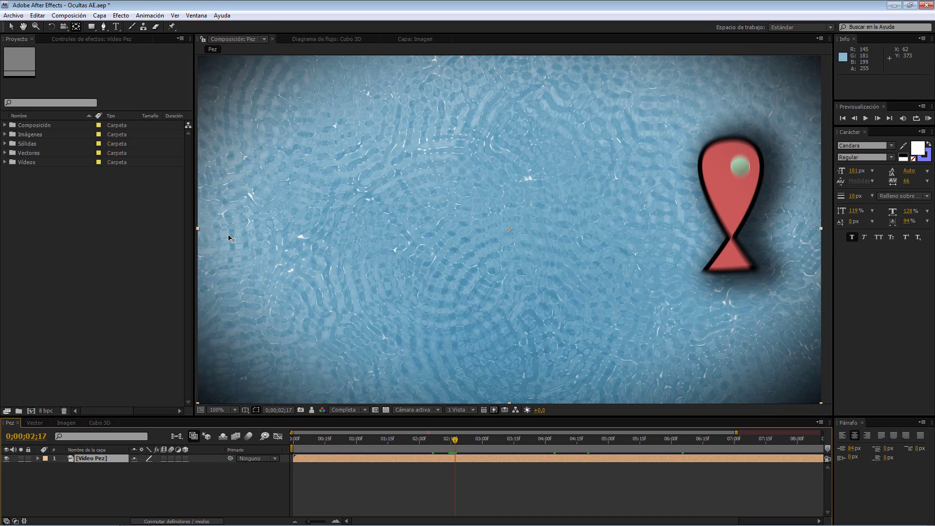
click(376, 410)
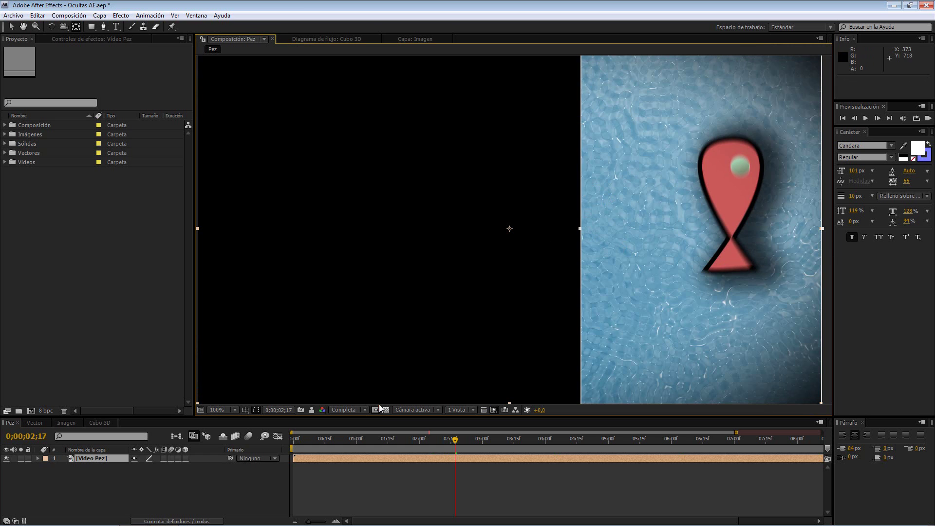
Step: Resize the region of interest around the fish to span 982 to 1280 px horizontally and 0 to 720 px vertically, and preview it at 0;00;02;15
key(comma)
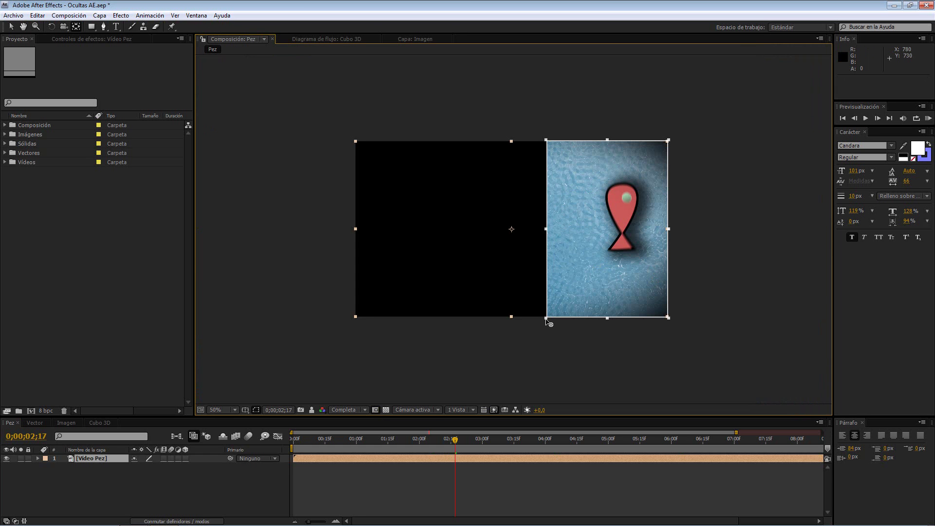
click(11, 27)
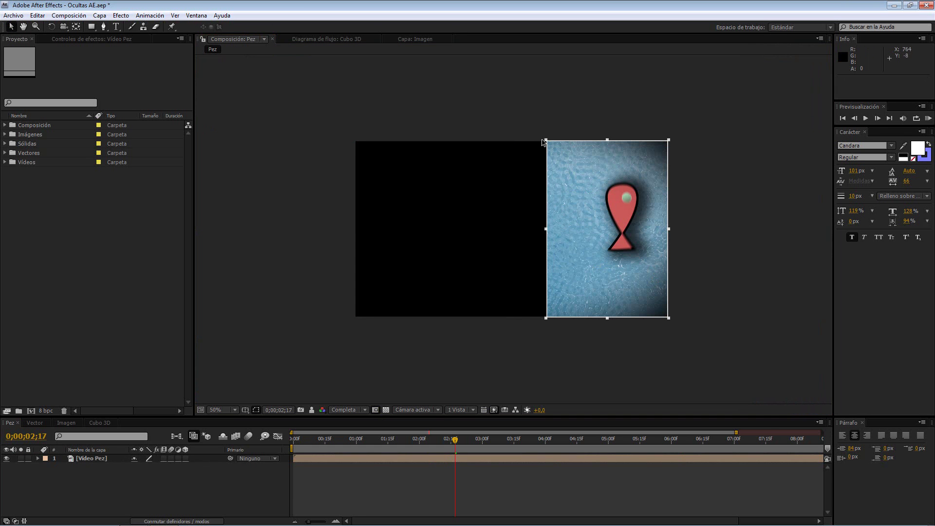
drag(546, 141, 409, 151)
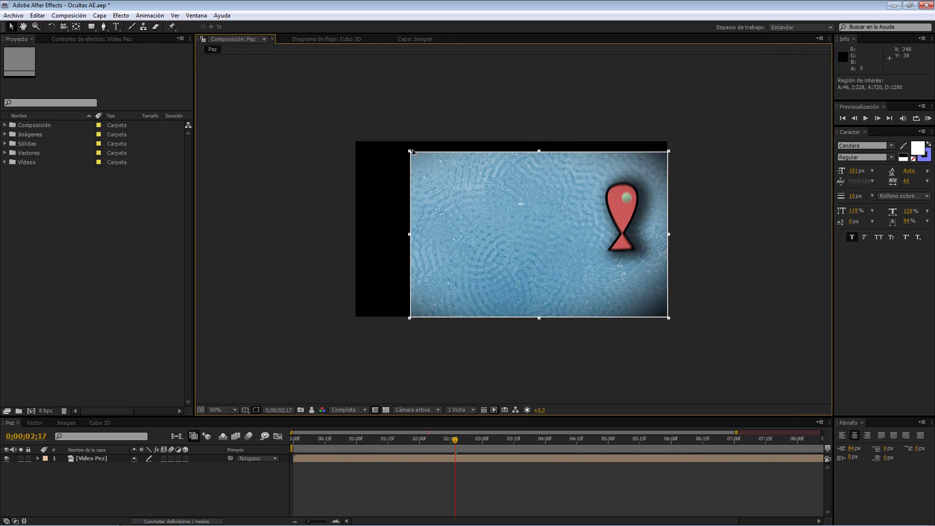
mouse_move(670, 237)
mouse_down()
mouse_move(558, 237)
mouse_move(672, 231)
mouse_up()
drag(538, 153, 538, 140)
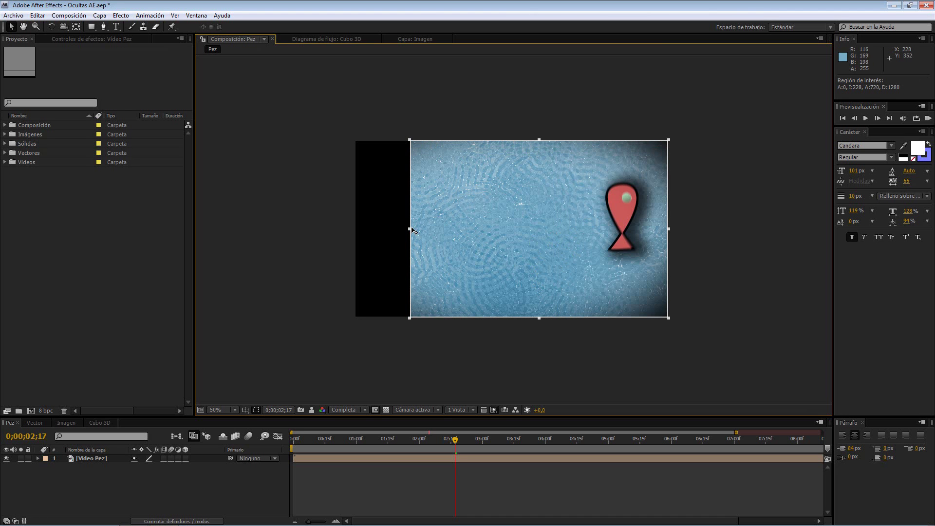
drag(410, 230, 568, 228)
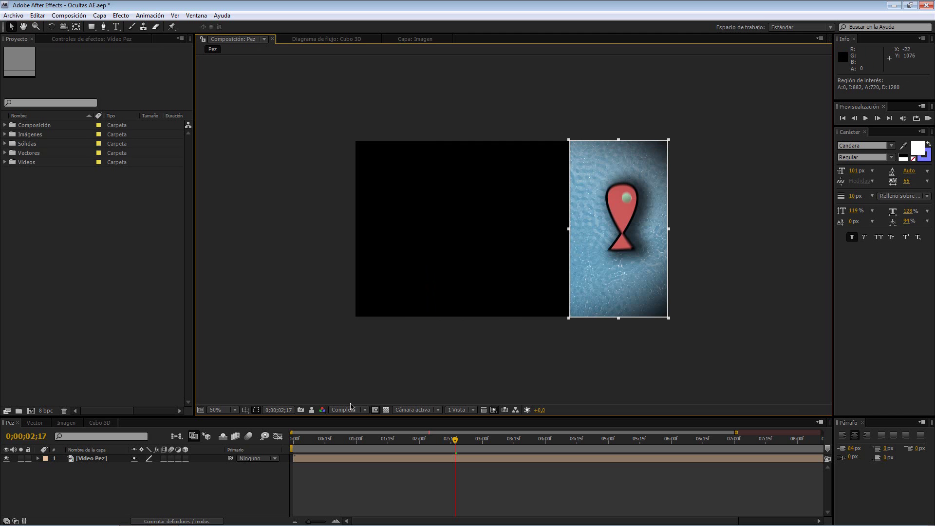
drag(339, 444, 450, 427)
key(period)
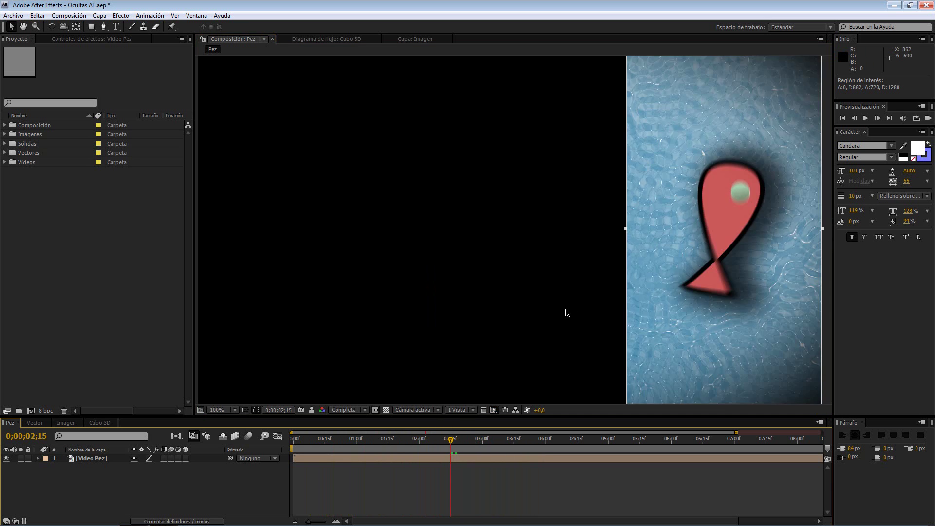
Step: Turn off the region of interest limit so the whole Pez composition is rendered
mouse_move(722, 298)
mouse_down()
mouse_move(664, 304)
mouse_move(701, 294)
mouse_move(730, 307)
mouse_up()
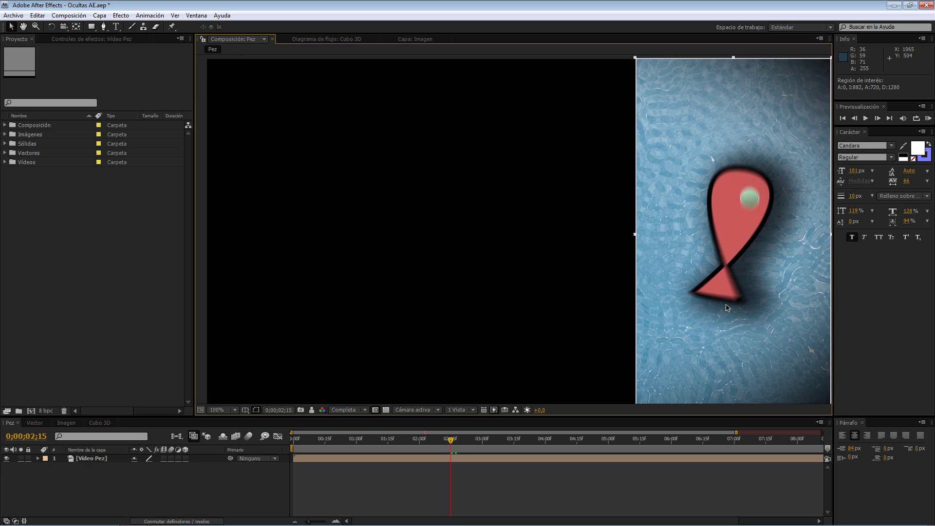
click(376, 411)
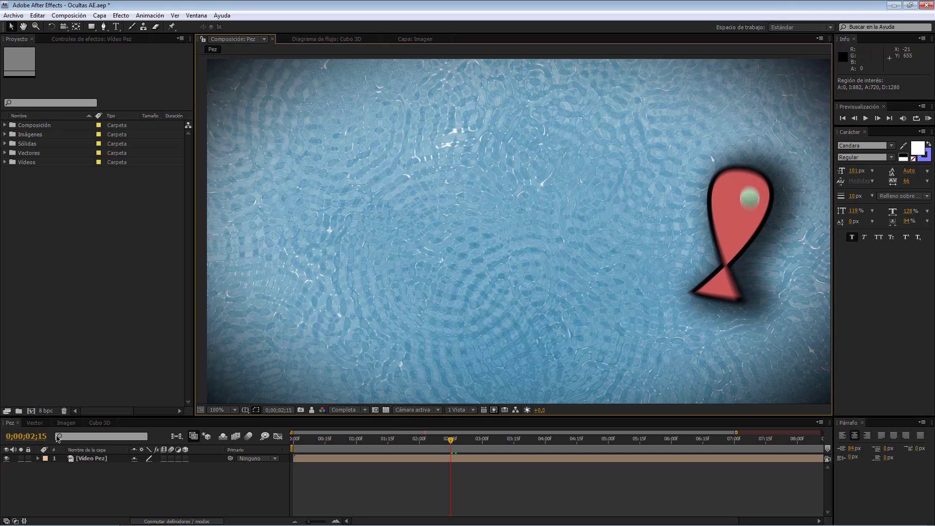
Step: Inspect the Vector composition at 100% over the transparency grid and return it to its plain background
click(39, 422)
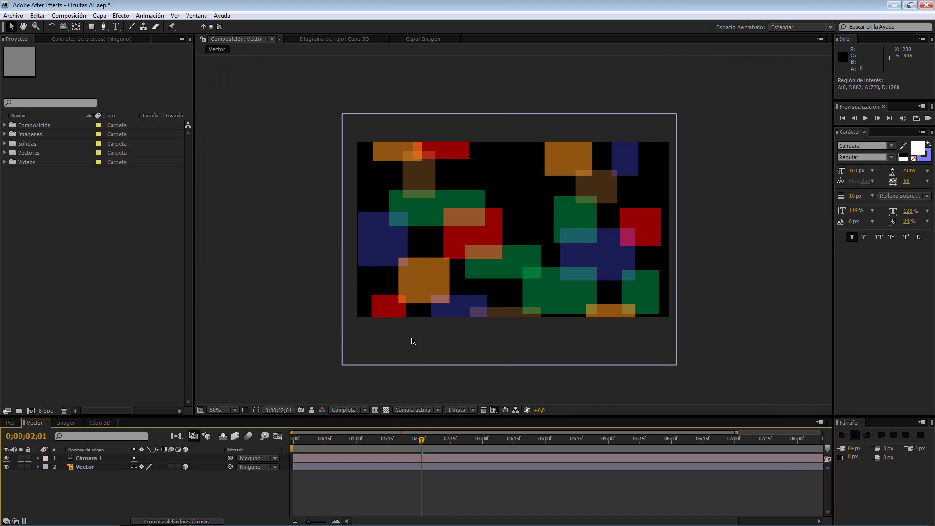
click(384, 410)
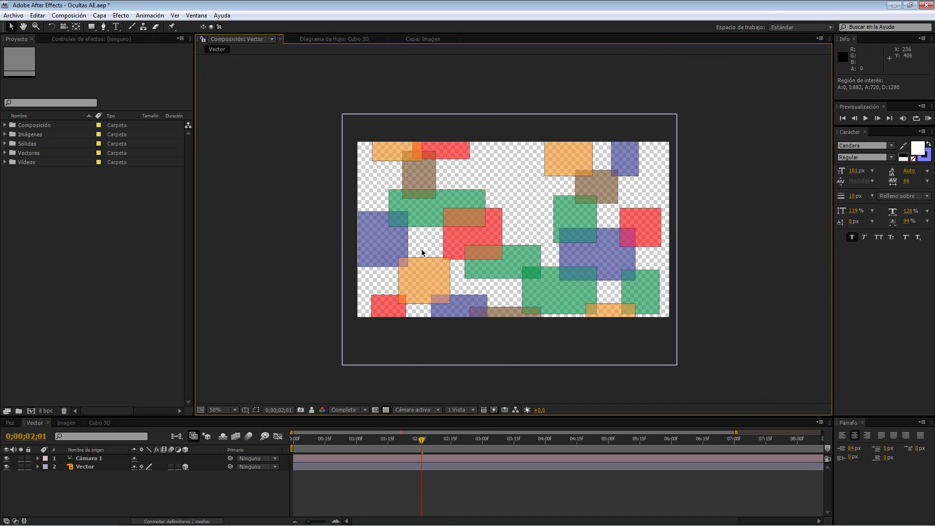
key(slash)
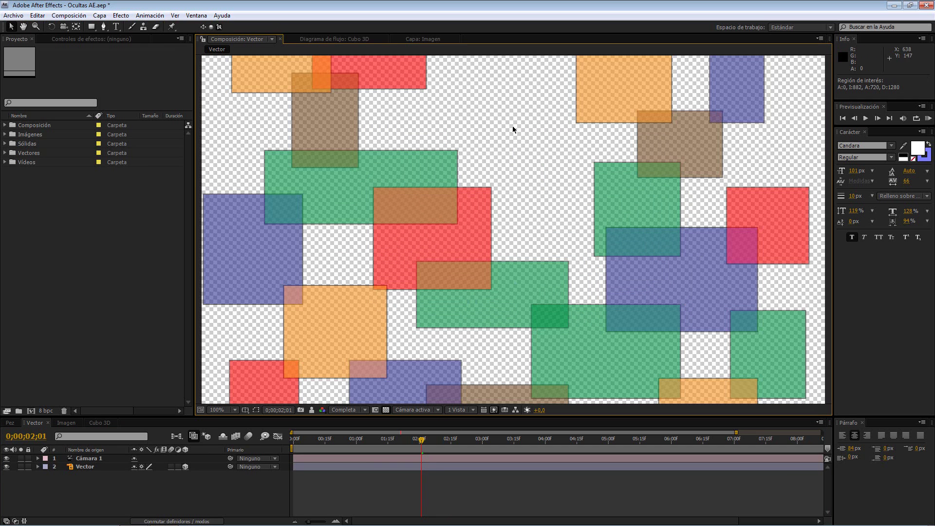
click(387, 411)
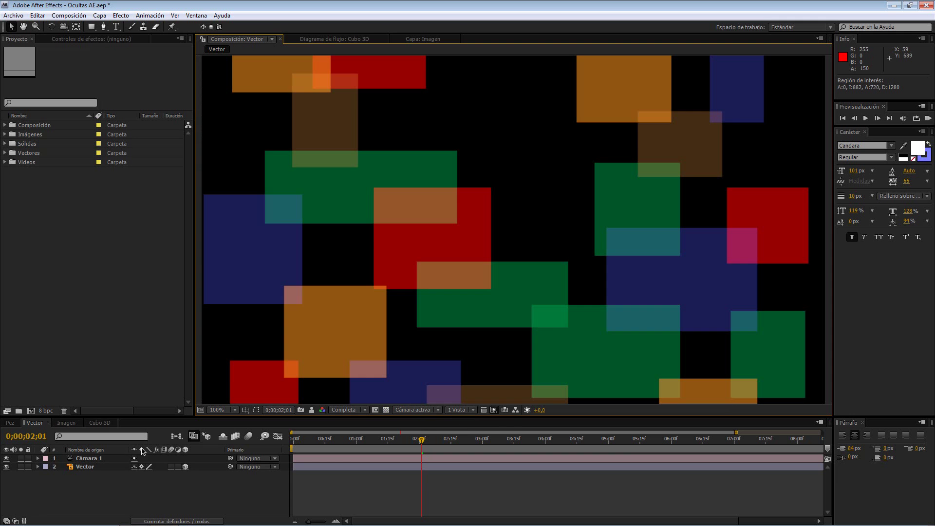
Step: Examine the Cubo 3D composition from the Superior, Derecha, Izquierda and Frente views in turn
click(103, 422)
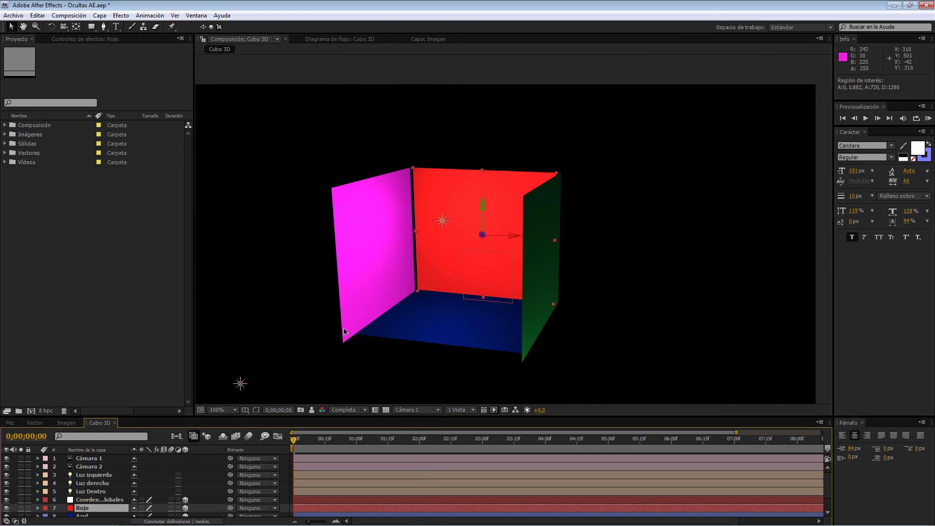
drag(371, 290, 396, 265)
click(414, 409)
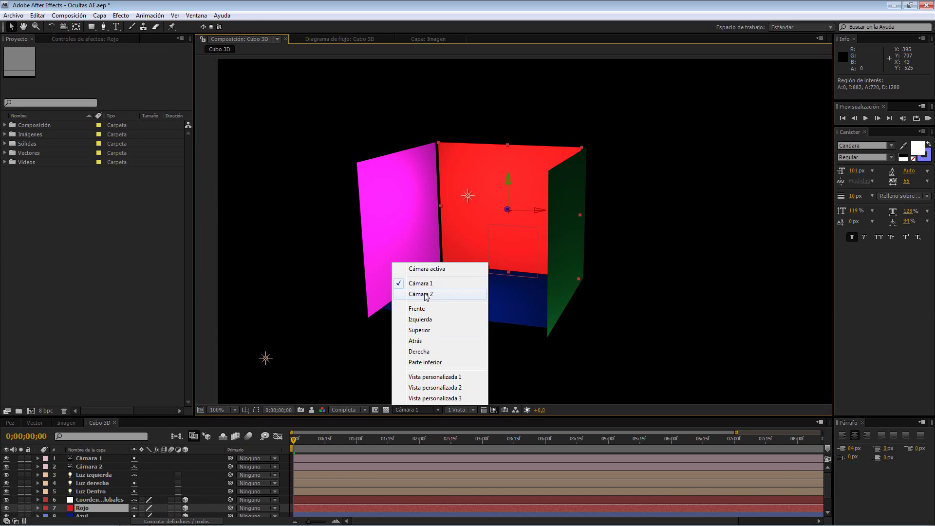
click(447, 330)
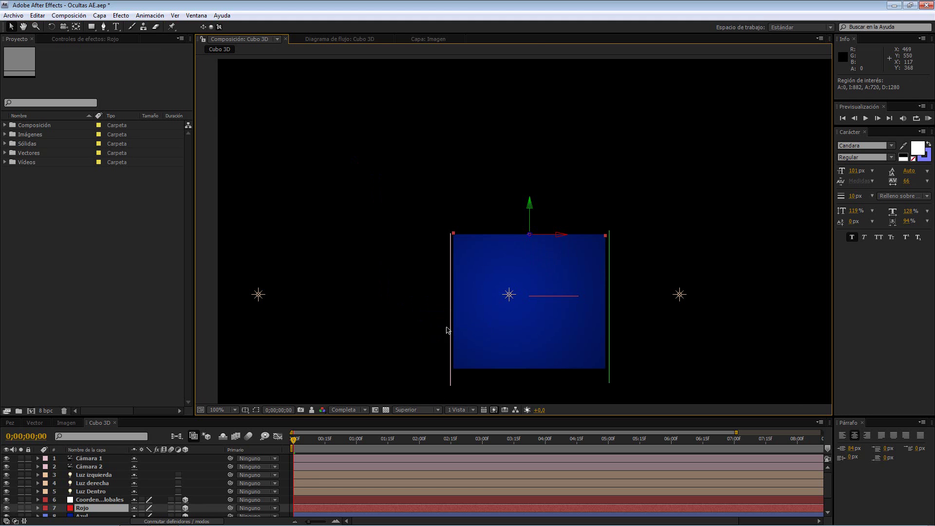
click(425, 409)
click(423, 351)
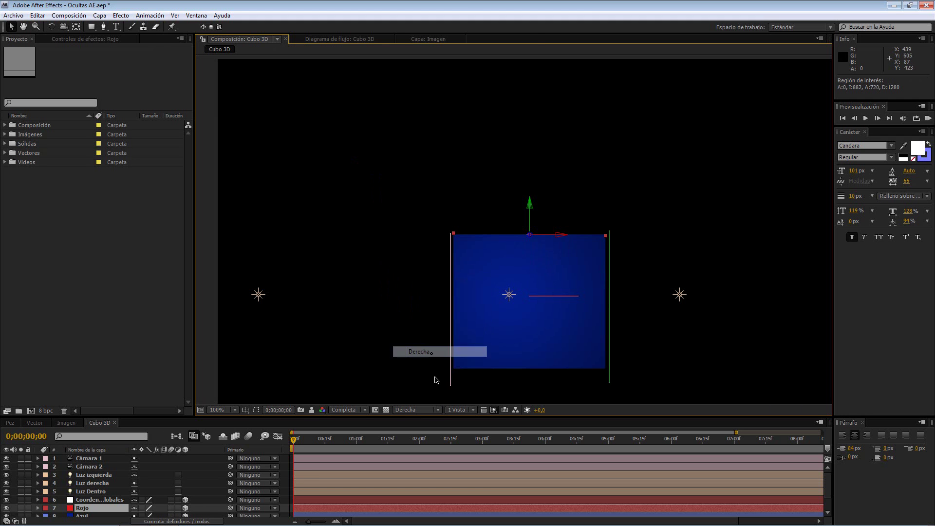
click(436, 408)
click(443, 321)
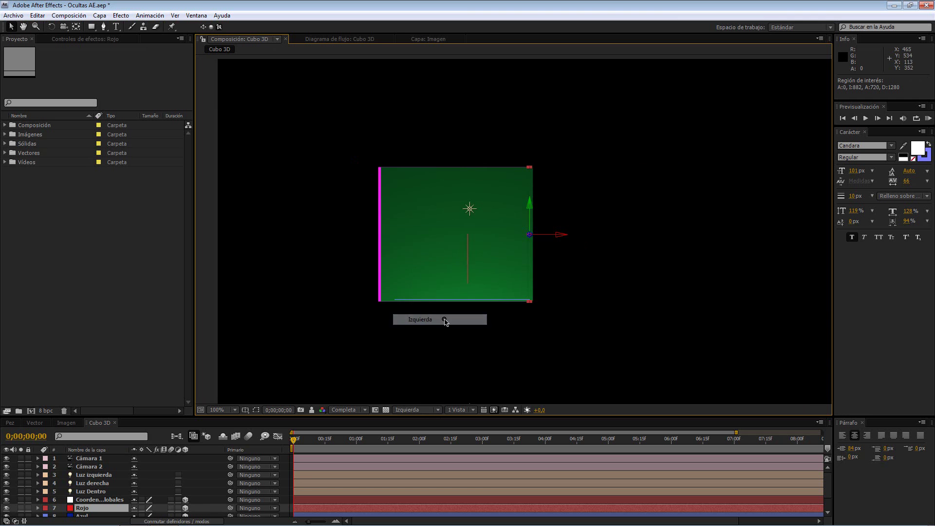
click(432, 407)
click(442, 308)
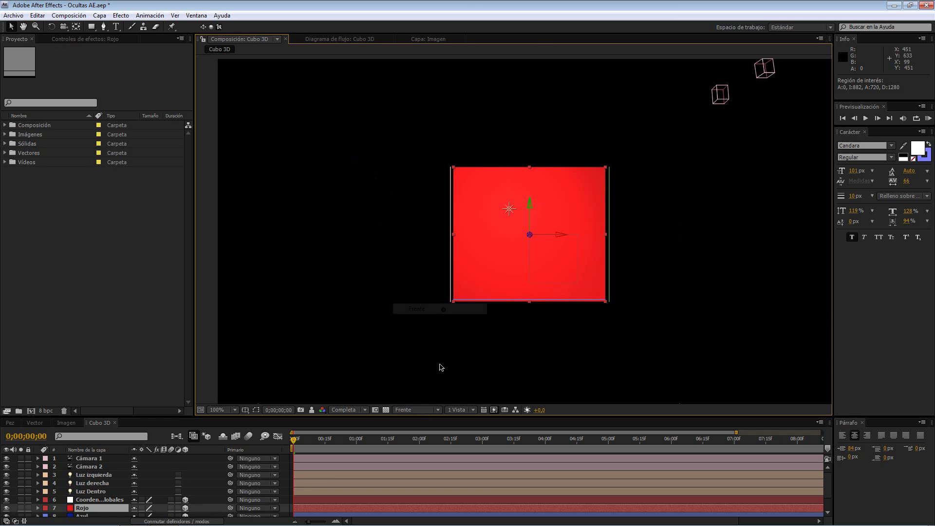
Step: Compare the Cubo 3D scene through Cámara 1 and Cámara 2, ending on the Cámara 1 view
click(428, 410)
click(428, 284)
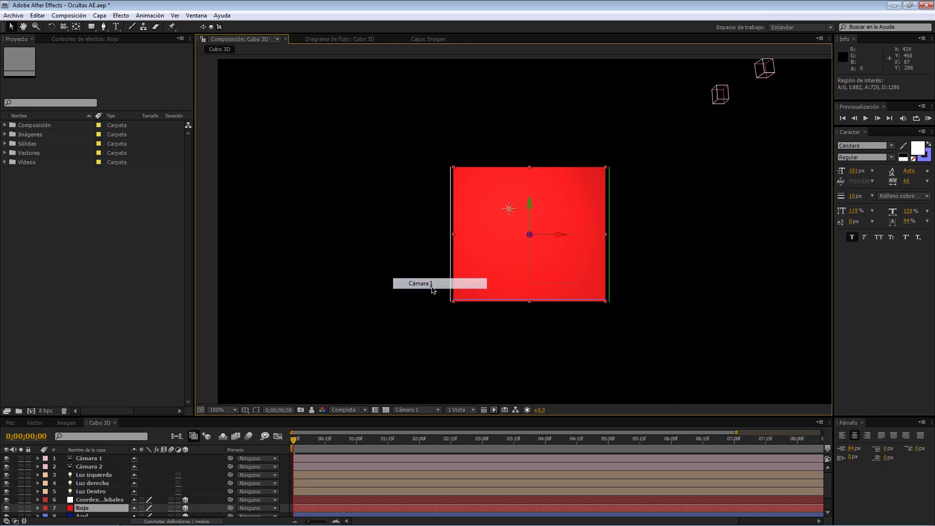
click(427, 409)
click(423, 294)
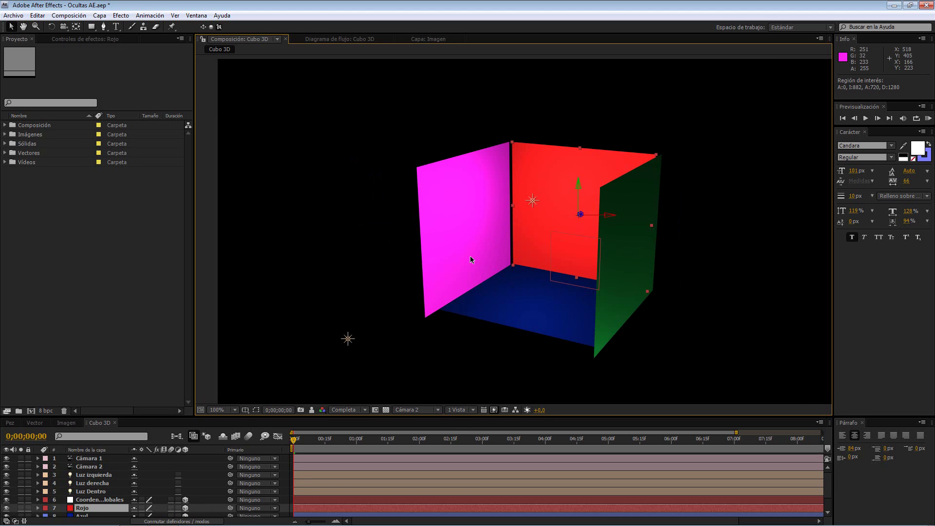
click(421, 409)
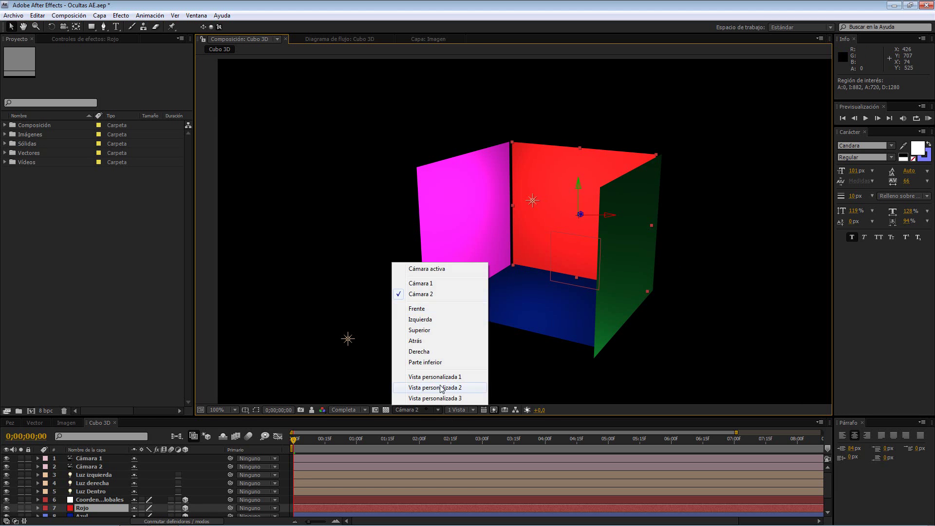
click(450, 280)
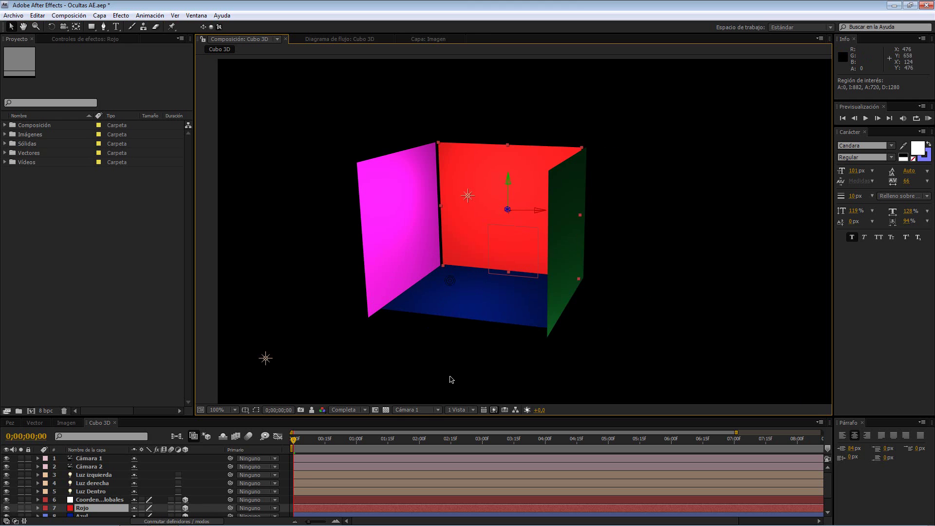
Step: Arrange Cubo 3D in the 4 Vistas: Derecha layout and orbit Cámara 1 to about 1001,4, 9,2, -1180,8
click(458, 409)
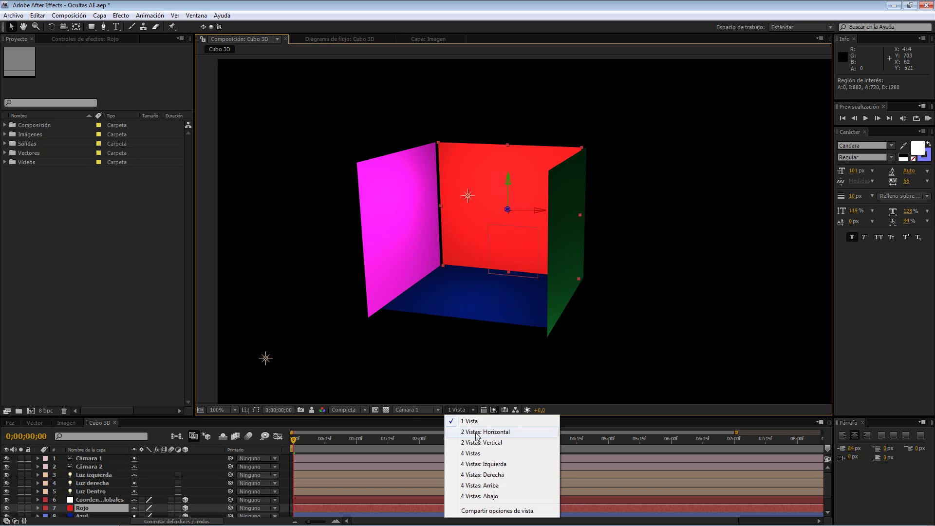
click(504, 476)
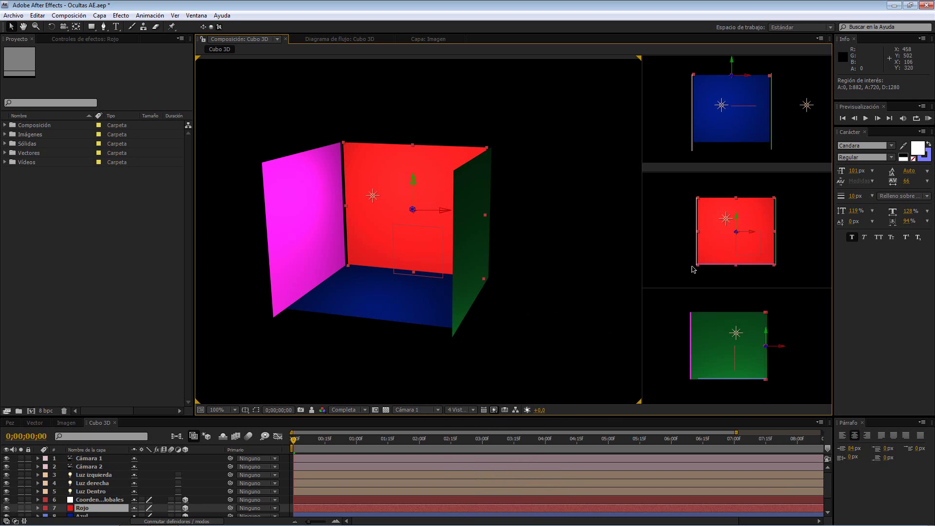
key(c)
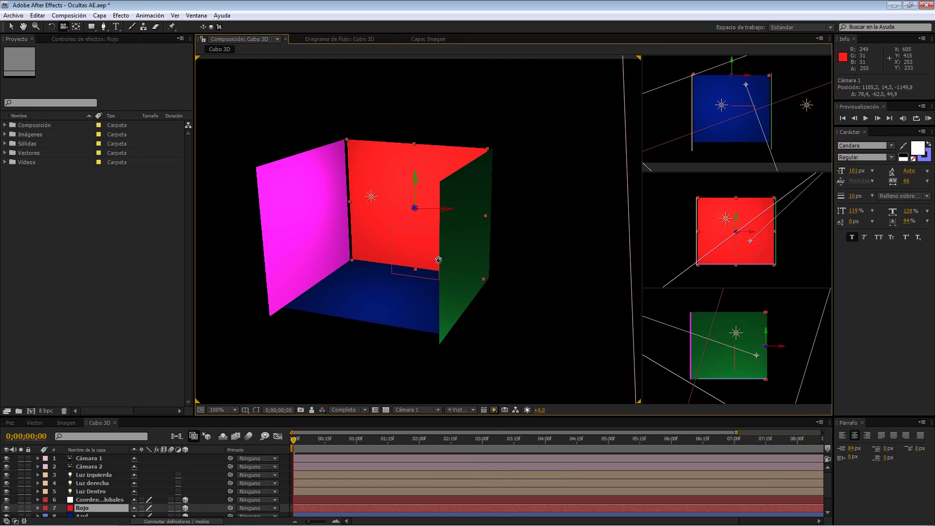
drag(446, 257, 547, 304)
key(F2)
key(F2)
click(11, 27)
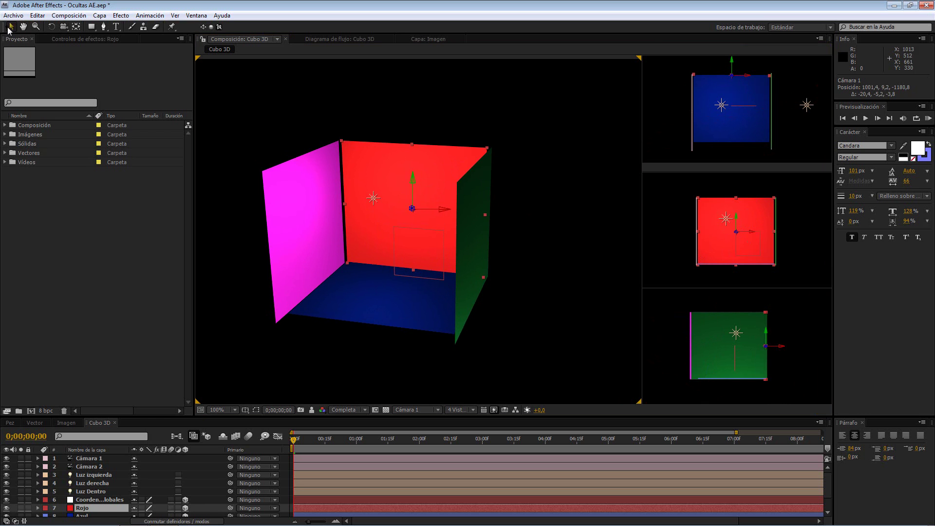
Step: Deselect the Rojo layer, check the Superior, Frente and Derecha views and the available 3D view options, and reactivate the Cámara 1 view
click(657, 150)
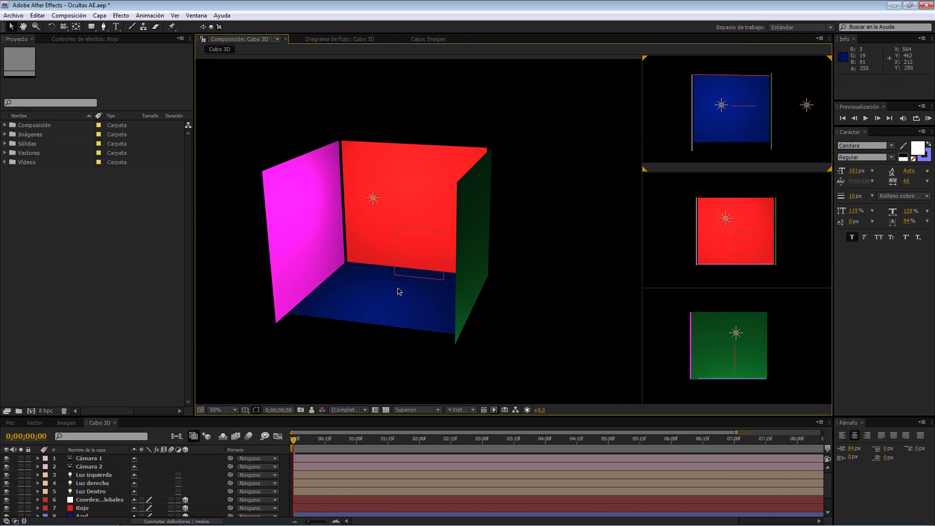
click(668, 225)
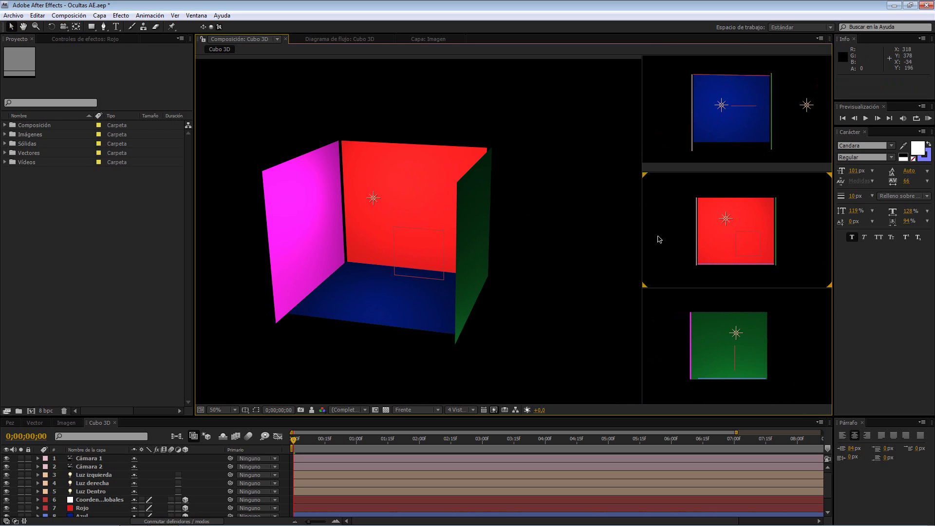
click(672, 346)
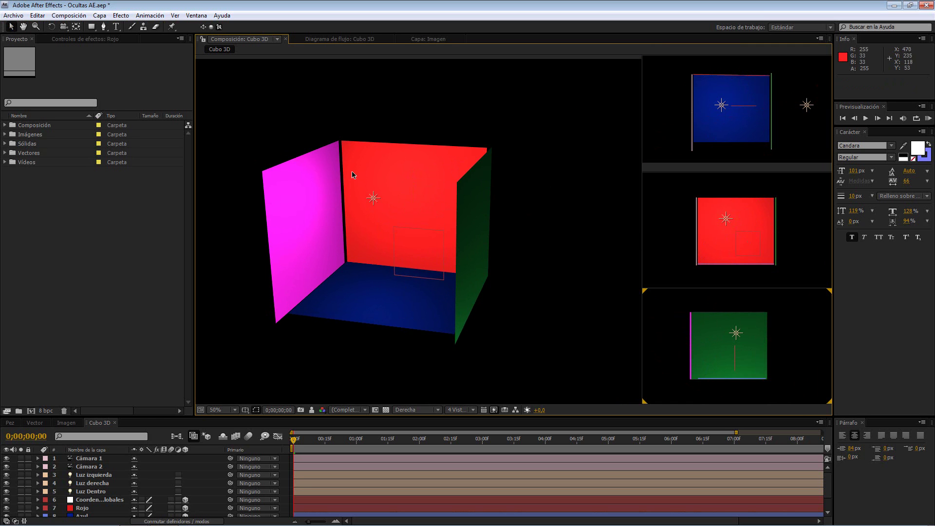
click(432, 408)
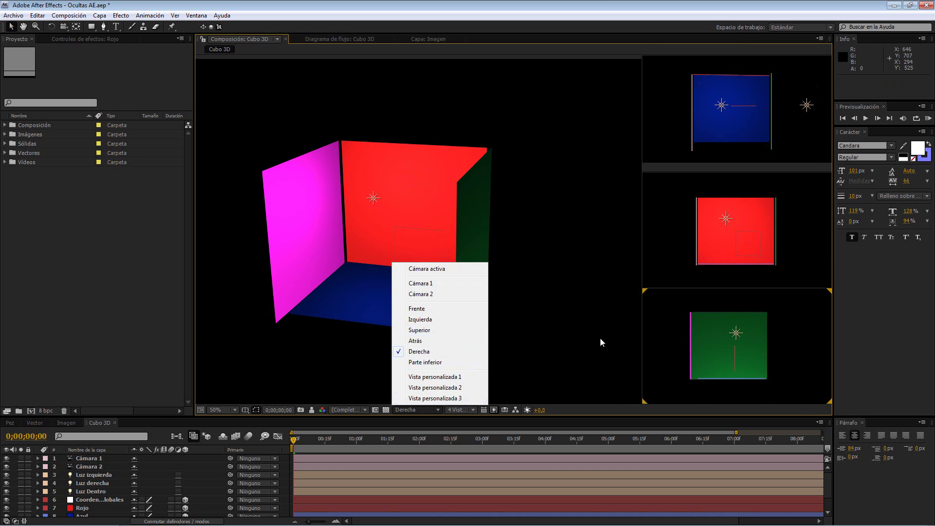
click(598, 309)
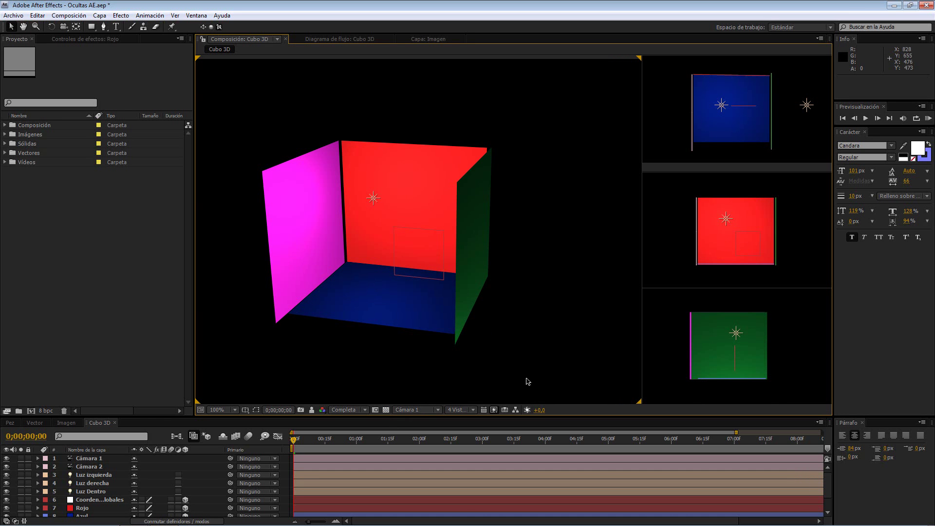
Step: Cycle the active view repeatedly through Derecha, Frente and Superior, ending on the Cámara 1 view
click(670, 356)
click(668, 268)
click(657, 143)
click(567, 302)
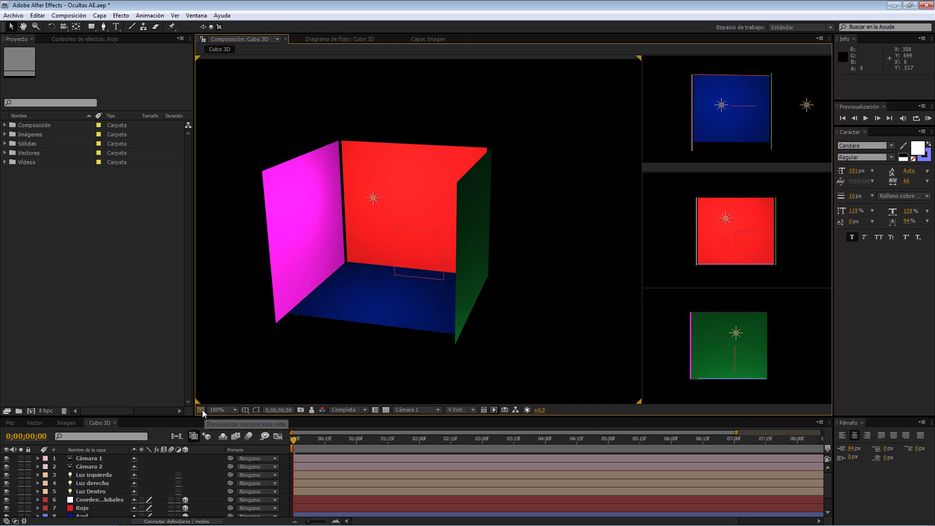
click(683, 341)
click(671, 260)
click(655, 139)
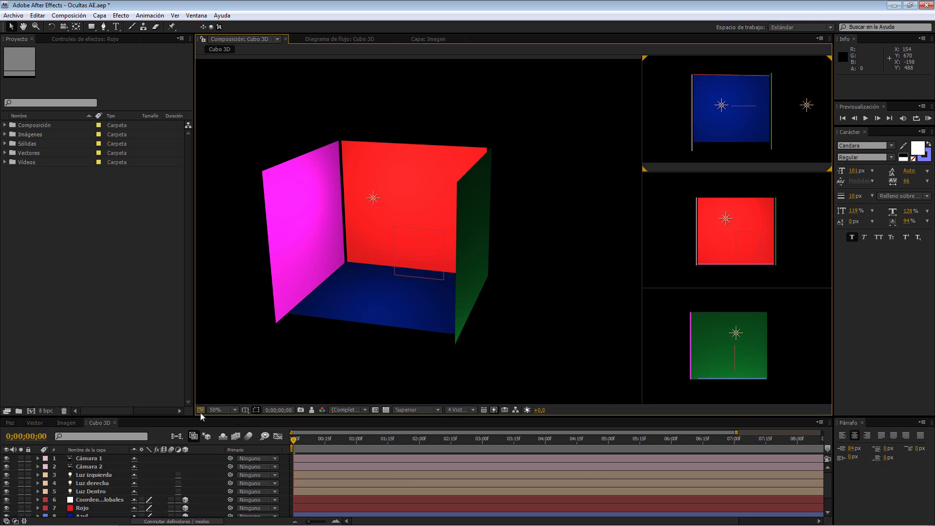
click(678, 242)
click(772, 146)
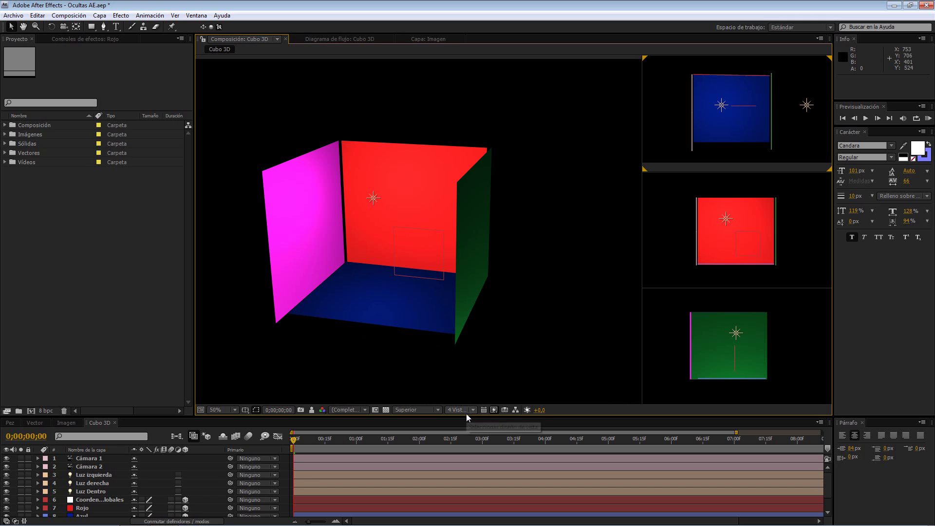
click(504, 387)
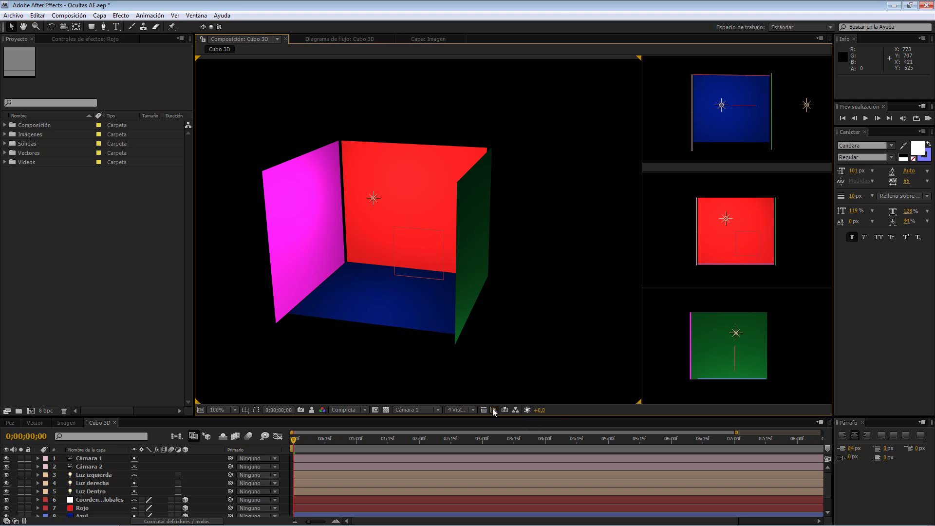
Step: Set the fast preview of the Cámara 1 view to Estructura metálica and orbit Cámara 1 to about 942,1, 113,7, -1225,0
click(493, 410)
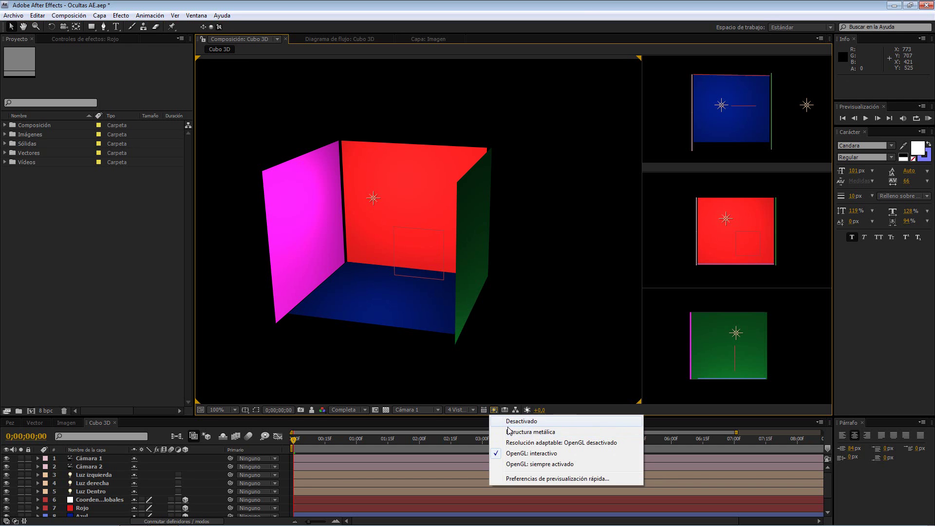
click(508, 421)
click(494, 410)
click(509, 428)
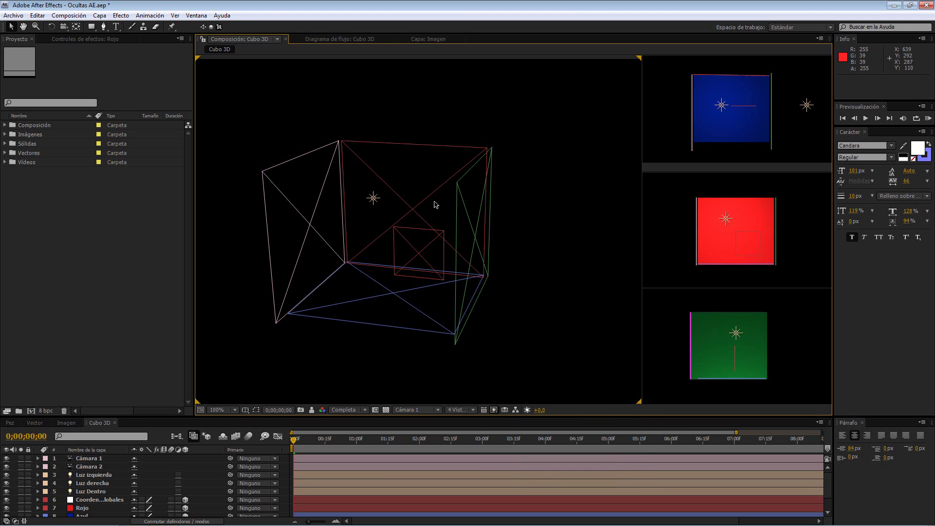
click(63, 26)
mouse_move(370, 229)
mouse_down()
mouse_move(409, 231)
mouse_move(356, 239)
mouse_up()
key(F2)
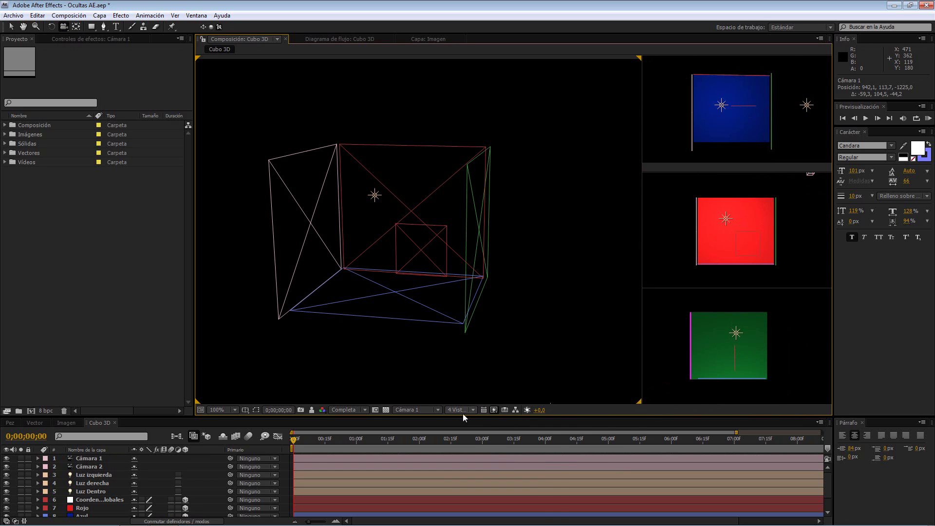
Step: Set the fast preview of the Cámara 1 view to Resolución adaptable: OpenGL desactivado and return to the Selection tool
click(457, 409)
click(489, 408)
click(493, 409)
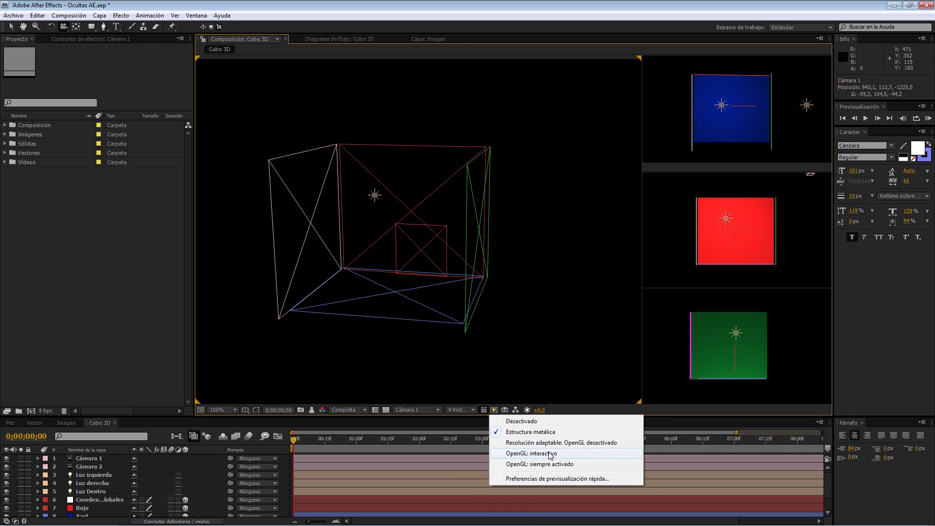
click(549, 443)
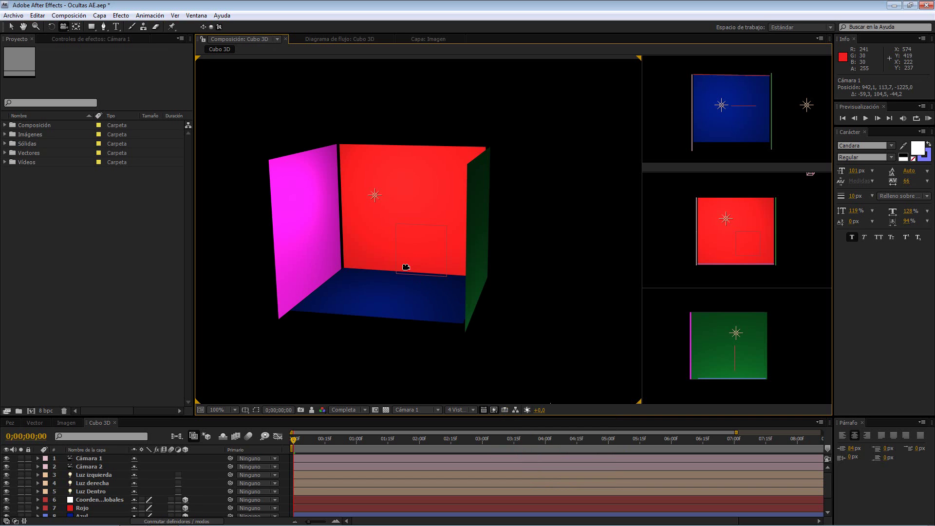
click(11, 26)
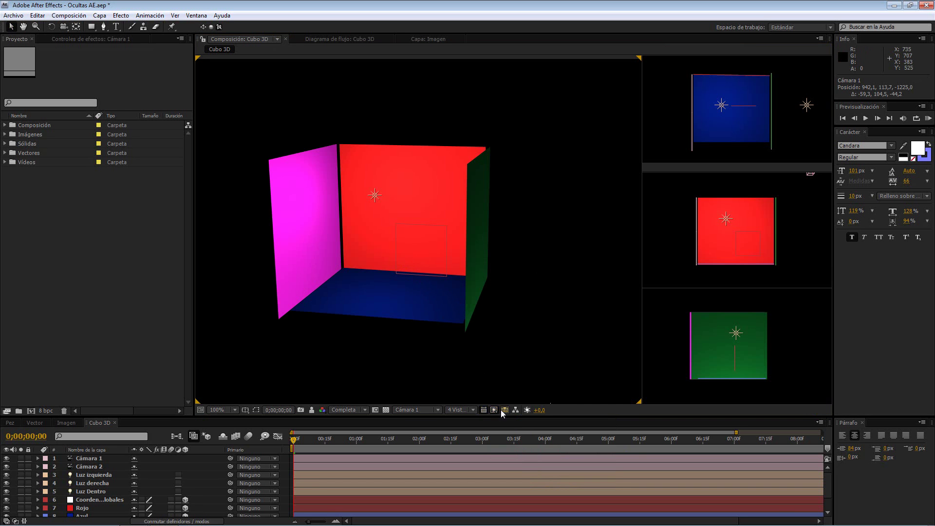
Step: Maximize the composition viewer, shift the contents of the Derecha view slightly to the left, and restore the panel layout
click(519, 342)
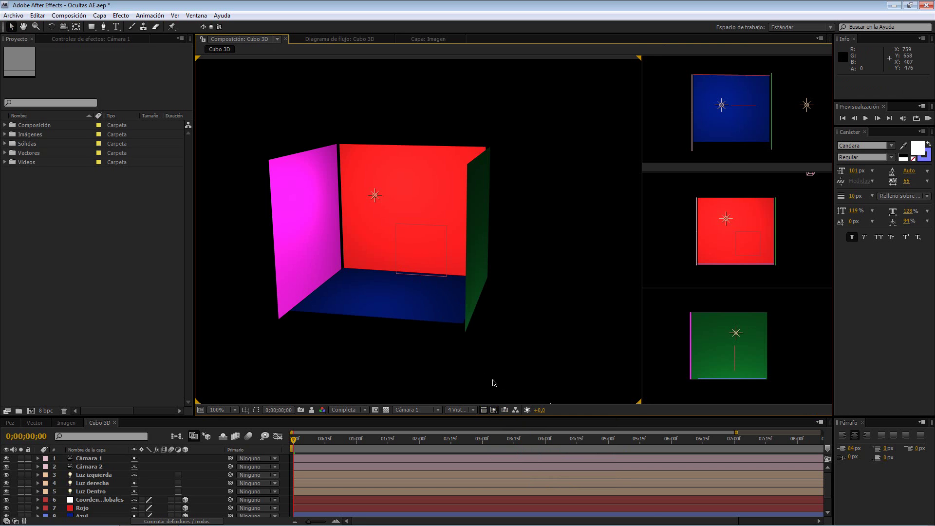
key(grave)
click(693, 382)
drag(692, 382, 683, 382)
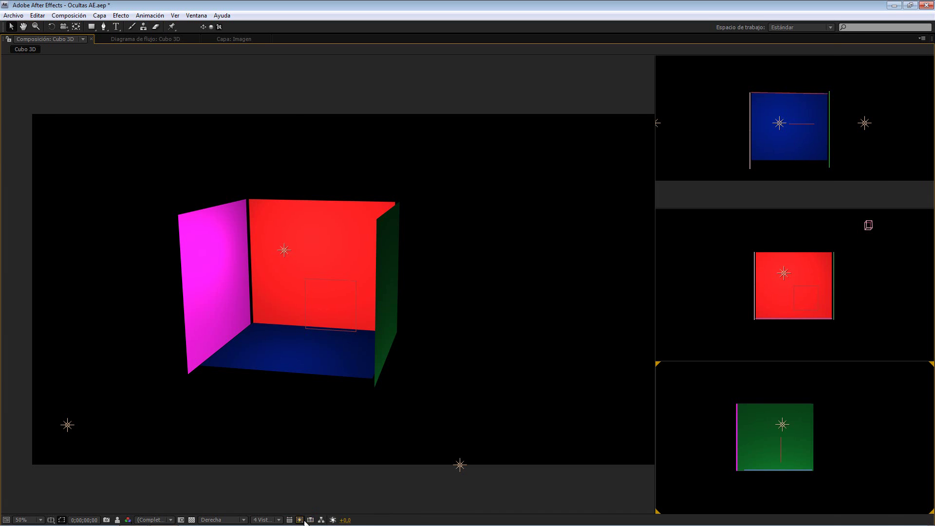
key(grave)
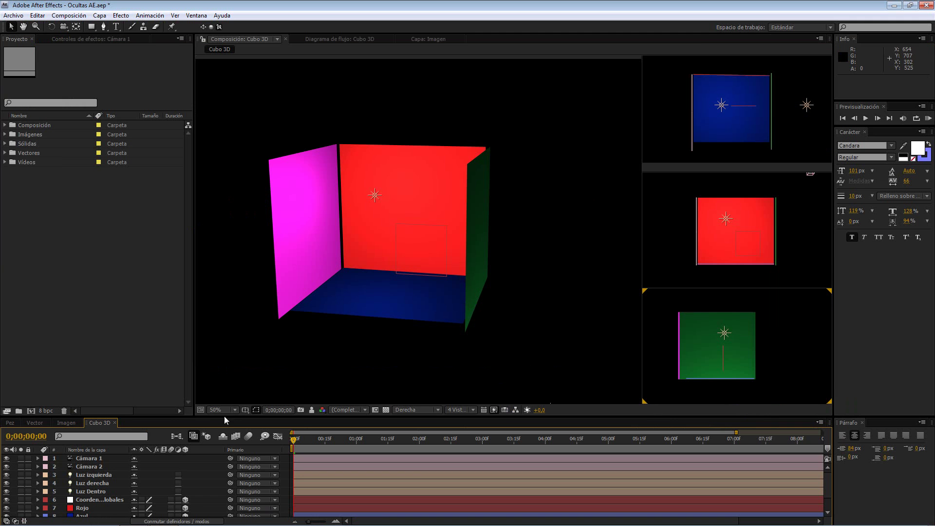
Step: Enlarge the timeline to show all ten layers and, in the Cubo 3D flowchart, align the Cámara 2 node level with Cámara 1
drag(197, 422, 486, 394)
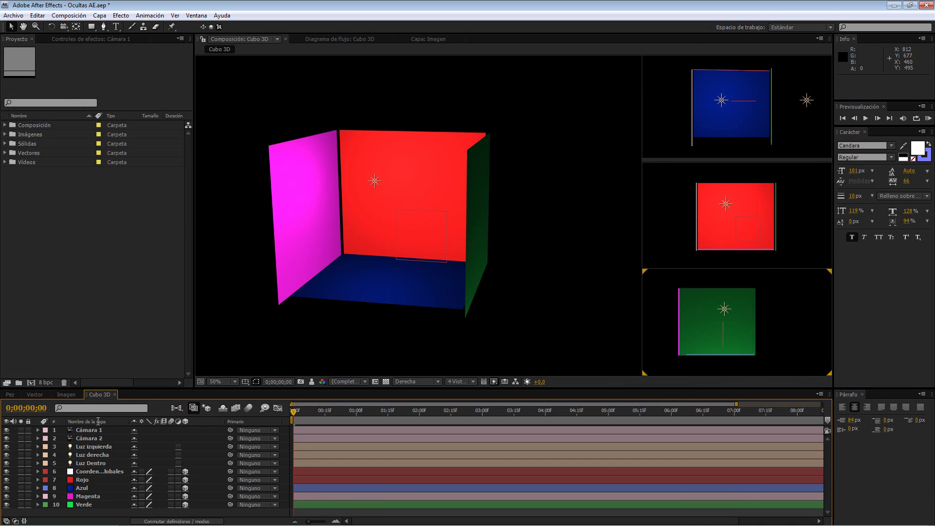
click(515, 382)
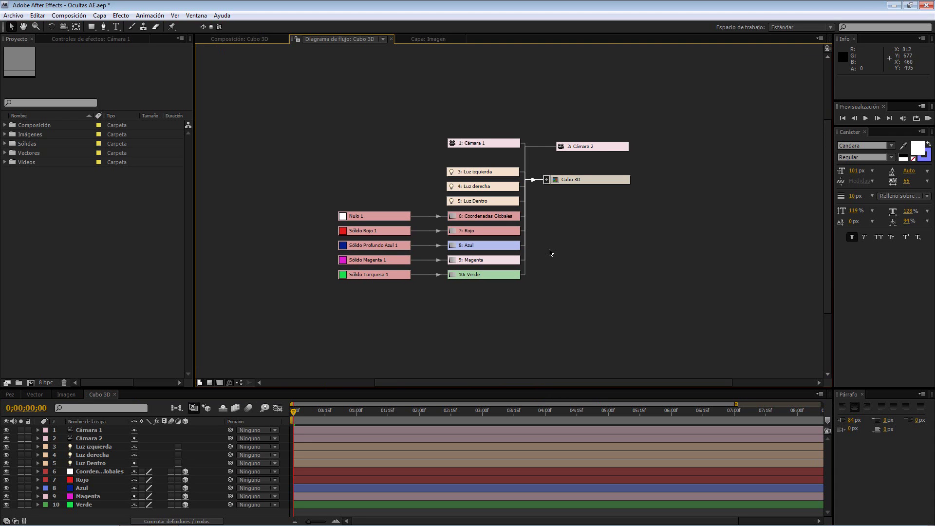
drag(580, 151, 585, 150)
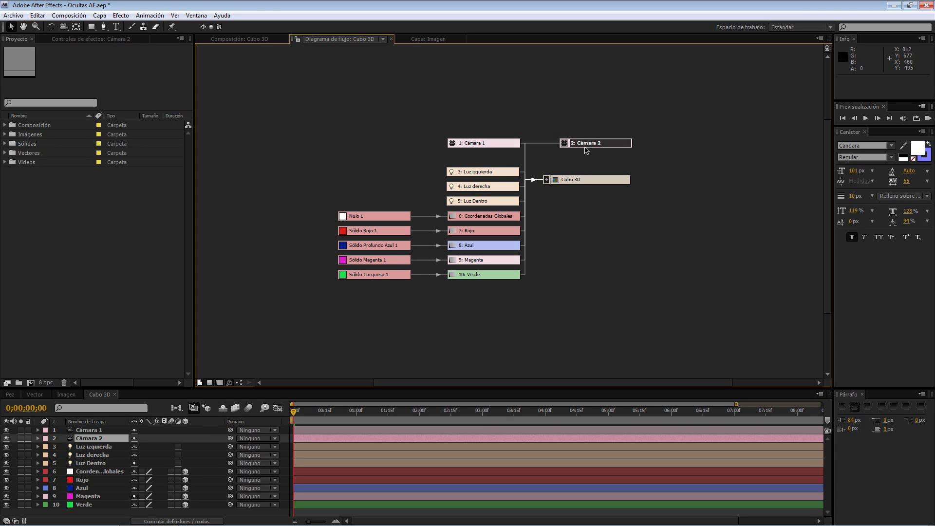
Step: Collapse the Cubo 3D node to hide its inputs in the flowchart, and expand it again
click(546, 179)
click(546, 180)
click(545, 181)
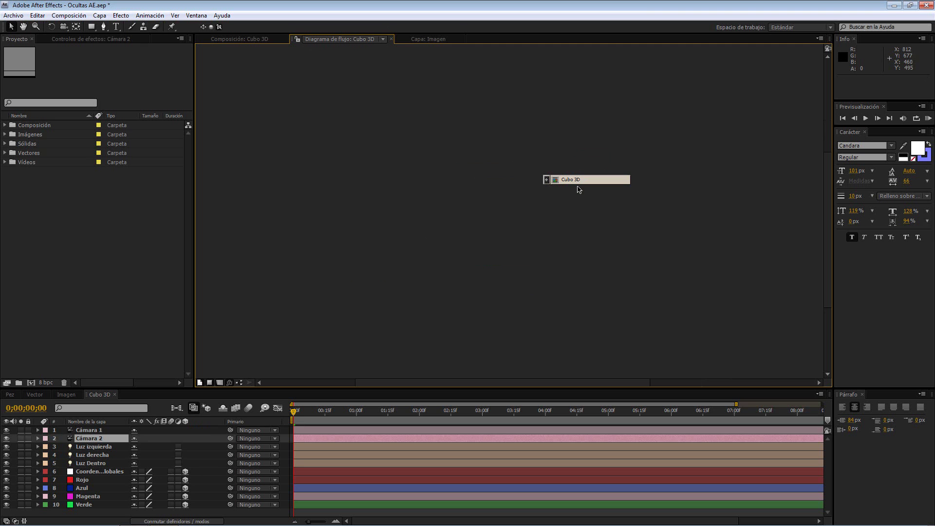
click(546, 179)
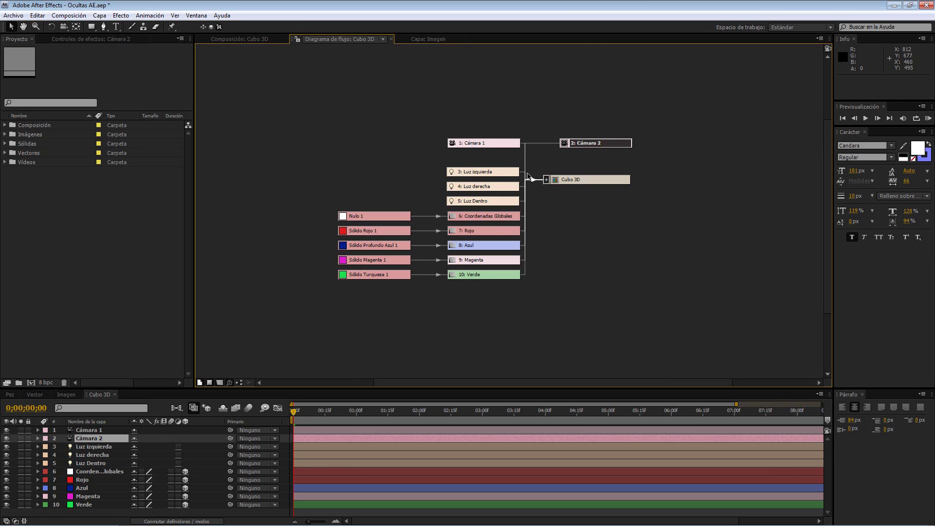
Step: Move the Cámara 1 node slightly to the left in the flowchart and clear the selection
drag(496, 366, 489, 171)
click(499, 328)
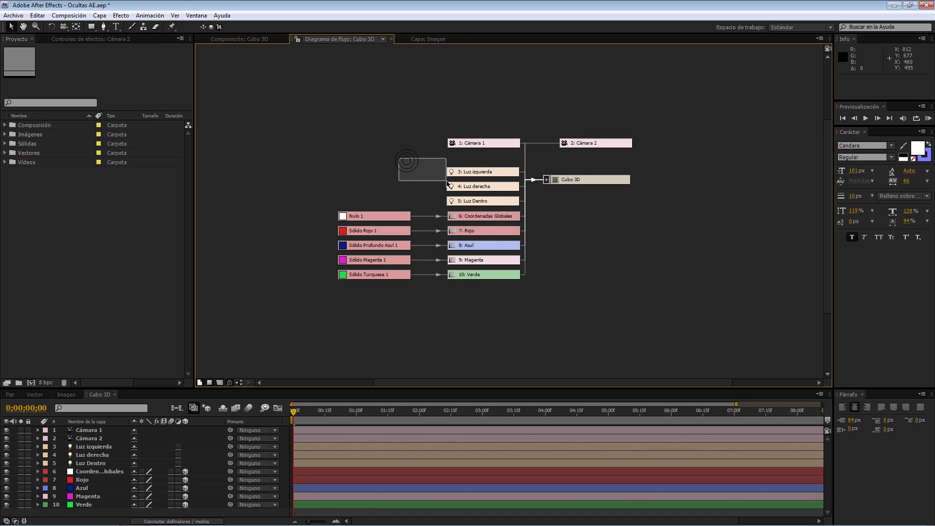
drag(509, 142, 486, 143)
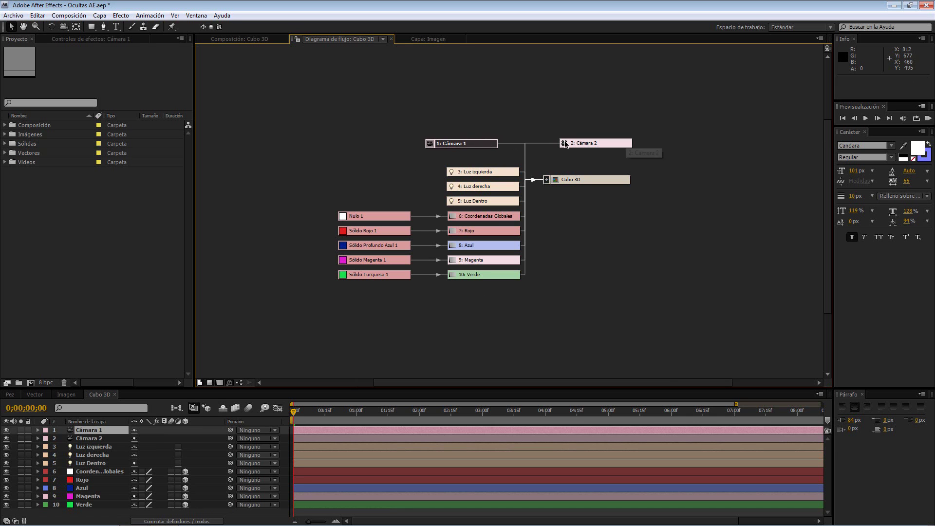
click(411, 117)
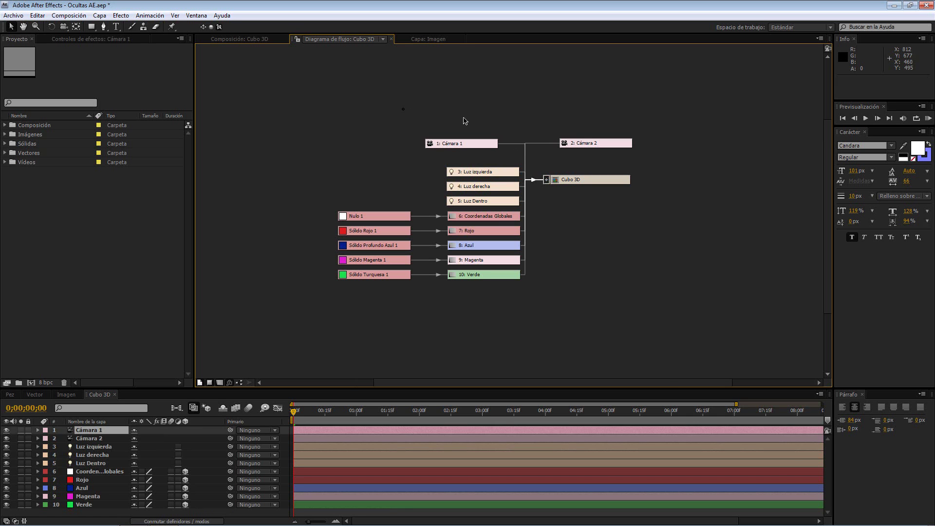
Step: Move the Luz izquierda, Luz derecha and Luz Dentro nodes together slightly upward, and deselect them
click(485, 171)
shift+click(482, 186)
shift+click(482, 201)
drag(505, 174, 503, 167)
click(355, 204)
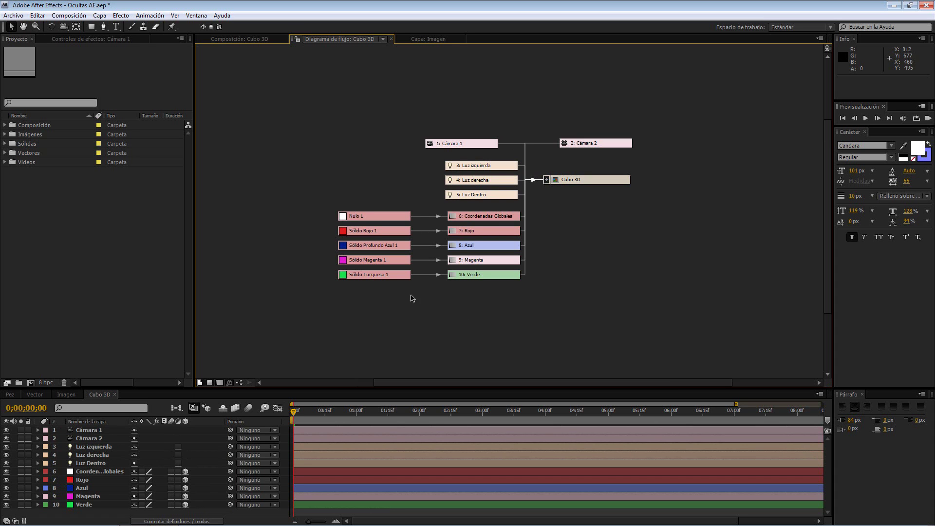
Step: Examine the layer nodes and their source nodes in the flowchart with marquee selections, and clear the selection
drag(475, 287, 511, 209)
drag(487, 317, 469, 310)
drag(321, 198, 305, 265)
drag(332, 196, 422, 284)
click(402, 307)
Step: Select the Rojo, Azul, Magenta and Verde nodes in turn, compare Verde with the composition view, and deselect it in the flowchart
click(477, 233)
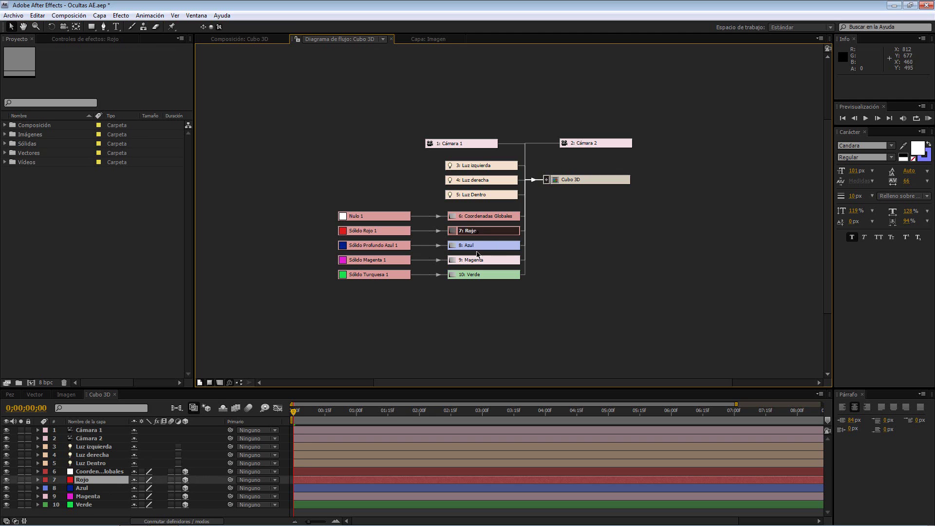
click(480, 245)
click(479, 261)
click(480, 274)
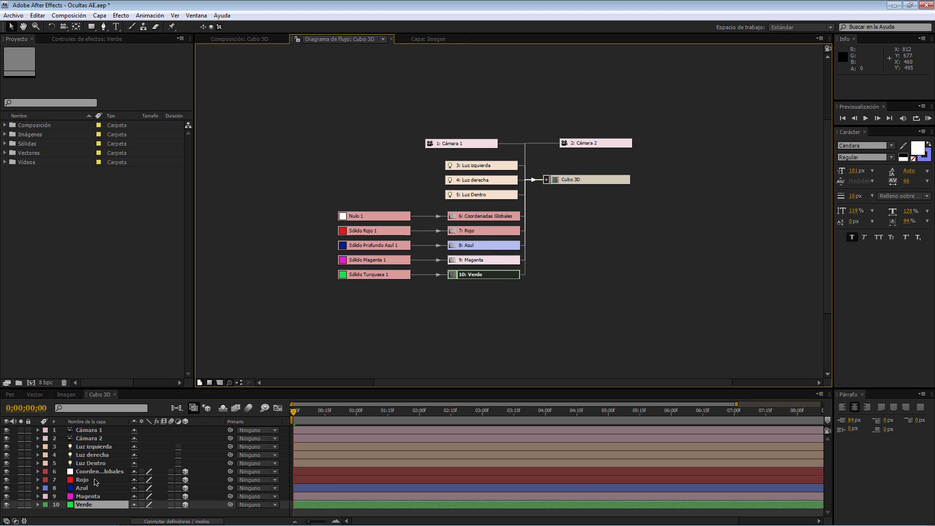
click(230, 40)
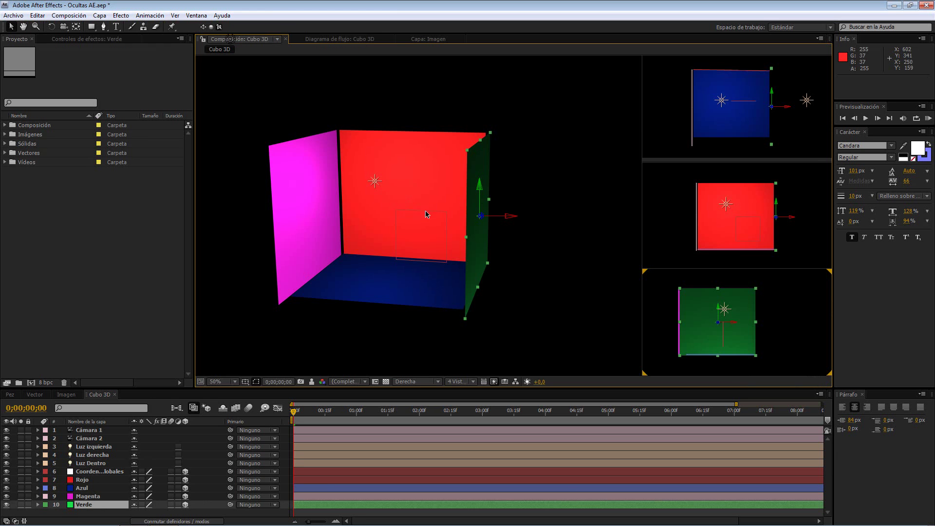
click(339, 39)
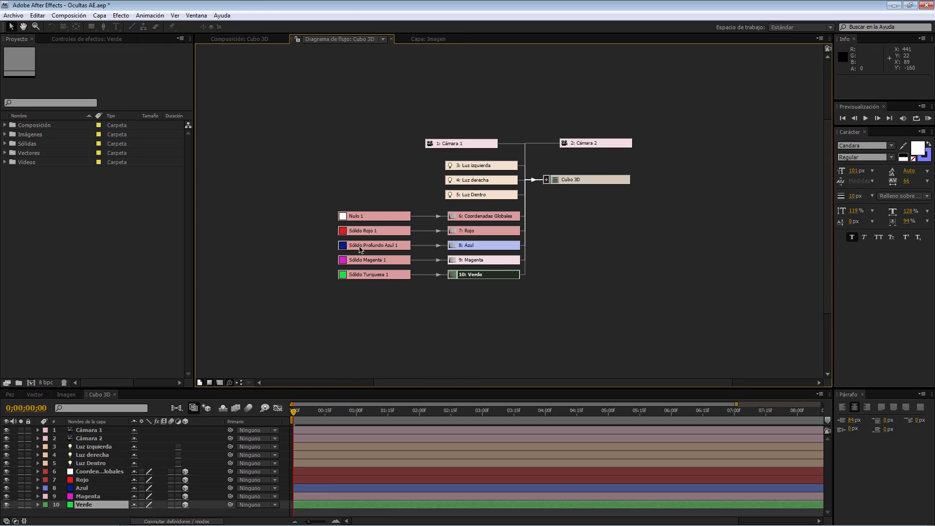
click(369, 303)
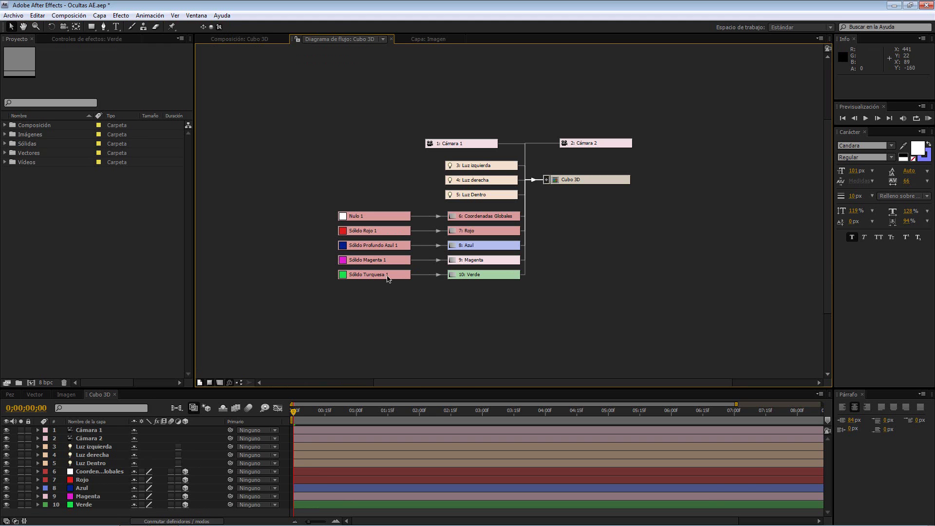
Step: Switch the timeline and flowchart labels from layer names to source names and back to layer names
click(101, 421)
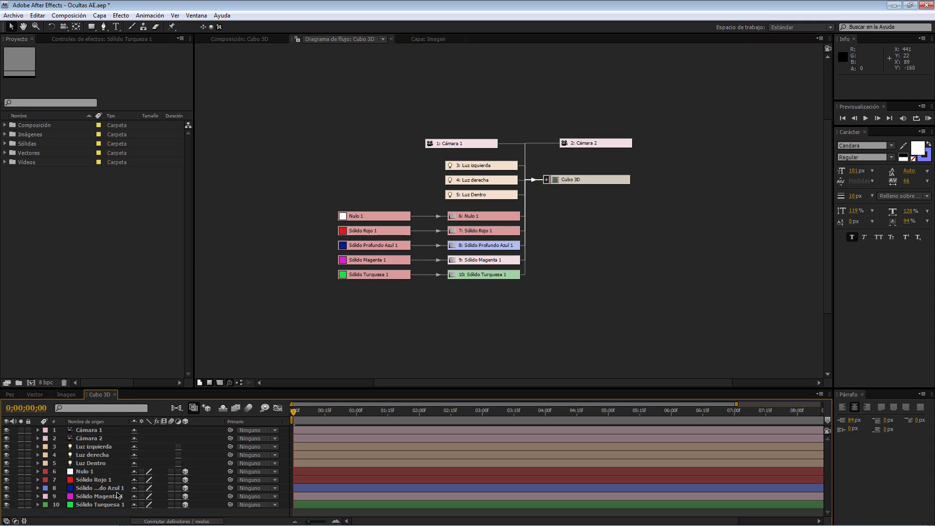
click(90, 422)
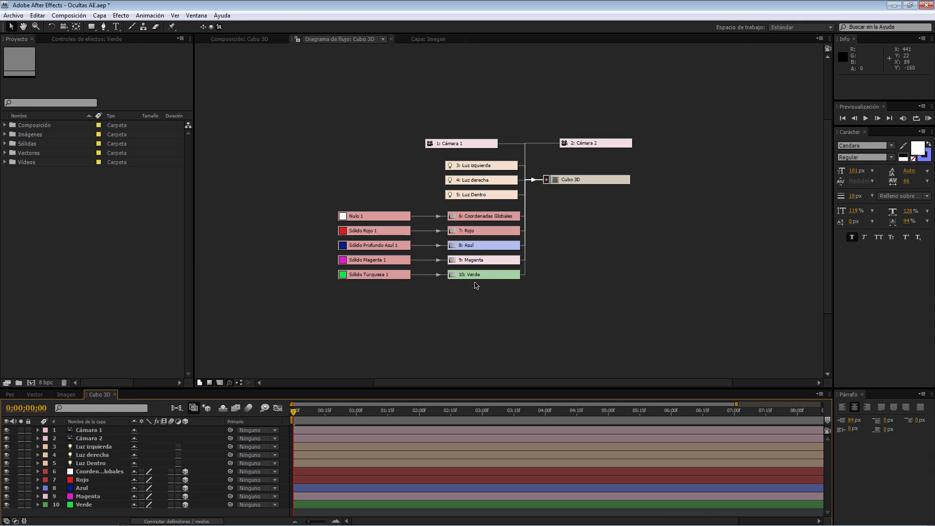
click(459, 293)
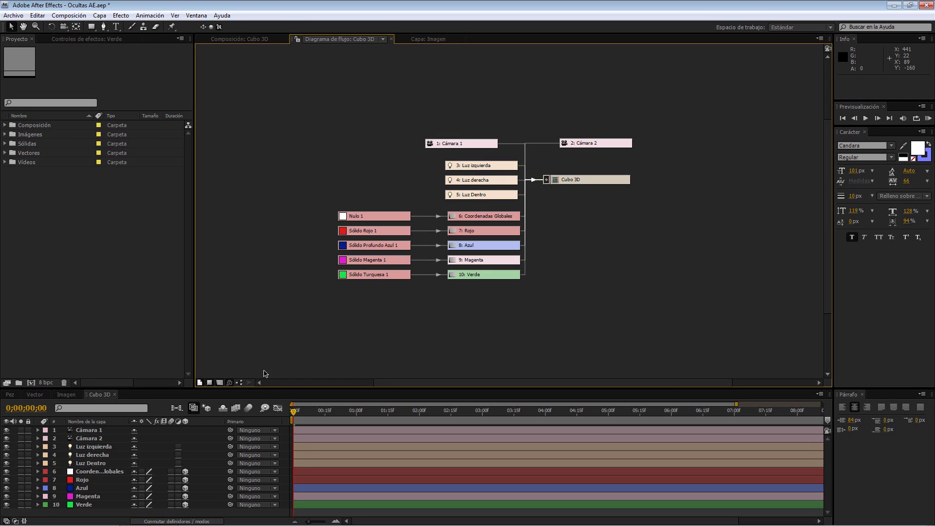
Step: Switch the flowchart connectors to curved lines, move the Cubo 3D node slightly down and right, and return to angled lines
click(236, 384)
click(237, 383)
click(236, 383)
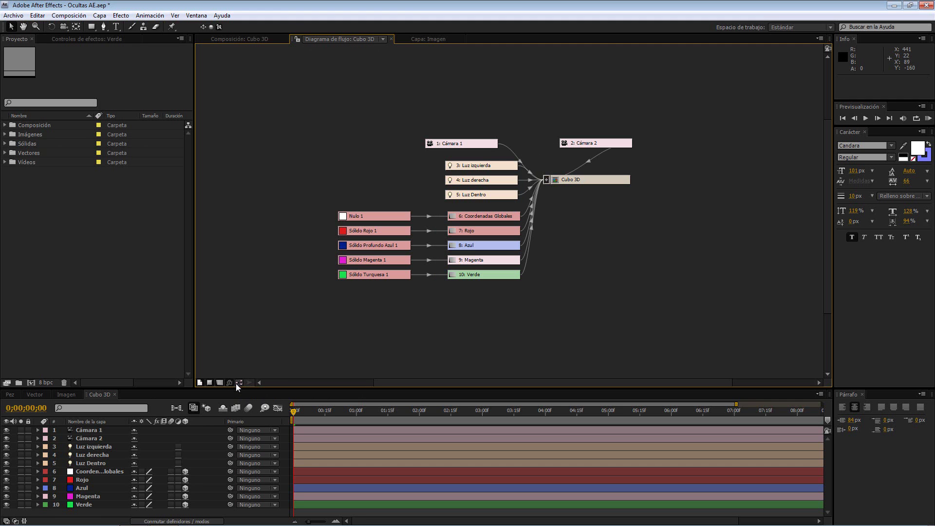
drag(577, 185, 604, 197)
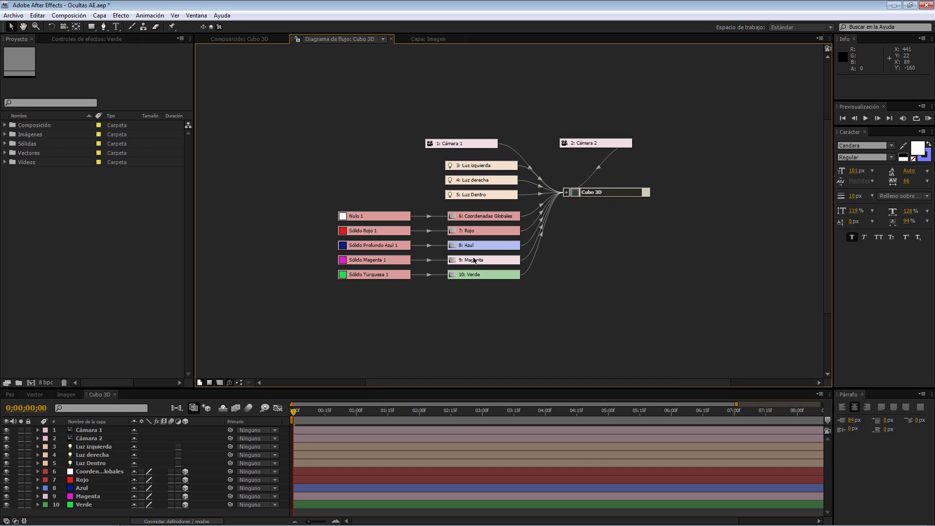
click(238, 383)
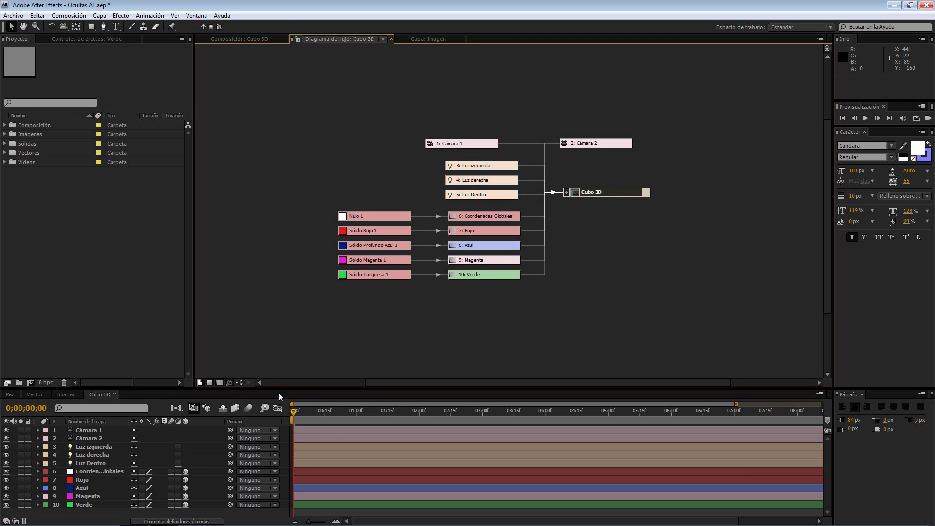
Step: Change the flowchart direction to top to bottom, inspect the arrangement, and set it back to left to right
click(247, 381)
click(272, 390)
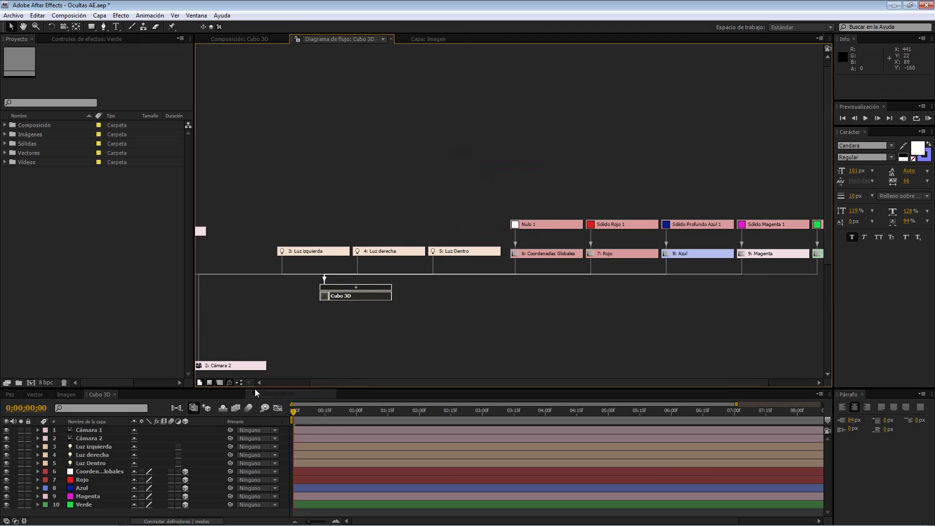
drag(444, 320, 507, 323)
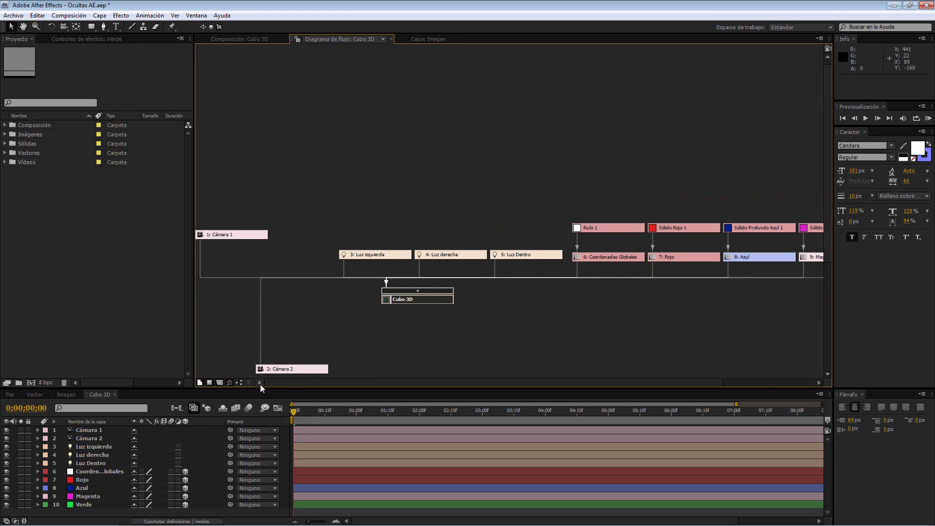
click(248, 382)
click(277, 414)
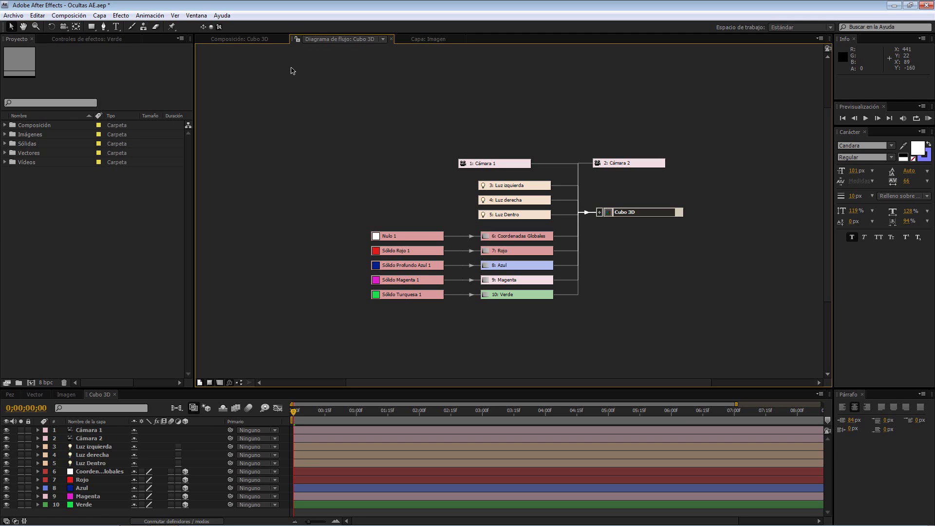
Step: Open the Vídeo Pez layer of the Pez composition in its layer viewer and try the 100% and 50% zoom levels
click(264, 41)
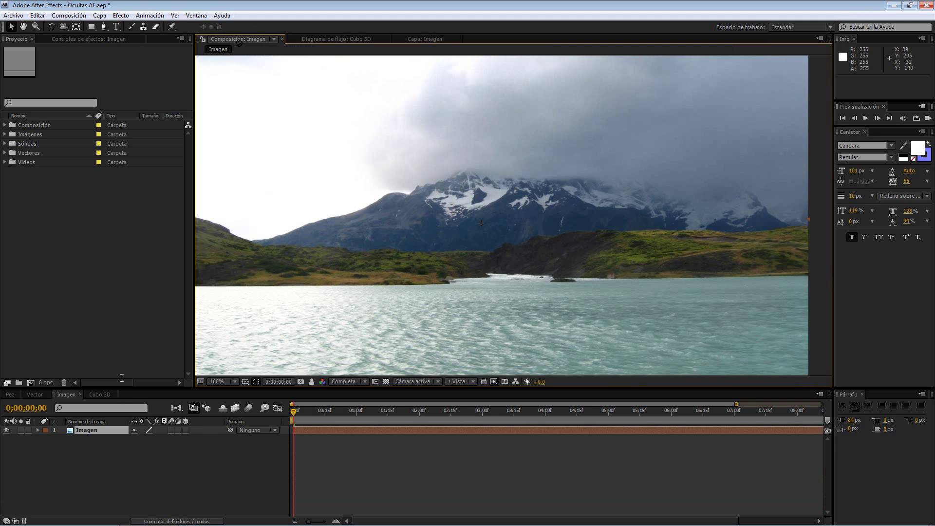
click(10, 394)
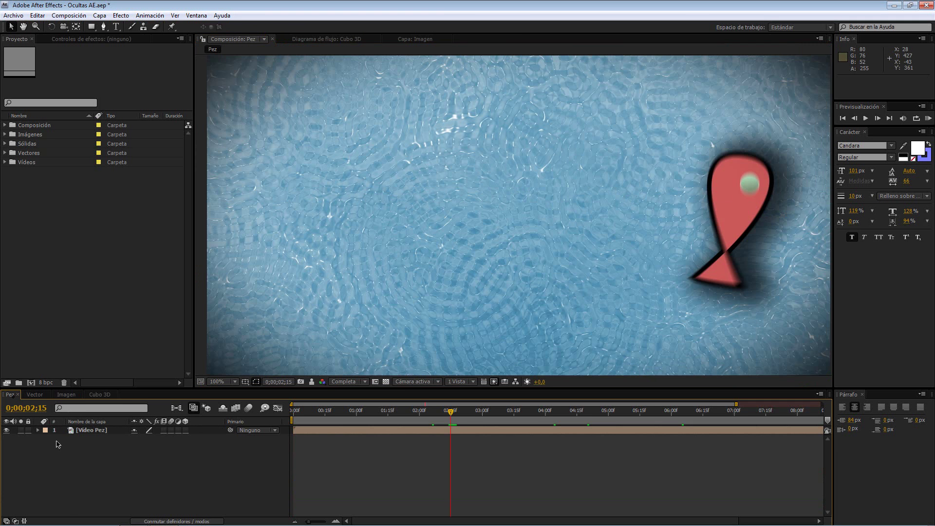
double_click(88, 430)
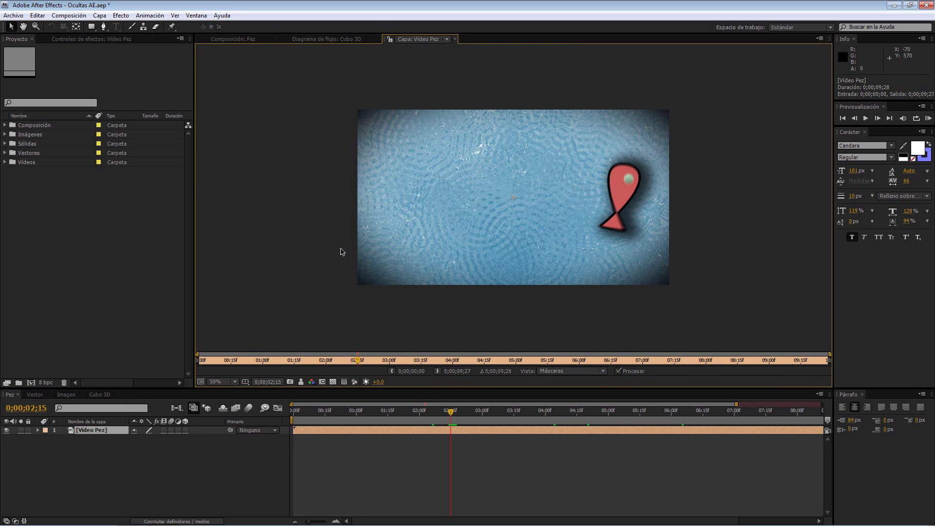
key(slash)
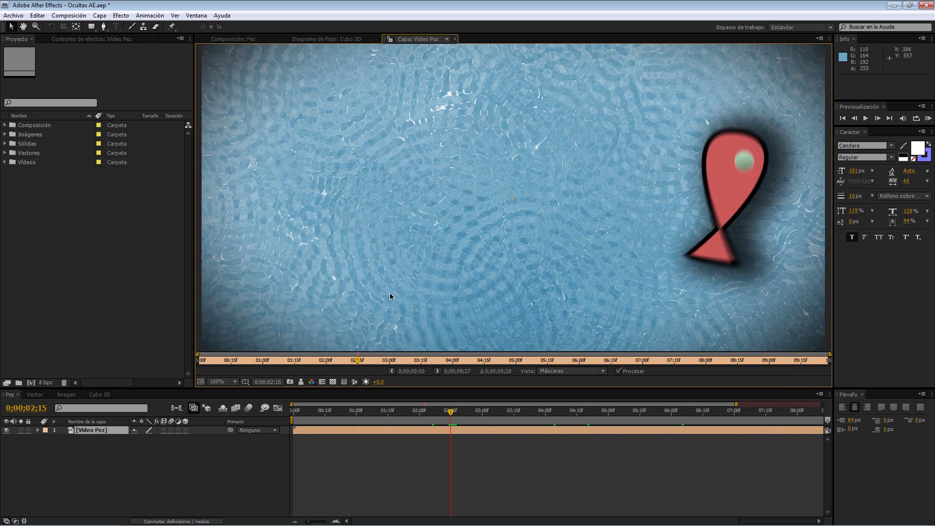
key(comma)
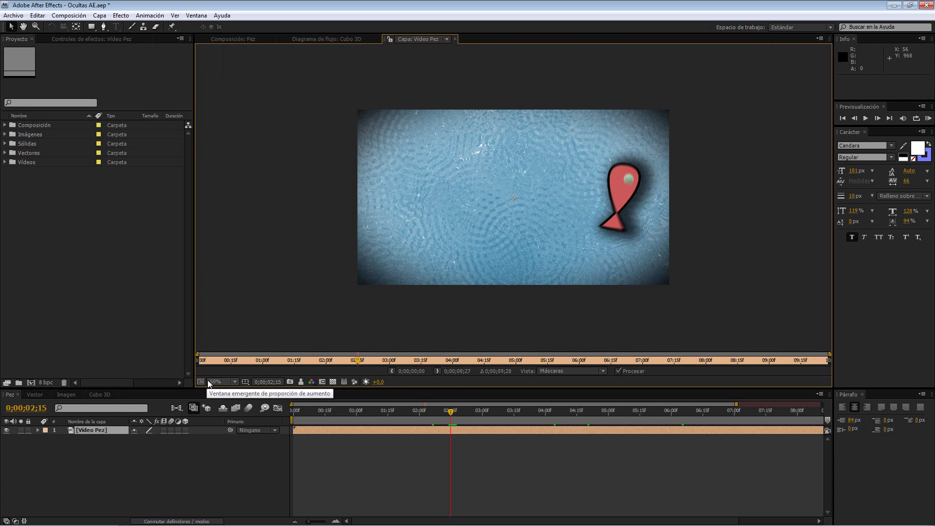
Step: Check the layer viewer's grid and guide options, take a snapshot of the layer, and return to the Pez composition view
click(245, 382)
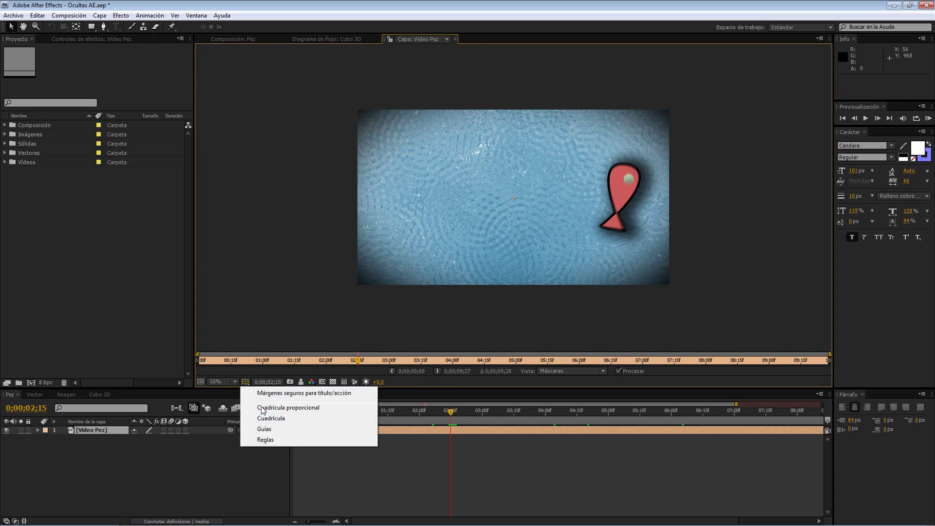
click(236, 469)
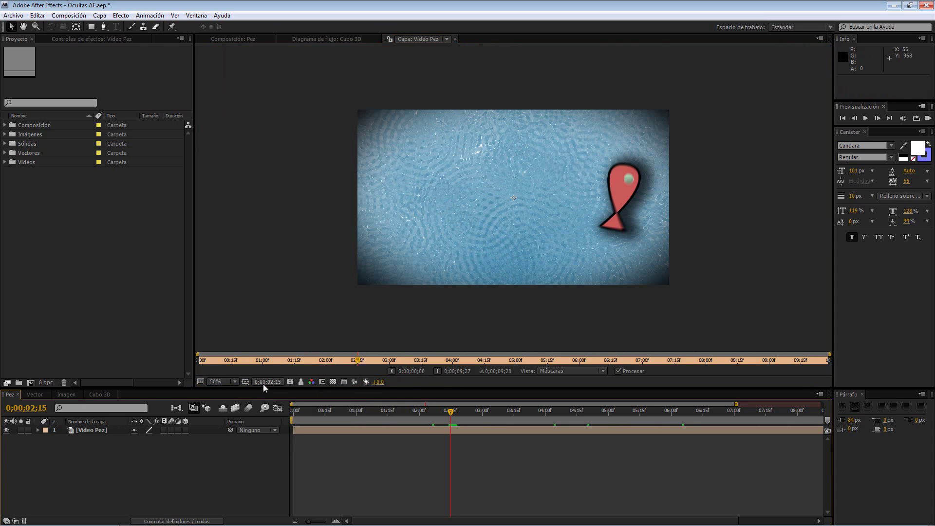
click(289, 383)
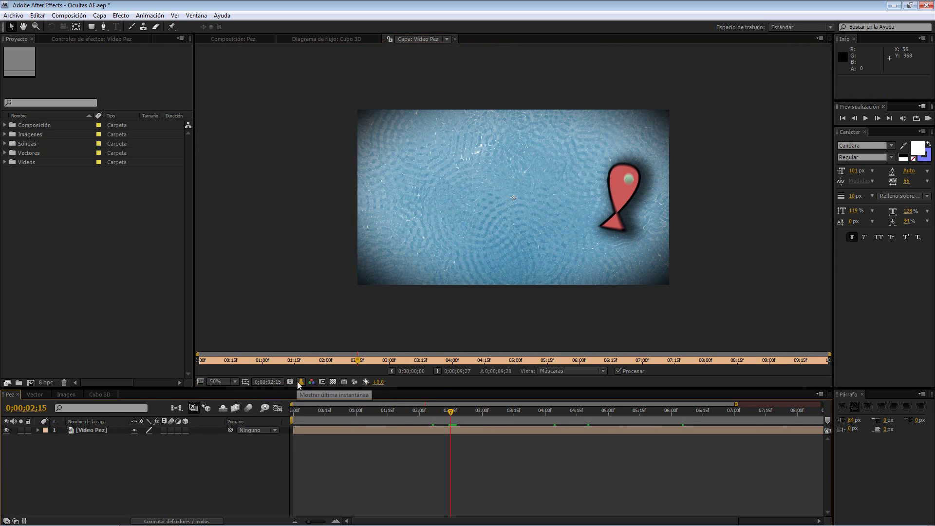
click(354, 382)
scroll(428, 258, down, 2)
scroll(401, 272, up, 2)
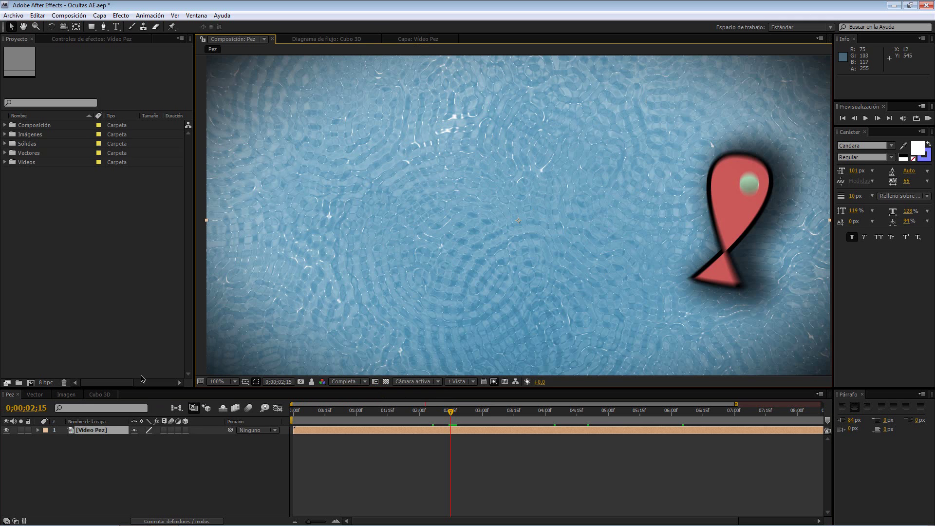
Step: In the Vídeo Pez layer viewer, raise the preview exposure to +6.8 and move the current time to 0;00;03;09
click(412, 40)
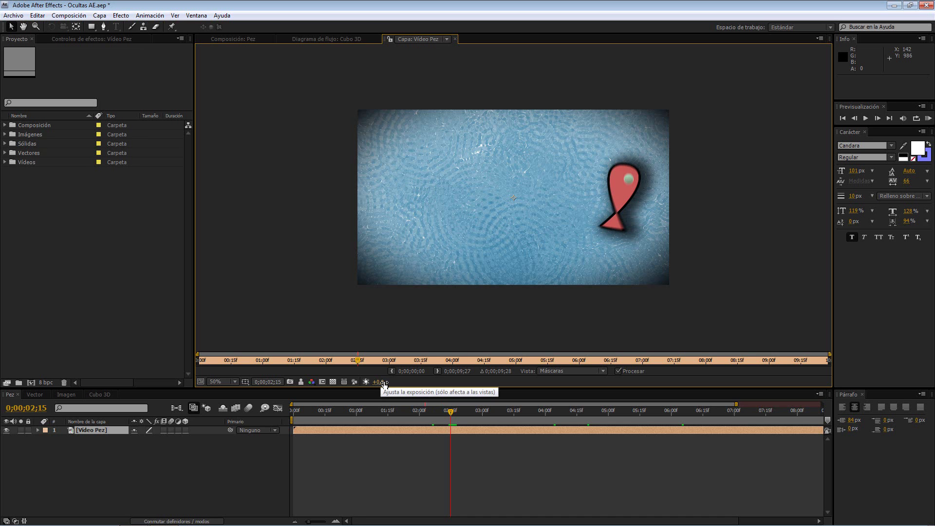
drag(384, 382, 411, 382)
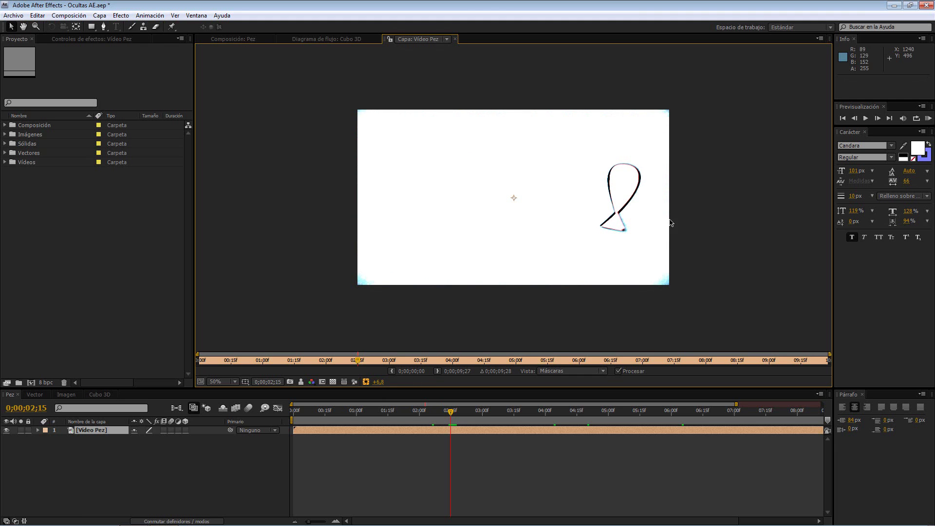
drag(450, 411, 501, 414)
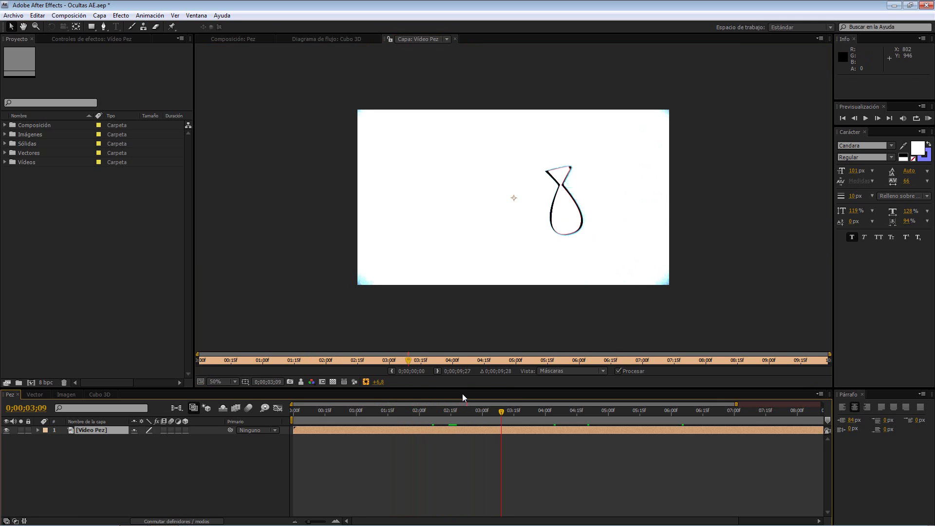
Step: Lower the layer viewer's exposure to -0.6, then reset it to zero
drag(381, 386, 361, 394)
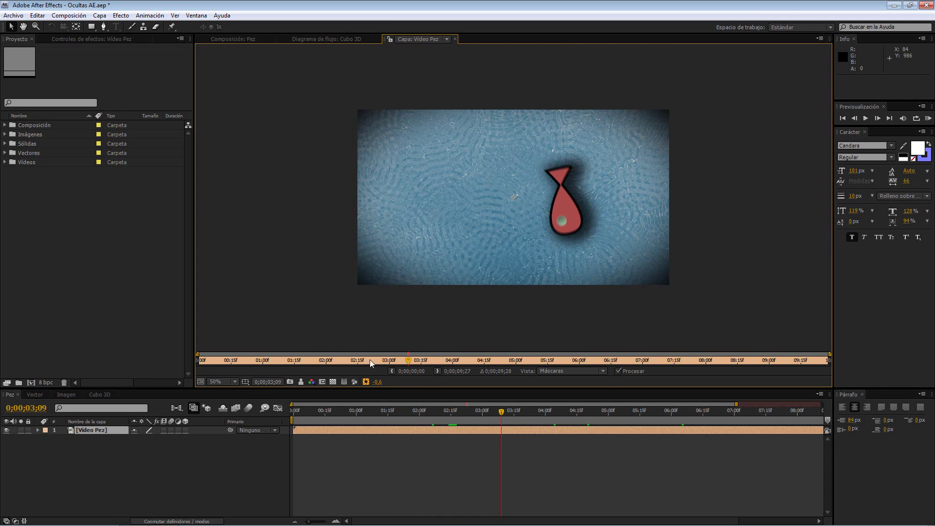
click(369, 384)
click(368, 384)
click(369, 385)
click(368, 385)
click(366, 382)
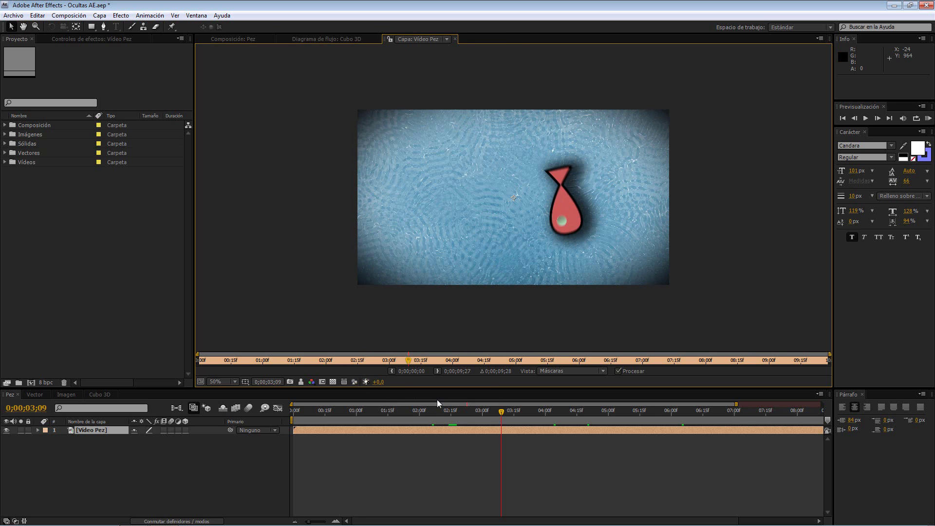
Step: Leave the layer viewer, switch to the Cubo 3D composition and make its timeline area taller
click(228, 39)
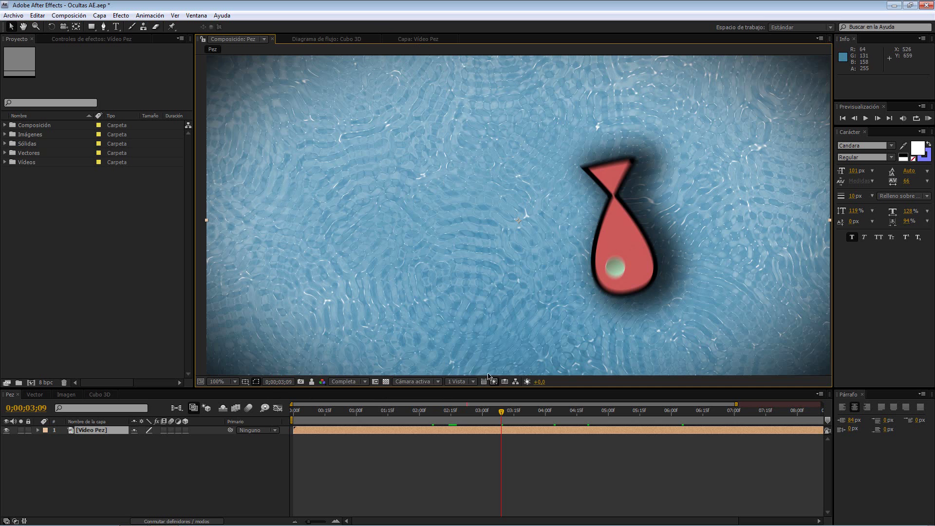
key(comma)
key(period)
drag(556, 231, 576, 239)
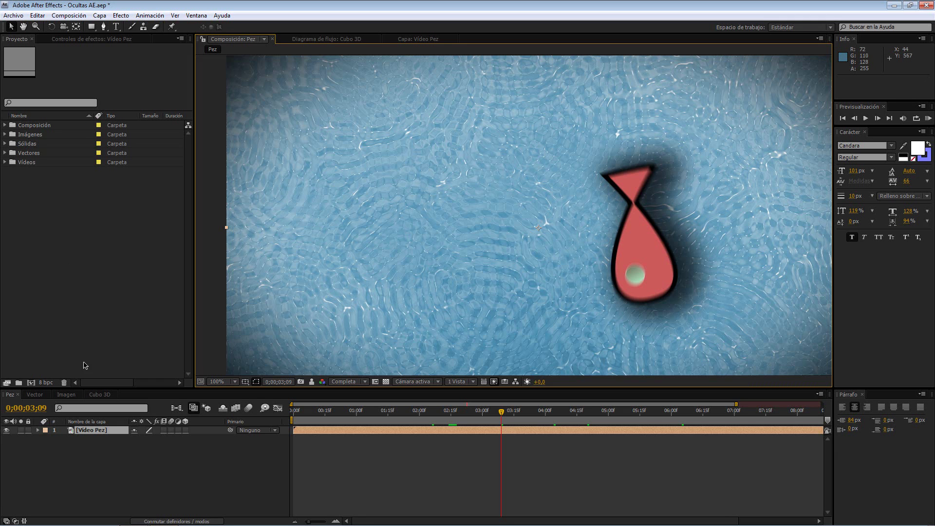
click(99, 395)
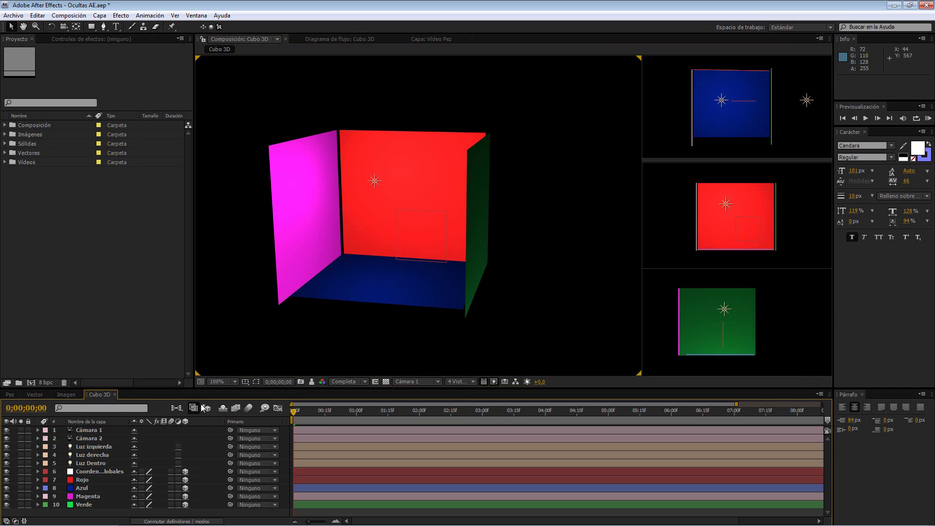
drag(197, 390, 197, 344)
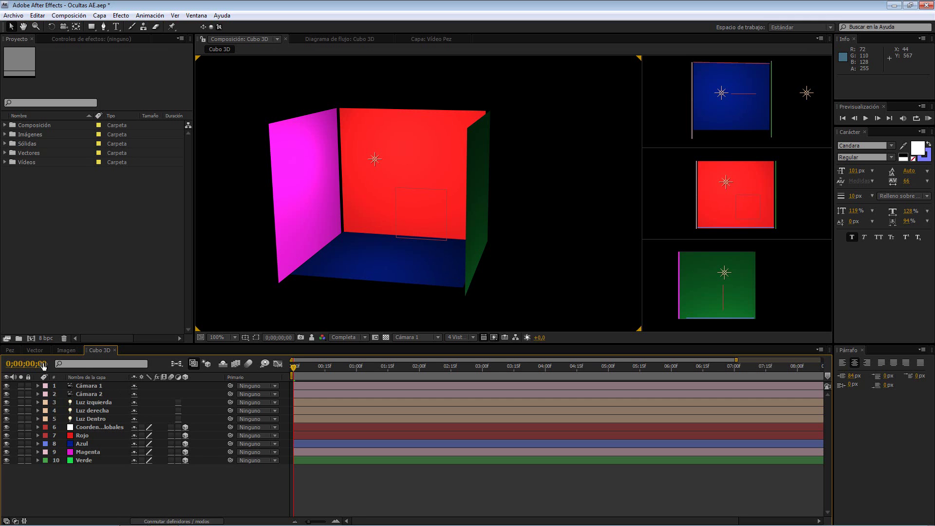
Step: Scrub the Cubo 3D current time forward through 0;00;04;02 and return to the start of the composition
drag(40, 363, 112, 386)
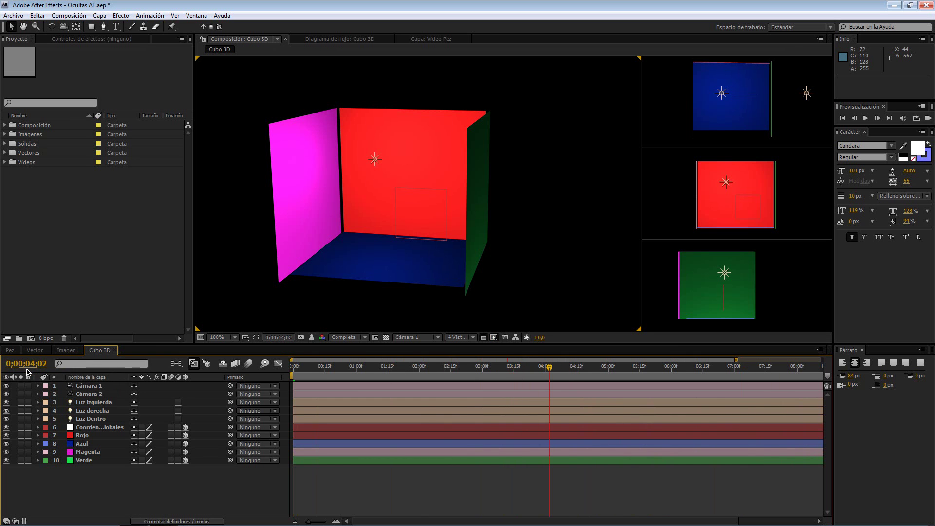
drag(31, 368, 172, 371)
key(Home)
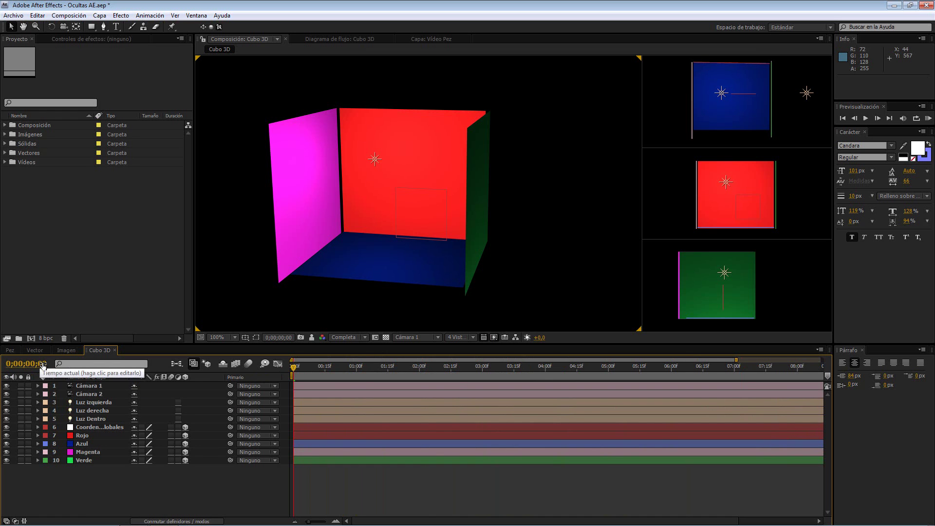
Step: Cycle the time display through frames and feet+frames, scrub to 0001+05, and return to timecode at the composition's start
ctrl+click(43, 367)
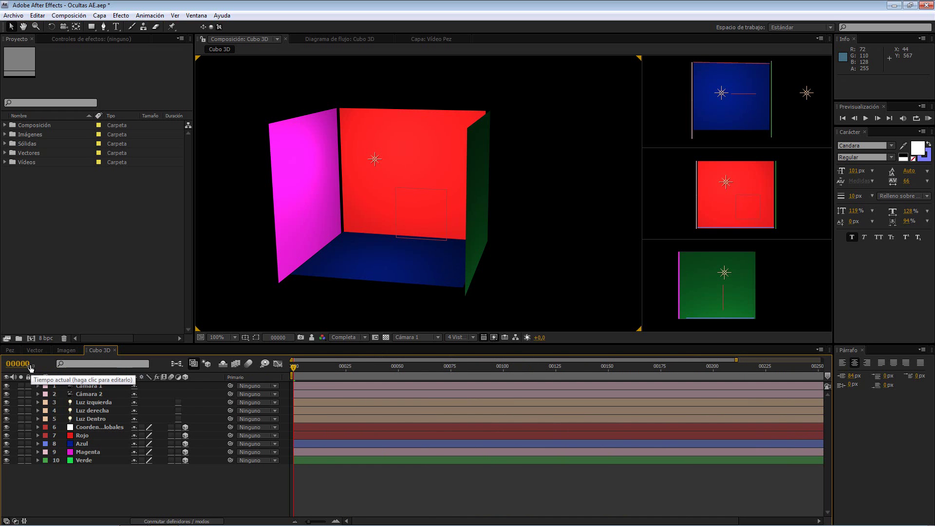
ctrl+click(43, 368)
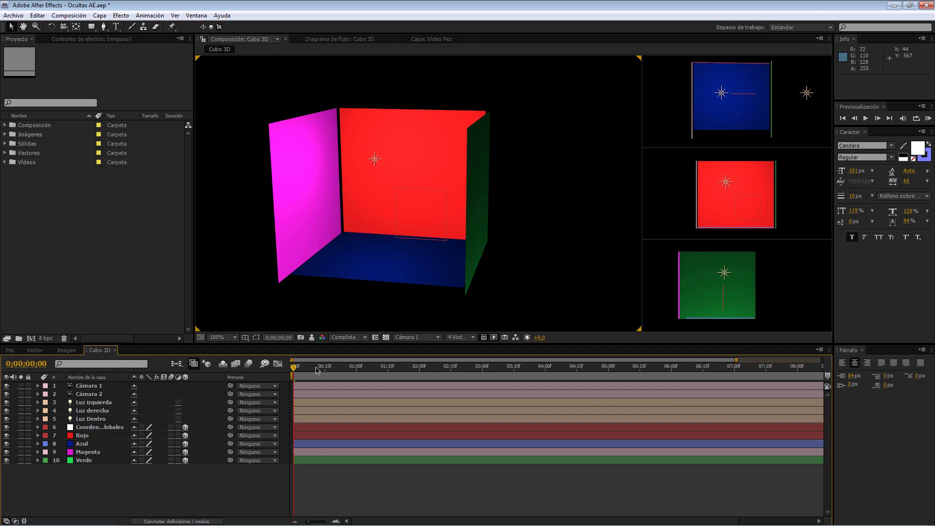
ctrl+click(39, 368)
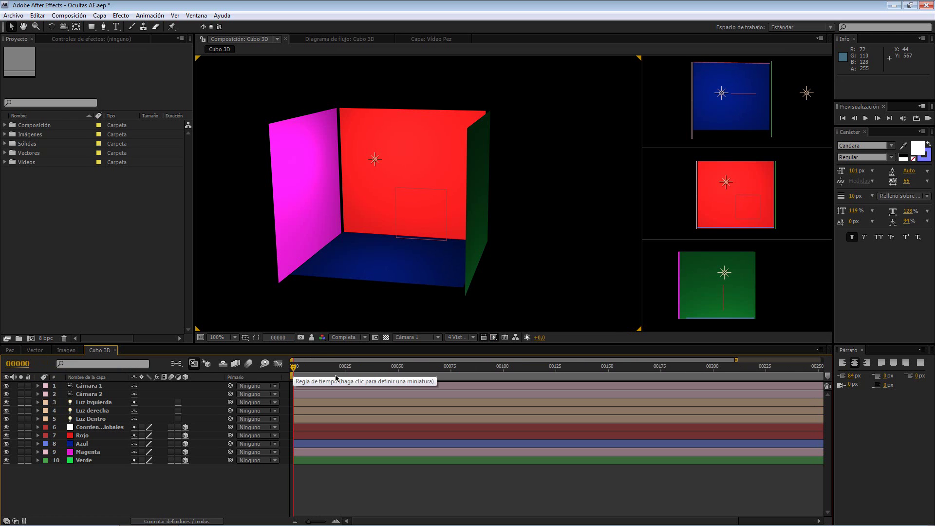
ctrl+click(31, 368)
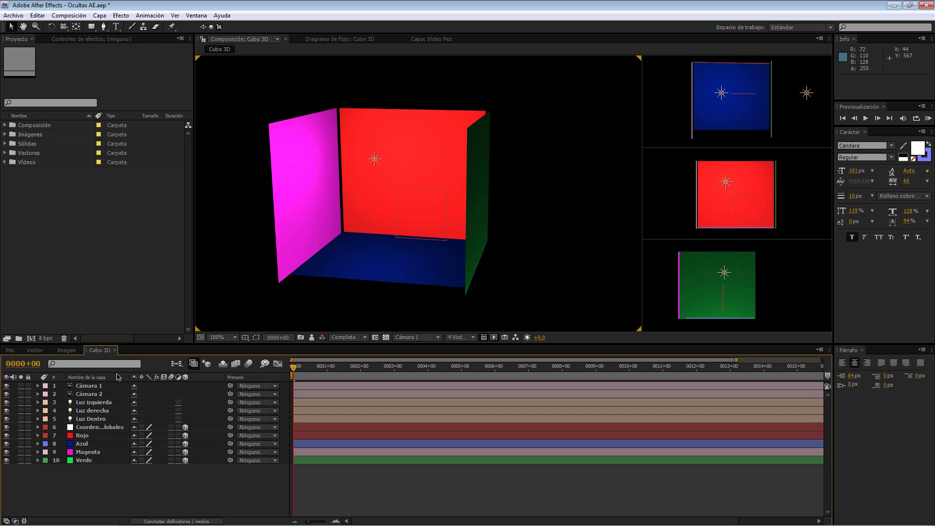
drag(28, 368, 46, 370)
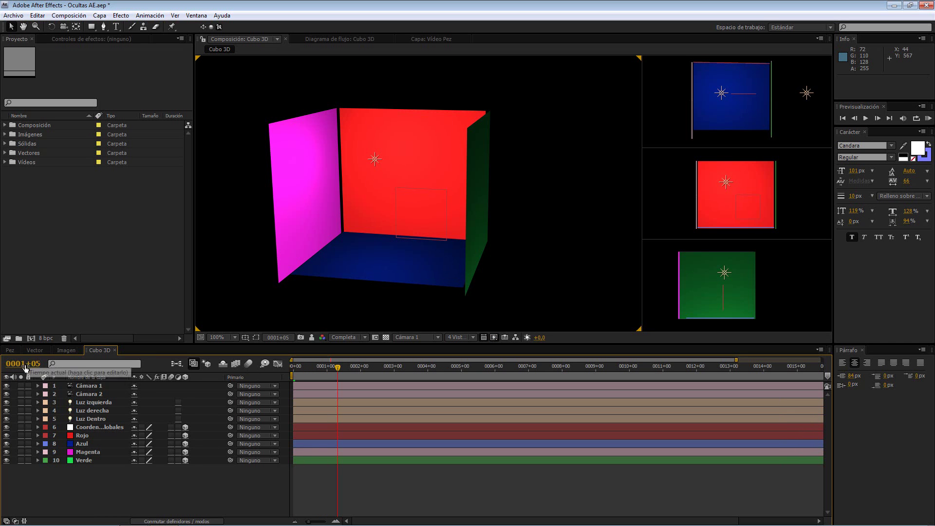
ctrl+click(43, 366)
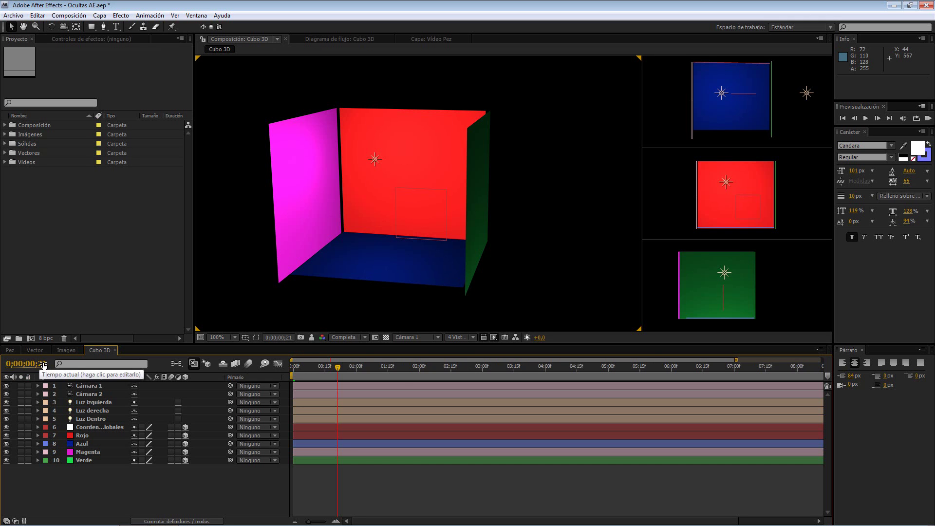
key(Home)
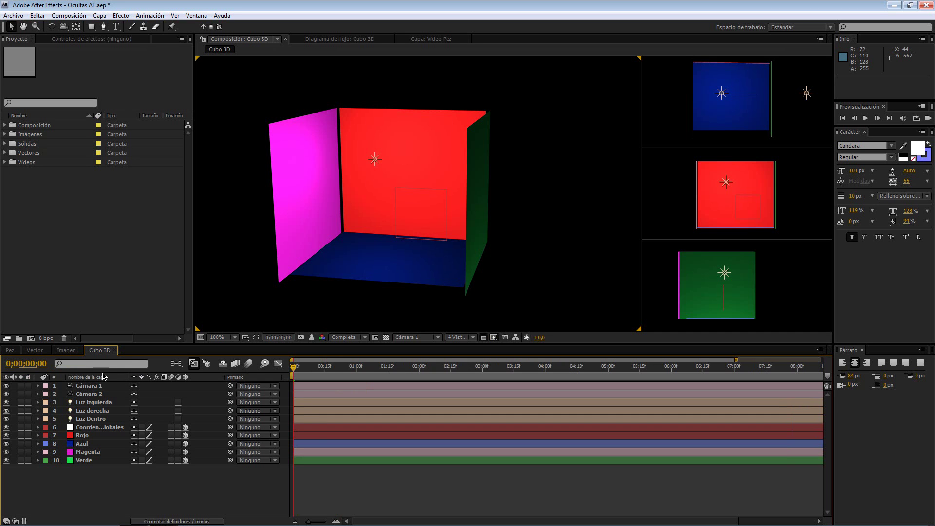
Step: Filter the Cubo 3D timeline by "sol" and clear the search
click(84, 367)
text(`So)
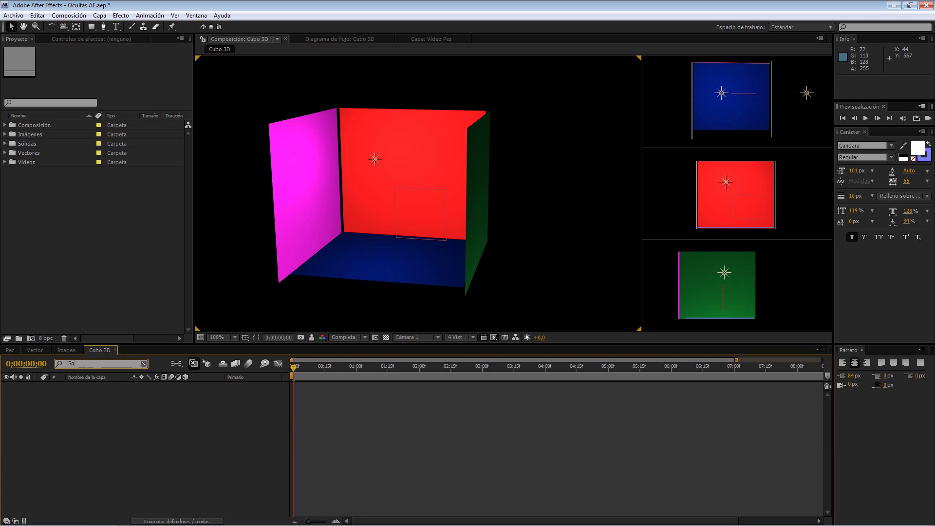
key(BackSpace)
text(sol)
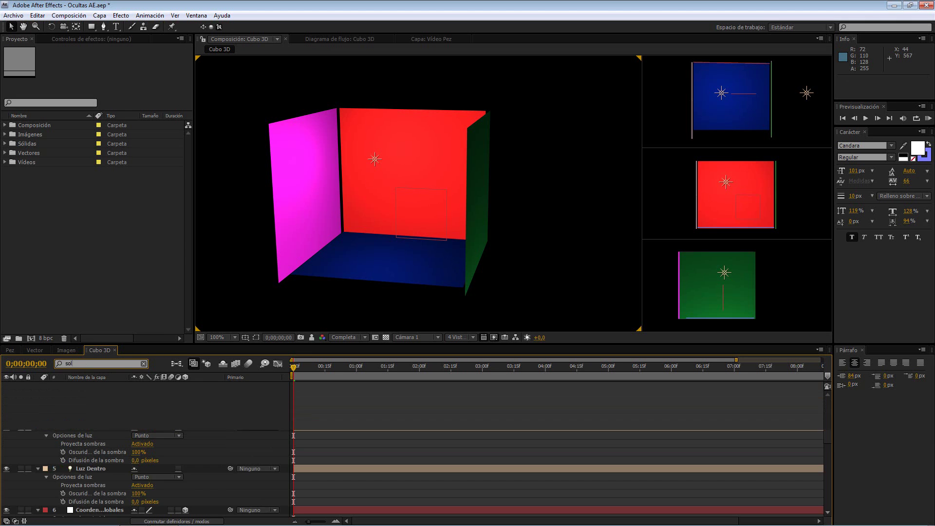
key(BackSpace)
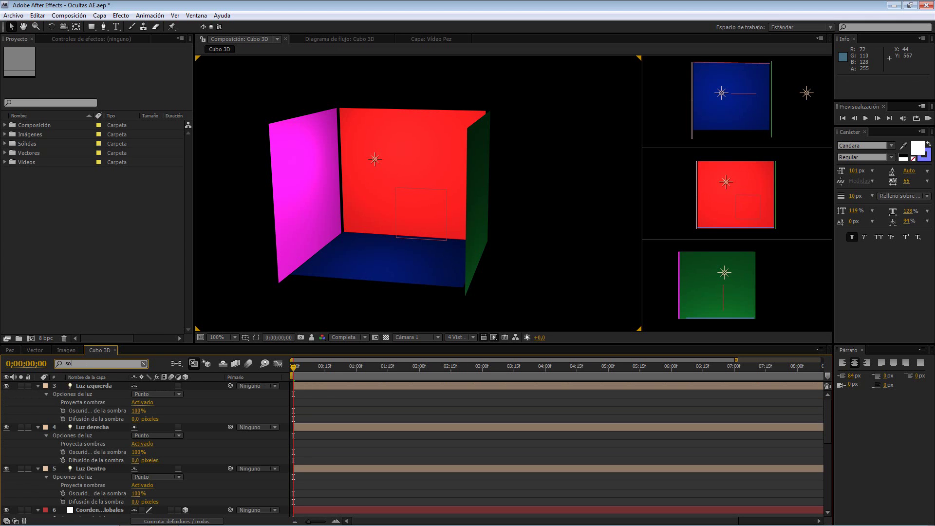
key(BackSpace)
key(BackSpace)
Step: Show source names instead of layer names, filter the layers by "só", and clear the search
click(88, 380)
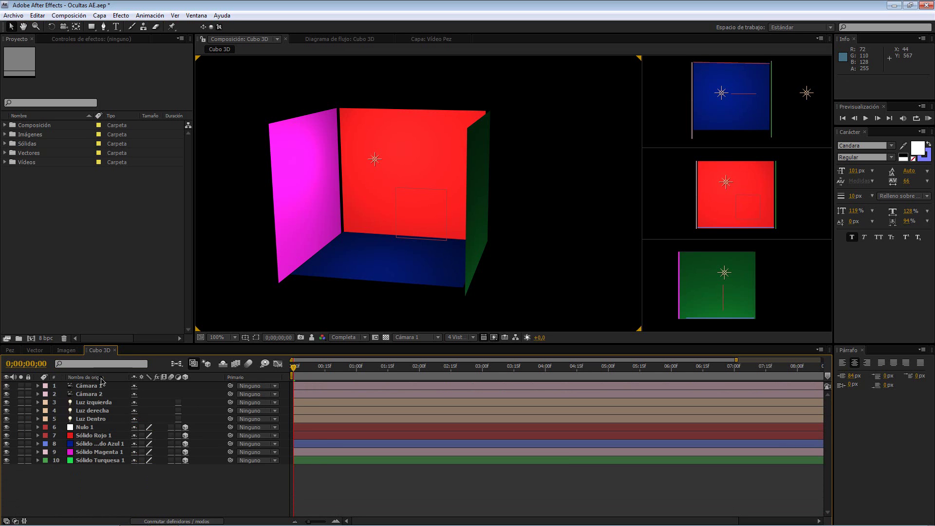
click(114, 366)
text(s)
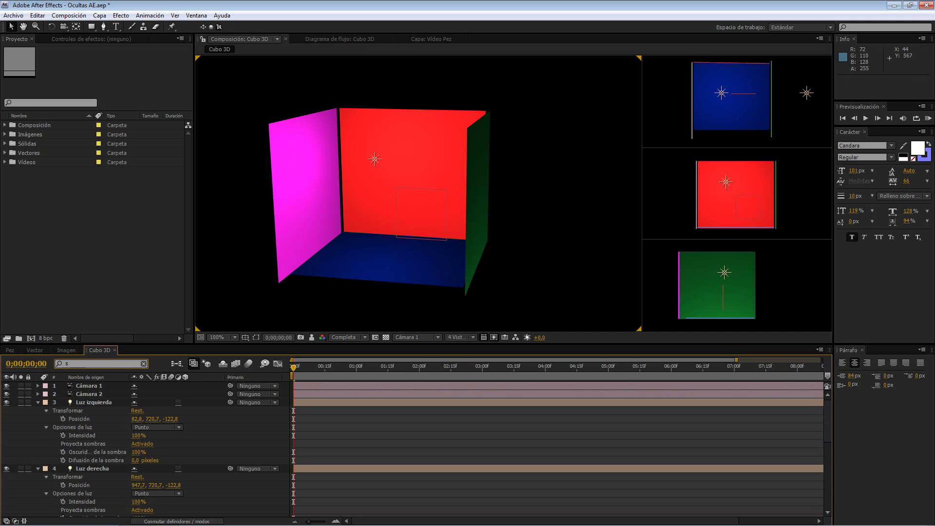
text(ó)
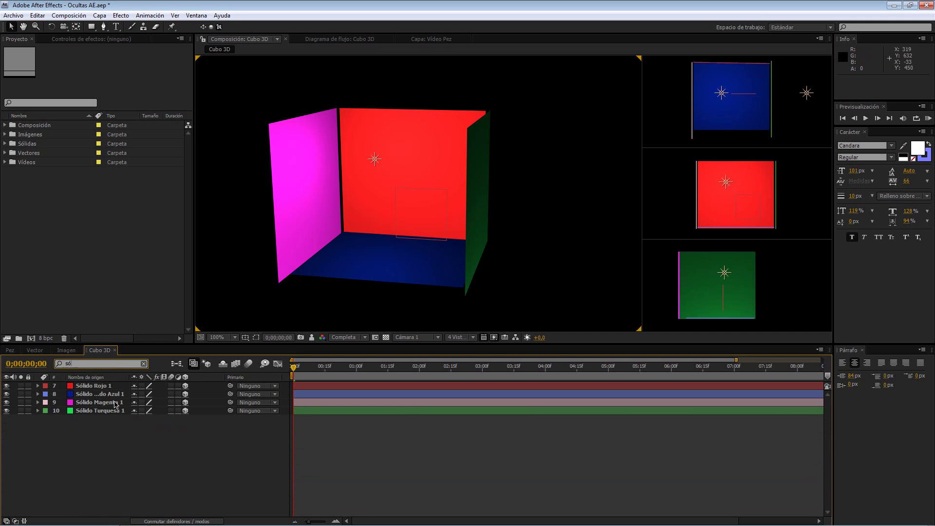
key(BackSpace)
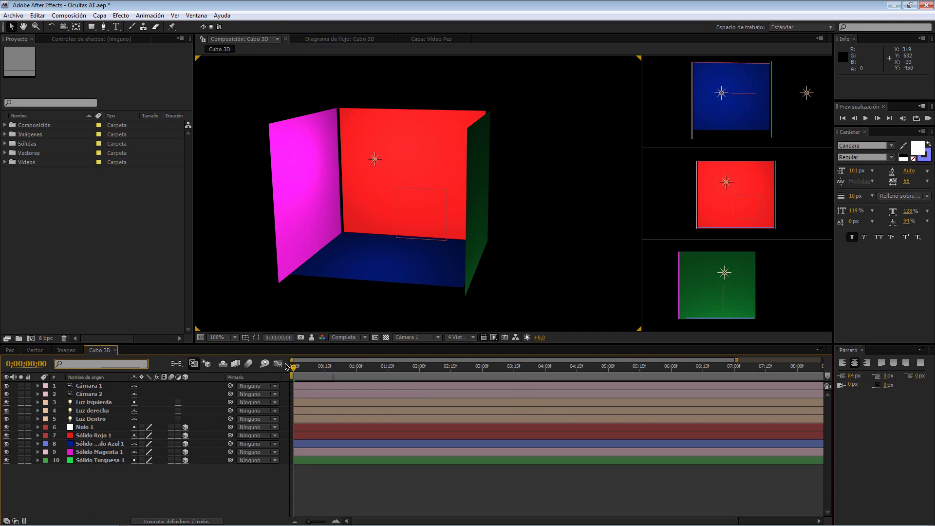
Step: Open the Cubo 3D composition's mini-flowchart and check its sorting and flow direction options
click(178, 364)
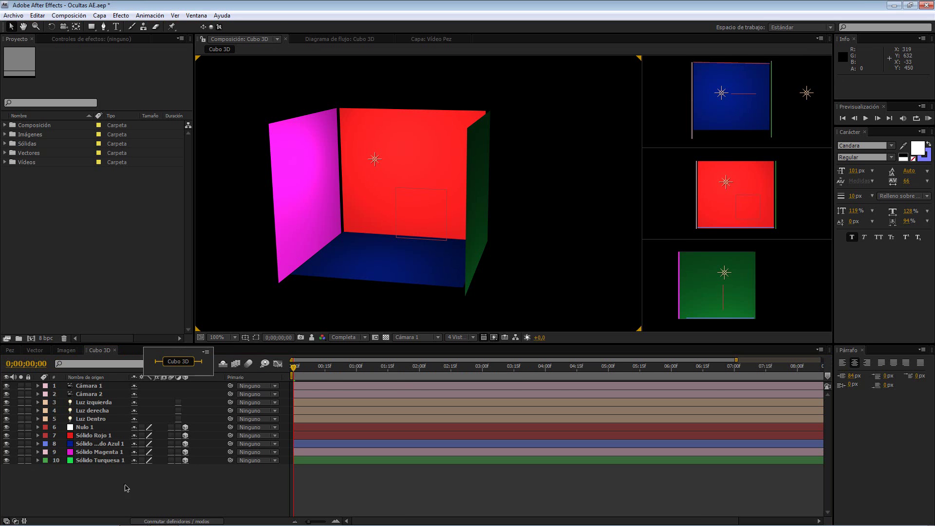
key(ctrl+a)
click(178, 365)
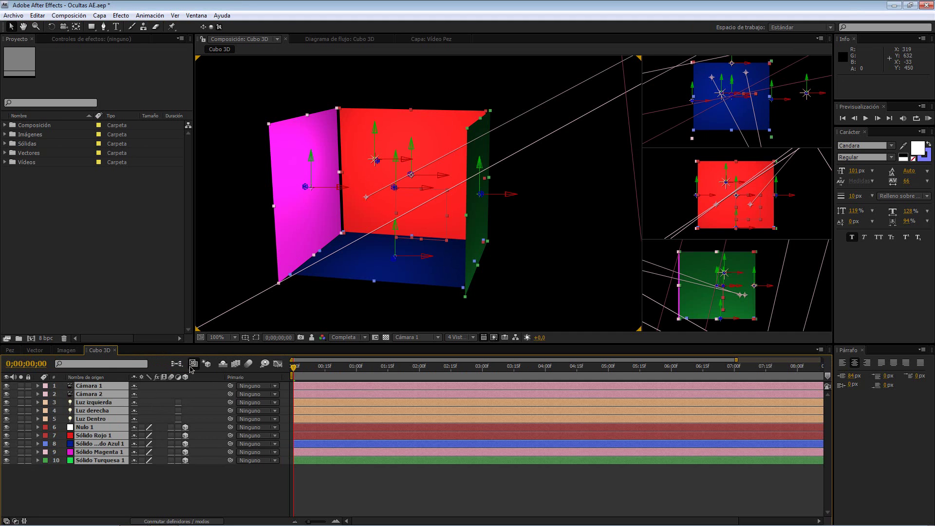
key(ctrl+shift+a)
click(178, 364)
click(205, 354)
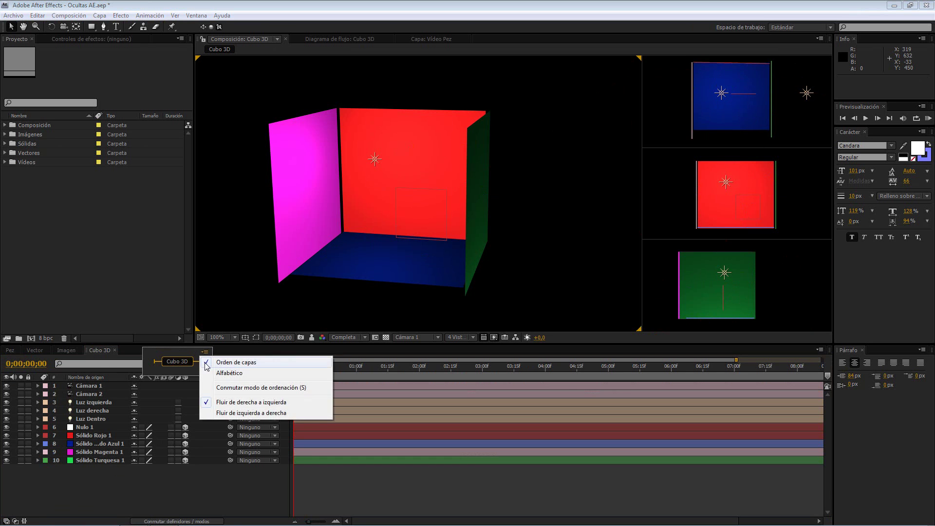
click(193, 364)
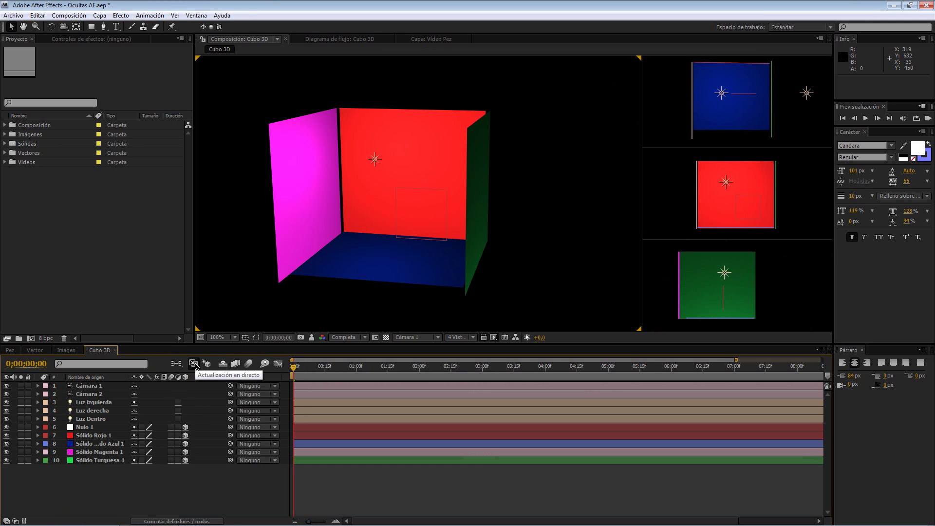
Step: Open the Imagen composition and, with live update on, try moving the image and changing its rotation at 50% zoom
click(68, 350)
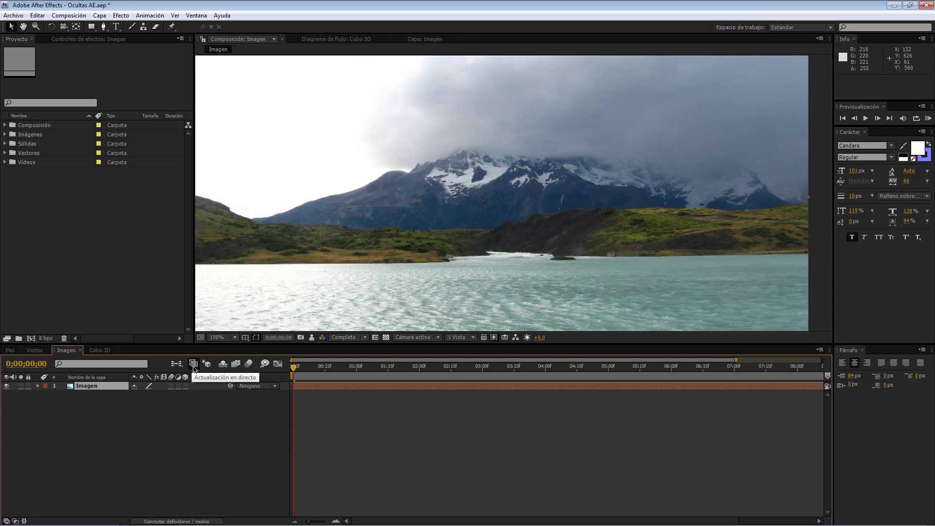
drag(335, 272, 423, 241)
key(ctrl+z)
key(comma)
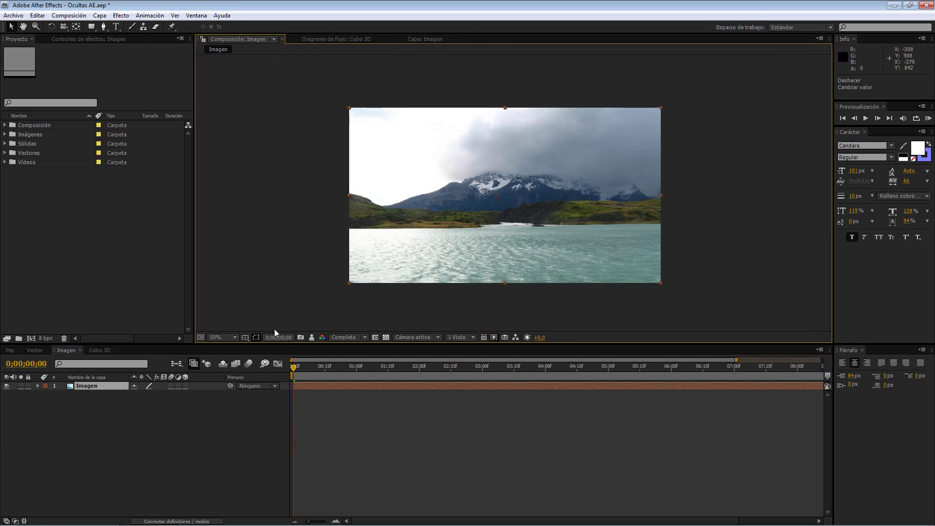
key(r)
drag(142, 394, 213, 379)
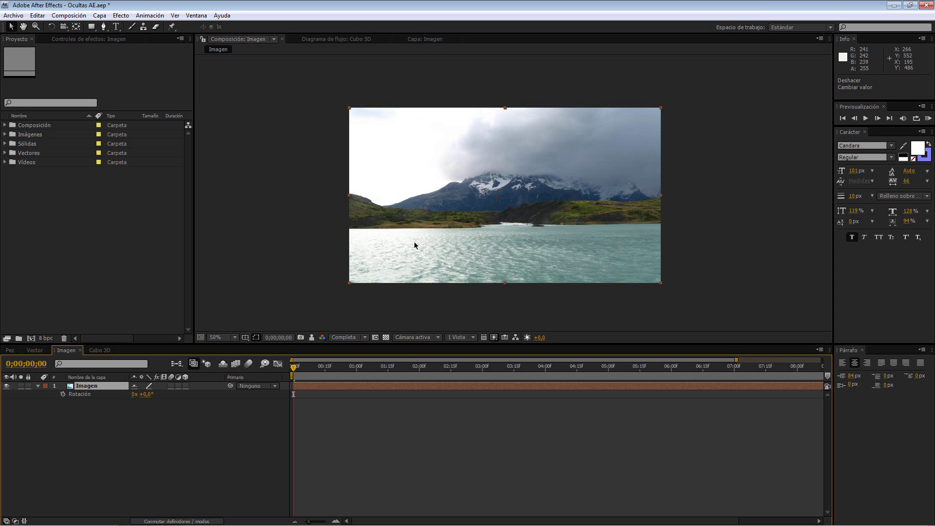
Step: Turn off live update, accept the notice, and try moving the Imagen layer in the composition viewer
click(194, 364)
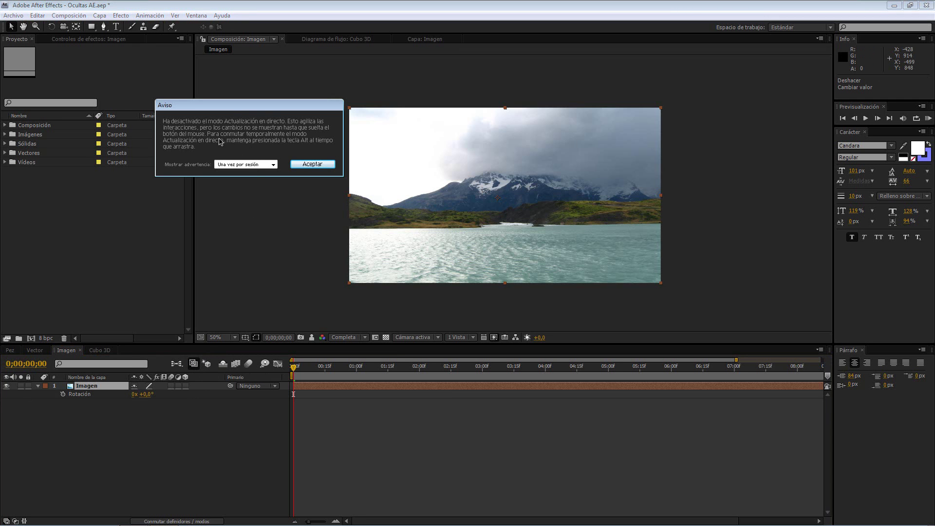
click(312, 164)
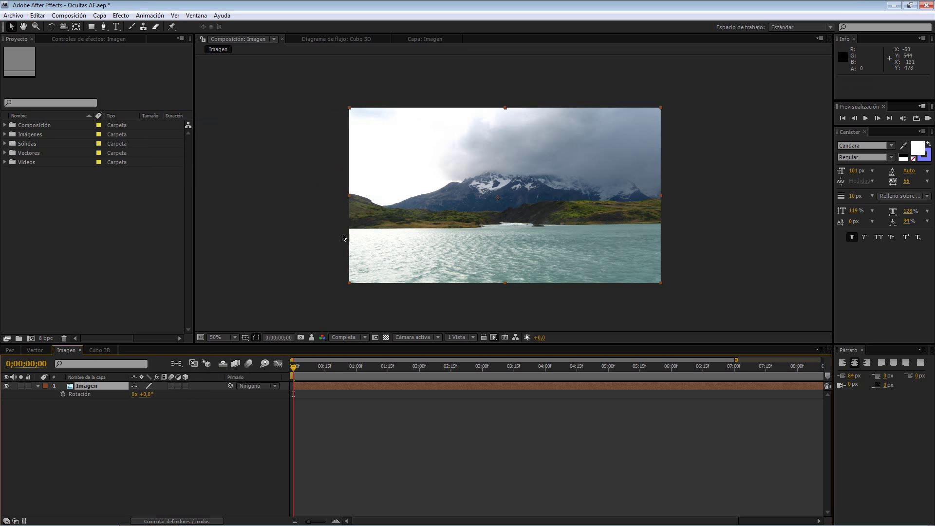
drag(382, 191, 480, 177)
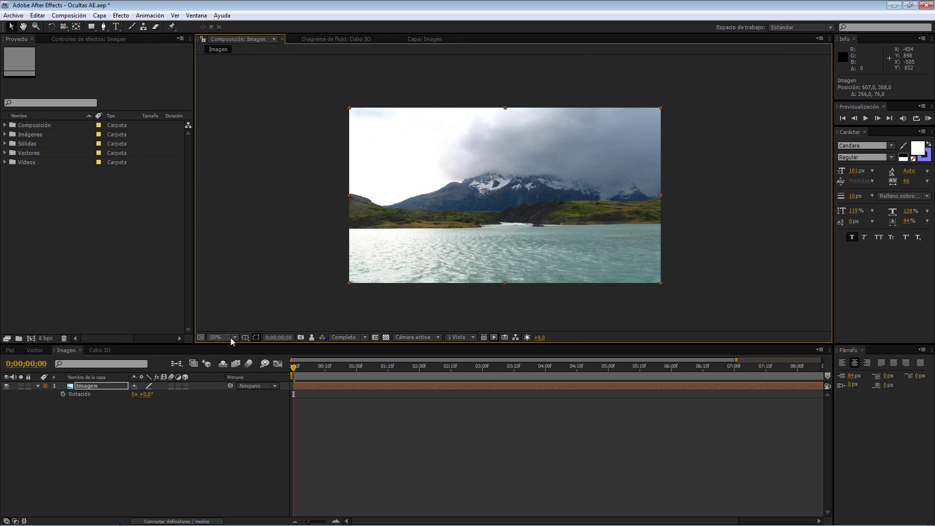
Step: Try rotating the Imagen layer to 44°, undo the rotation, and turn live update back on
mouse_move(154, 396)
mouse_down()
mouse_move(194, 405)
mouse_move(144, 397)
mouse_move(163, 404)
mouse_up()
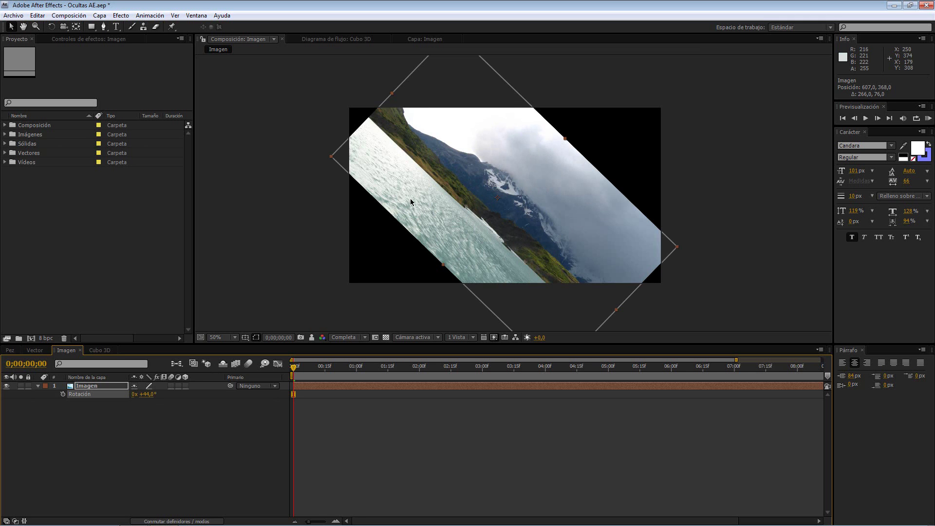
key(ctrl+z)
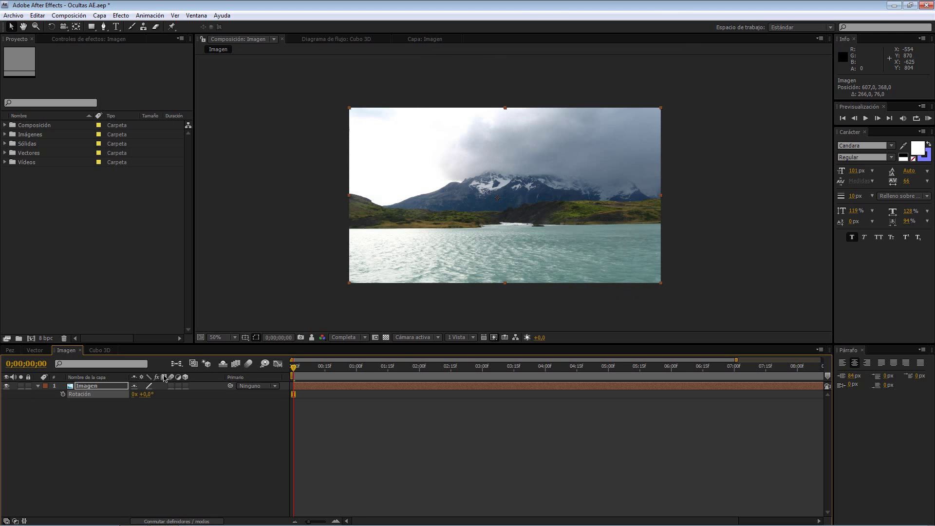
click(193, 364)
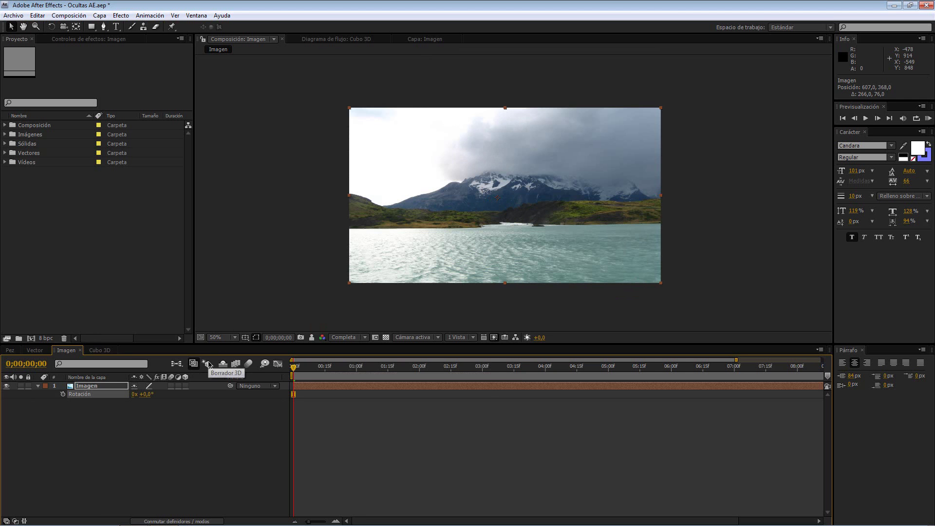
Step: Open the Cubo 3D composition and pick out its three lights in the camera view at 50% zoom
click(98, 349)
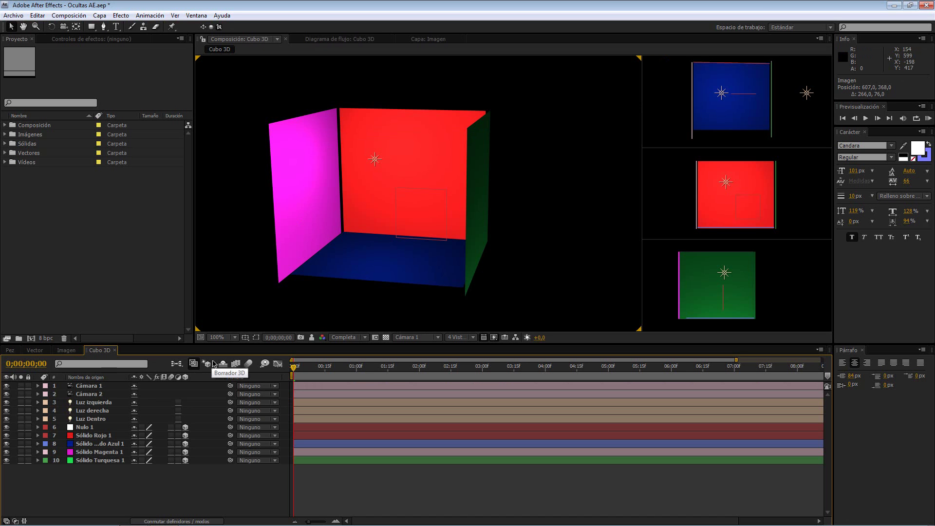
click(375, 159)
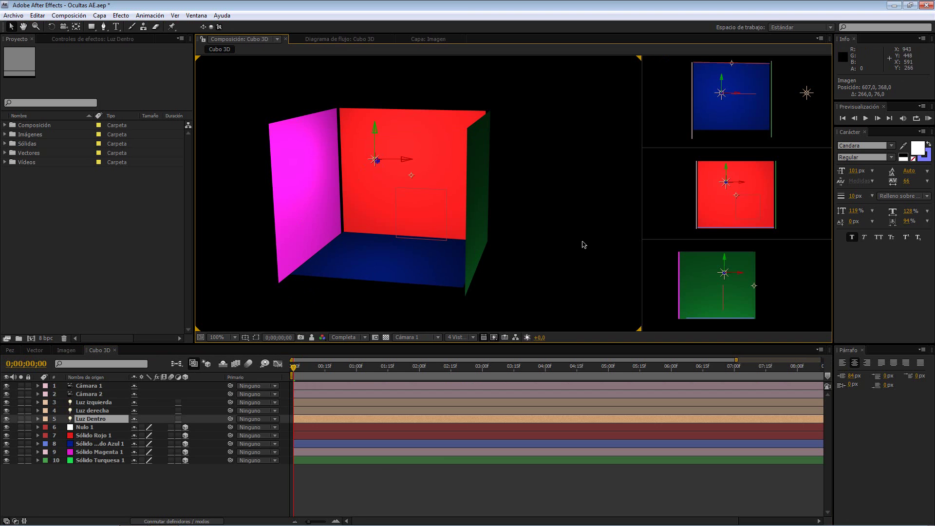
key(comma)
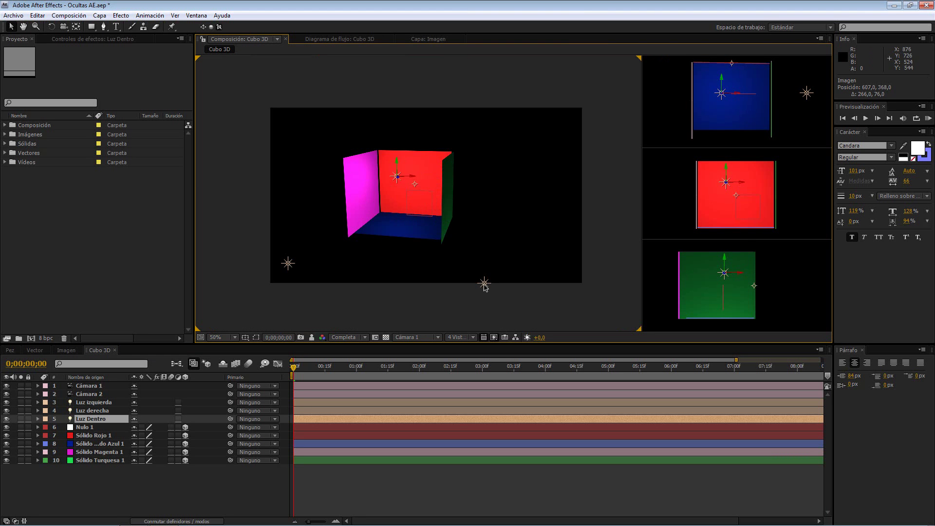
click(484, 284)
click(287, 263)
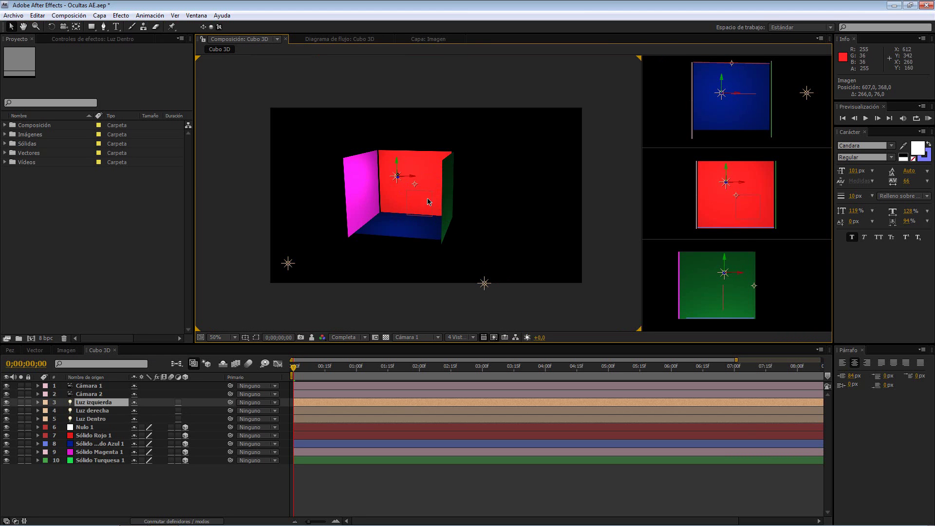
click(396, 177)
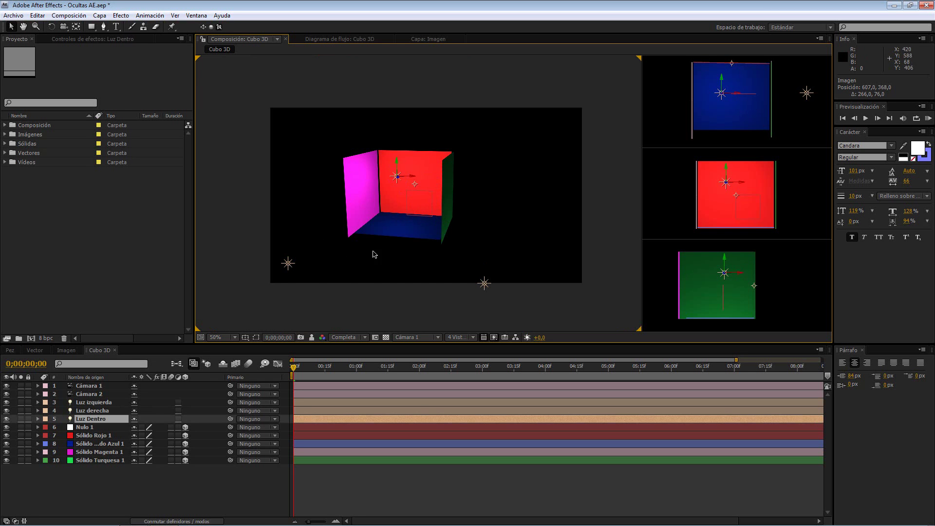
Step: Switch Draft 3D on and off to compare the cube's lighting, and restore the camera view to 100% zoom
click(205, 365)
click(205, 365)
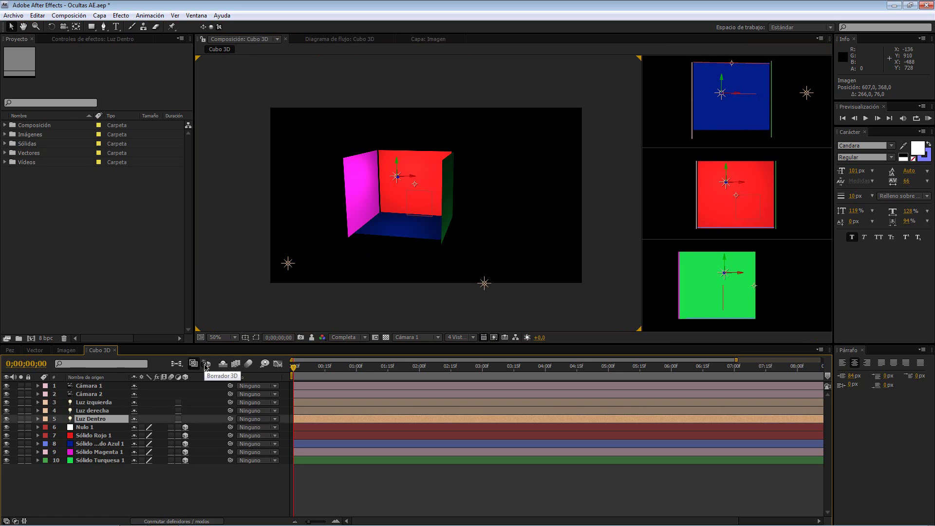
click(207, 364)
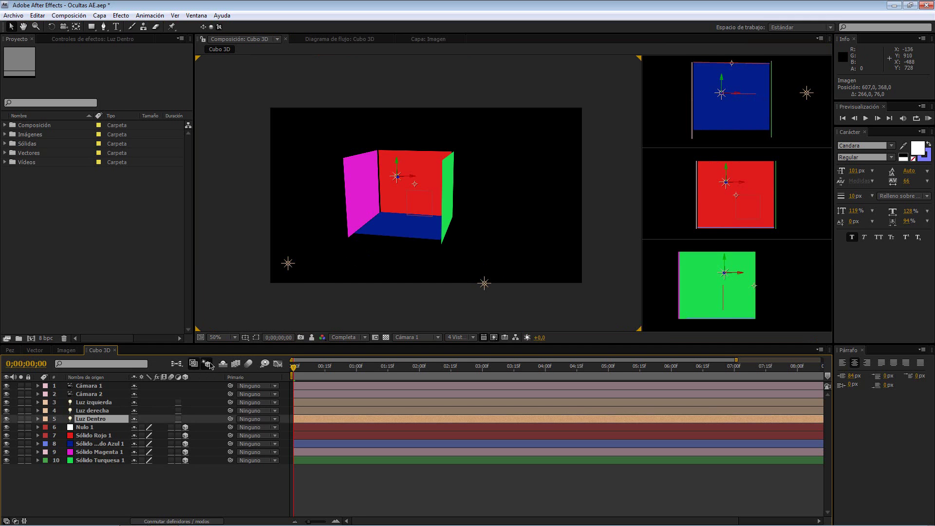
click(209, 364)
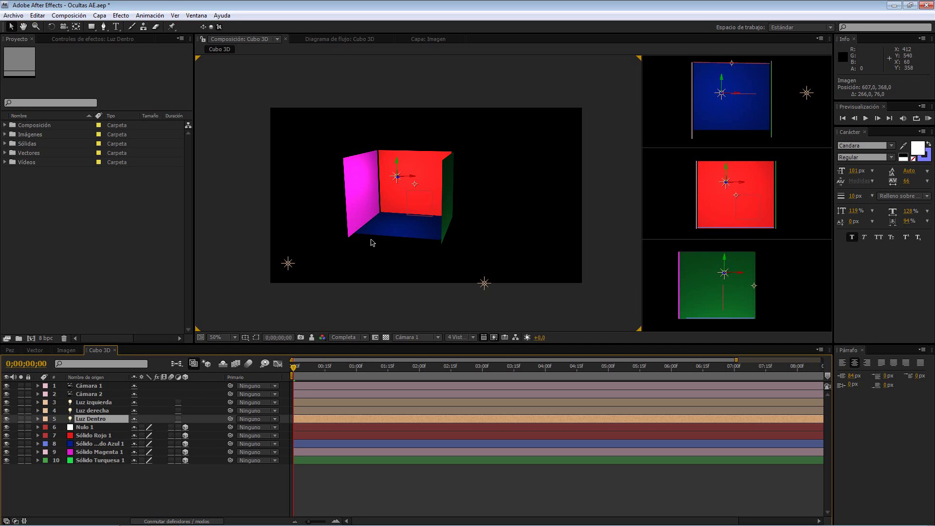
click(206, 363)
click(206, 363)
key(period)
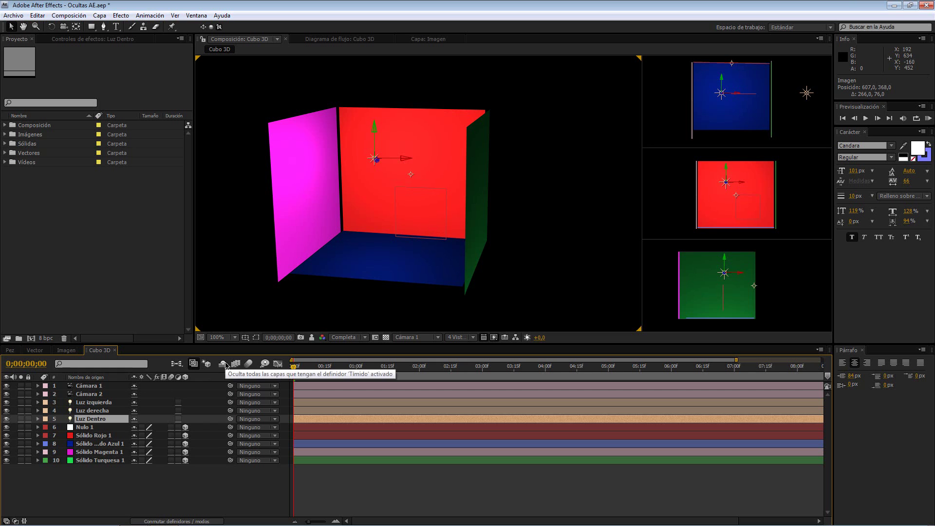
Step: Mark the four solid layers as shy, and toggle the hiding of shy layers on and back off
click(214, 475)
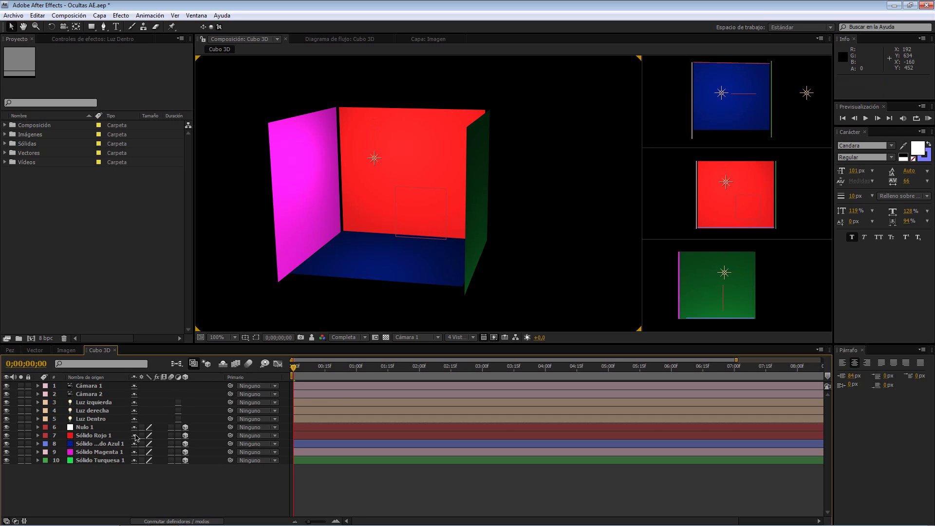
drag(135, 435, 137, 452)
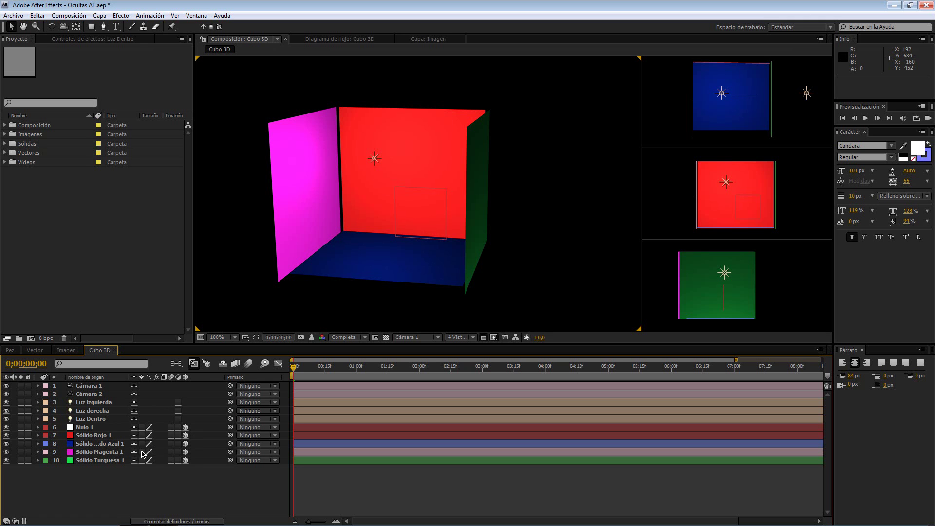
click(223, 364)
click(223, 364)
click(223, 363)
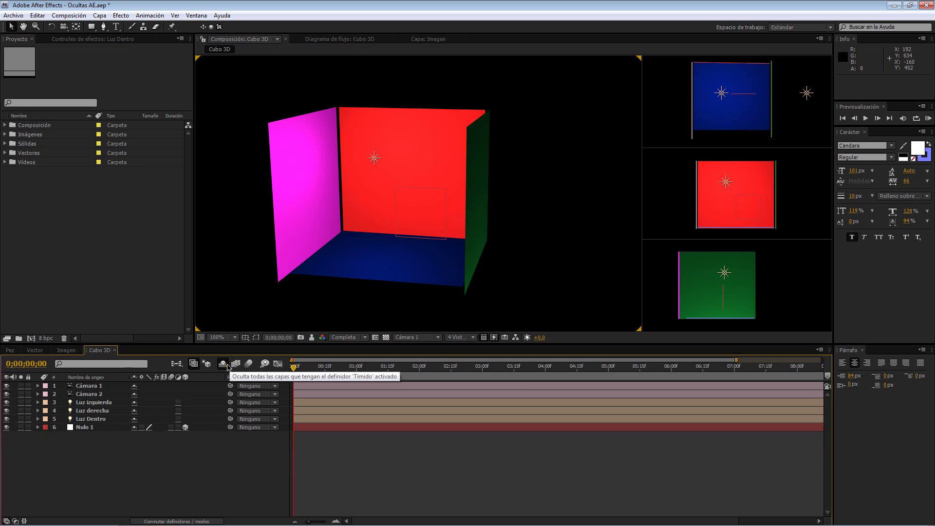
click(227, 365)
click(227, 365)
click(226, 365)
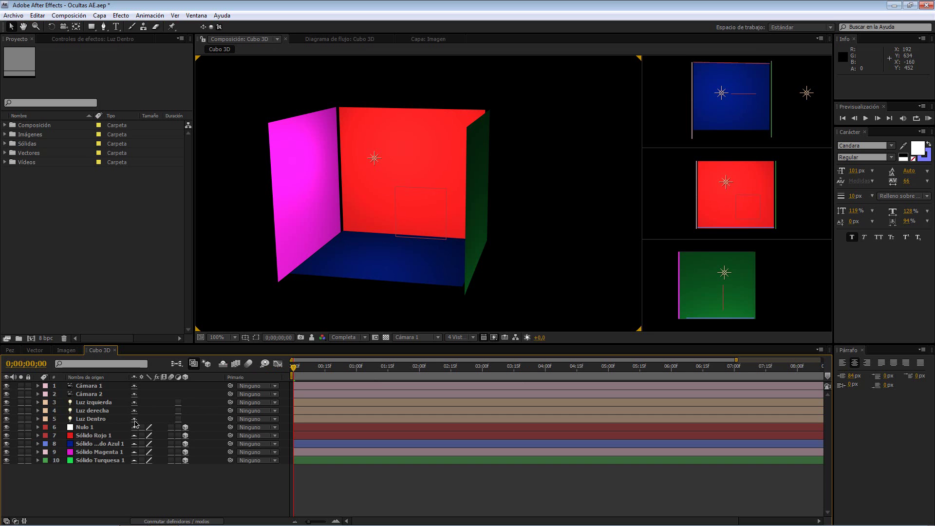
Step: Change the shy switches of the light layers and the blue and magenta solids, toggling shy-layer hiding to compare, and clear the selection
drag(138, 404, 137, 420)
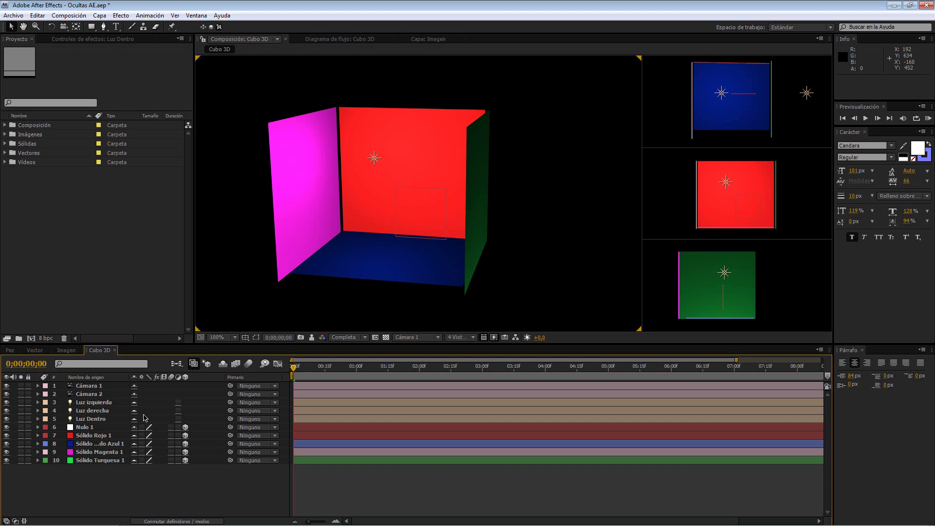
click(226, 365)
click(226, 365)
click(225, 366)
click(225, 365)
click(225, 365)
click(226, 365)
drag(135, 442, 135, 452)
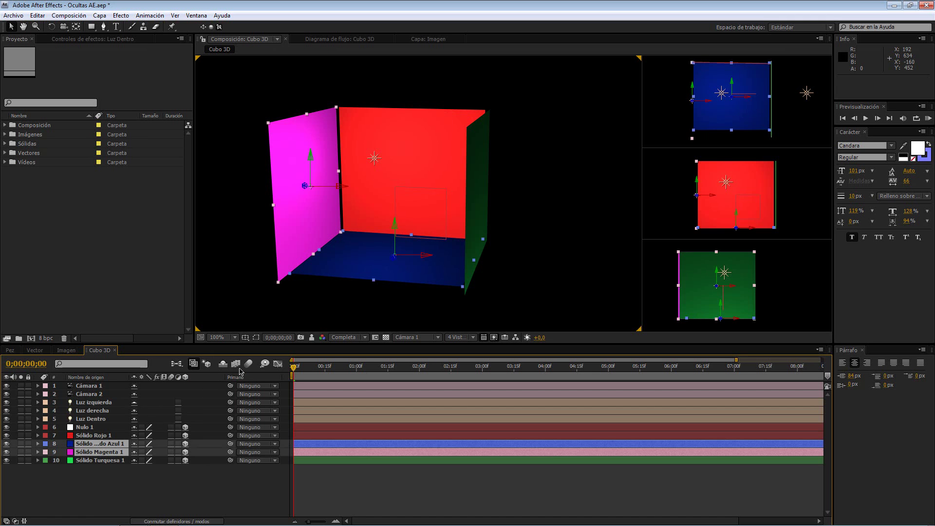
click(212, 499)
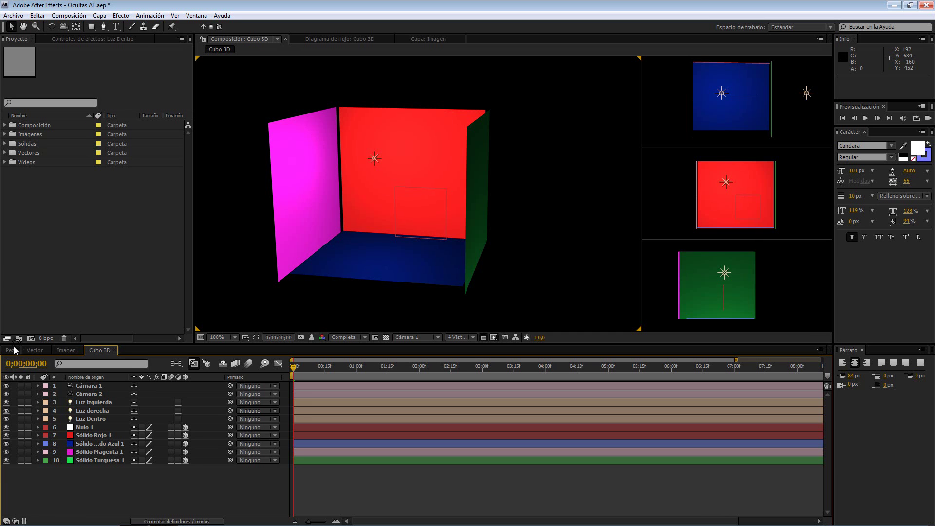
Step: Open the Pez composition and cycle the Vídeo Pez layer's frame blending through its modes back to off
click(10, 350)
click(166, 387)
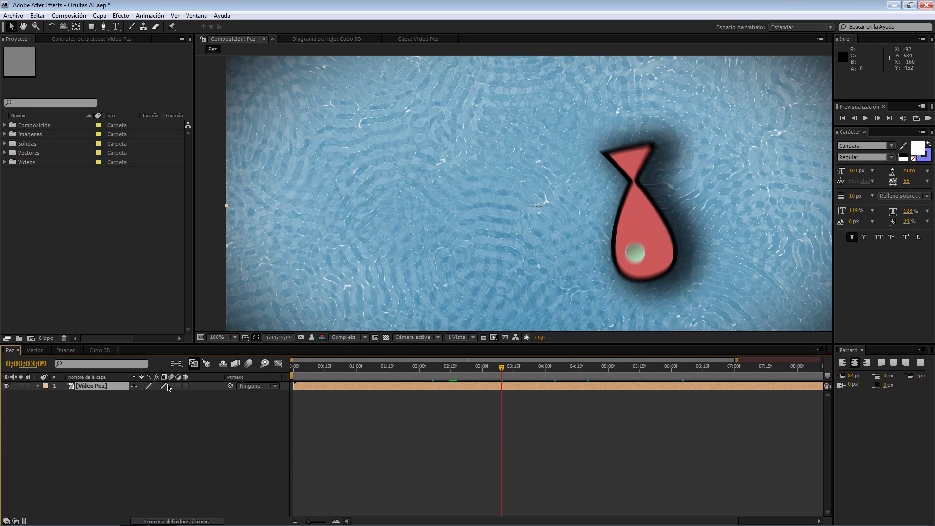
click(167, 386)
click(164, 387)
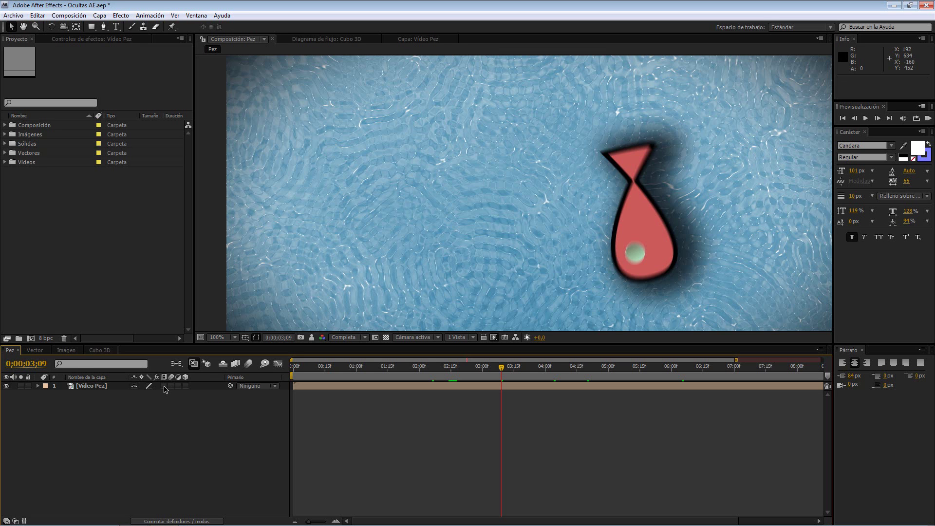
click(125, 387)
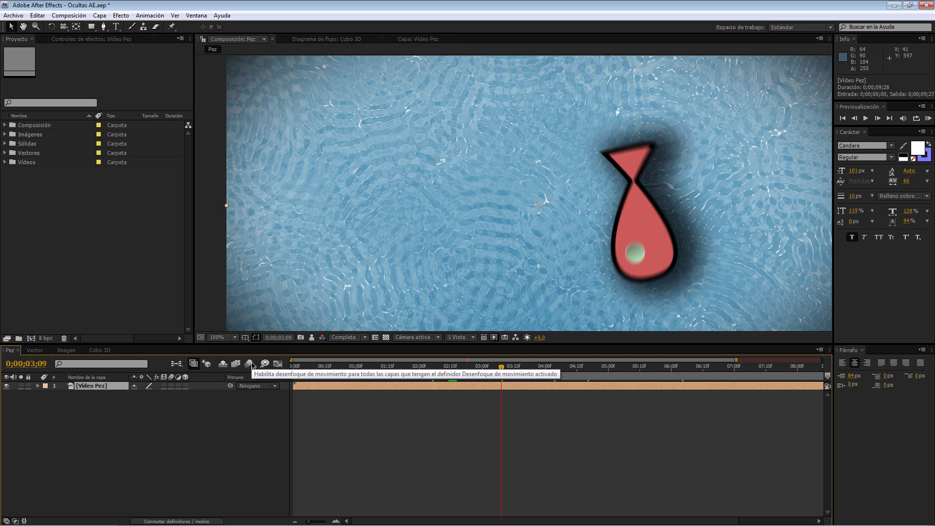
Step: In the Cubo 3D composition, enable motion blur for the null and solid layers and for the whole composition
click(102, 350)
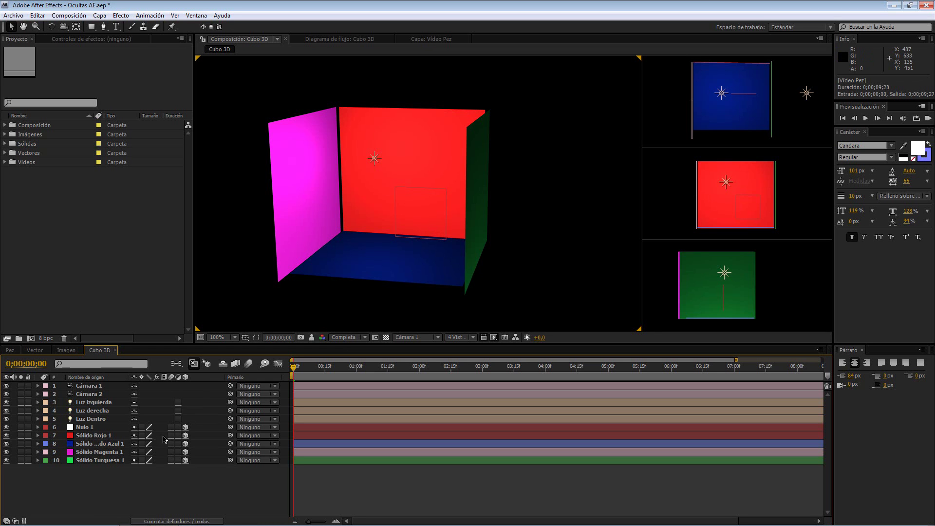
drag(171, 427, 171, 465)
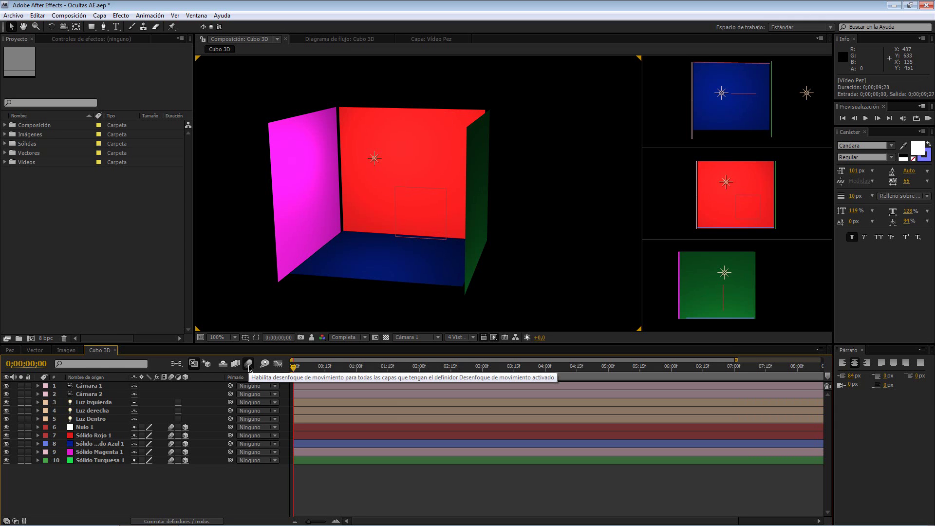
click(248, 366)
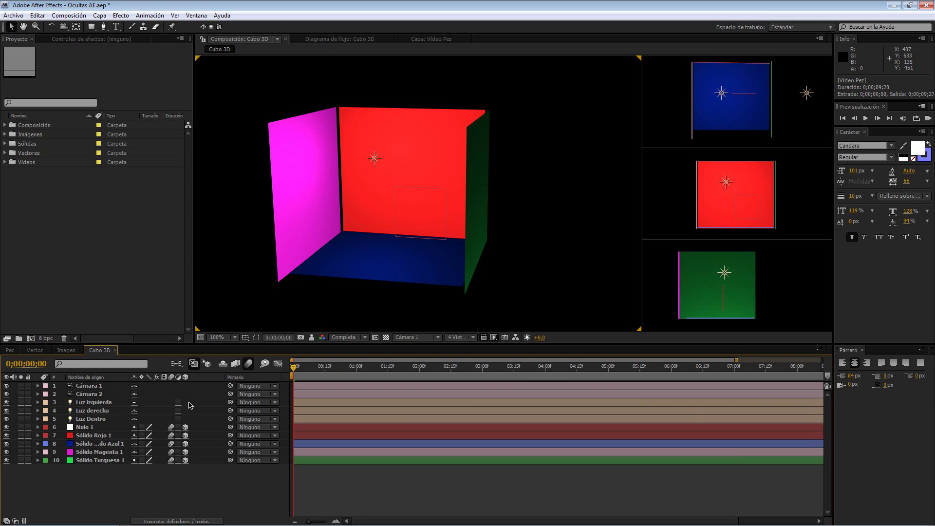
Step: Undo a trial adjustment-layer switch on the null and solids, and turn off motion blur for those layers and the composition
drag(179, 427, 176, 452)
key(ctrl+z)
drag(173, 431, 171, 462)
click(249, 366)
Step: Apply the Dibujos animados effect from the Estilizar category to the image in the Imagen composition
click(60, 349)
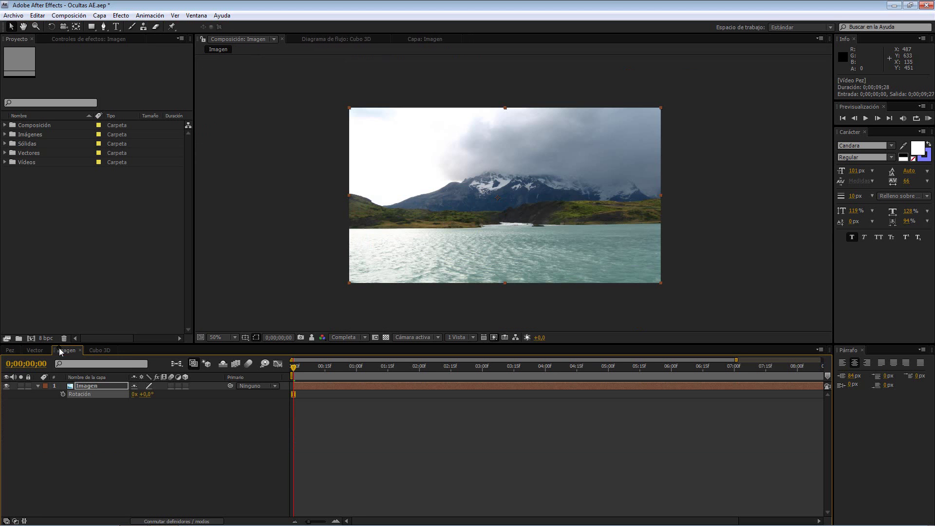
click(103, 39)
right_click(95, 163)
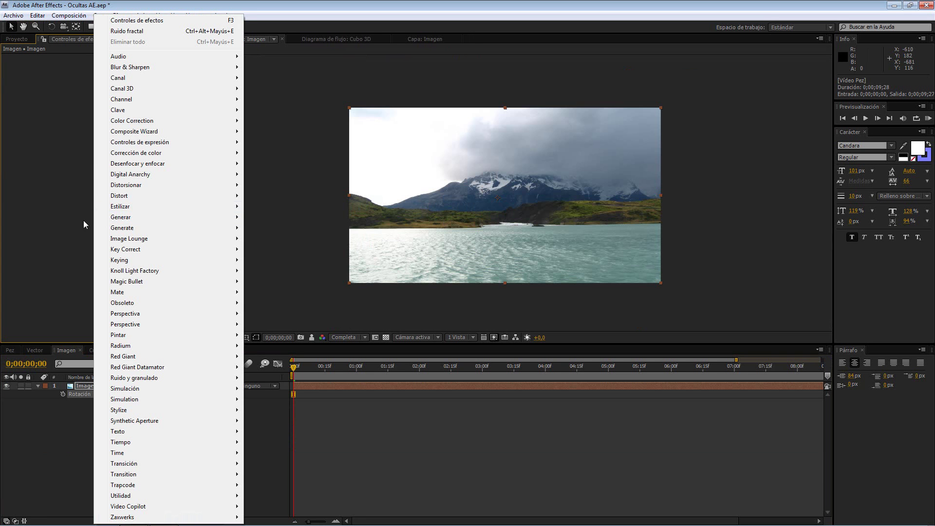
mouse_move(120, 208)
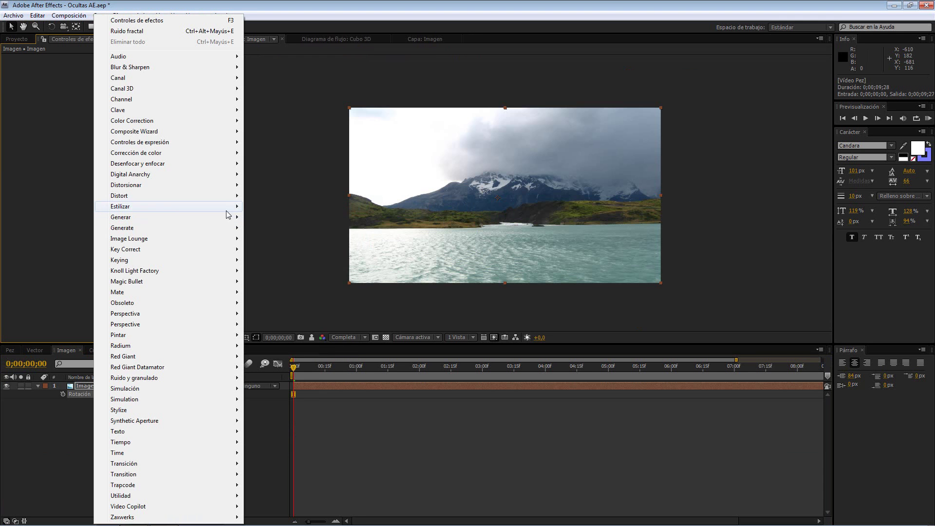
mouse_move(227, 207)
click(273, 225)
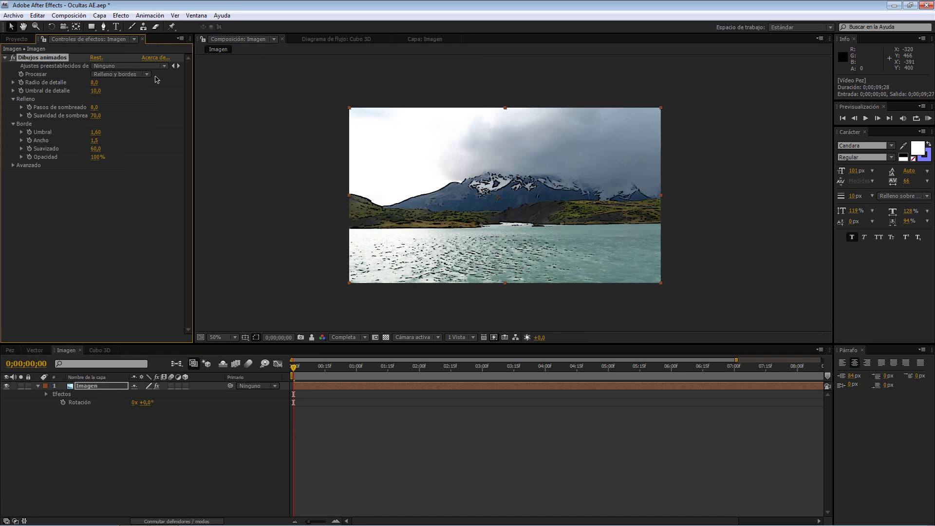
Step: View the cartoon effect at 100% zoom and set its Pasos de sombreado to 7.8
key(period)
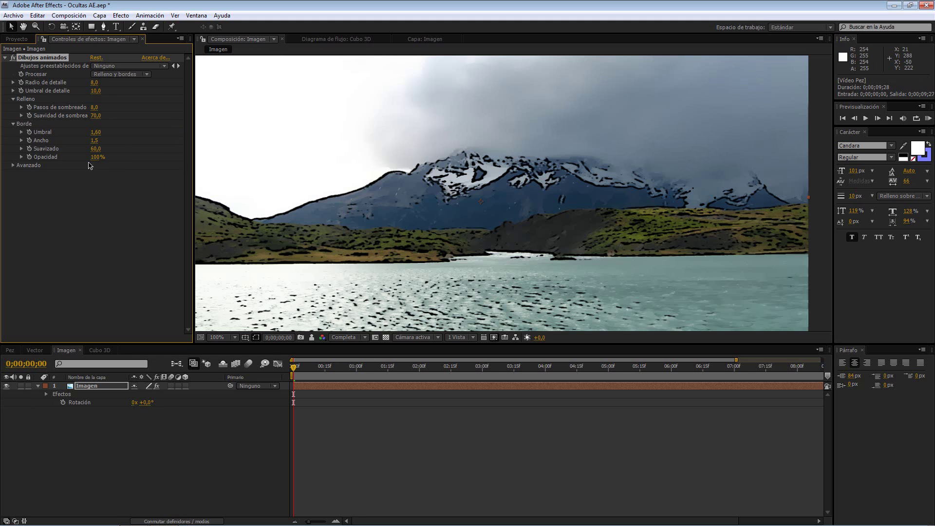
key(comma)
key(period)
drag(94, 108, 90, 108)
Step: Expand Dibujos animados in the timeline, try selecting Radio de detalle, Umbral de detalle and the Effects group, and select the whole effect
click(44, 61)
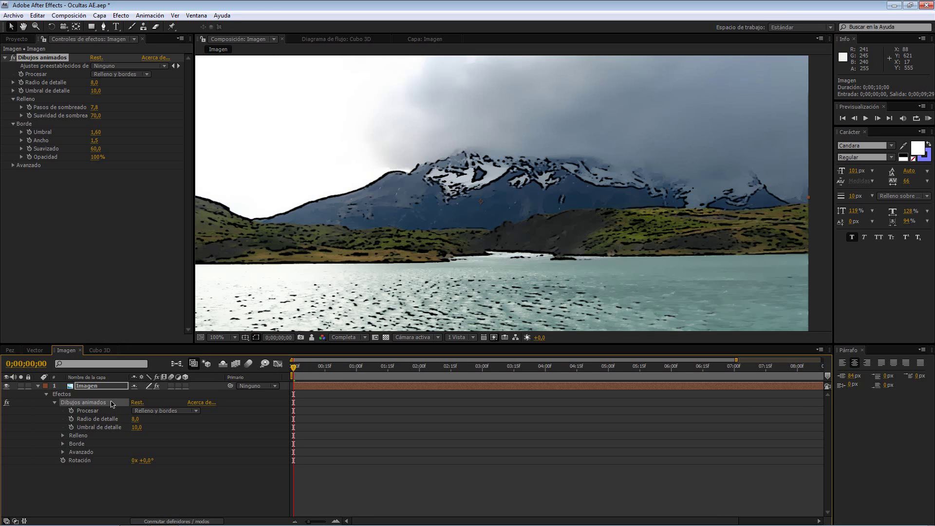
click(106, 421)
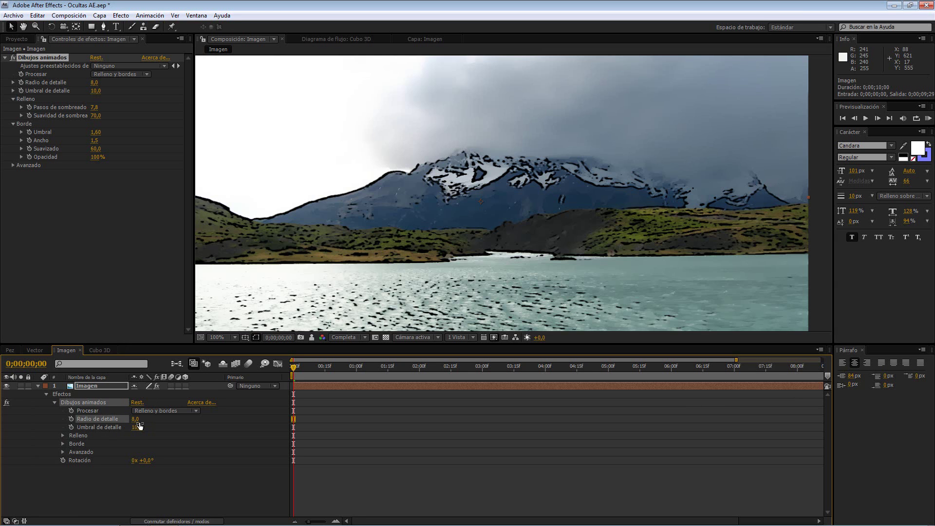
click(126, 427)
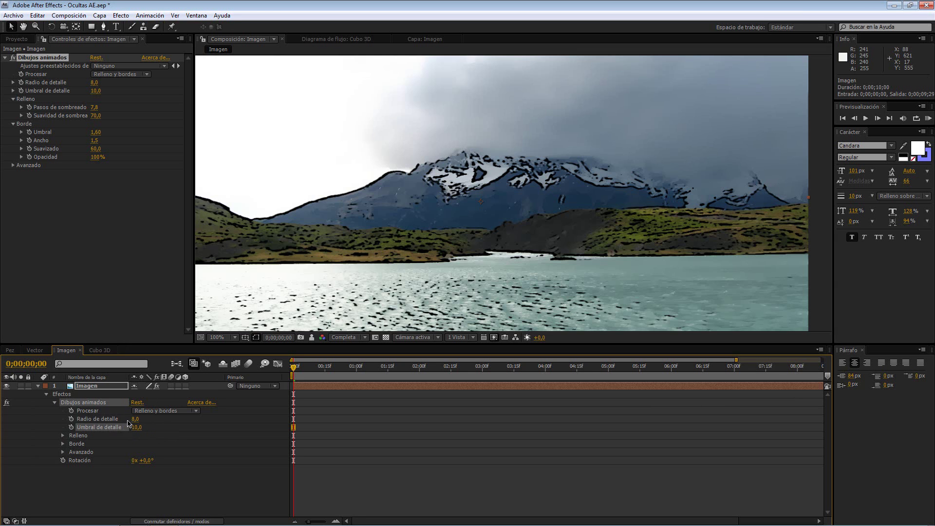
click(114, 394)
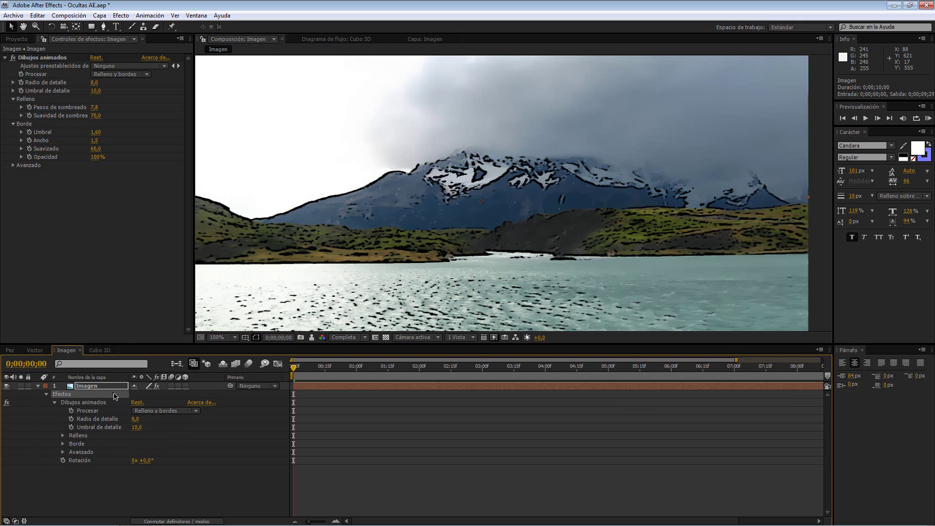
click(97, 403)
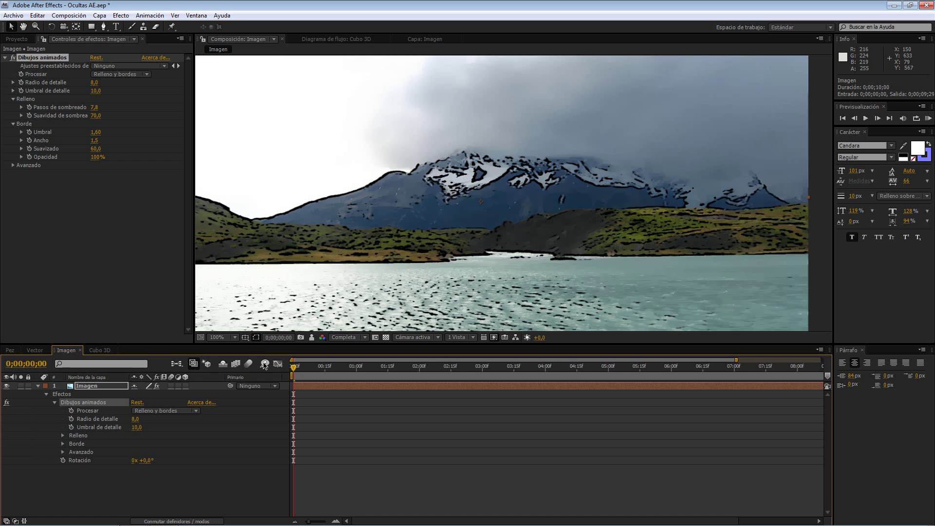
Step: Open Brainstorm for the Dibujos animados effect, enlarge the central variation, and briefly play its preview
click(265, 364)
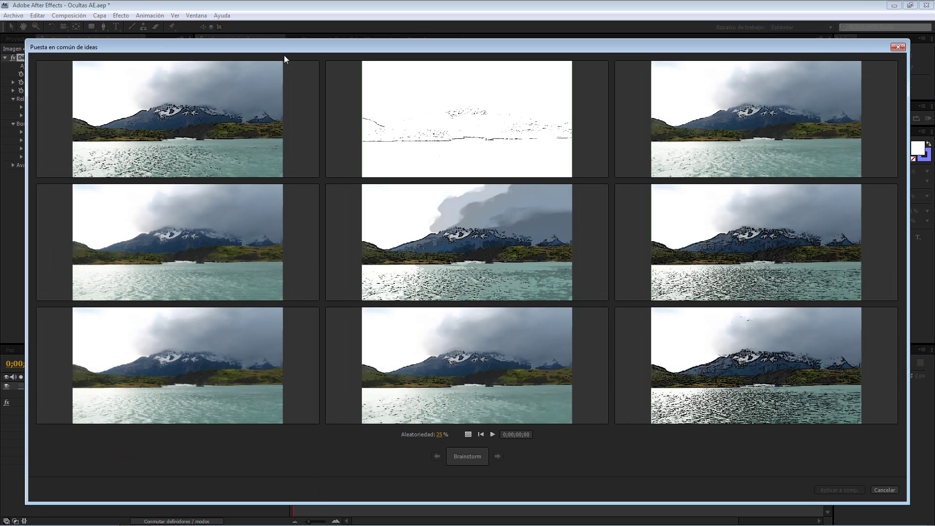
drag(288, 48, 287, 44)
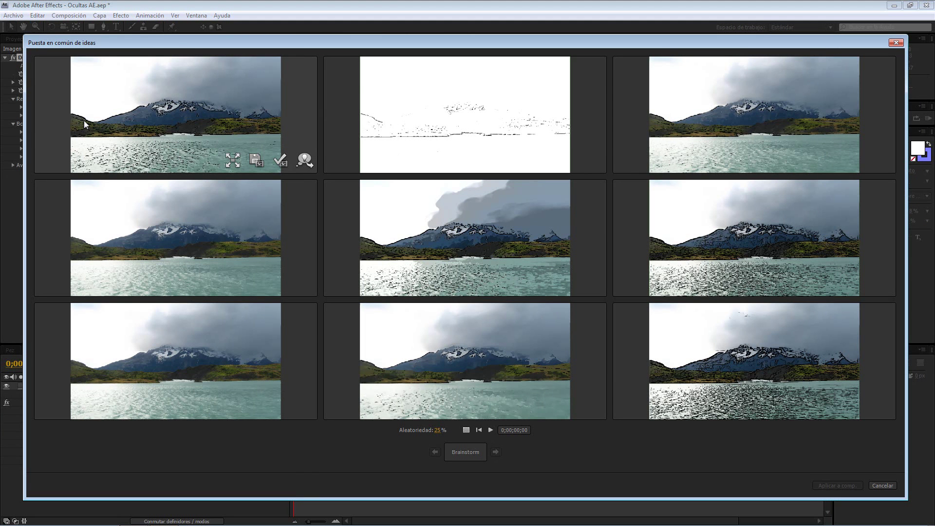
mouse_move(162, 53)
mouse_down()
mouse_move(219, 78)
mouse_move(203, 57)
mouse_move(161, 41)
mouse_up()
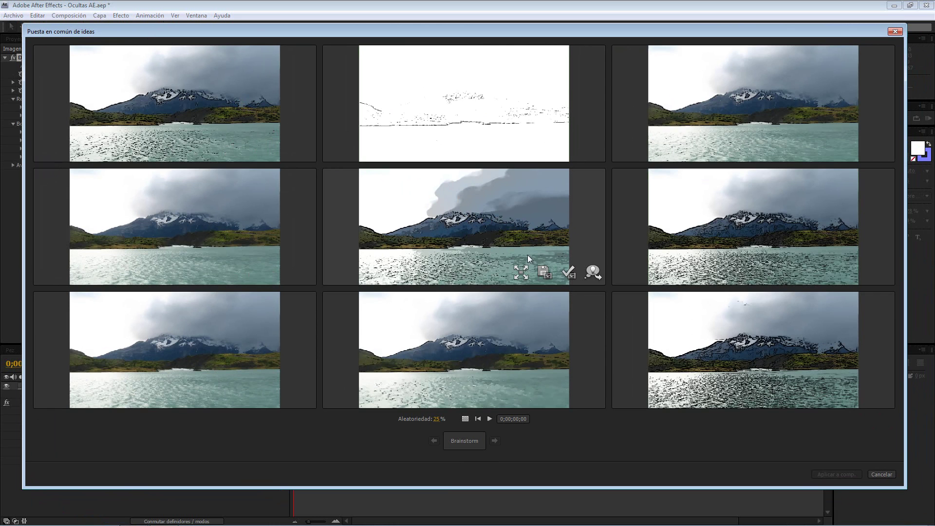
click(524, 268)
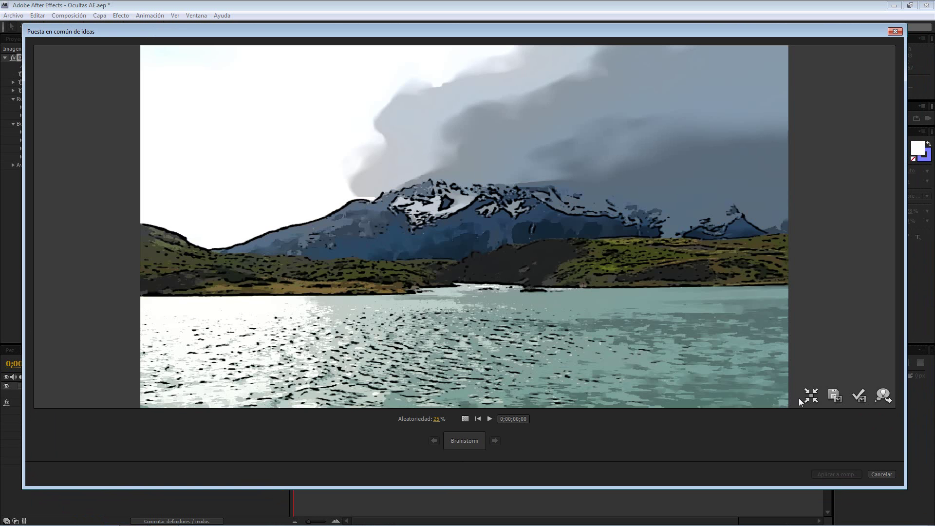
click(489, 418)
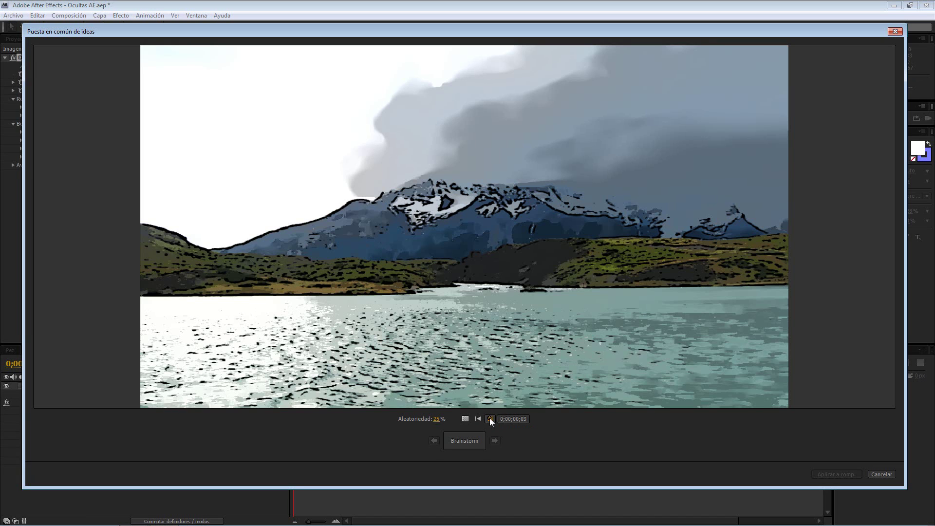
click(490, 419)
Step: Return to the variation grid, generate new Brainstorm variations, and apply the first variation of the bottom row to the composition
mouse_move(834, 395)
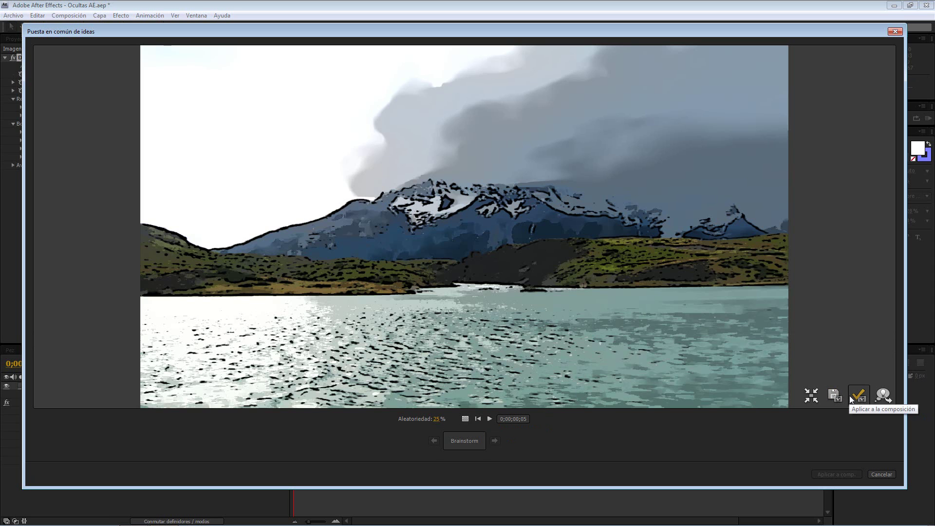
click(882, 388)
click(811, 395)
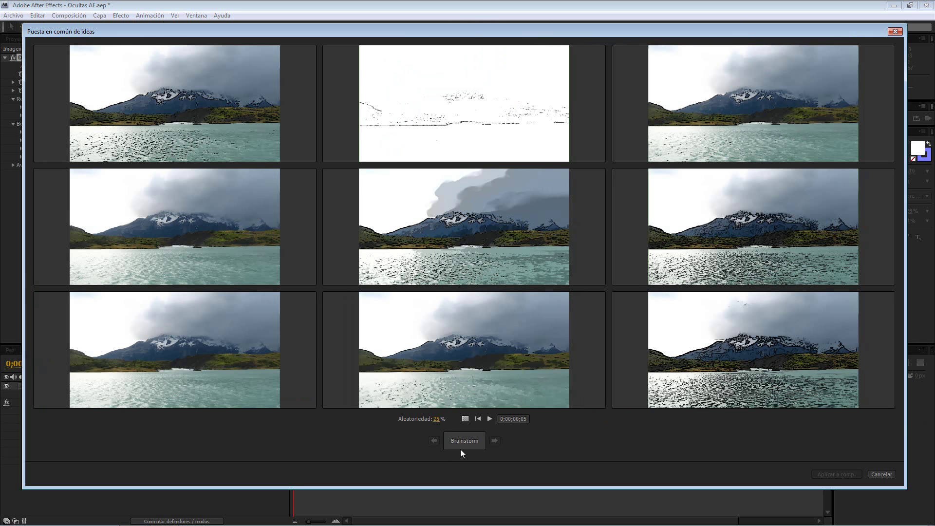
click(463, 442)
click(463, 441)
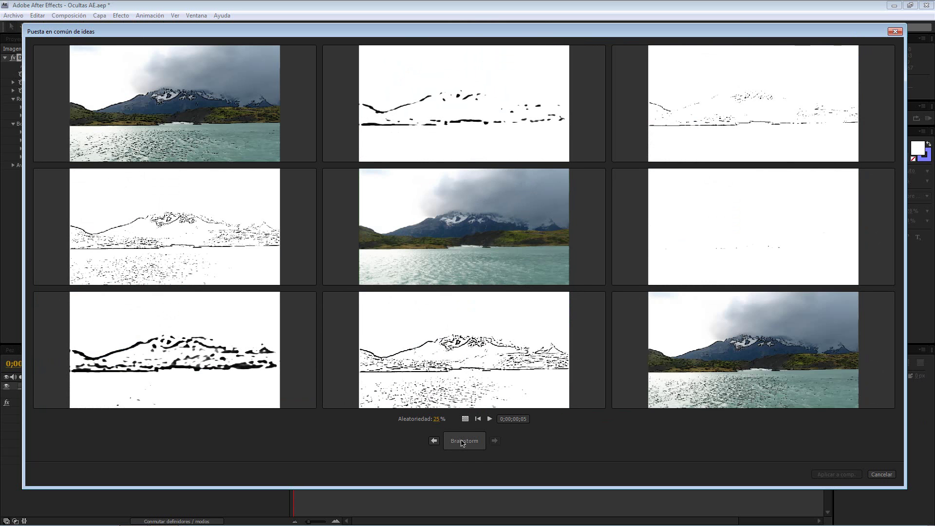
click(463, 441)
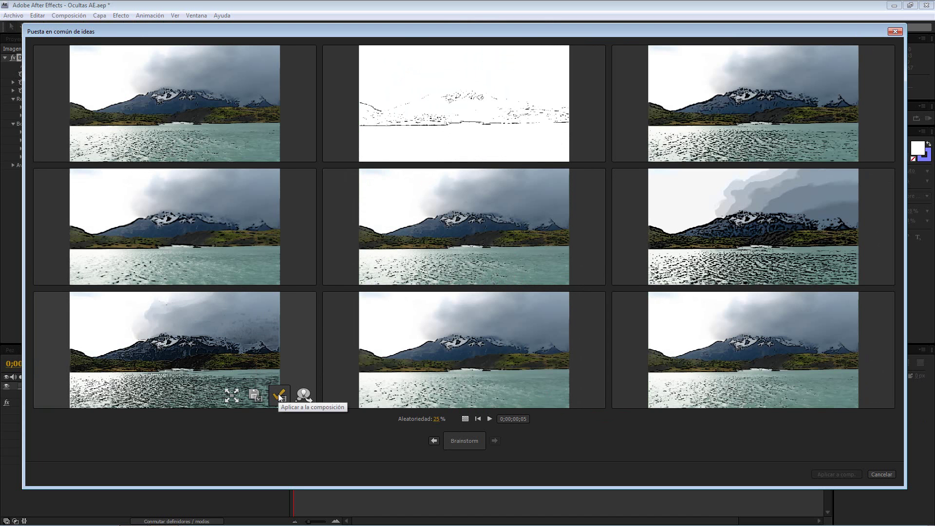
click(279, 395)
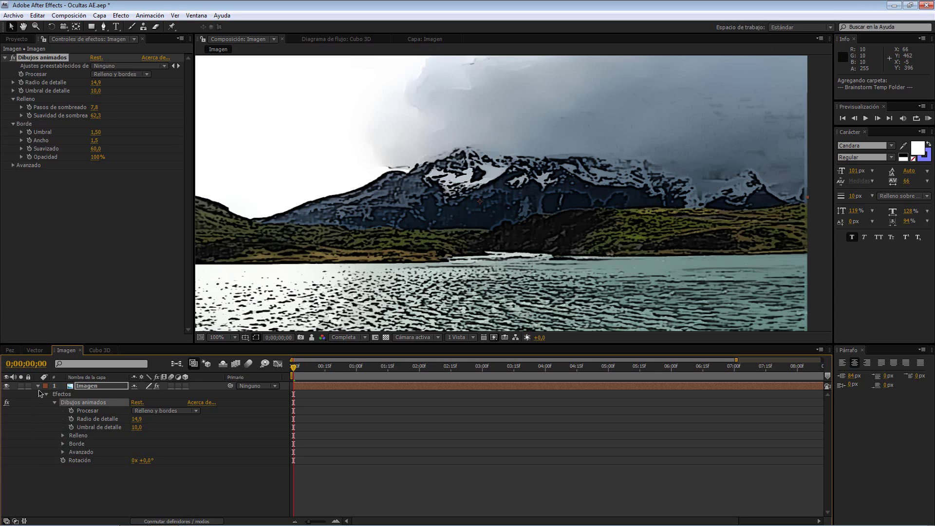
Step: Collapse the Imagen layer's properties, and hide and show the layer switches columns
click(43, 396)
click(38, 386)
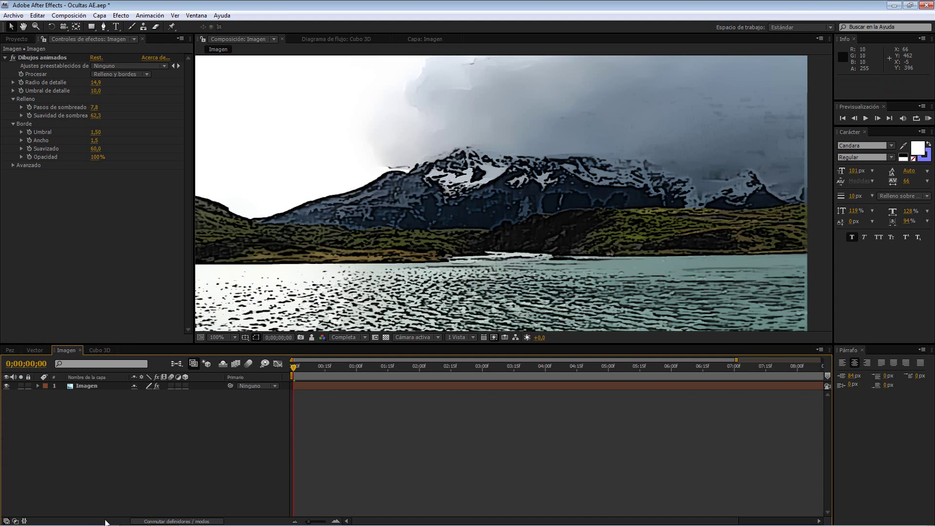
click(6, 521)
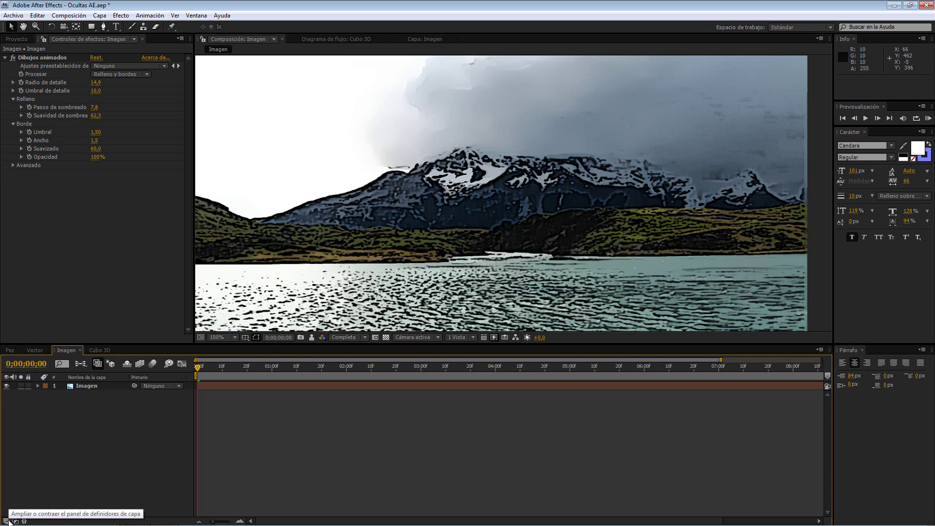
click(7, 520)
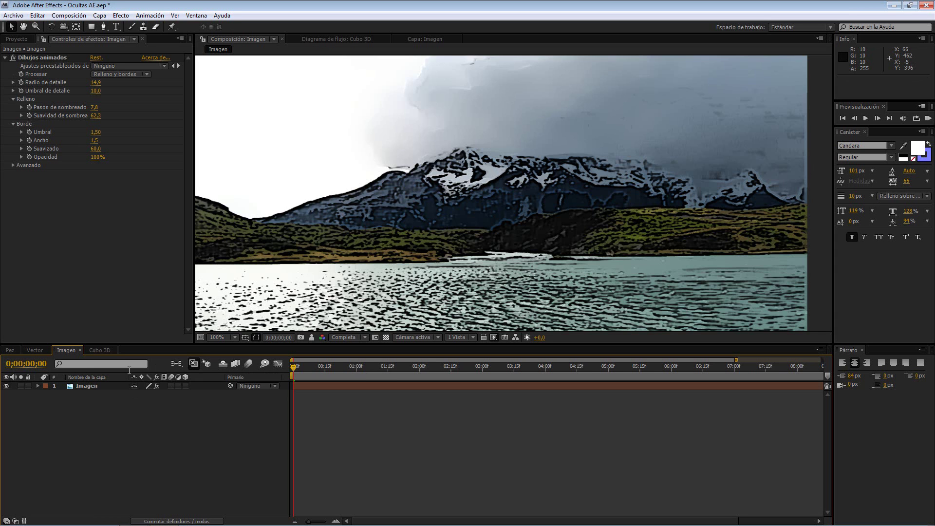
Step: In the Vector composition, turn off continuous rasterization for the Vector layer and move the camera in to about Z -244
click(38, 350)
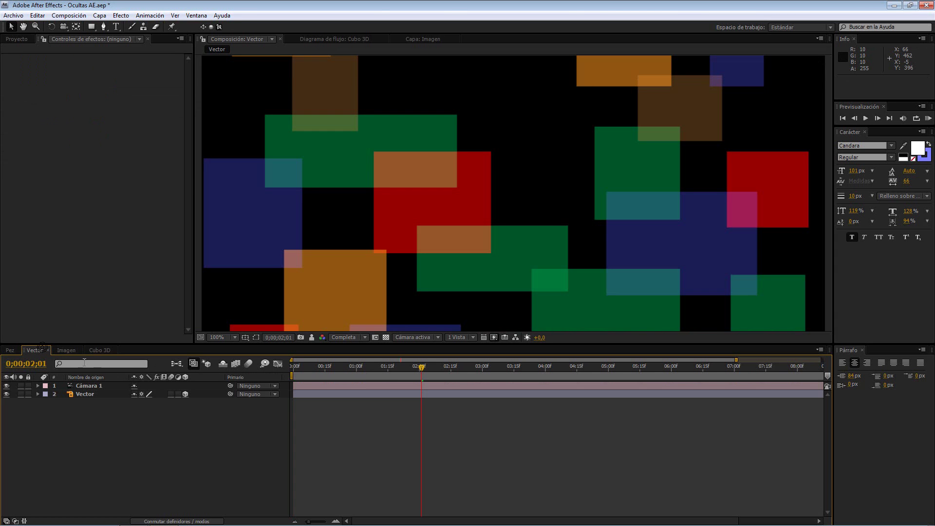
click(142, 394)
click(63, 26)
drag(463, 167, 396, 233)
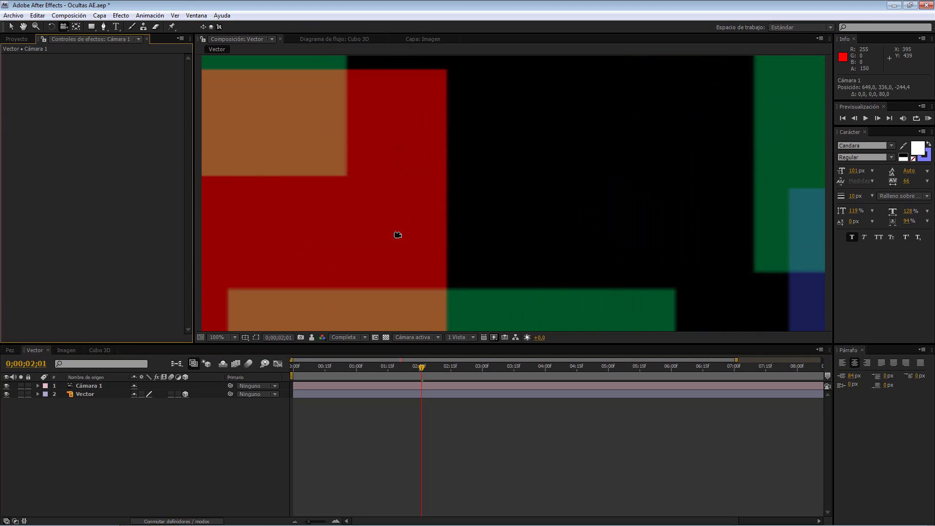
drag(364, 158, 375, 255)
click(12, 26)
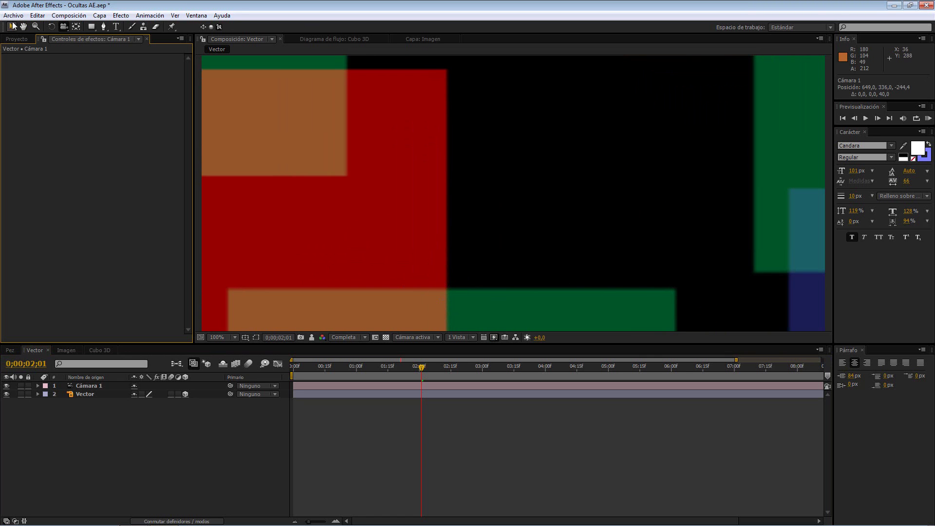
Step: Turn on continuous rasterization for the Vector layer and move the camera in and out, ending at about Z -484
click(142, 394)
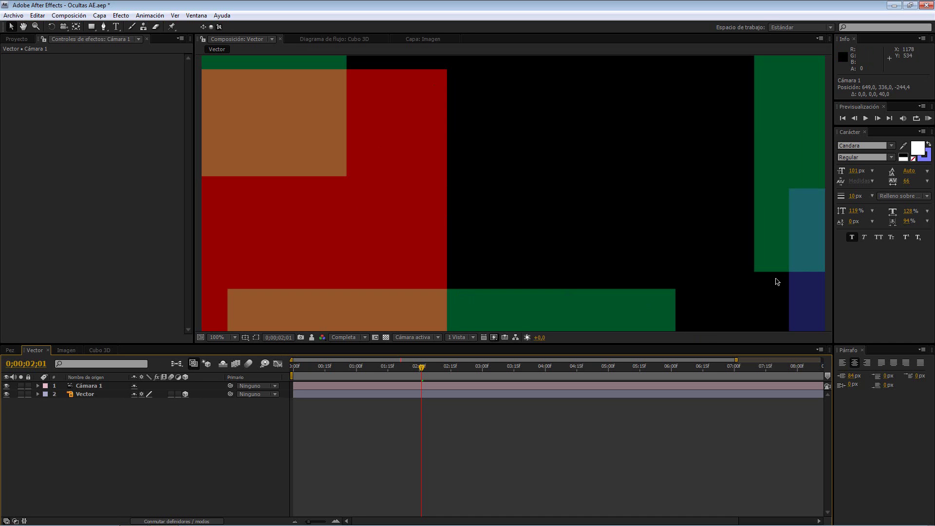
click(64, 27)
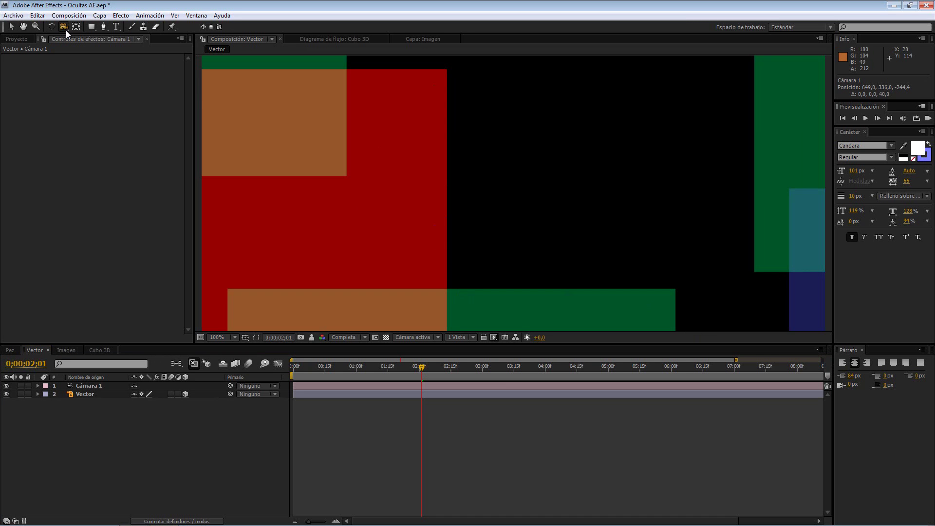
drag(492, 265, 331, 170)
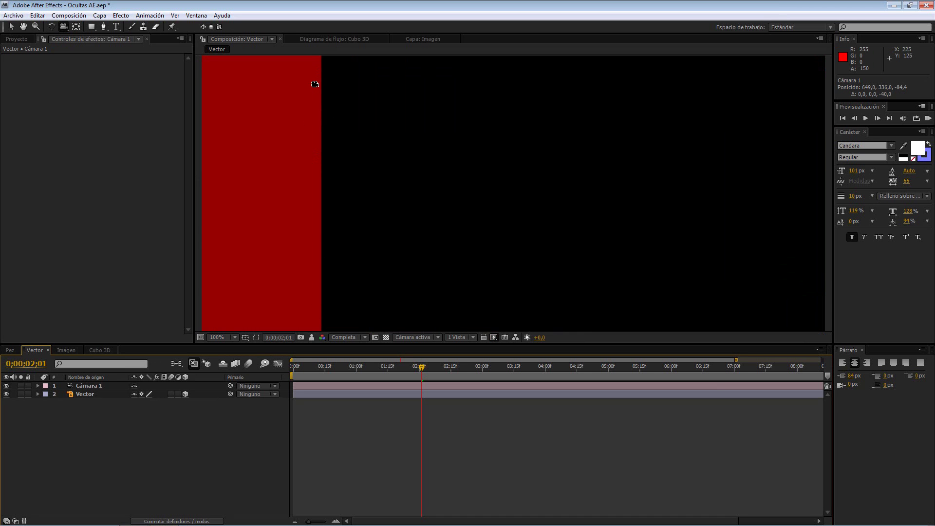
drag(358, 235, 441, 249)
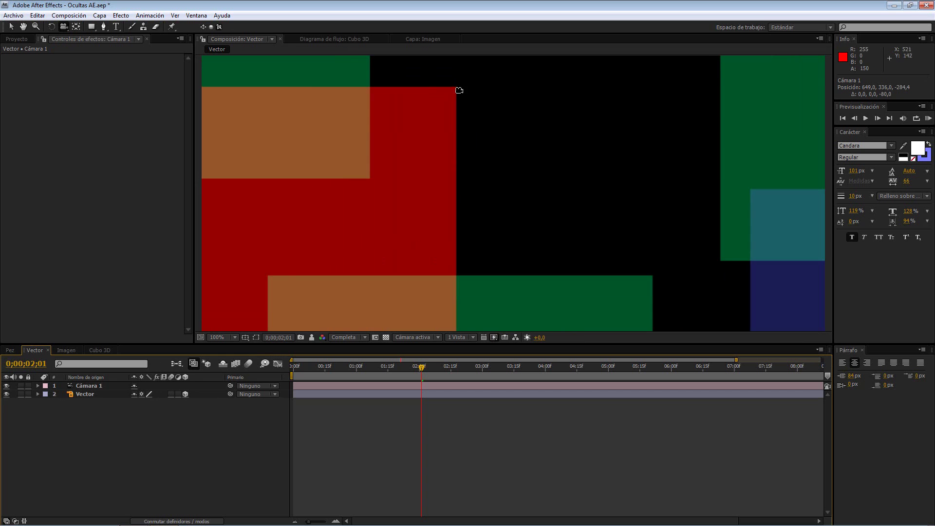
drag(594, 263, 393, 188)
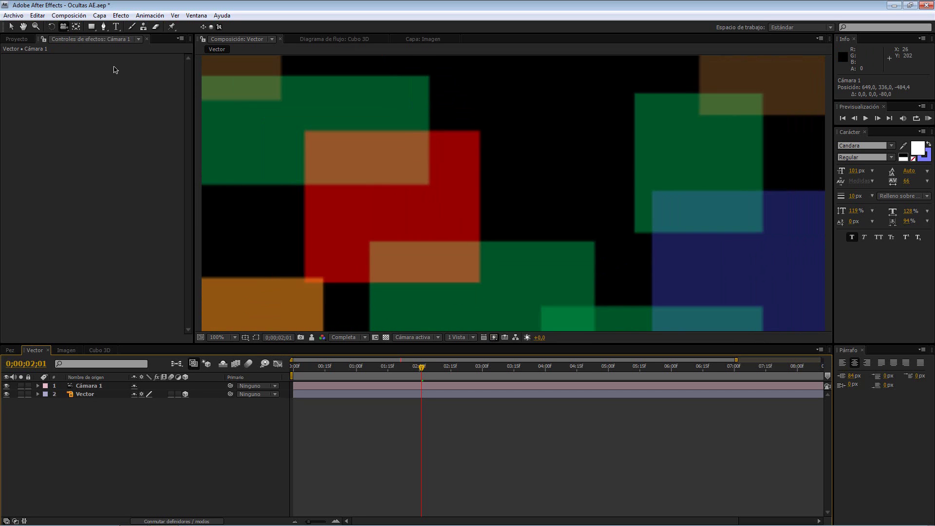
click(10, 28)
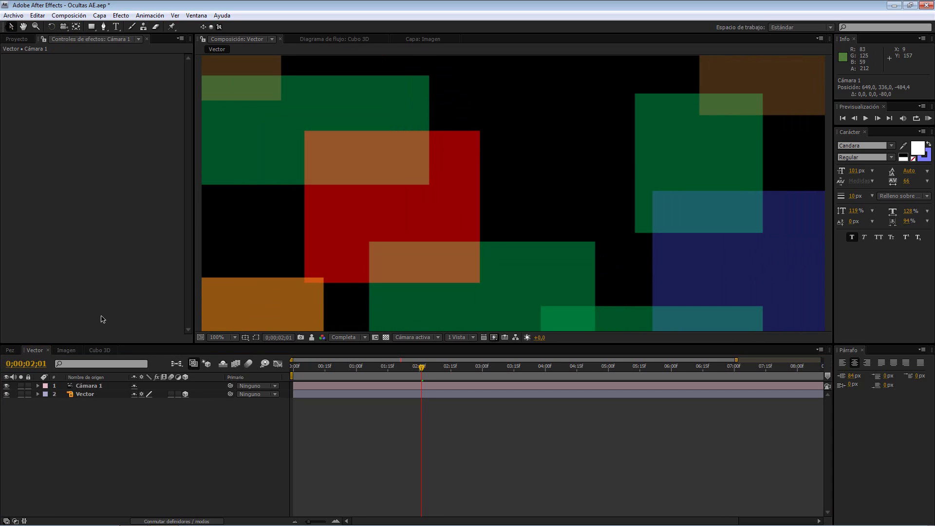
Step: In the Pez composition, replace the layer switches columns with the modes columns and view the Vídeo Pez layer's blending modes
click(12, 350)
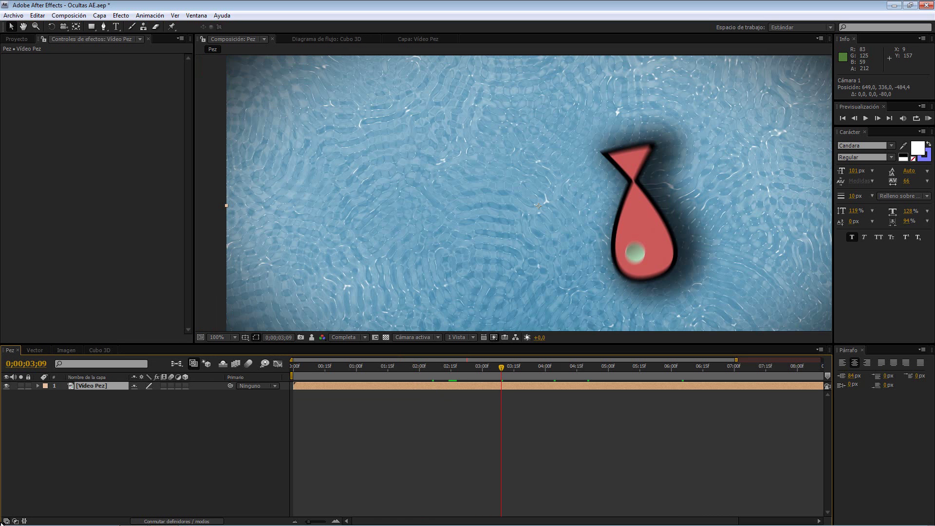
click(6, 521)
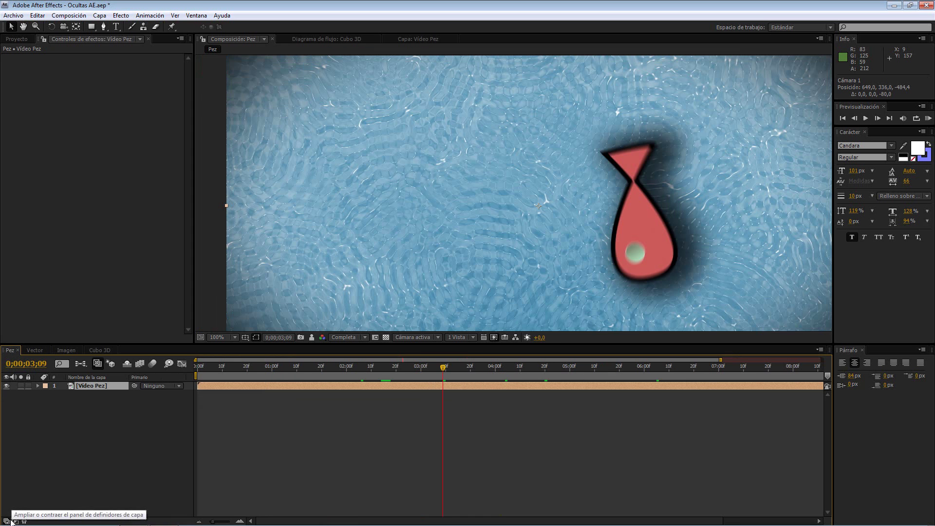
click(15, 521)
click(167, 390)
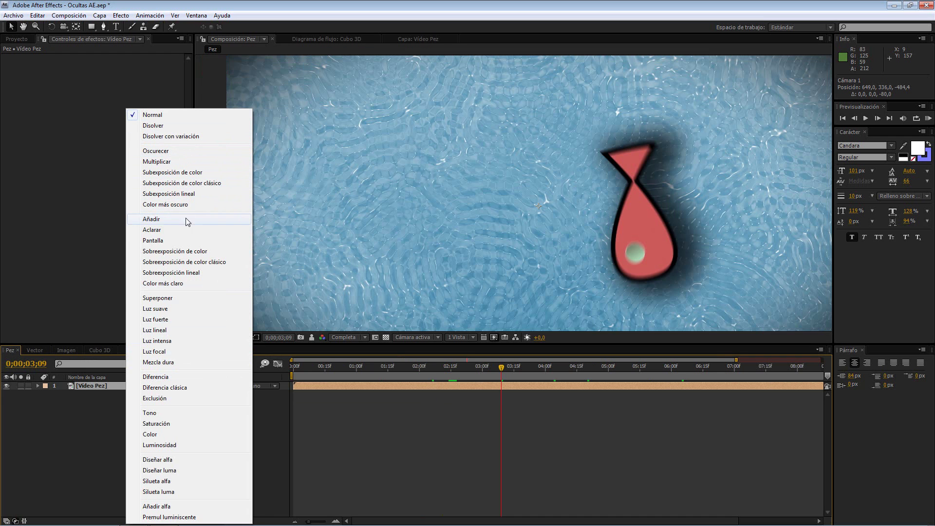
click(88, 429)
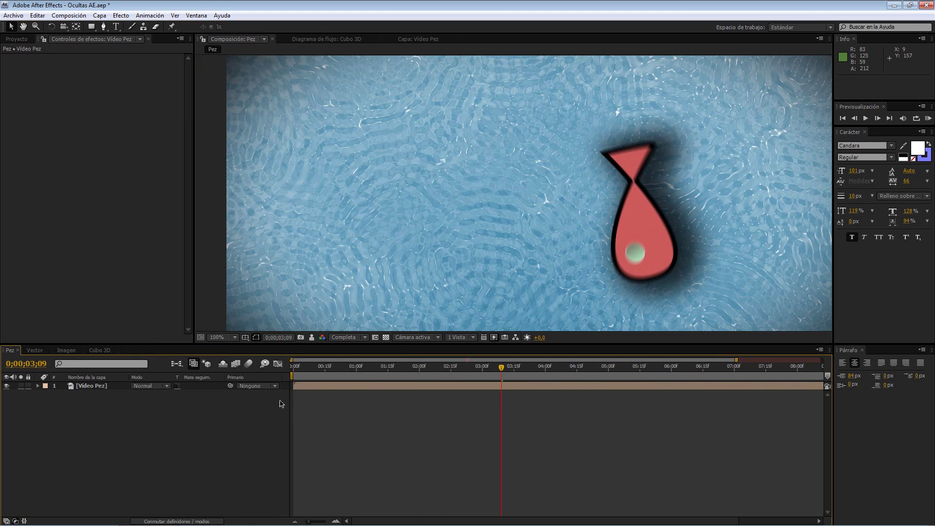
Step: View the parent options for the Vídeo Pez layer and try out its parent pick whip
click(245, 386)
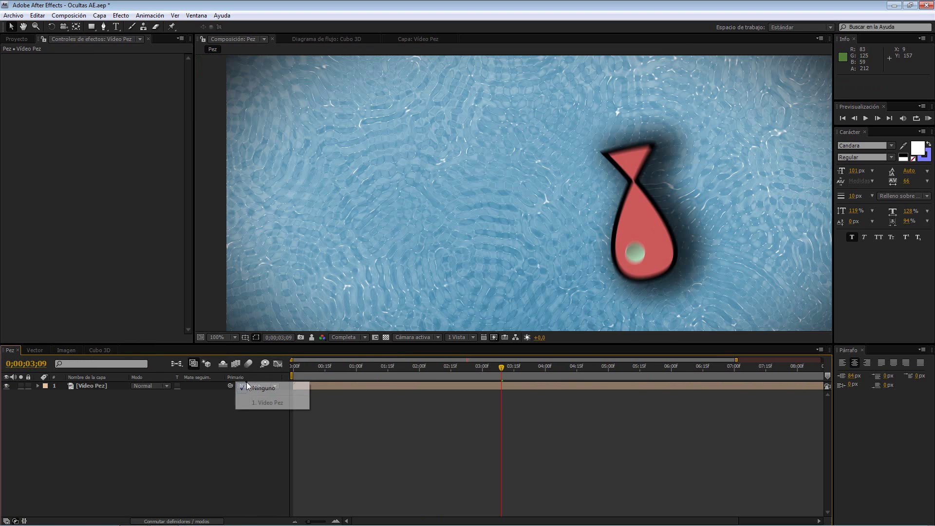
click(244, 388)
drag(230, 385, 161, 401)
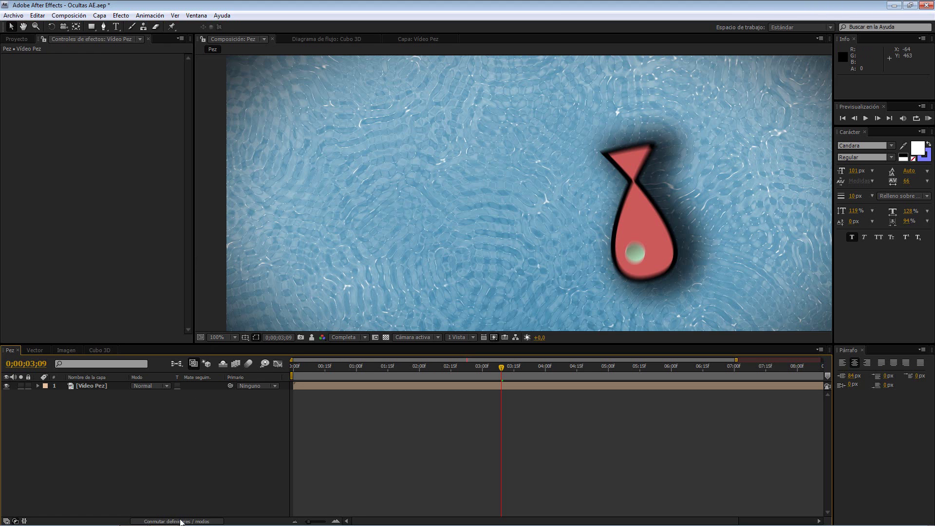
Step: Toggle the timeline columns repeatedly between layer switches and modes, finishing on the switches
click(216, 522)
click(216, 522)
click(216, 521)
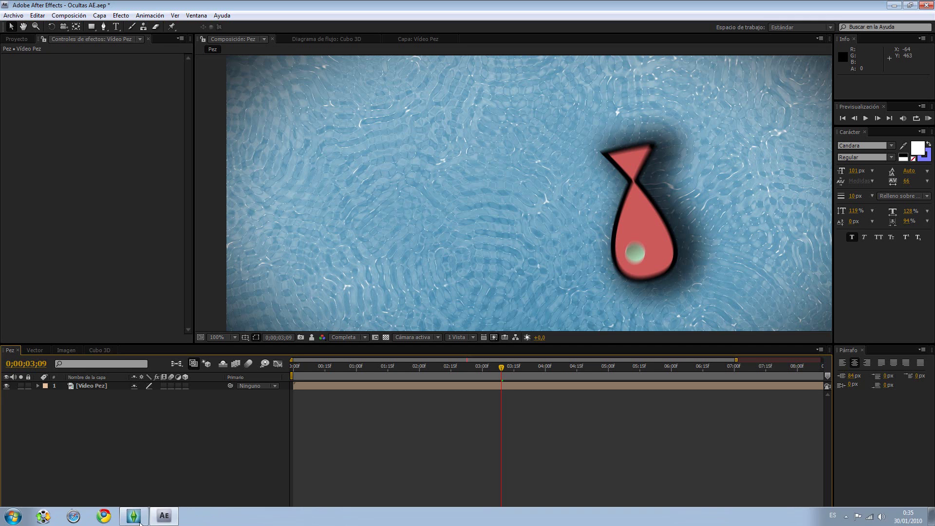
click(166, 521)
click(166, 521)
click(166, 521)
click(166, 521)
click(166, 521)
click(166, 521)
Step: Hide the layer switches columns and show the Entrada, Salida, Duración and Estirar columns
click(6, 520)
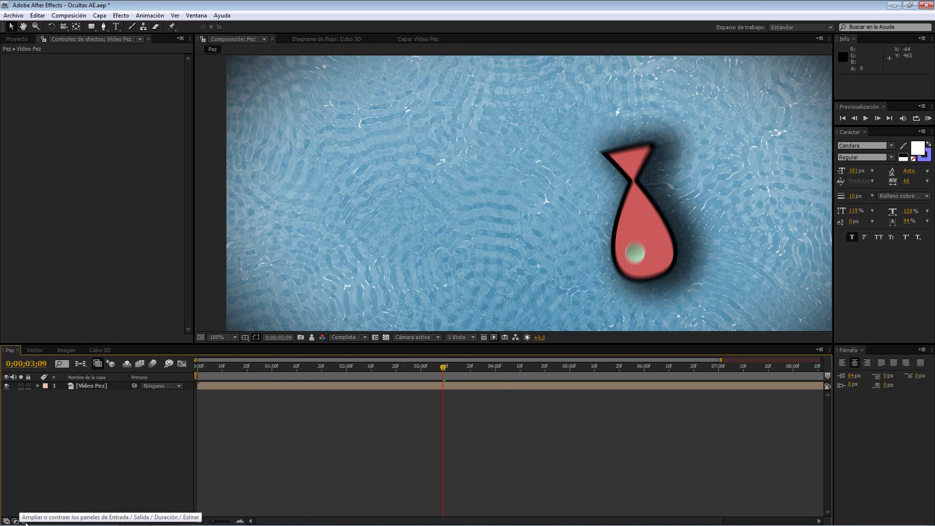
click(25, 521)
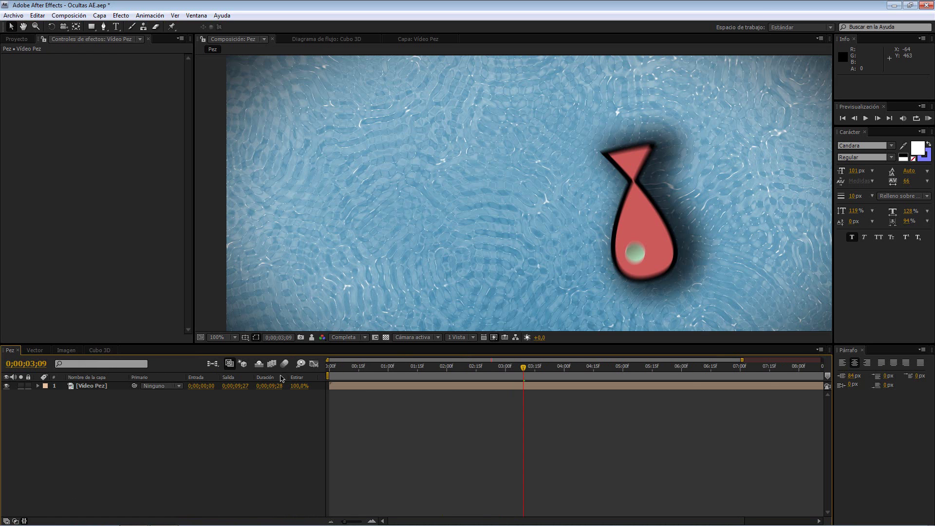
Step: Try an In point of 0;00;02;23 and a different Out point on the Vídeo Pez layer, undoing each change
drag(213, 390, 257, 393)
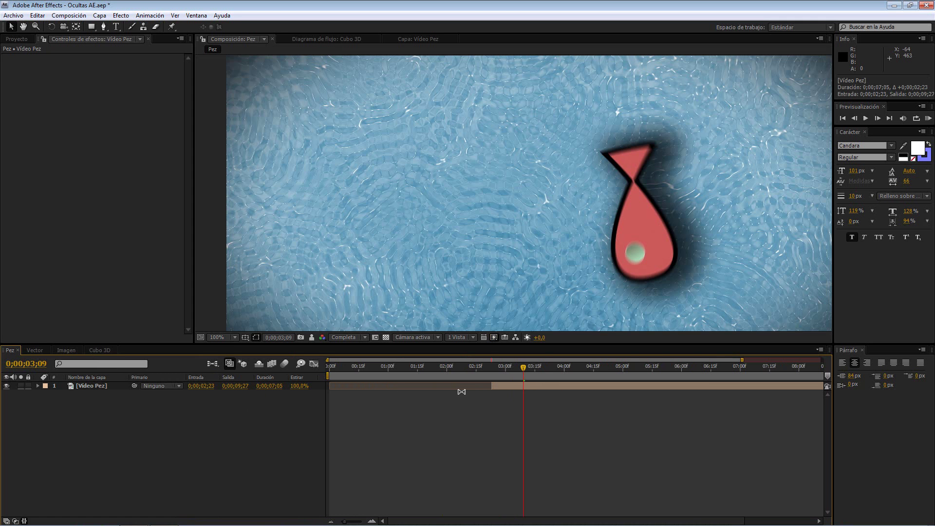
key(ctrl+z)
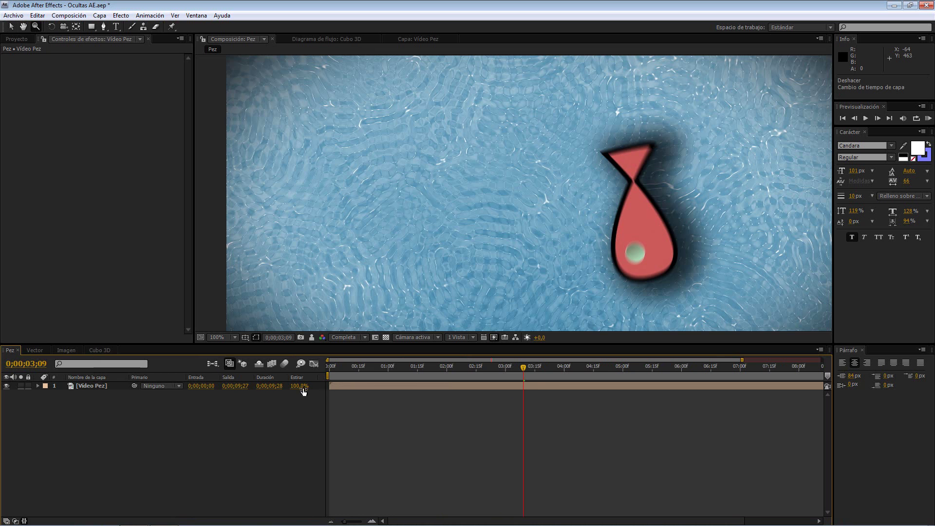
drag(248, 387, 201, 402)
key(ctrl+z)
Step: Try a 25.3% time stretch on the Vídeo Pez layer, scrub the result, and set the stretch to 91.3%
drag(267, 388, 217, 401)
drag(327, 371, 379, 375)
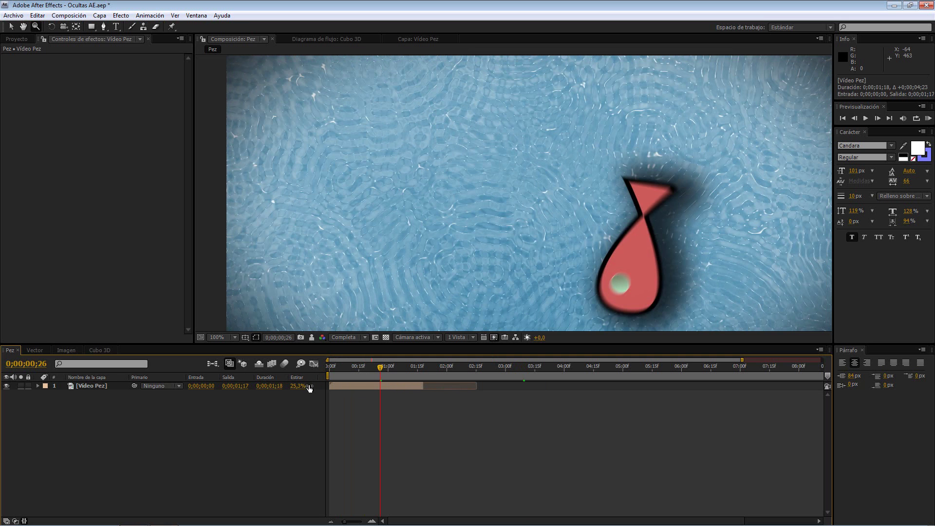
drag(303, 388, 481, 358)
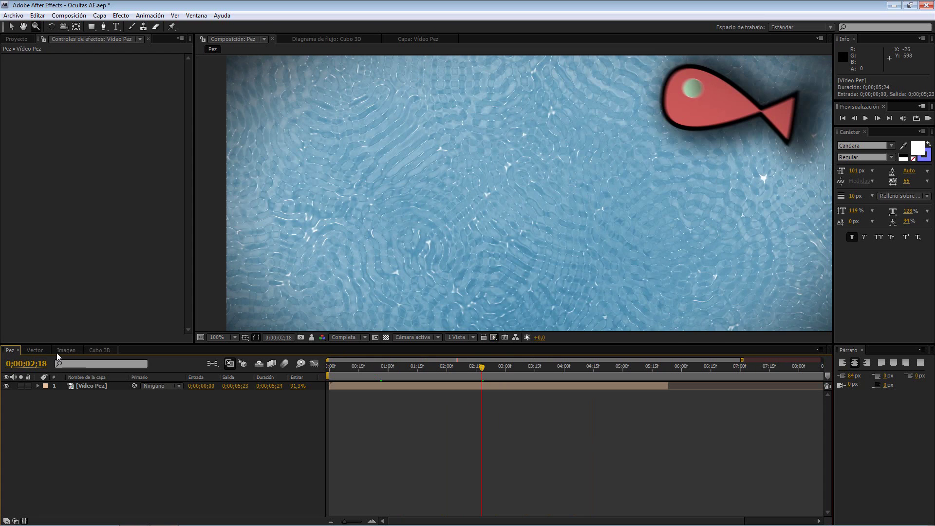
Step: Open the Cubo 3D composition, look at its flowchart, and return to the composition view
click(96, 350)
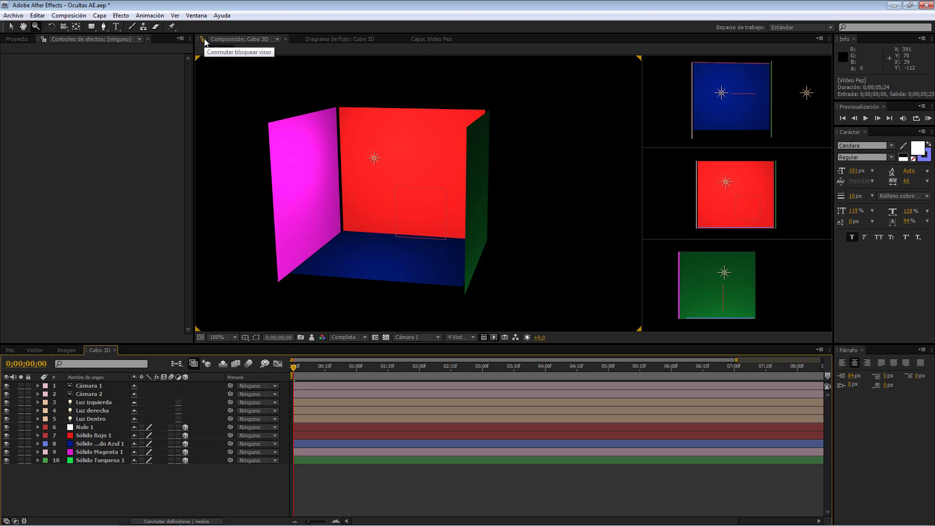
click(343, 40)
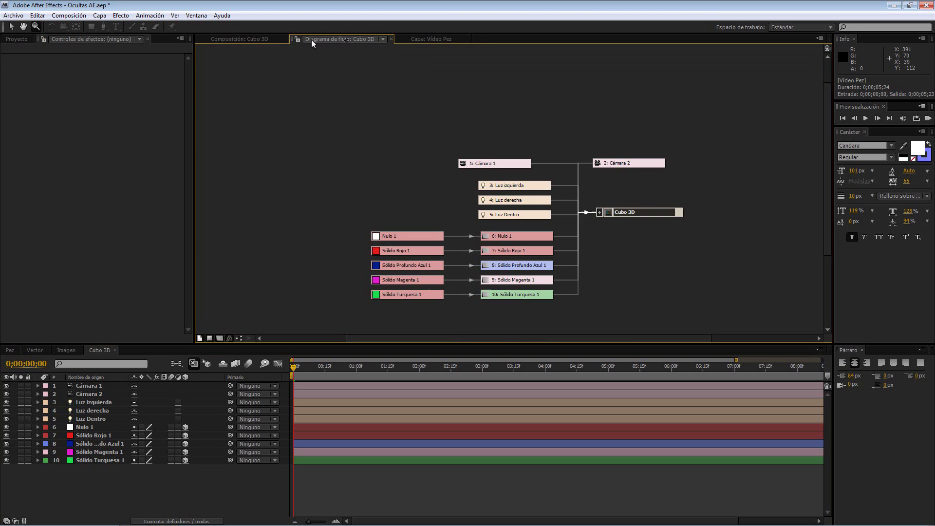
click(223, 39)
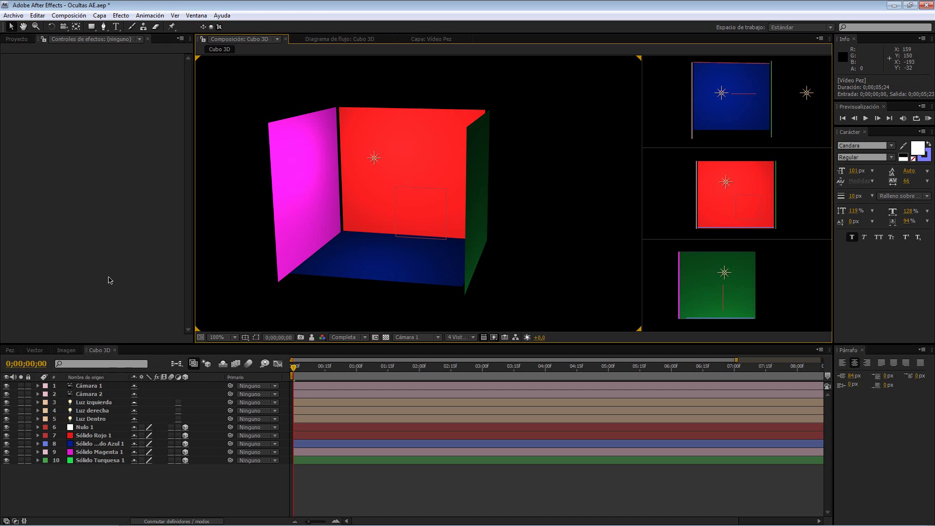
Step: Apply the Degradado de 4 colores effect from the Generar category to the Sólido Rojo 1 layer
click(98, 435)
right_click(67, 136)
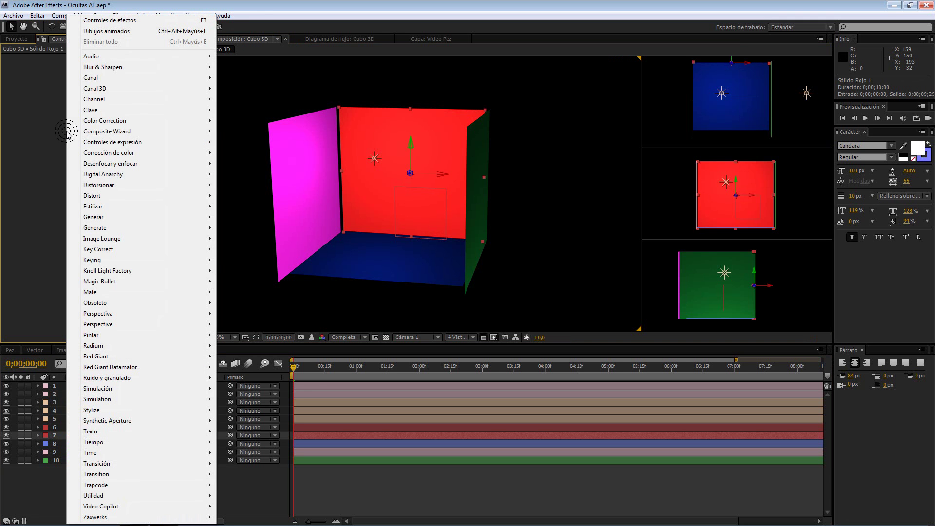
mouse_move(112, 218)
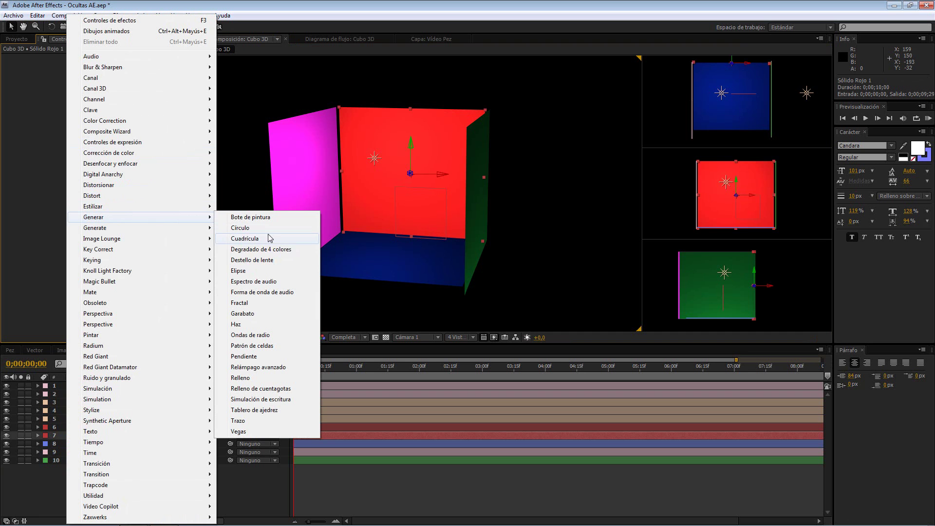
click(270, 252)
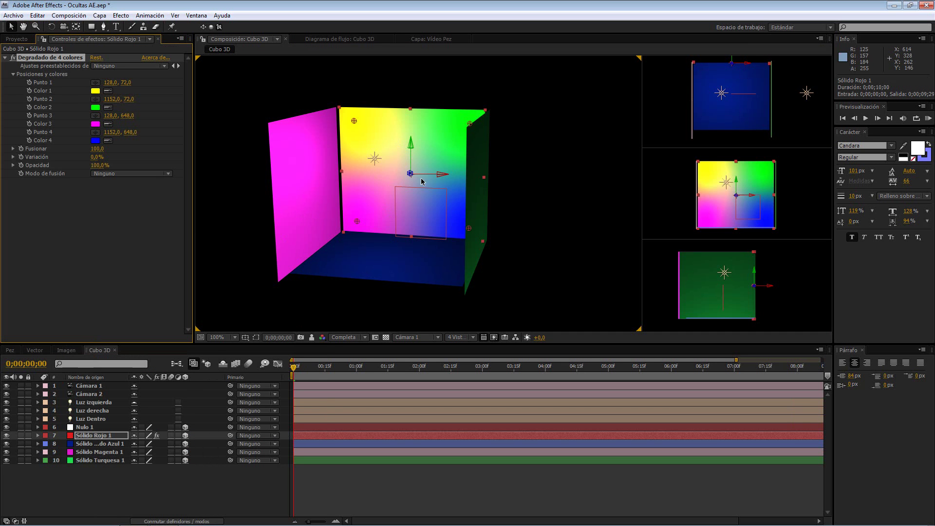
Step: Compare the effect controls of Sólido Profundo Azul 1 and Sólido Rojo 1 by alternating the layer selection, finishing on Sólido Rojo 1
click(108, 445)
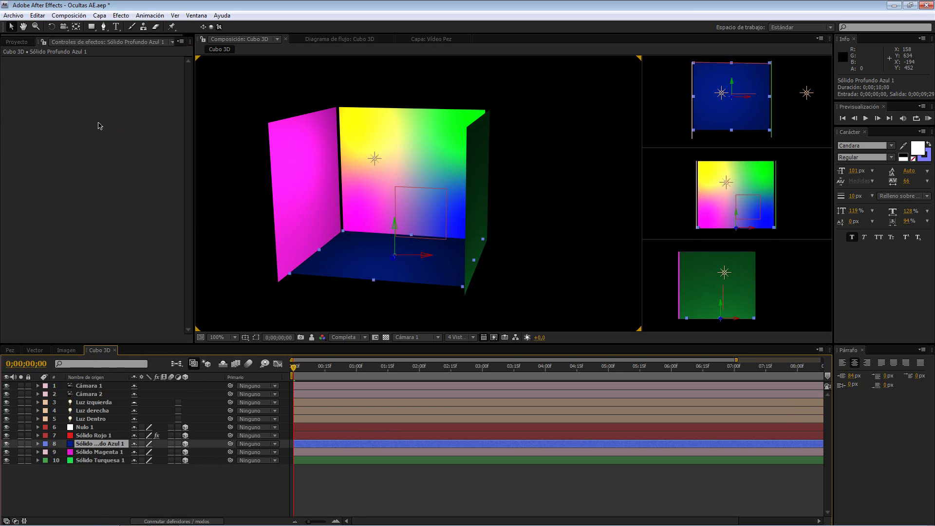
click(97, 435)
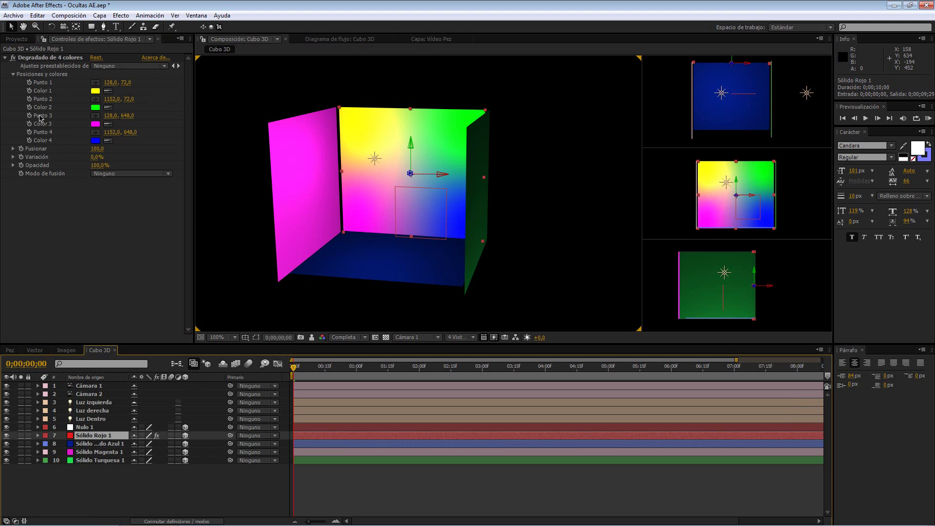
click(94, 443)
click(94, 435)
Step: Lock the effect controls to Sólido Rojo 1 and select the blue solid, Sólido Turquesa 1, Luz Dentro and Luz izquierda in turn
click(44, 42)
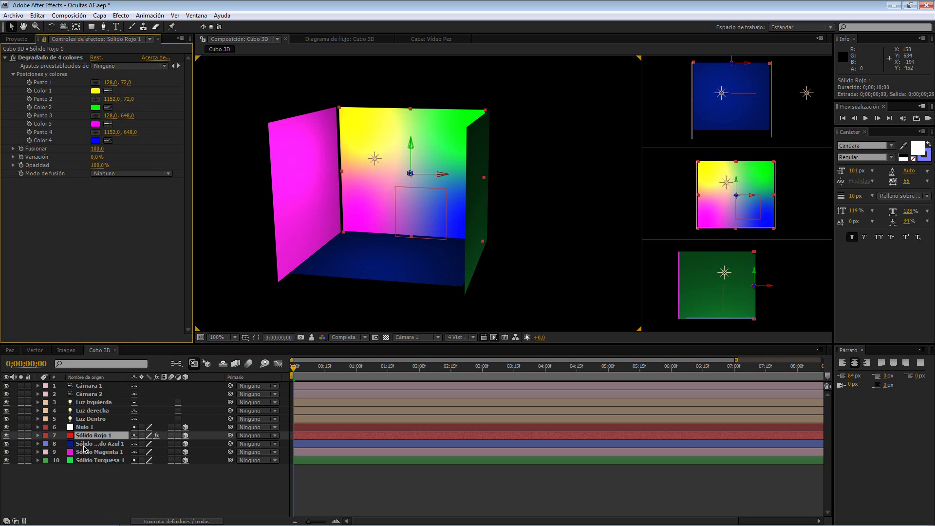
click(86, 445)
click(104, 460)
click(97, 419)
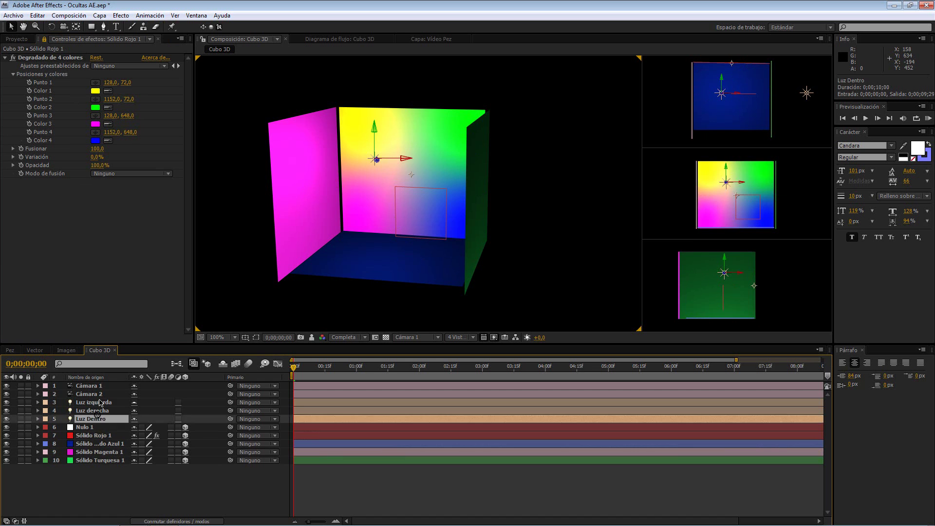
click(97, 402)
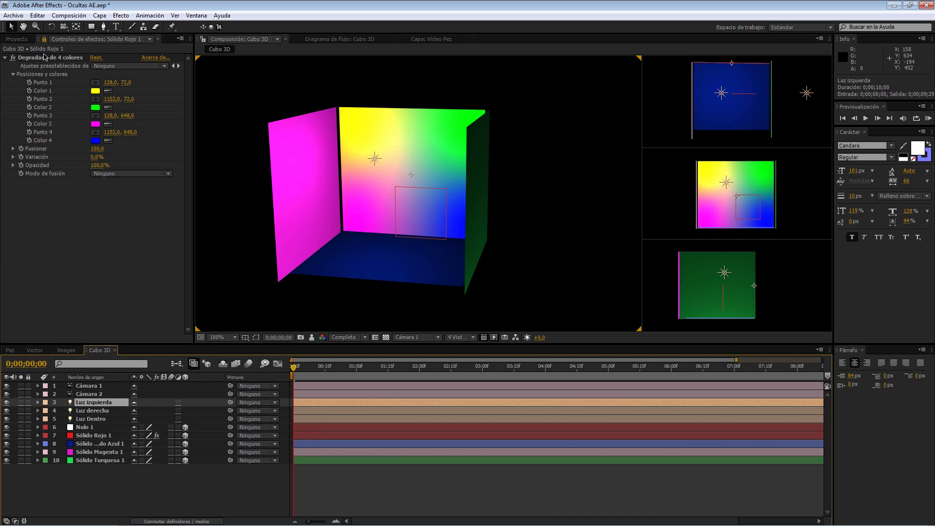
Step: Unlock the effect controls of Sólido Rojo 1 and select the blue solid, Sólido Magenta 1 and Nulo 1, finishing on Sólido Rojo 1
click(90, 436)
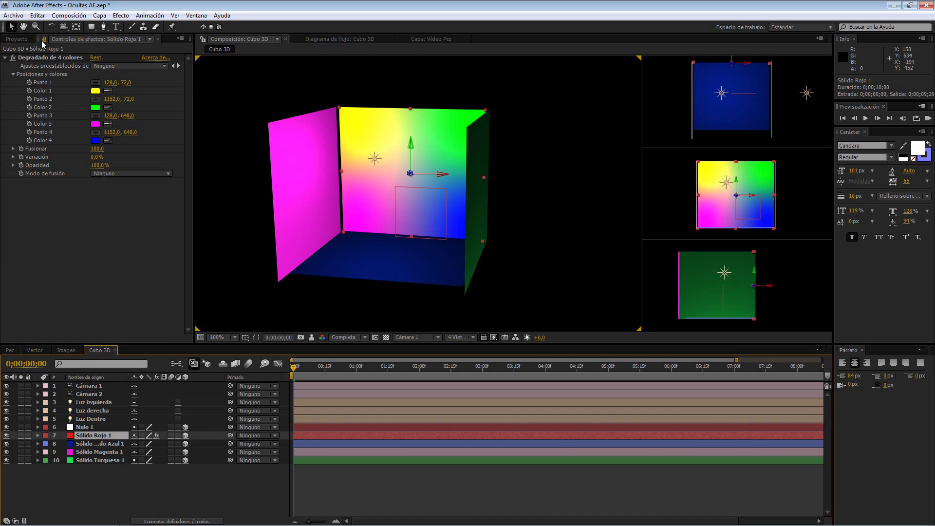
click(95, 444)
click(99, 451)
click(96, 437)
click(95, 427)
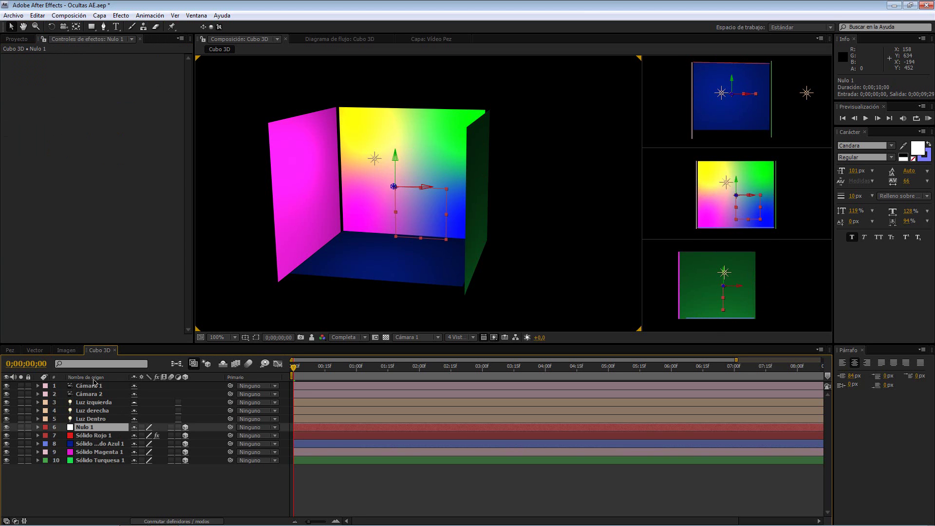
click(110, 436)
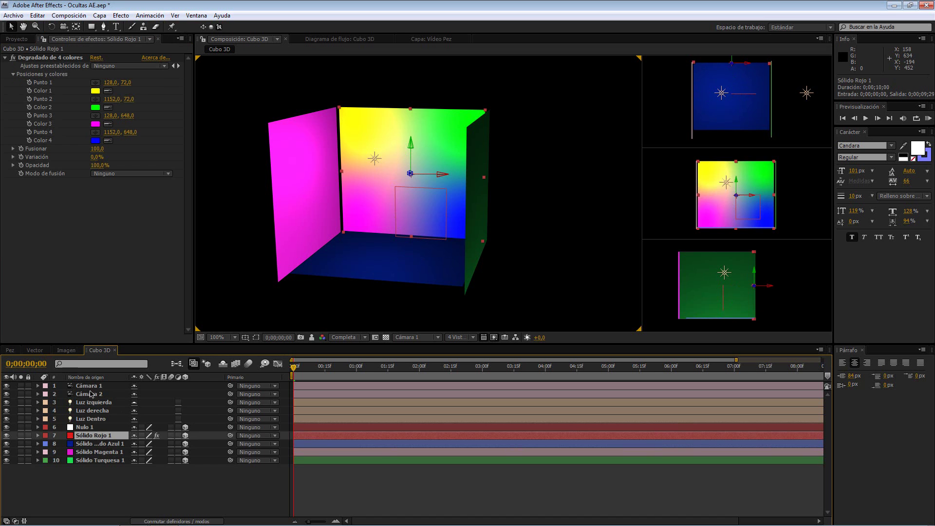